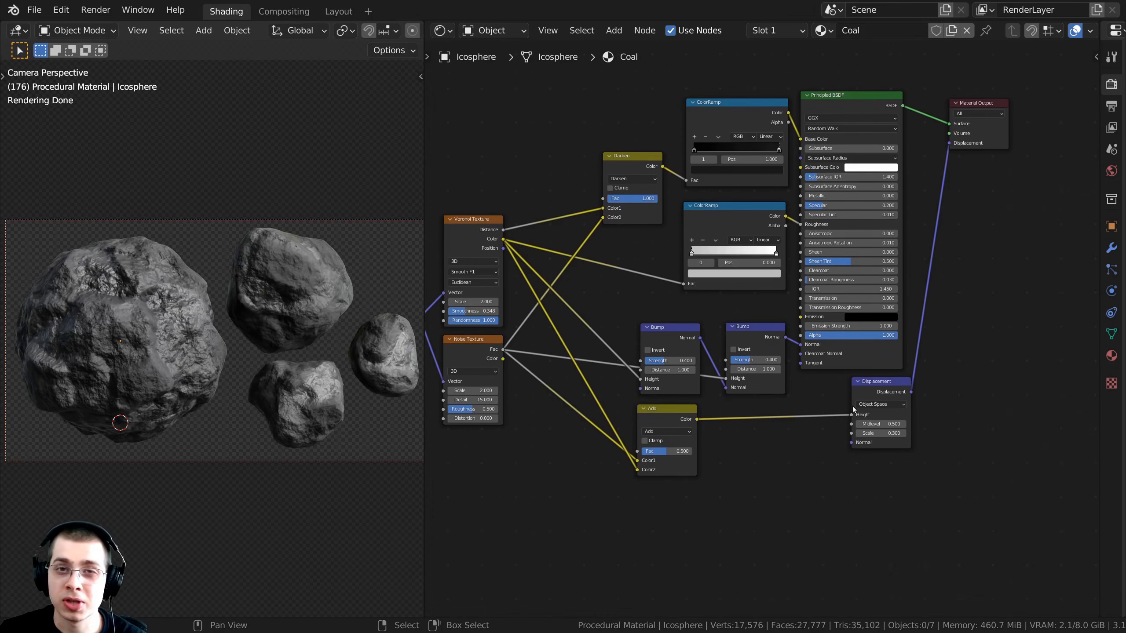
Step: Examine the Displacement node and its connections in the Icosphere's Coal material
scroll(741, 404, "up", 4)
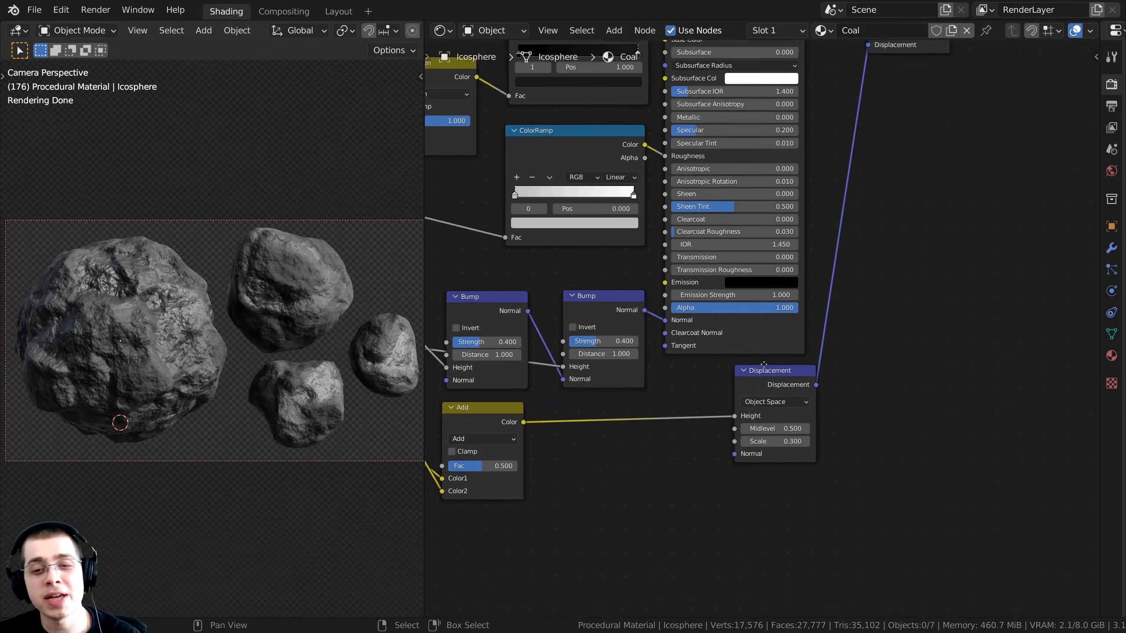
mouse_move(784, 321)
left_mouse_down()
mouse_move(811, 347)
mouse_move(712, 316)
mouse_move(792, 327)
mouse_move(768, 333)
left_mouse_up()
mouse_move(888, 372)
left_mouse_down()
mouse_move(903, 365)
mouse_move(890, 378)
mouse_move(896, 352)
left_mouse_up()
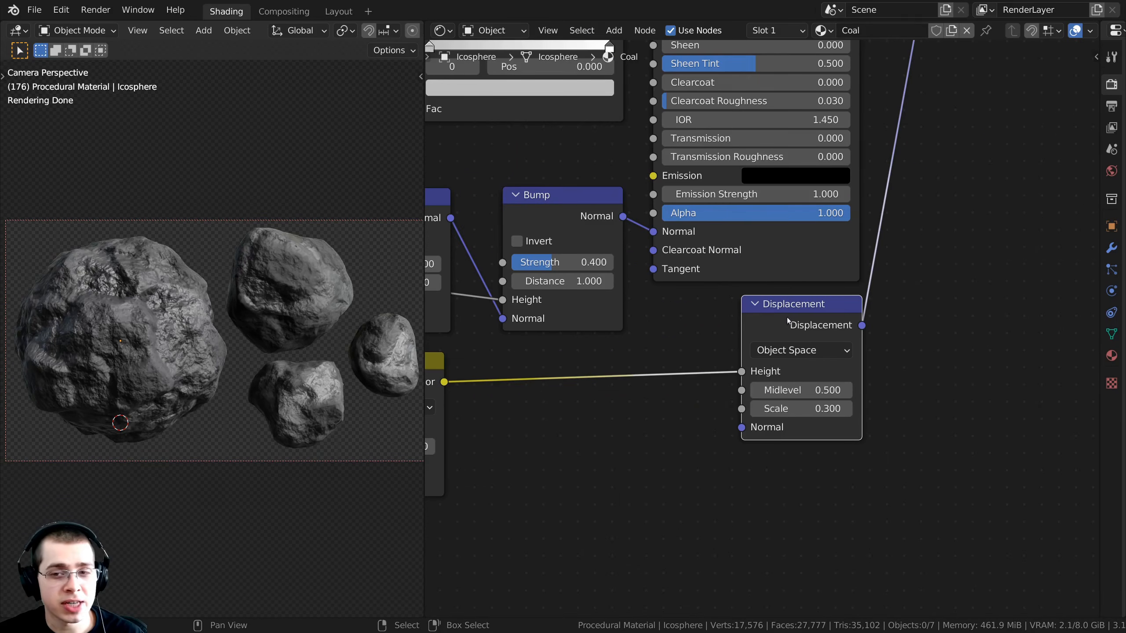
mouse_move(788, 320)
left_mouse_down()
mouse_move(773, 313)
mouse_move(733, 355)
mouse_move(806, 335)
mouse_move(793, 321)
left_mouse_up()
scroll(794, 316, "down", 3)
middle_click_drag(777, 327, 739, 388)
left_click_drag(745, 398, 756, 402)
middle_click_drag(757, 402, 762, 380)
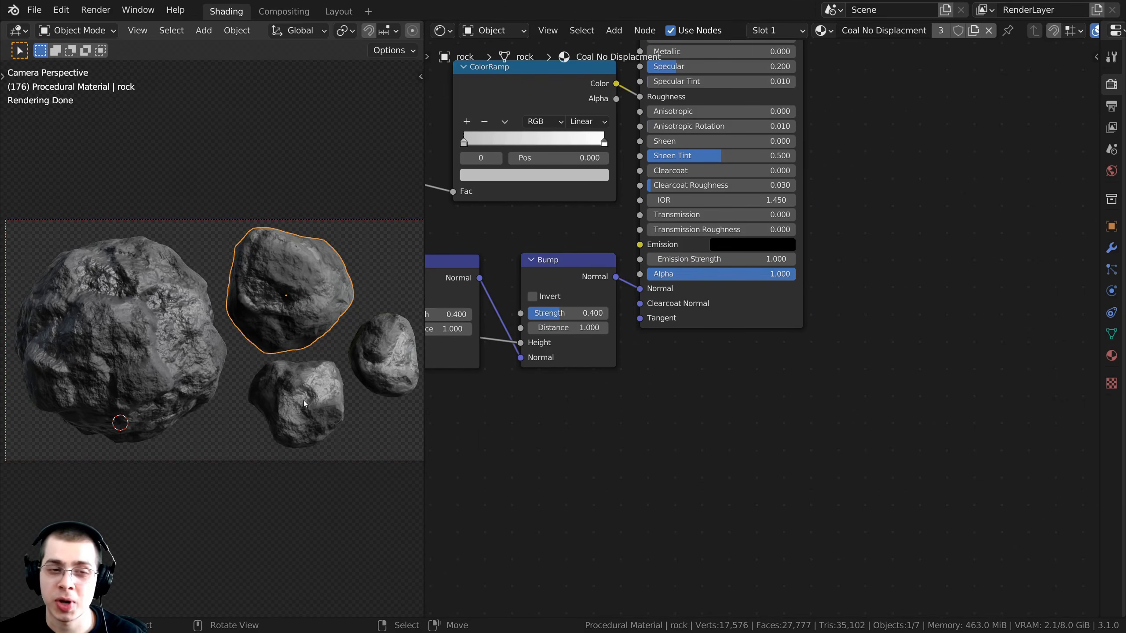
Step: Select the rock objects and examine the node setup of their Coal No Displacment material
right_click(303, 401)
right_click(300, 328)
right_click(364, 370)
right_click(324, 383)
right_click(293, 310)
scroll(737, 267, "down", 4)
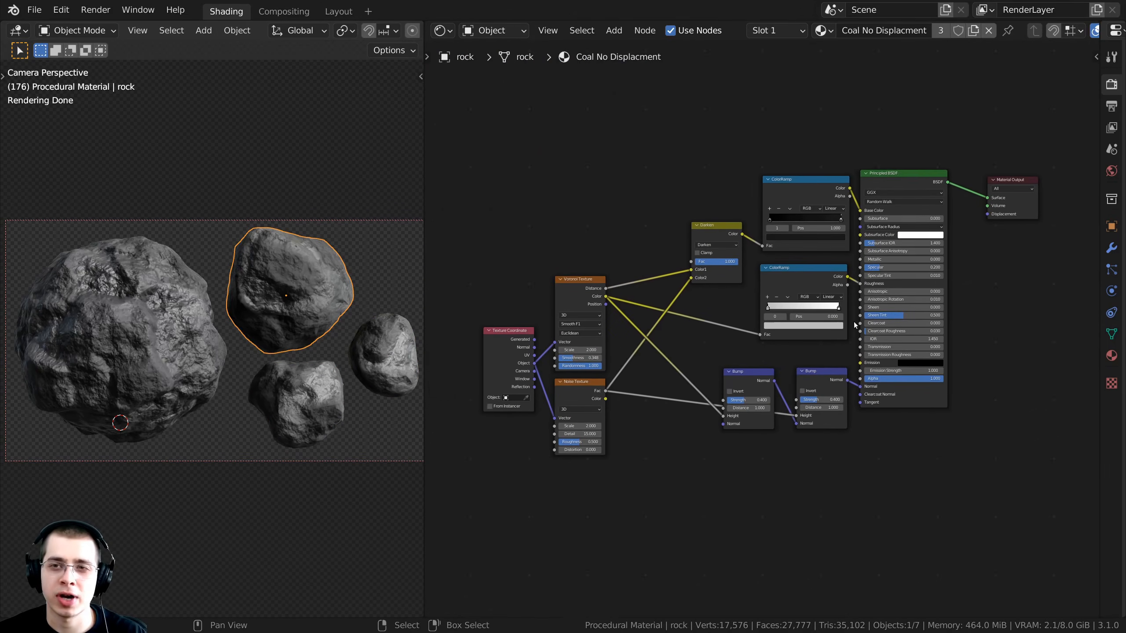
scroll(854, 327, "up", 1)
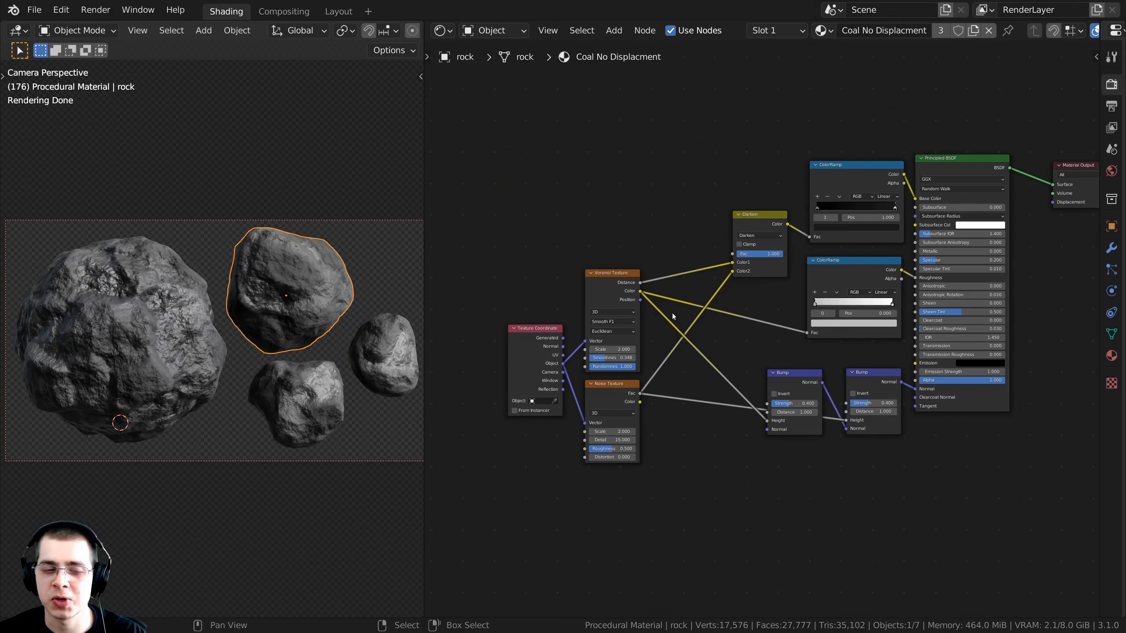
middle_click_drag(731, 229, 721, 227)
middle_click_drag(879, 459, 871, 456)
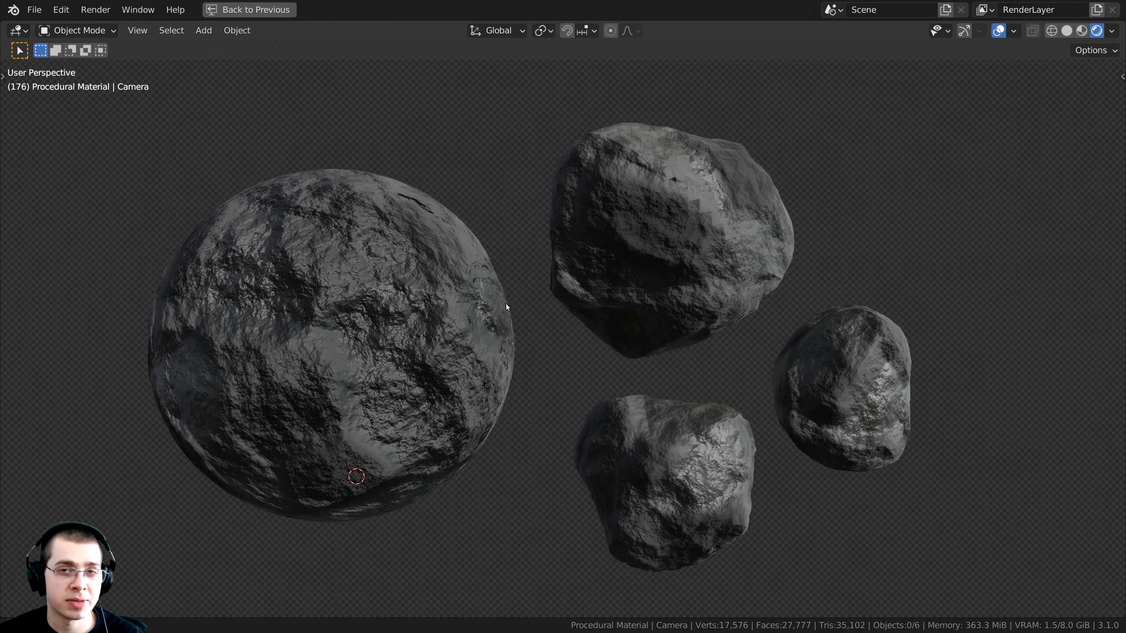
Step: Inspect the coal surface on the large icosphere from several angles in the rendered view
middle_click_drag(506, 304, 575, 331)
scroll(576, 331, "up", 1)
middle_click_drag(453, 216, 534, 236, "shift")
right_click(535, 236)
middle_click_drag(595, 407, 636, 394, "shift")
middle_click_drag(491, 333, 485, 594)
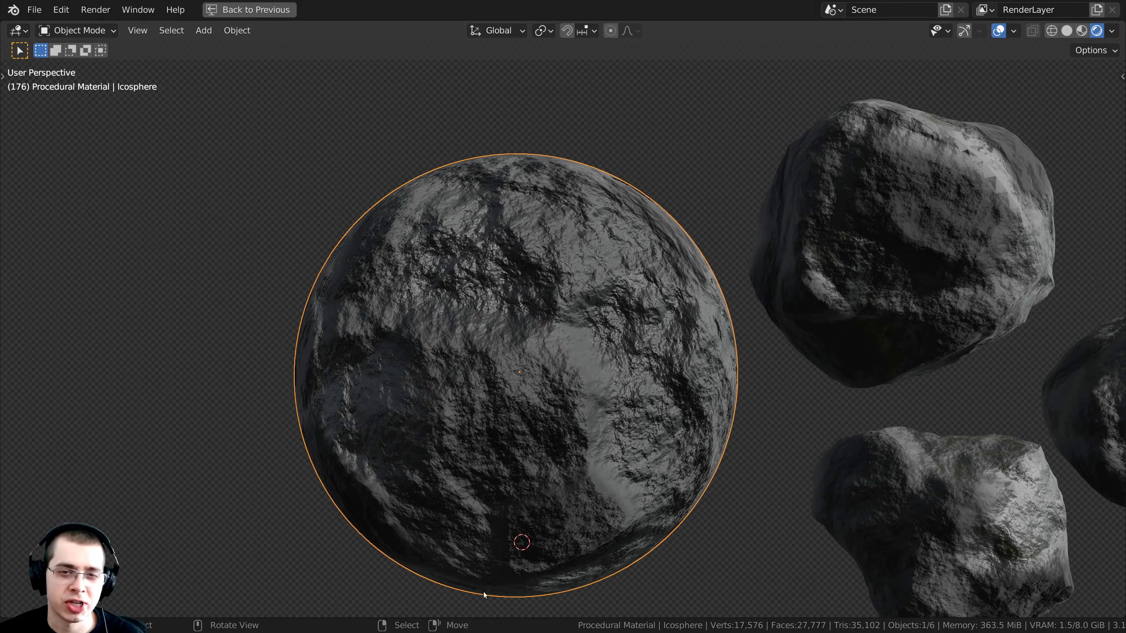
middle_click_drag(680, 312, 515, 296)
scroll(515, 296, "down", 1)
Step: Select each of the three rocks and compare how the coal material looks on them
right_click(515, 296)
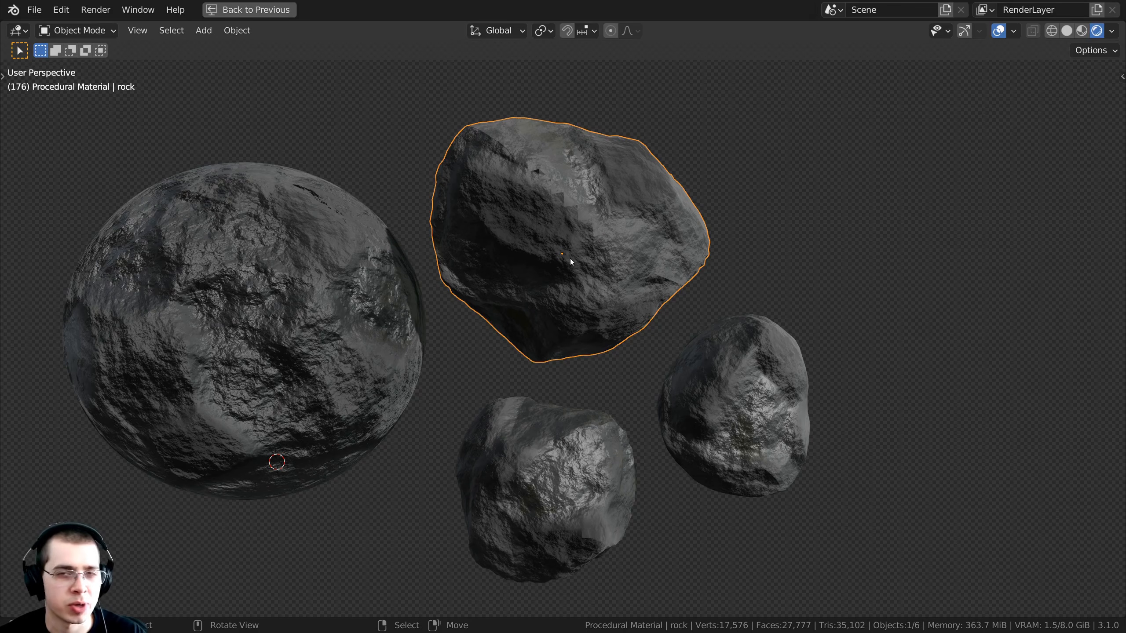
middle_click_drag(601, 247, 622, 226, "shift")
right_click(709, 368)
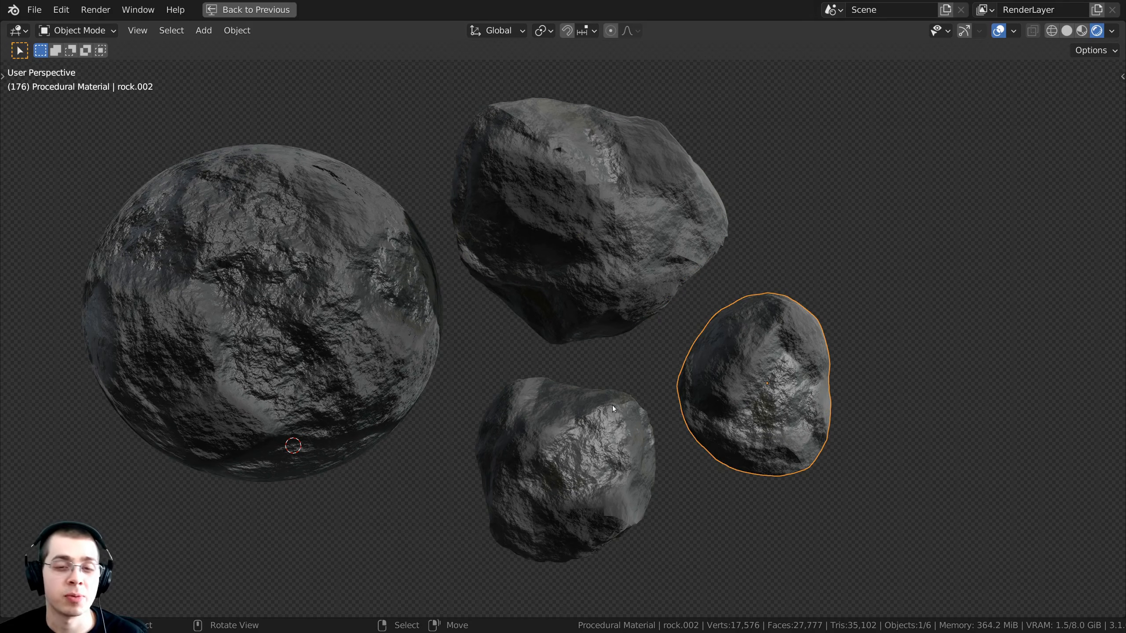
right_click(577, 202)
right_click(572, 447)
right_click(714, 314)
right_click(655, 247)
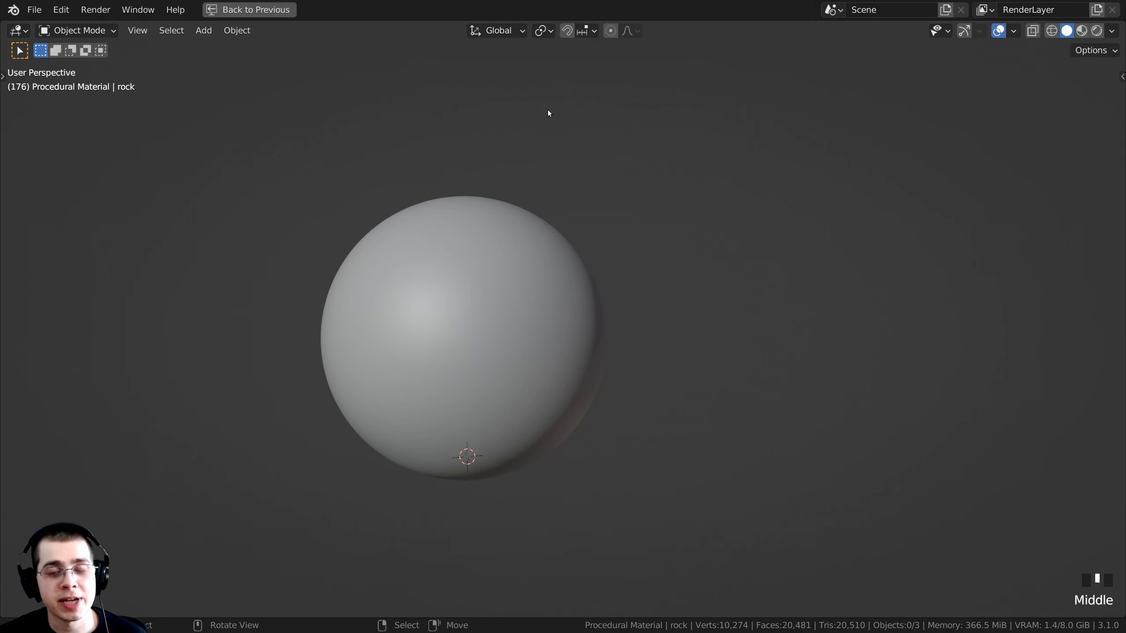
Step: Add an ico sphere with 6 subdivisions
key("shift+a")
mouse_move(562, 105)
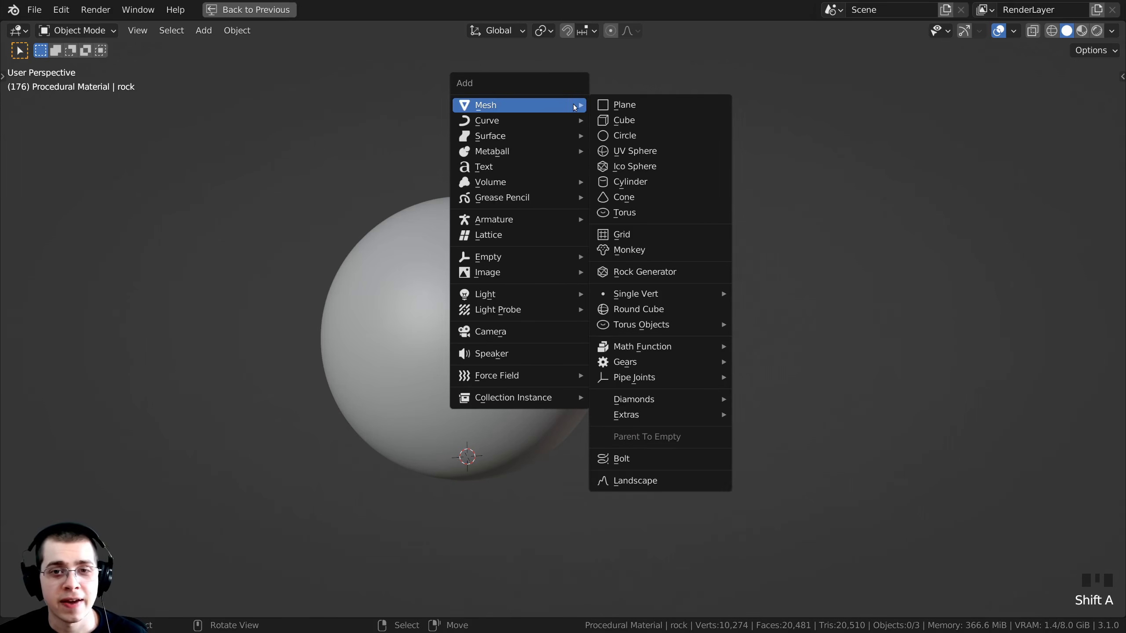
left_click(648, 168)
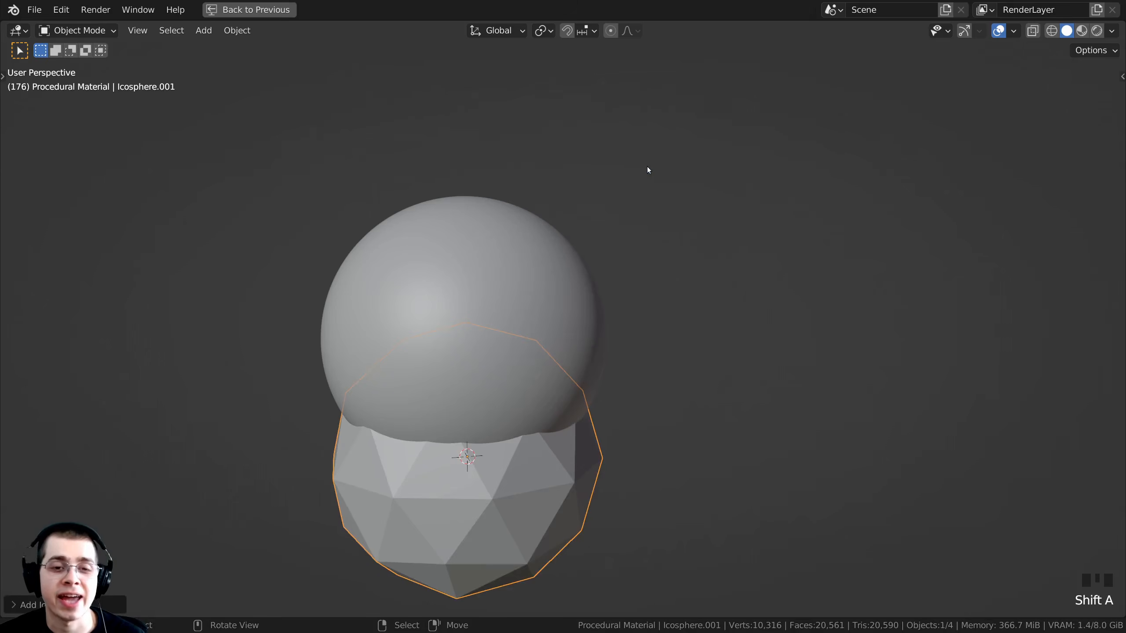
scroll(402, 377, "up", 3, "shift")
scroll(150, 458, "up", 2)
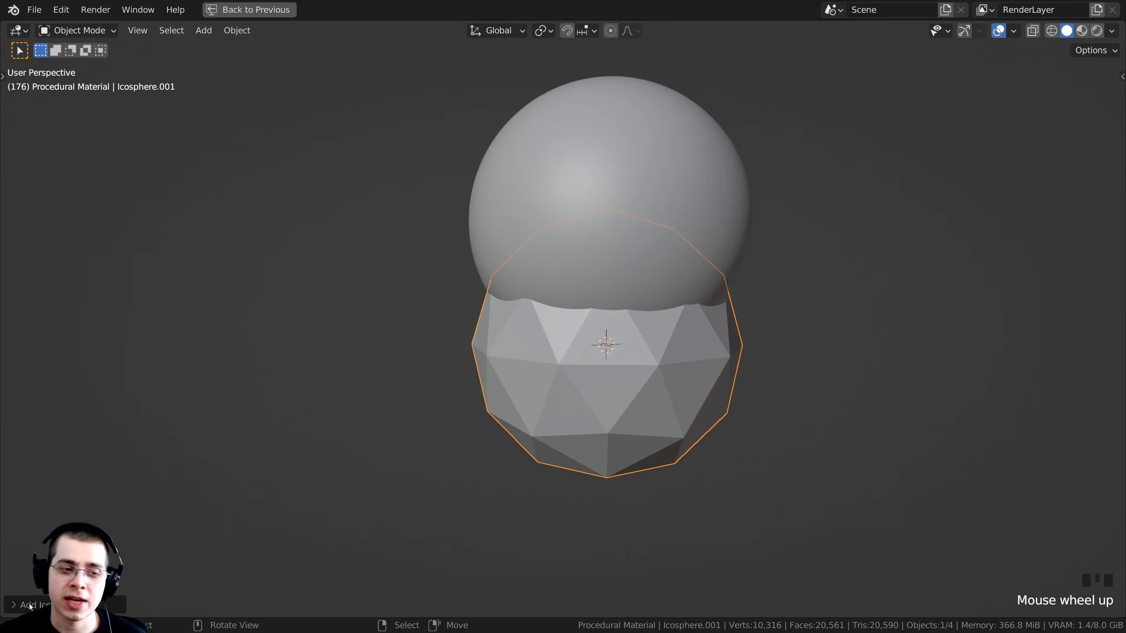
left_click(16, 606)
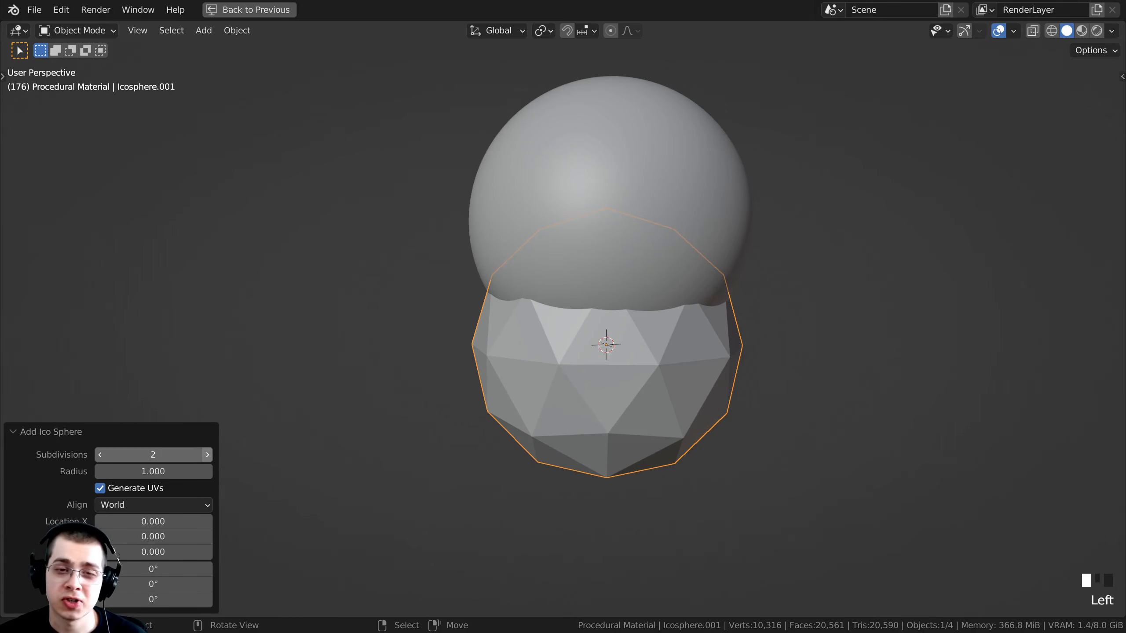
left_click(206, 455)
left_click(206, 455)
left_click(205, 455)
left_click(206, 454)
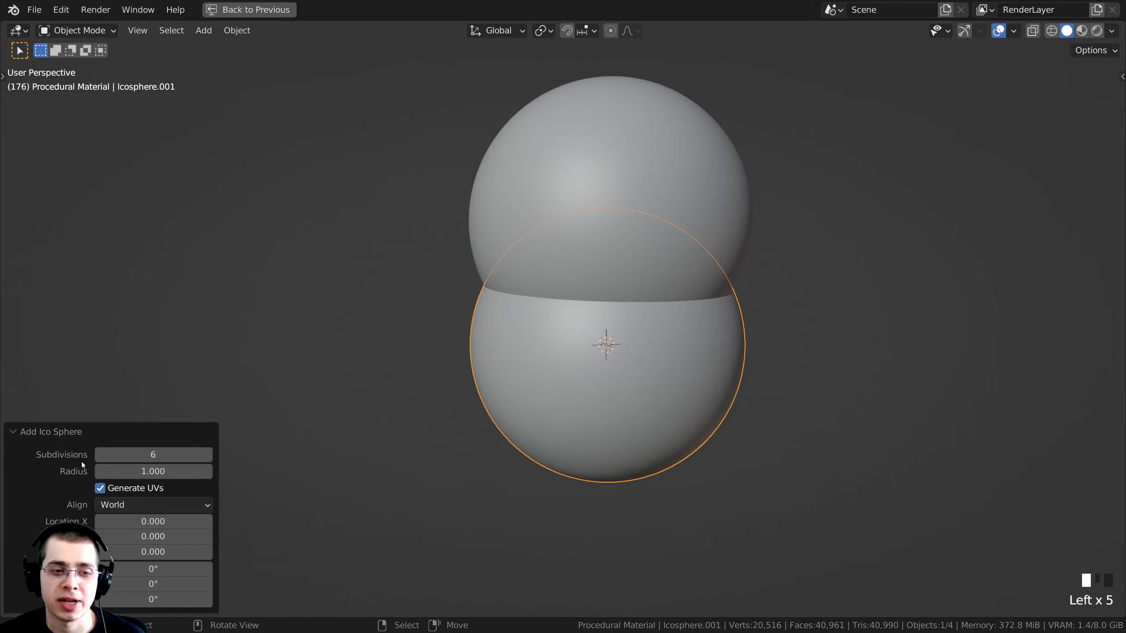
scroll(576, 322, "up", 4)
scroll(594, 311, "down", 4)
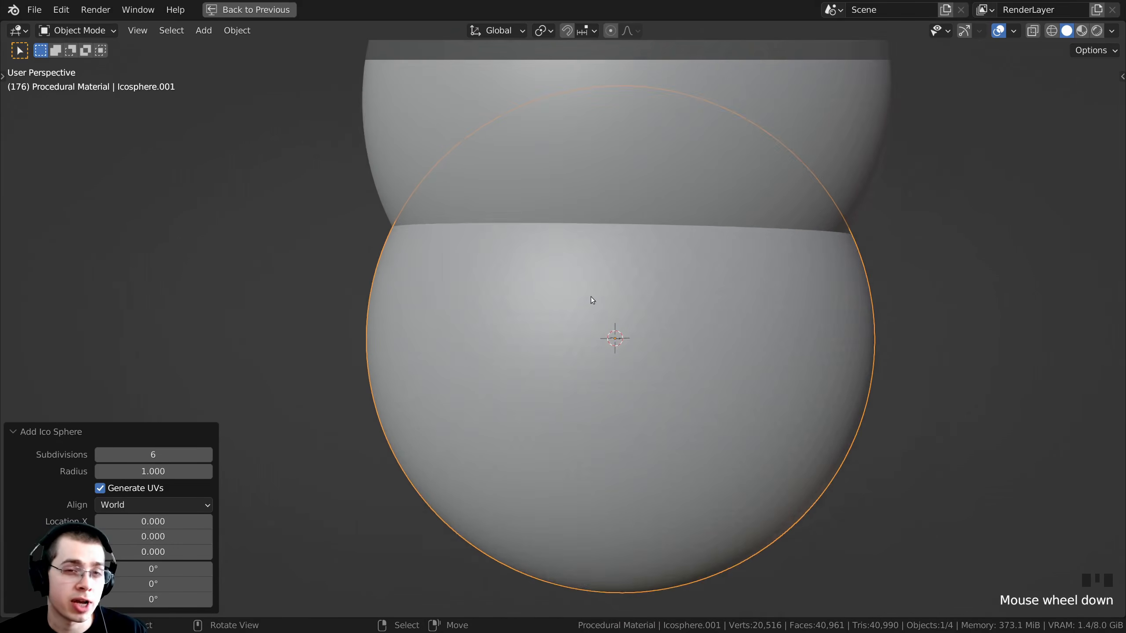
scroll(600, 292, "up", 1)
scroll(600, 292, "up", 1)
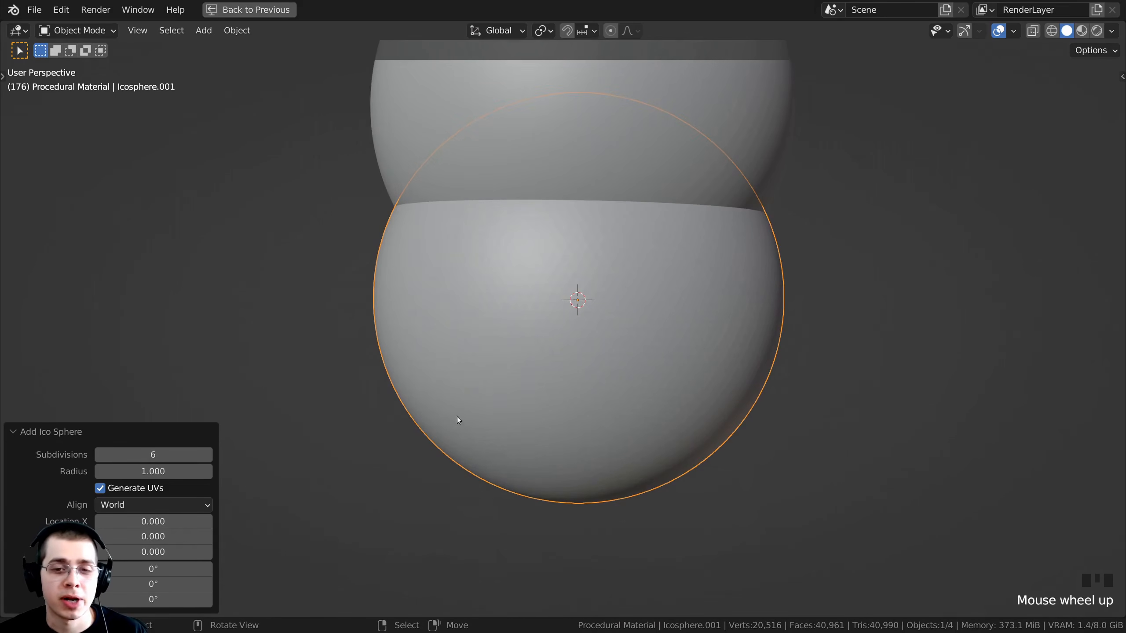
middle_click_drag(545, 287, 546, 307, "shift")
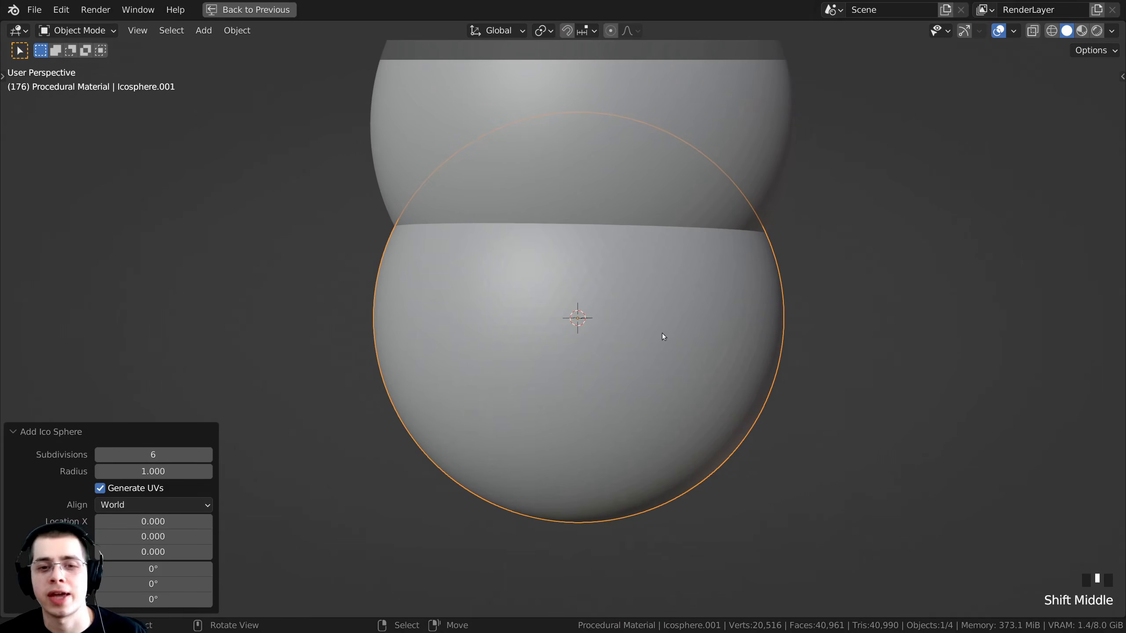
middle_click_drag(661, 333, 662, 353)
scroll(657, 356, "down", 1)
middle_click_drag(588, 271, 585, 286)
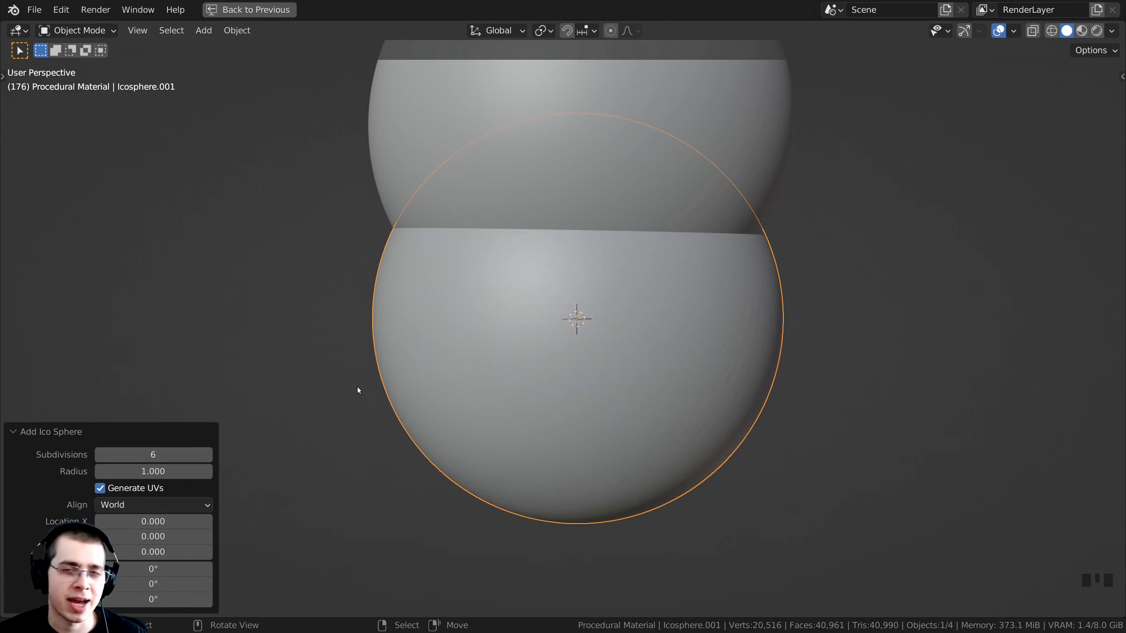
scroll(488, 331, "up", 1, "shift")
scroll(487, 330, "up", 1)
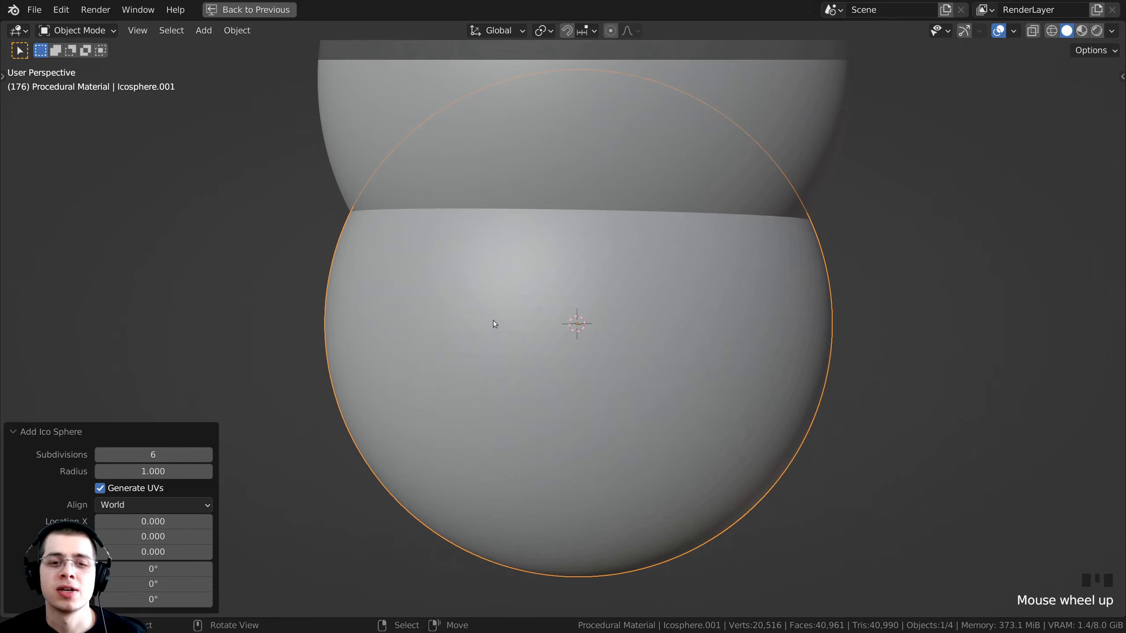
scroll(515, 302, "down", 2)
mouse_move(515, 301)
middle_mouse_down()
mouse_move(709, 312)
mouse_move(484, 304)
mouse_move(508, 310)
middle_mouse_up()
scroll(484, 304, "up", 1)
scroll(574, 283, "down", 2)
scroll(558, 326, "up", 2)
Step: Apply smooth shading to the original icosphere
key("w")
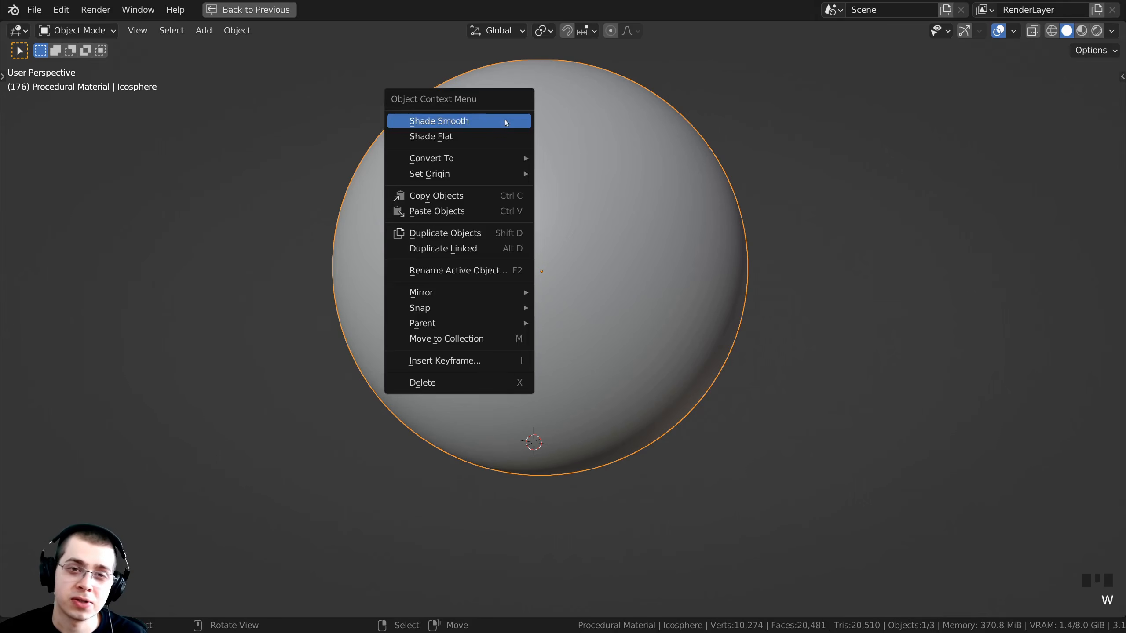
left_click(459, 121)
scroll(477, 201, "down", 5)
middle_click_drag(477, 201, 500, 234, "shift")
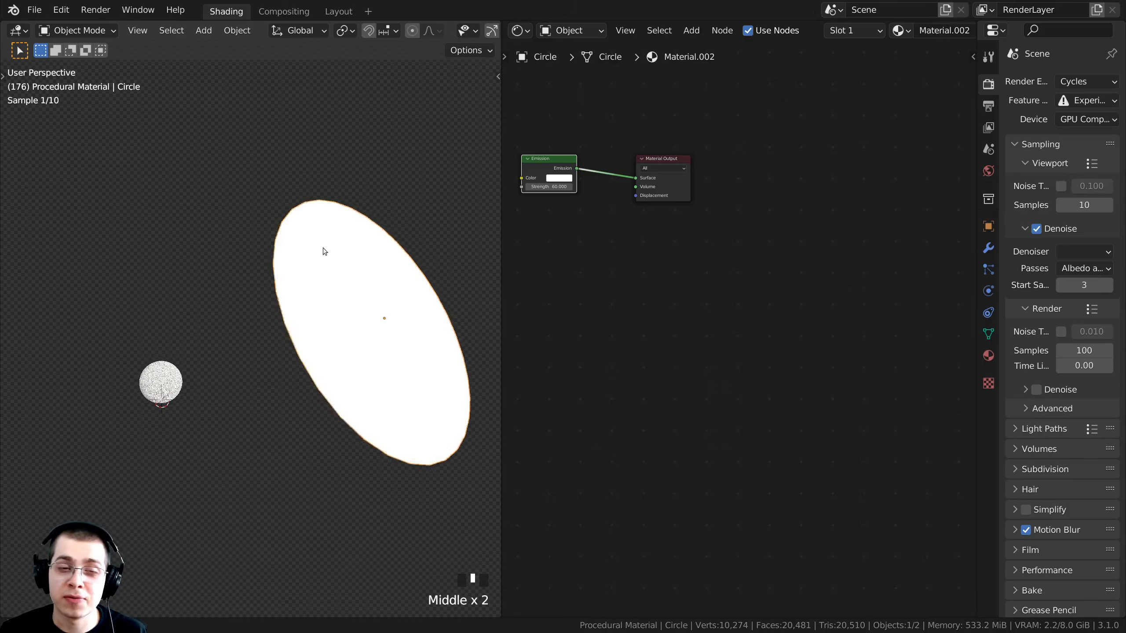
Step: Examine the circle light's placement beside the sphere and its Emission shader settings
scroll(352, 309, "down", 1)
middle_click_drag(327, 324, 380, 296)
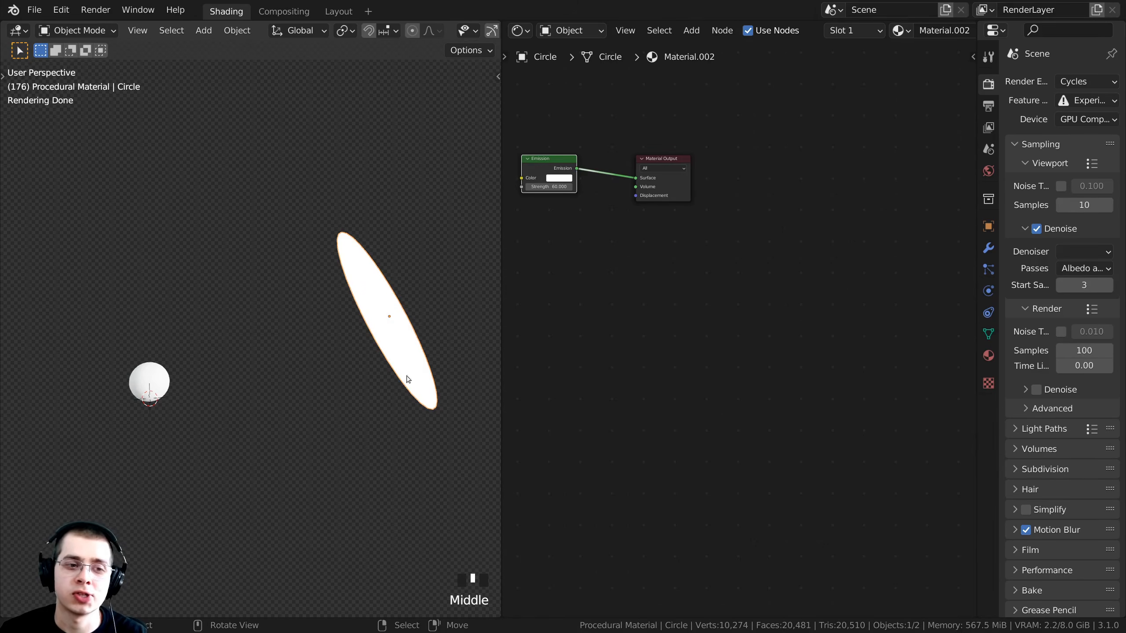
middle_click_drag(562, 270, 673, 324)
scroll(720, 299, "up", 6)
middle_click_drag(695, 225, 769, 311)
scroll(753, 319, "up", 3)
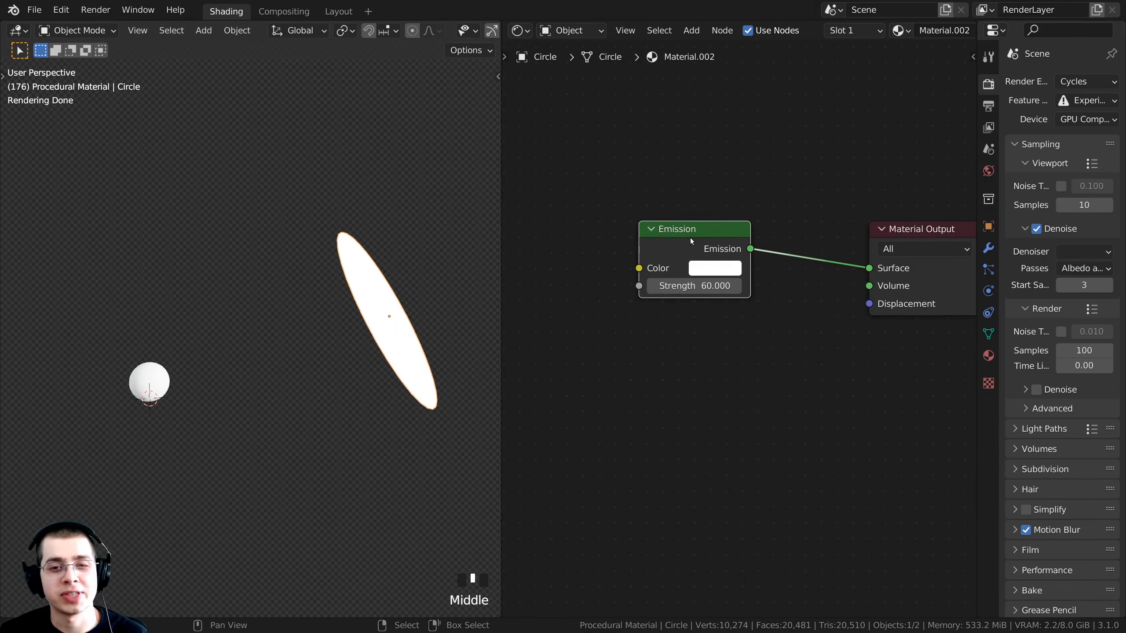
scroll(690, 237, "up", 2)
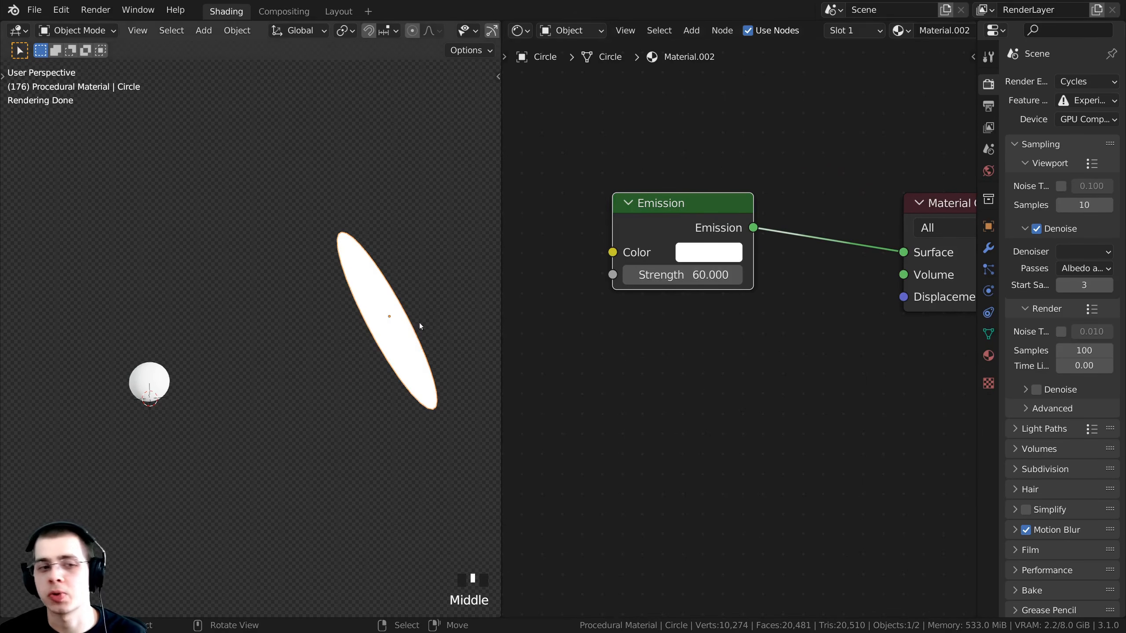
Step: Return to the camera view with the icosphere selected and switch the viewport to solid shading
key("KP_0")
right_click(210, 329)
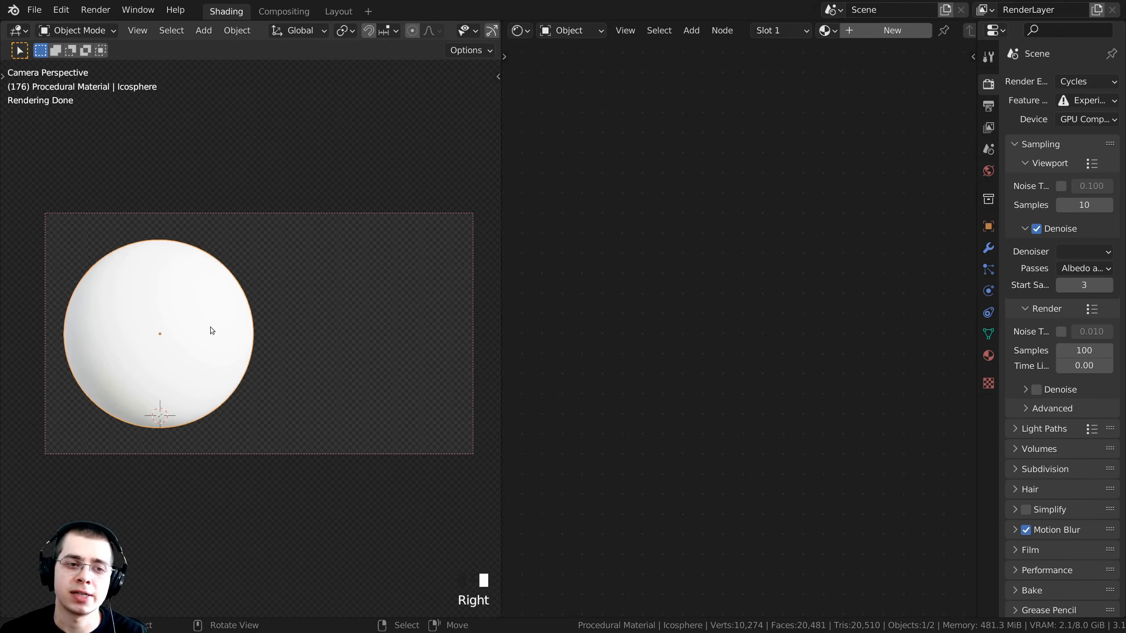
middle_click_drag(103, 349, 108, 351, "shift")
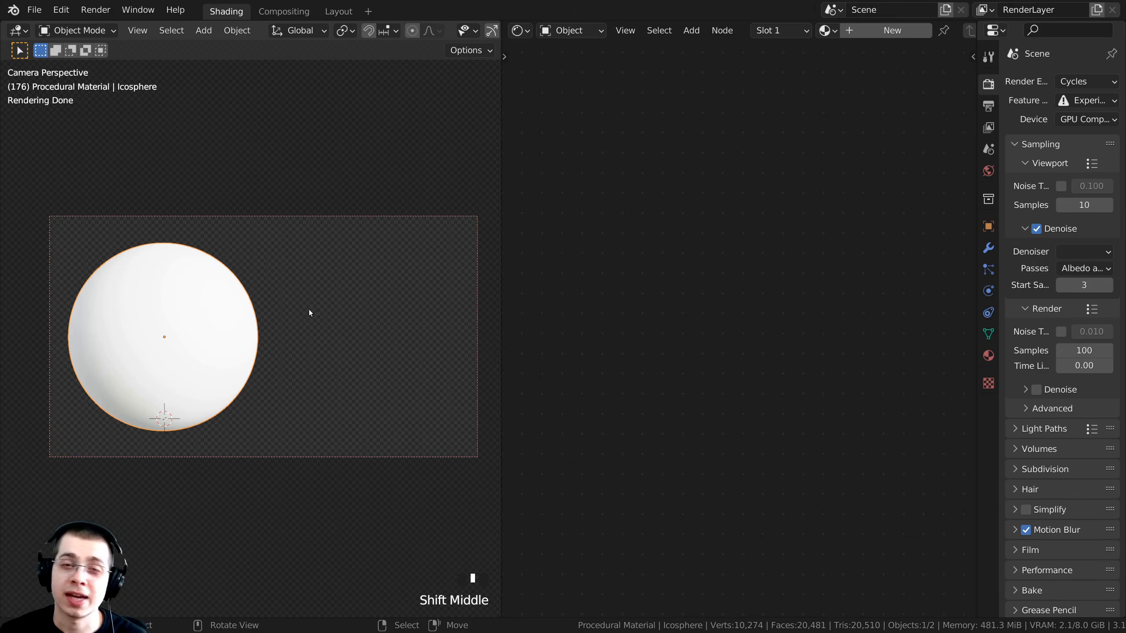
key("z")
left_click(471, 257)
scroll(408, 257, "down", 2)
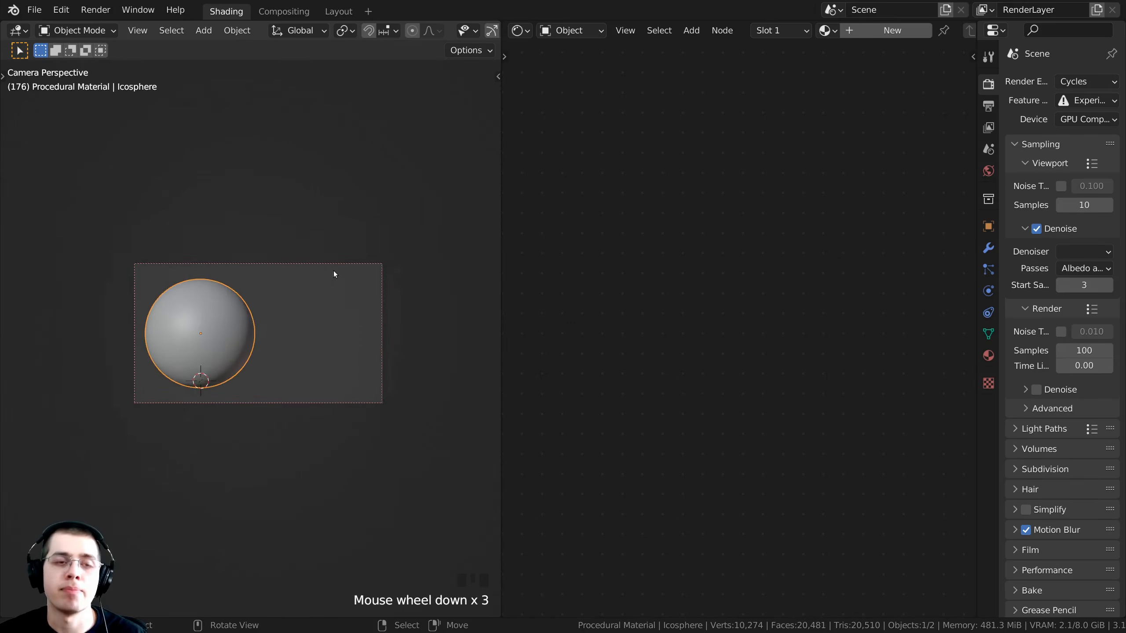
Step: Add a sun light to the scene
middle_click_drag(333, 272, 389, 294)
scroll(393, 286, "down", 8)
scroll(409, 277, "up", 1)
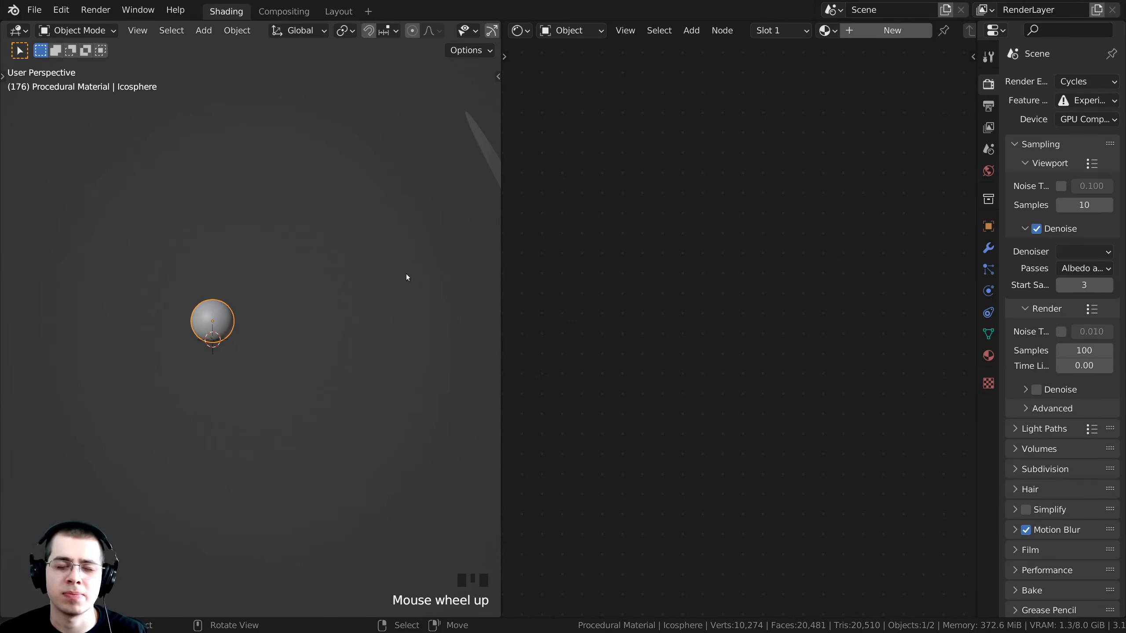
scroll(410, 237, "down", 1)
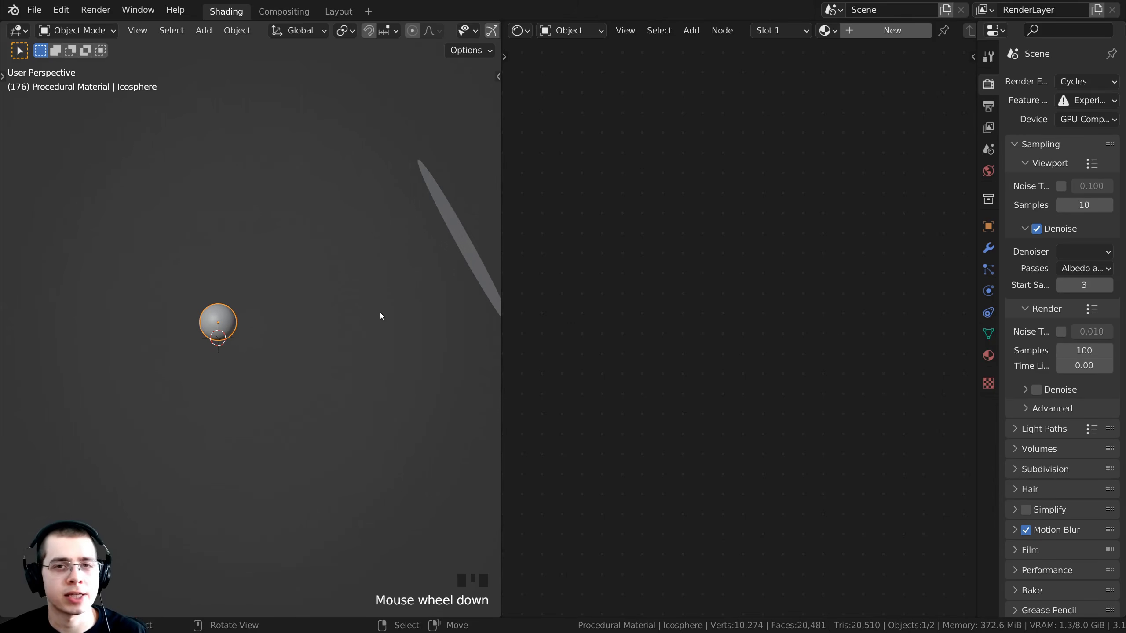
middle_click_drag(272, 226, 285, 192)
key("shift+a")
mouse_move(280, 190)
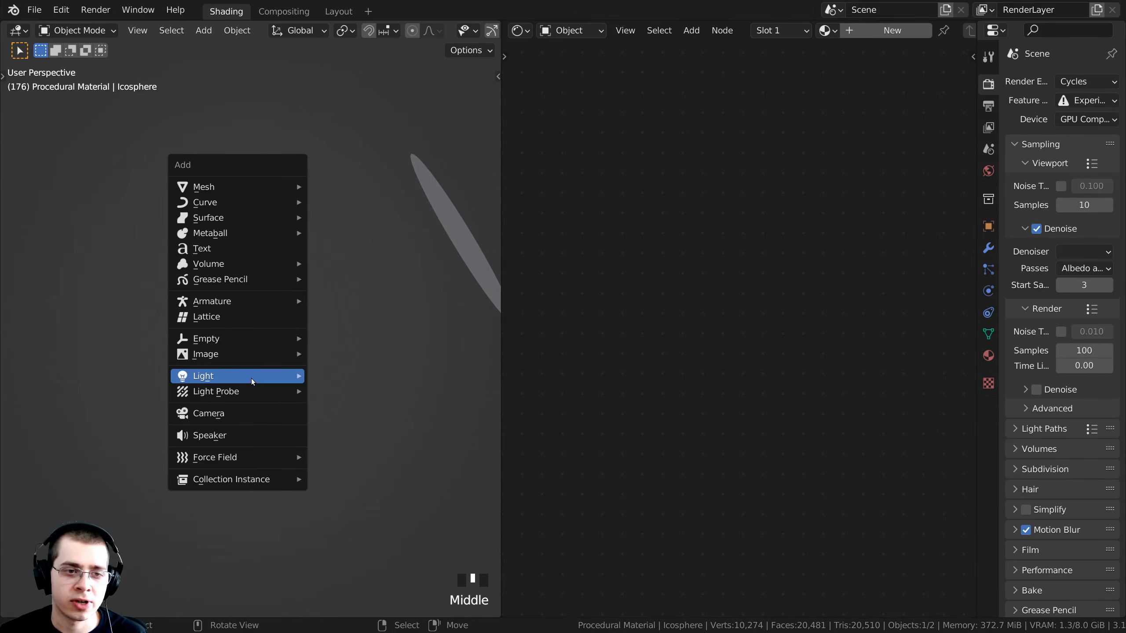
mouse_move(252, 380)
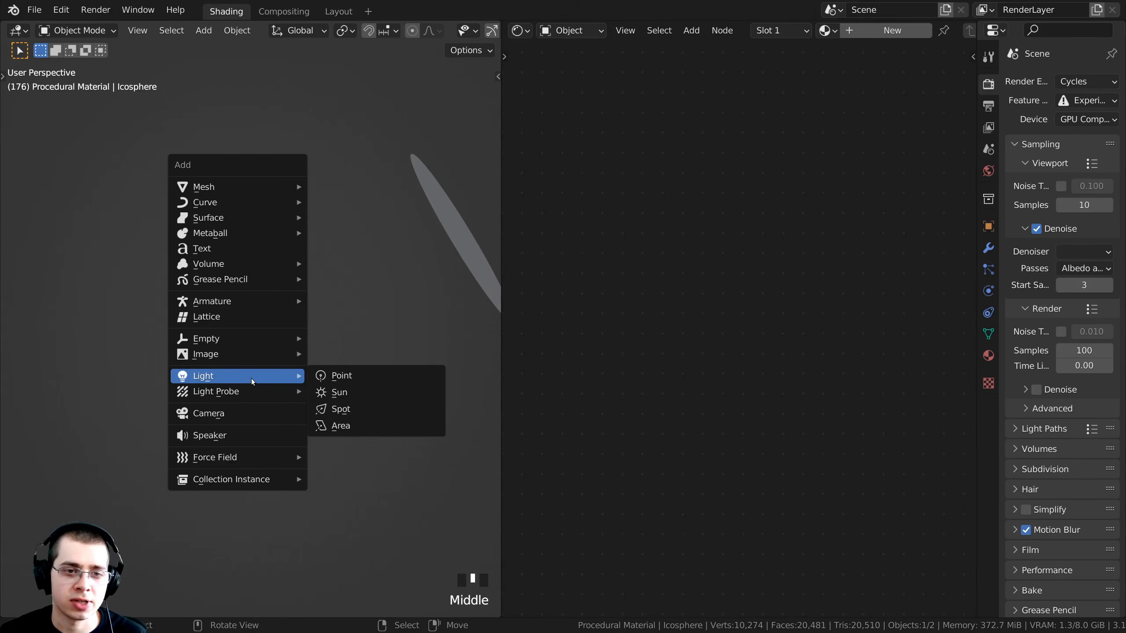
left_click(348, 392)
Step: Move the sun light up near the circle light and rotate it to aim at the icosphere
middle_click_drag(324, 414, 296, 445)
key("g")
key("Return")
key("r")
key("g")
key("r")
key("g")
left_click(317, 447)
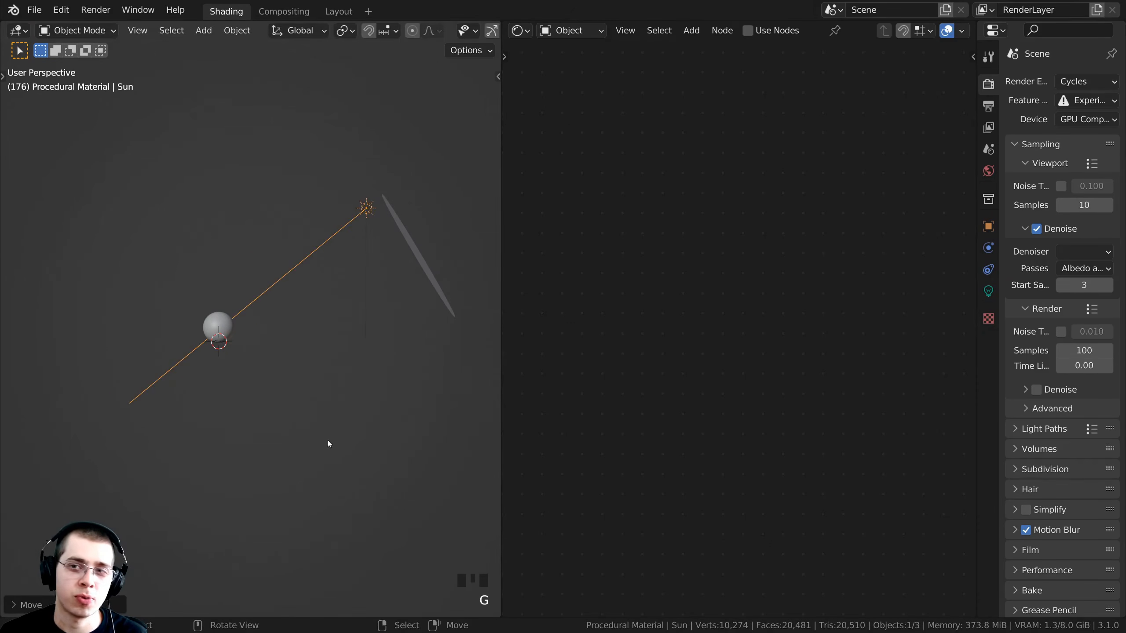
Step: Set the sun light's strength to 10 in its light properties
left_click(988, 291)
left_click_drag(978, 286, 887, 293)
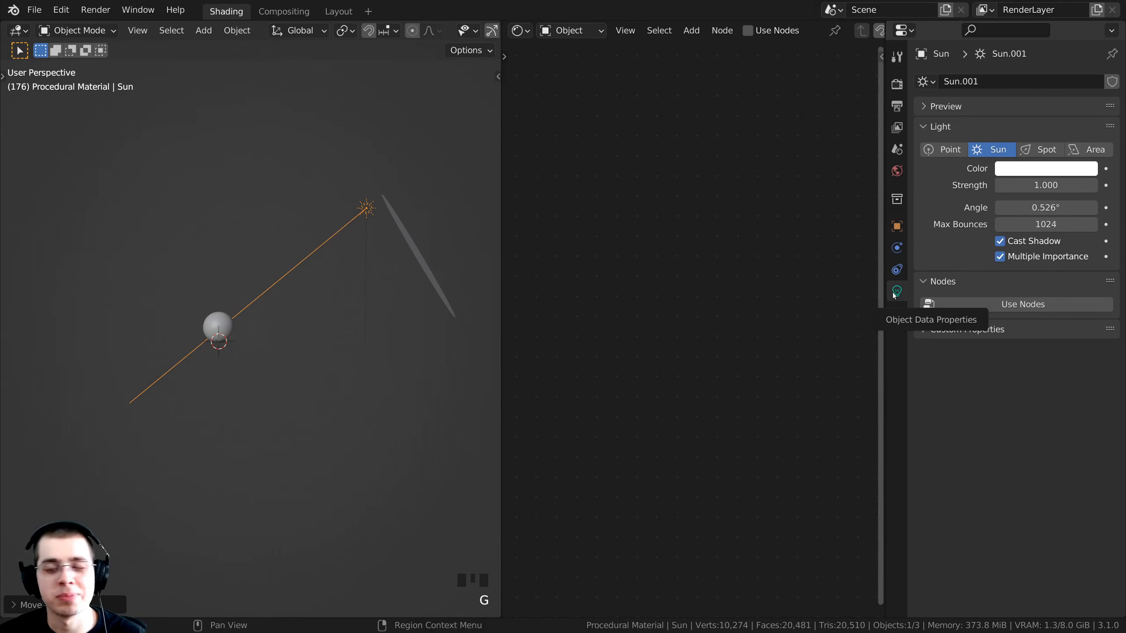
left_click(1042, 185)
type("10")
left_click(198, 357)
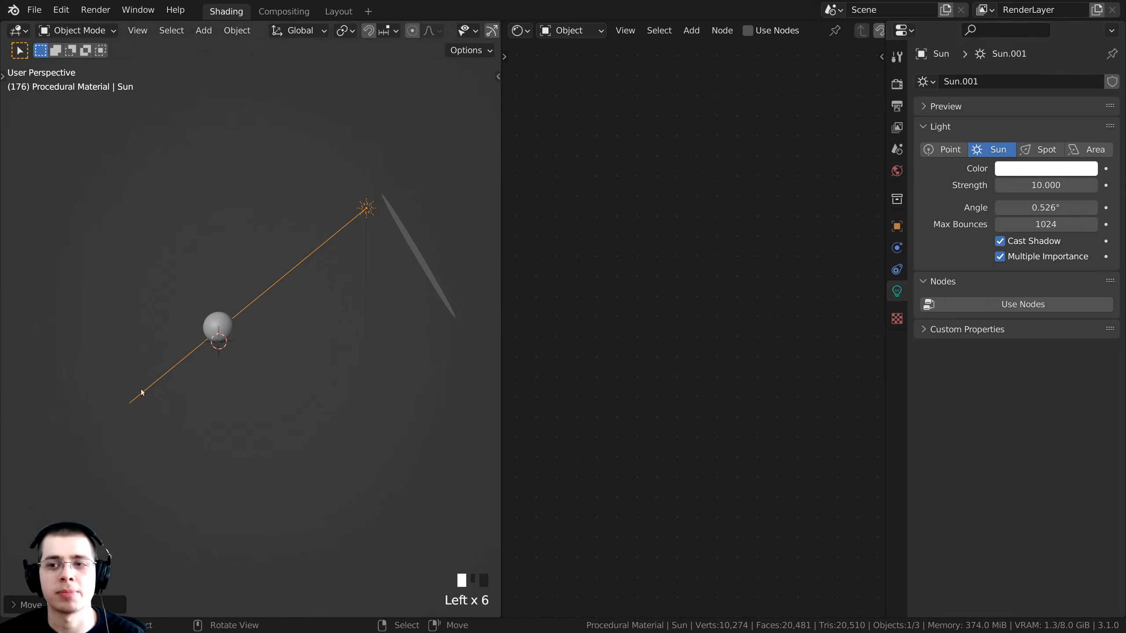
Step: Use an Environment Texture as the world background's color
middle_click_drag(329, 231, 372, 279)
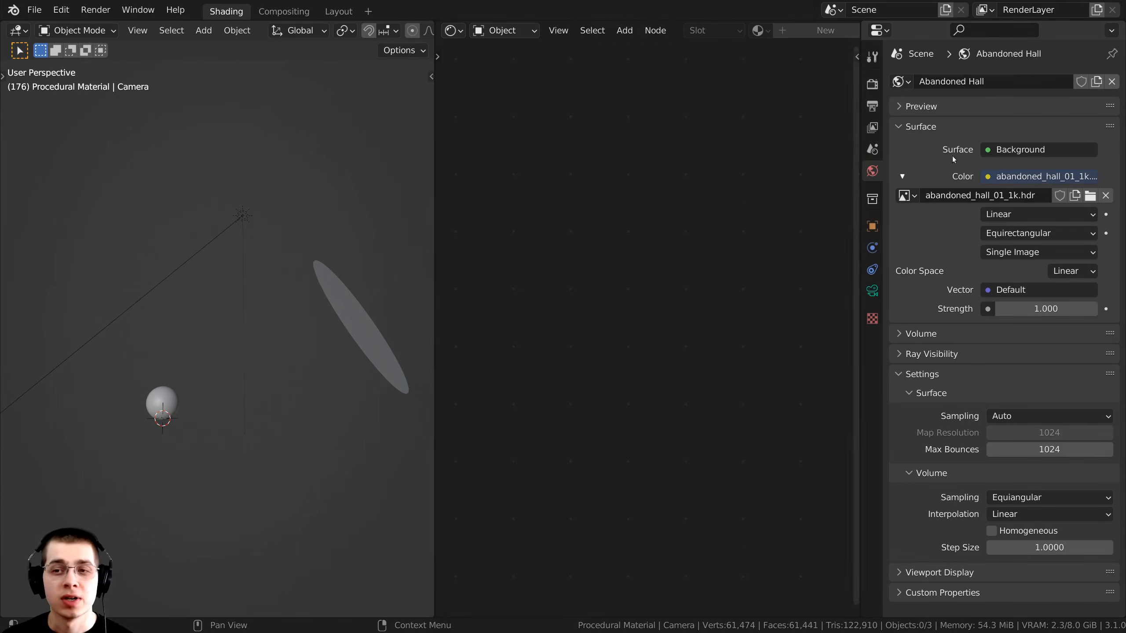
left_click(988, 177)
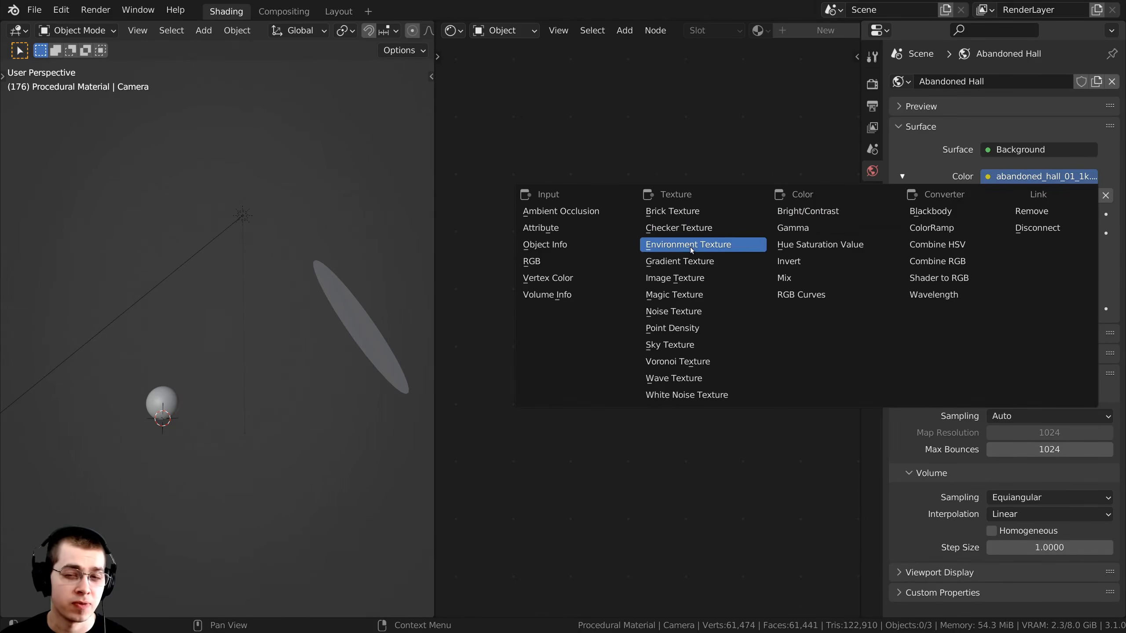
left_click(705, 248)
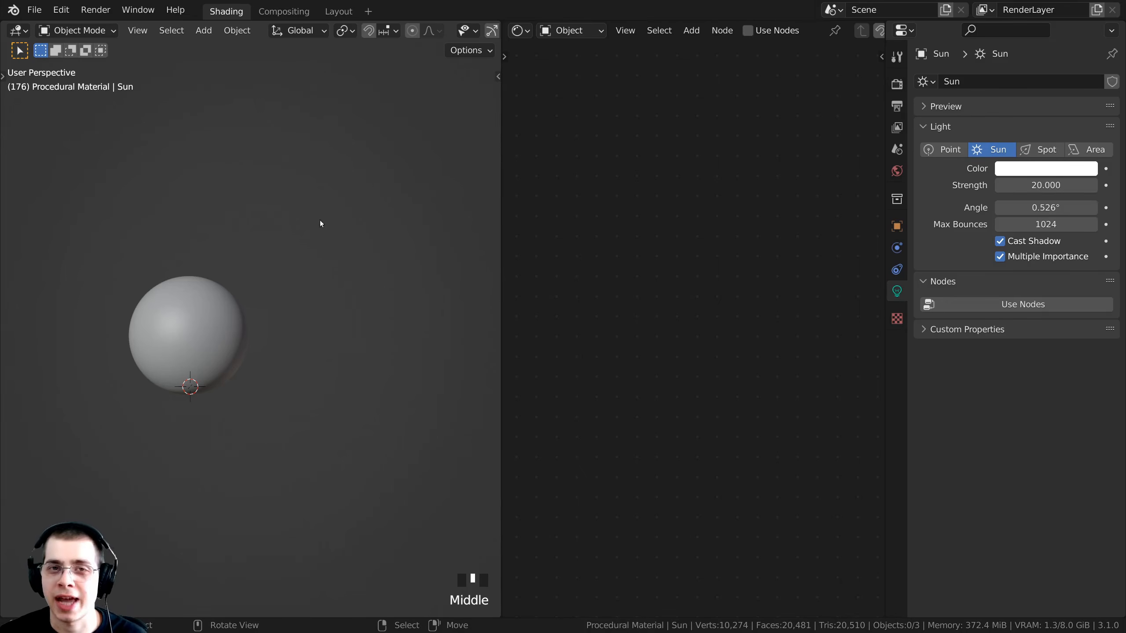
Step: Search the add-ons in the preferences for "extra" and show the details of Add Mesh: Extra Objects
left_click(61, 10)
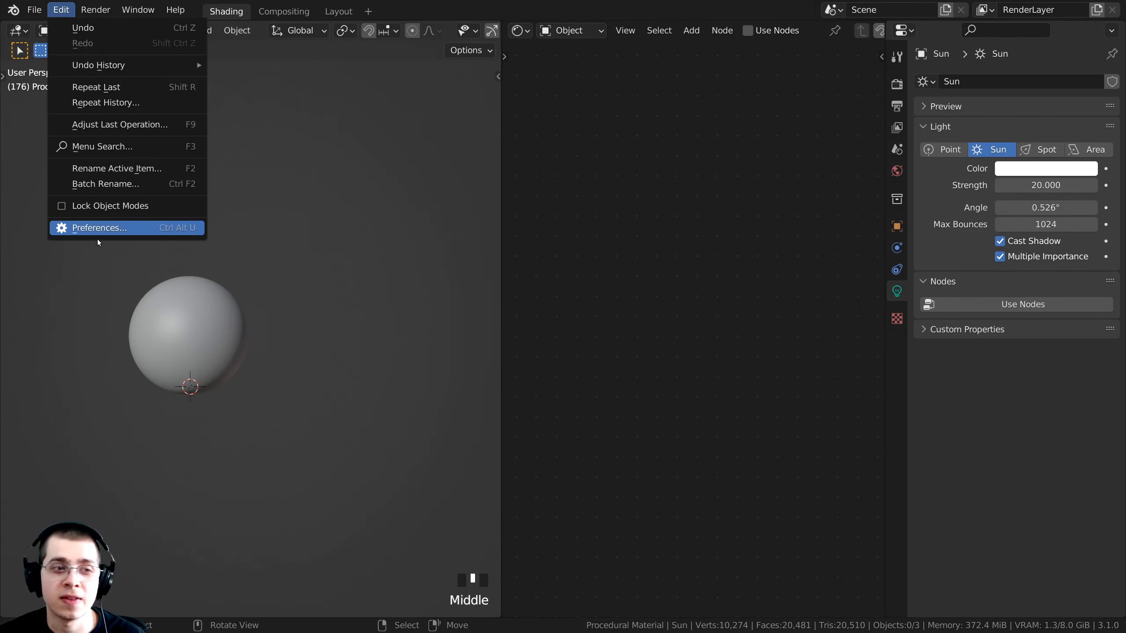
left_click(91, 228)
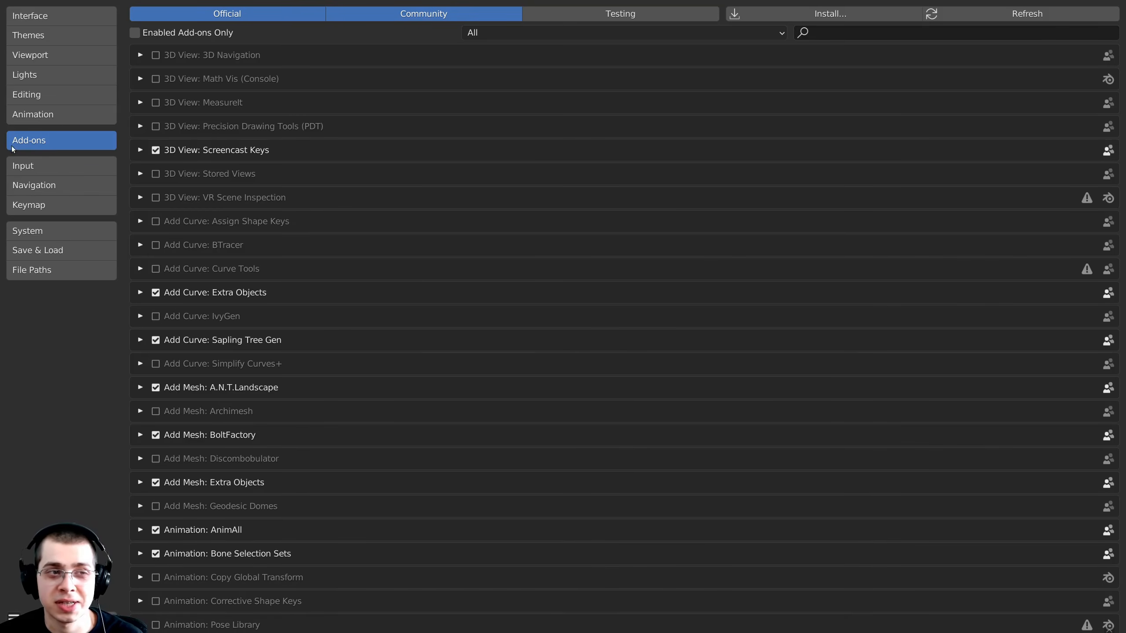
left_click(824, 35)
type("extra")
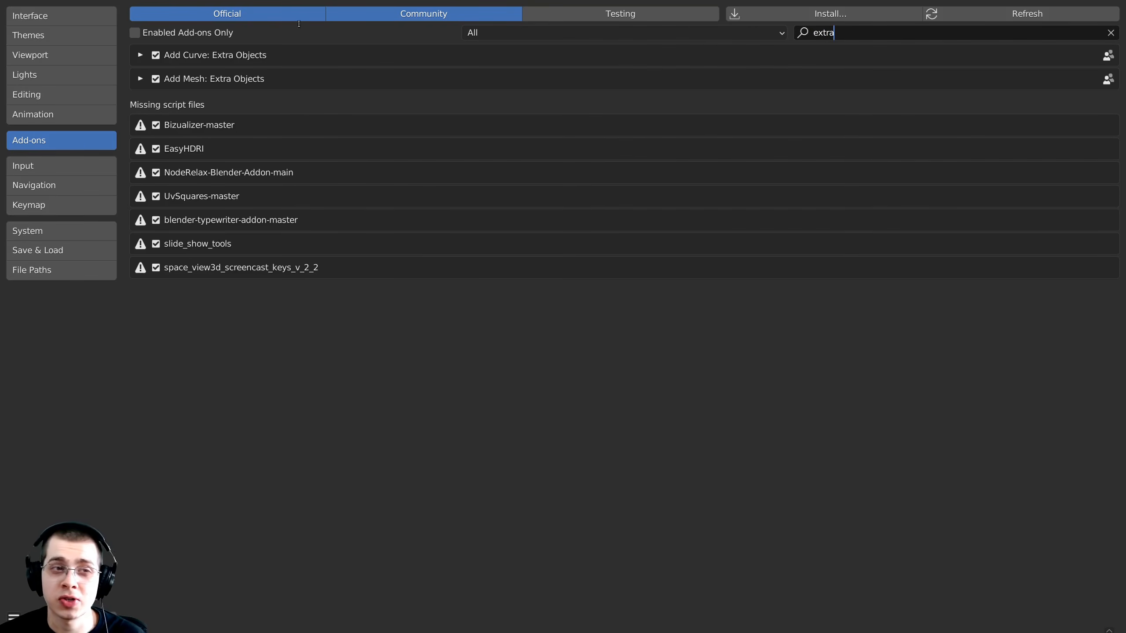
left_click(176, 81)
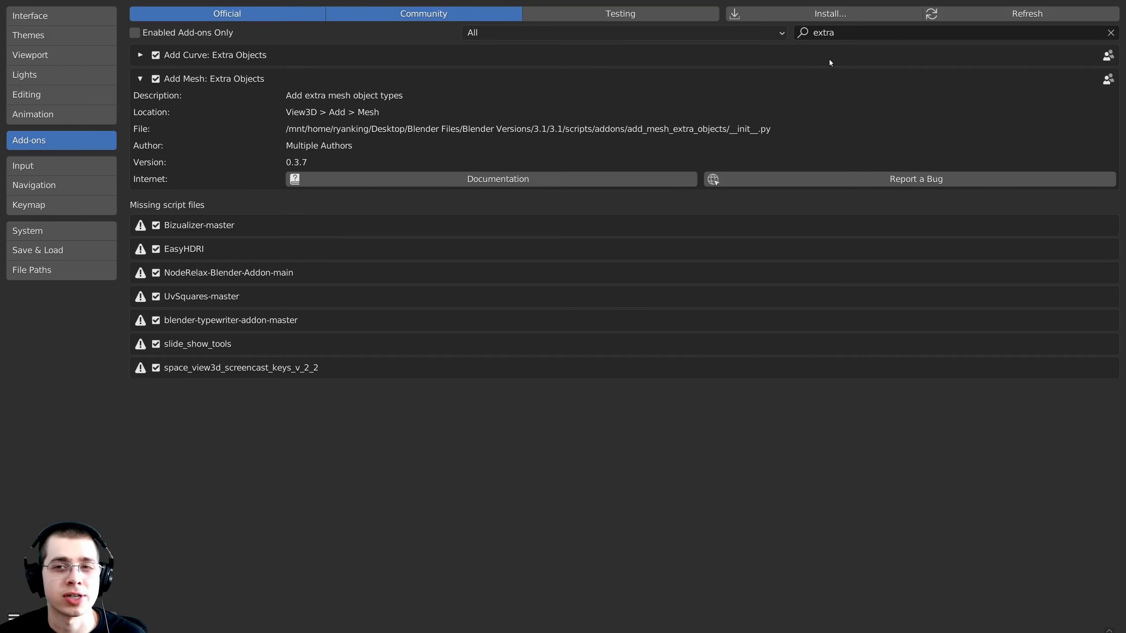
Step: Search the add-ons for "node"
left_click(843, 32)
key("BackSpace")
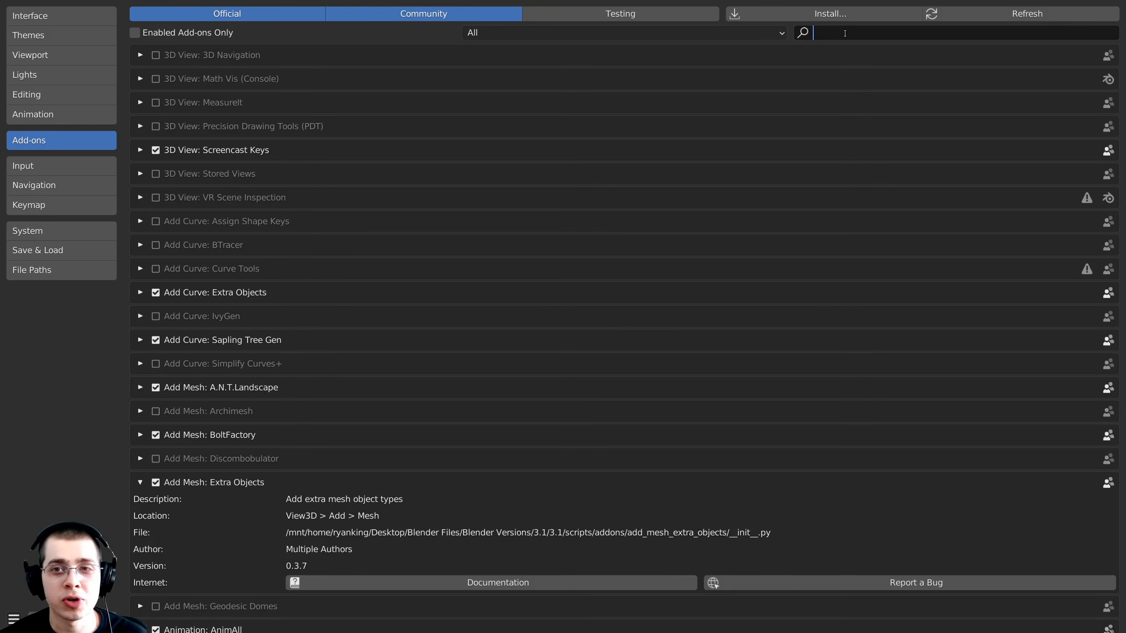
type("node")
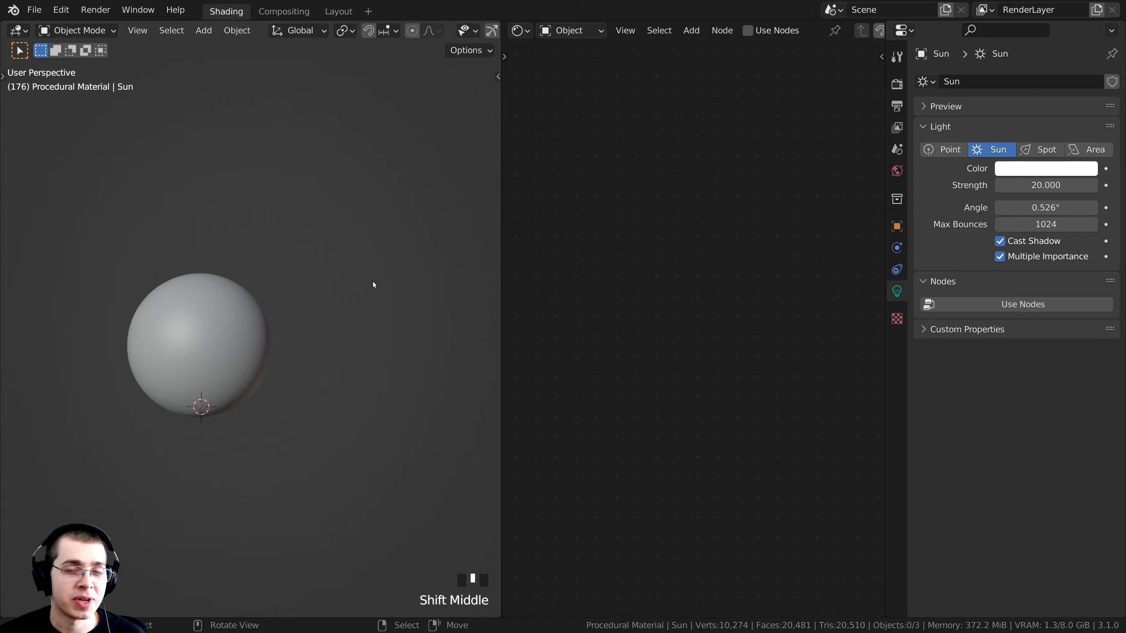
Step: Add a rock mesh with the Rock Generator and widen the 3D viewport
middle_click_drag(313, 237, 286, 200, "shift")
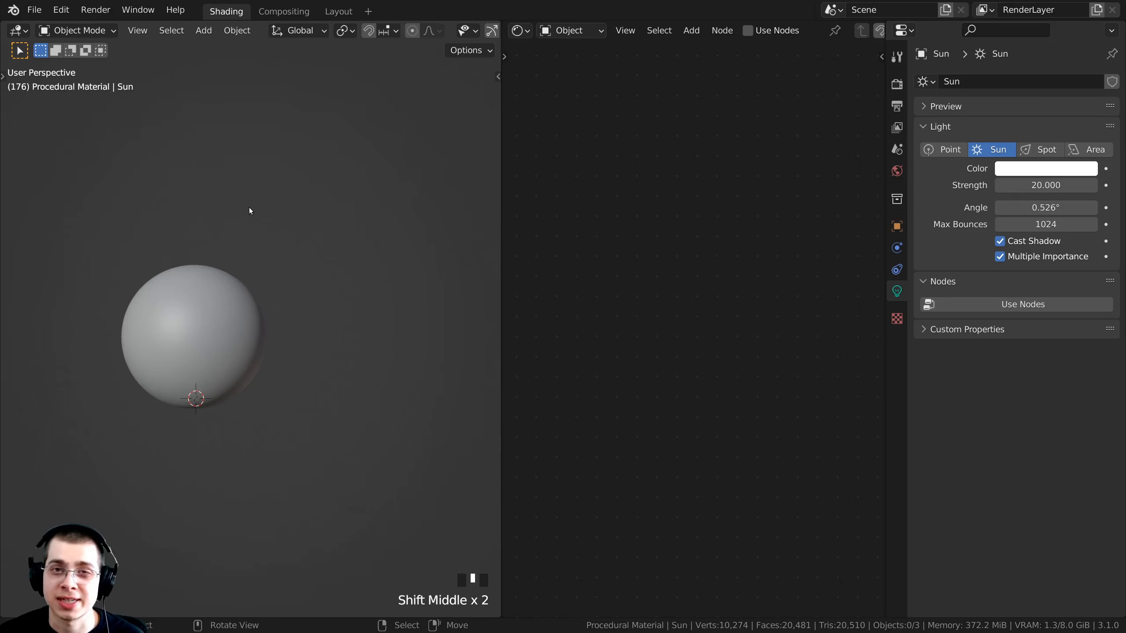
scroll(244, 186, "up", 1)
key("shift+a")
mouse_move(212, 153)
mouse_move(174, 42)
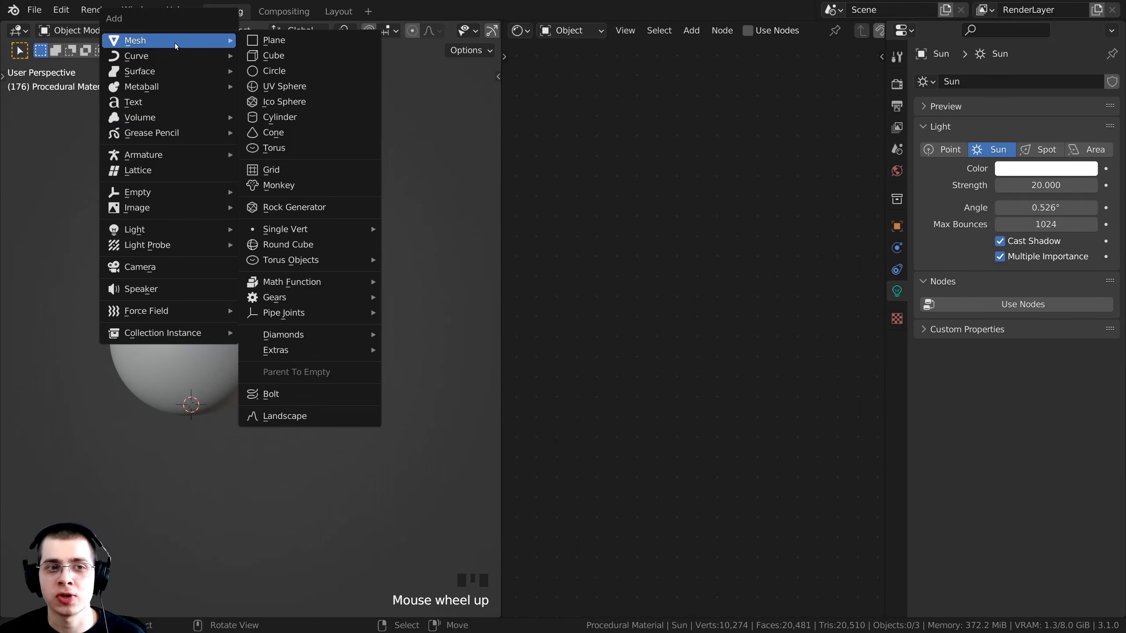
mouse_move(305, 280)
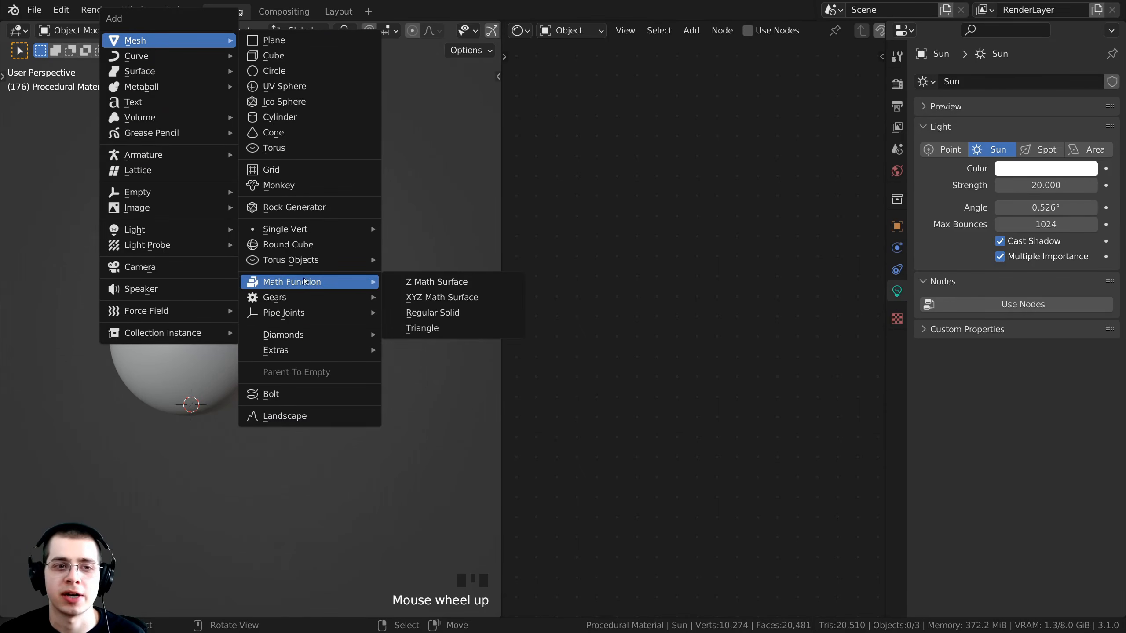
left_click(295, 208)
middle_click_drag(214, 419, 415, 316)
scroll(241, 359, "up", 2)
left_click_drag(502, 292, 585, 291)
middle_click_drag(189, 458, 311, 326, "shift")
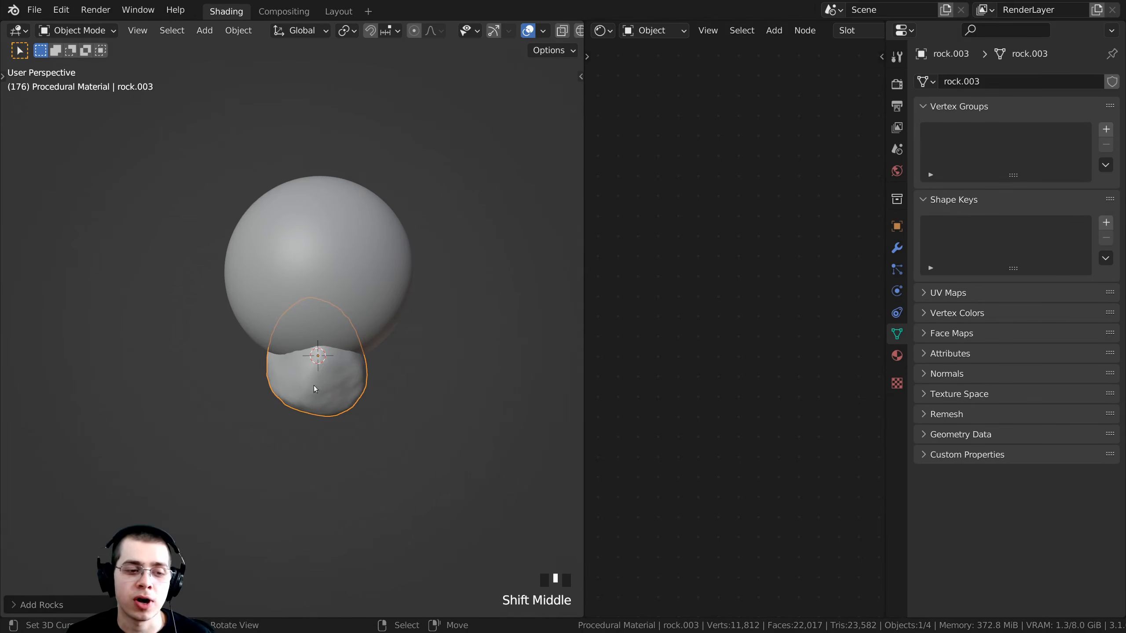
Step: Stretch the generated rock by setting its second X scale value to 1.67 in the Add Rocks settings
left_click(13, 604)
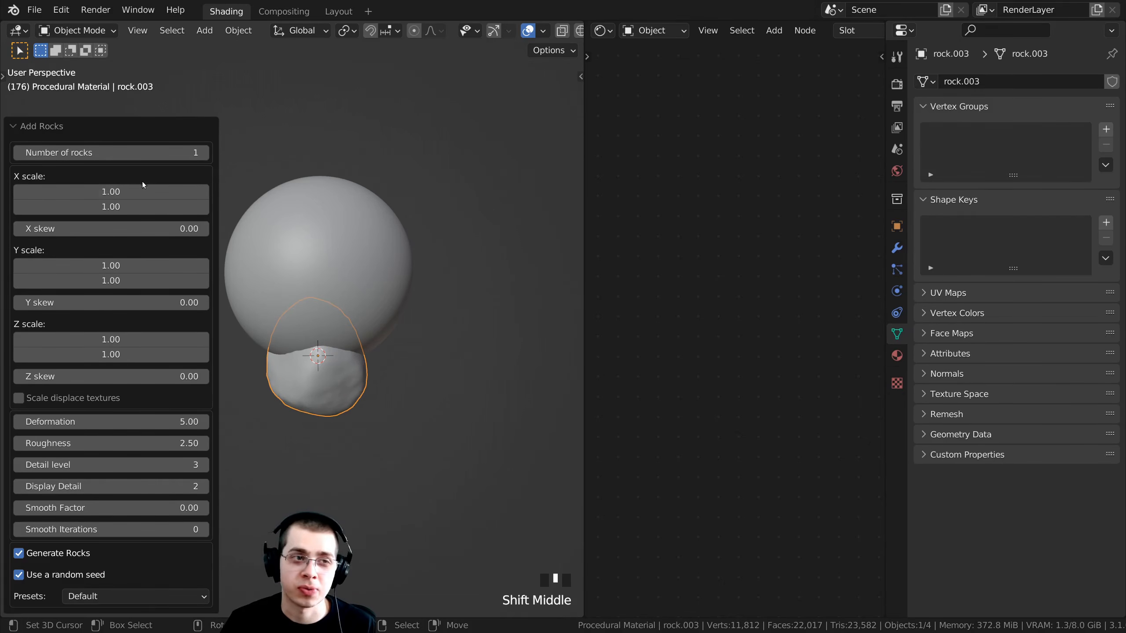
middle_click_drag(527, 248, 589, 142, "shift")
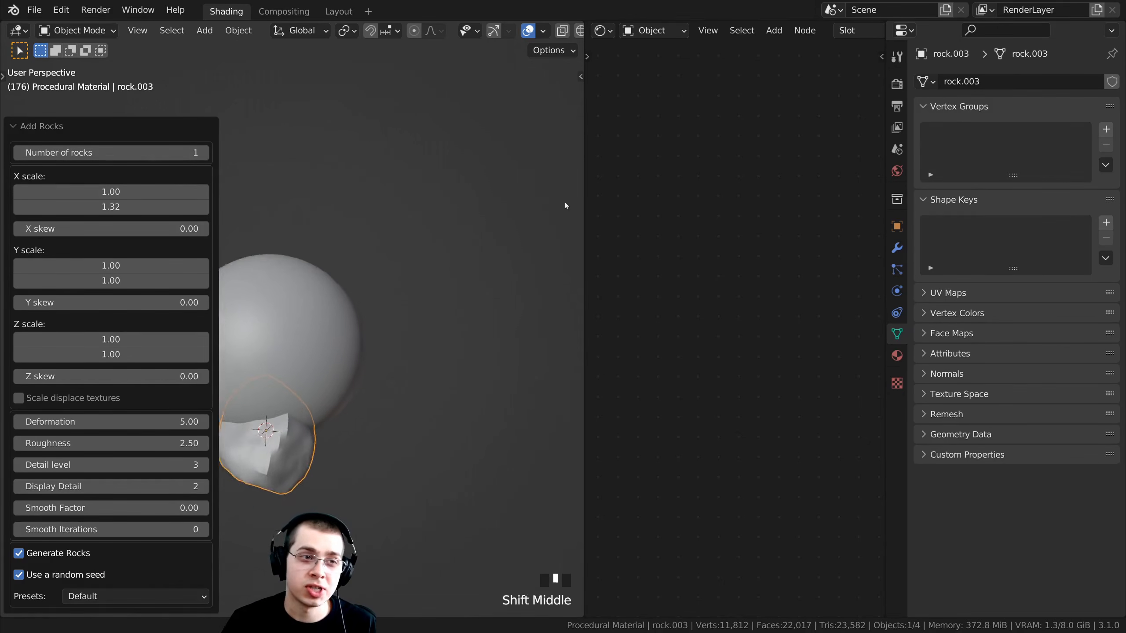
middle_click_drag(306, 190, 330, 186, "shift")
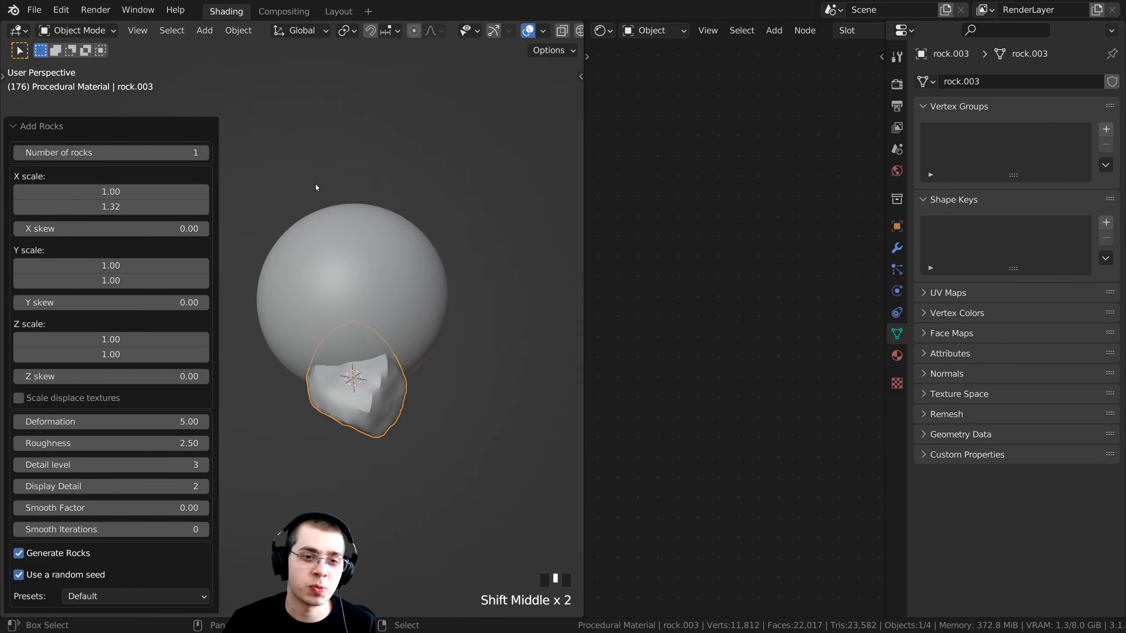
mouse_move(128, 198)
left_mouse_down()
mouse_move(146, 196)
mouse_move(108, 193)
left_mouse_up()
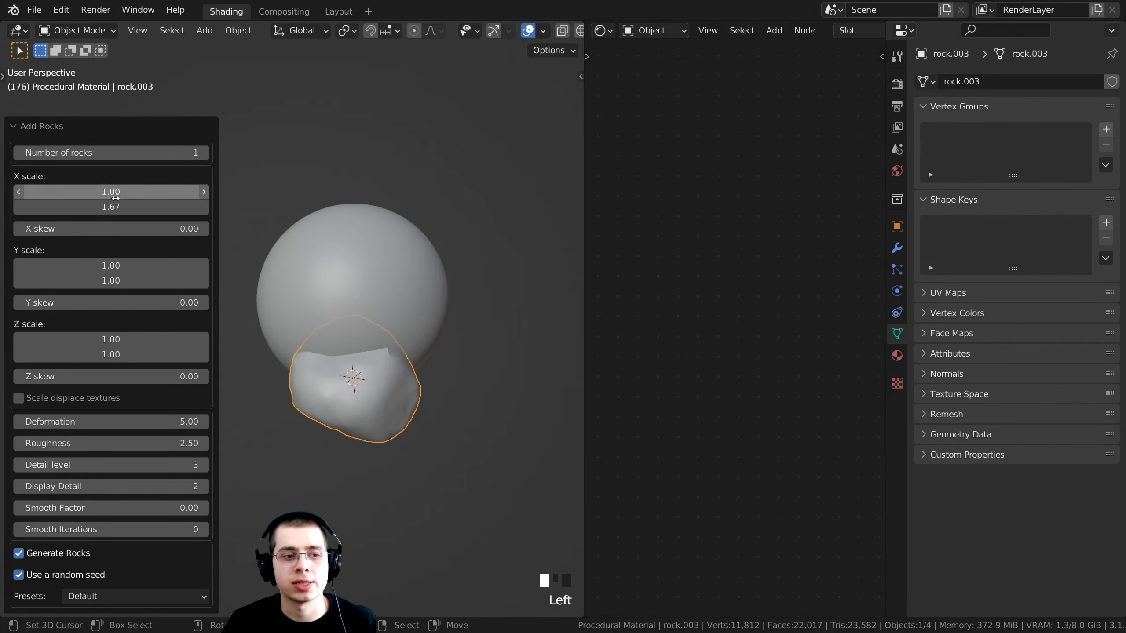
left_click(105, 447)
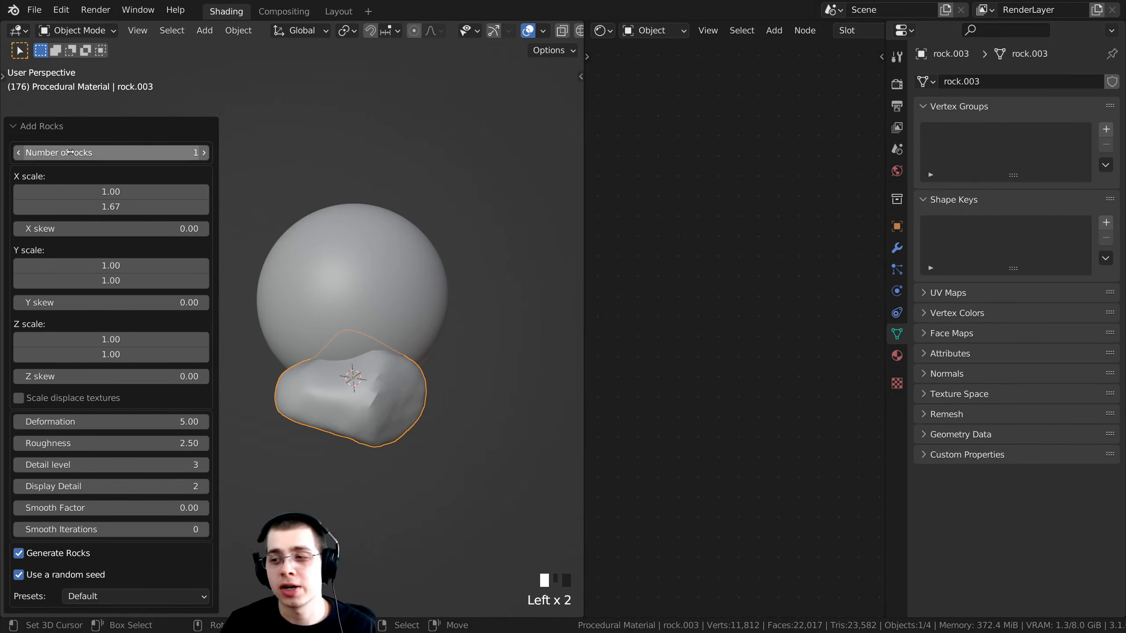
Step: Set the number of generated rocks to 3 and collapse the Add Rocks settings
left_click(203, 152)
left_click(203, 152)
middle_click_drag(444, 394, 317, 337, "shift")
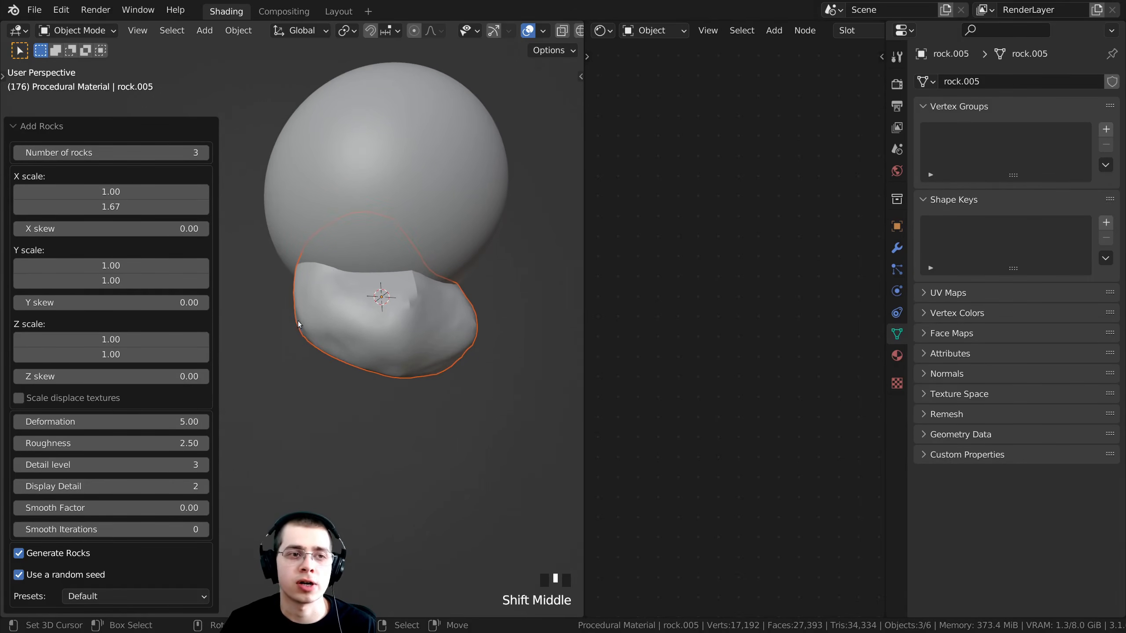
left_click(15, 127)
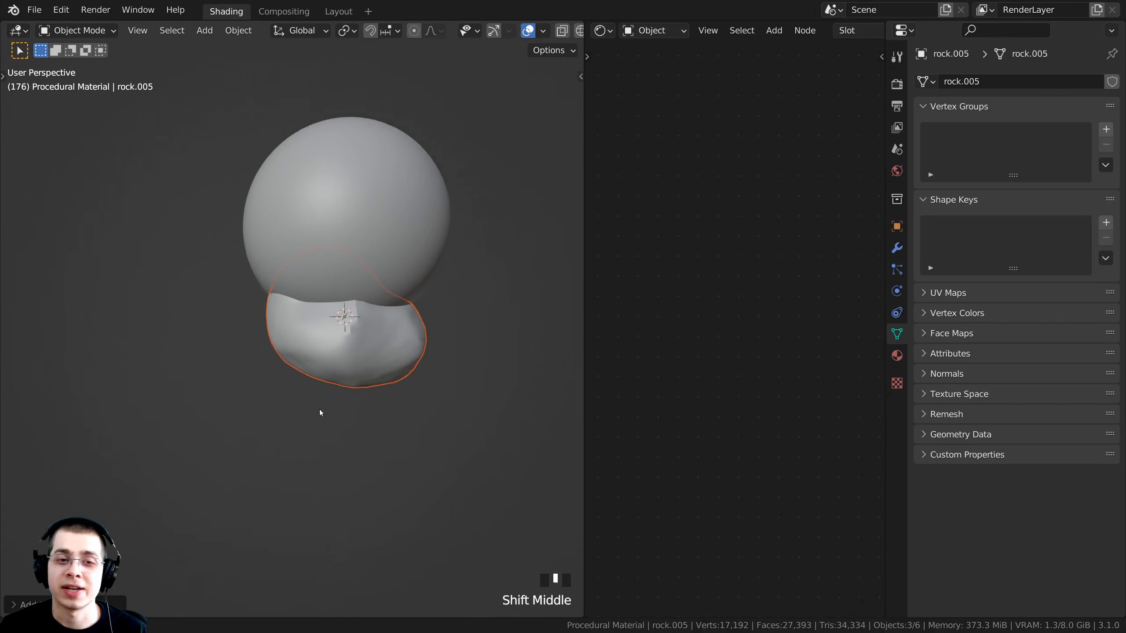
Step: Select the largest rock under the sphere and move it up beside the sphere's right side
middle_click_drag(319, 410, 297, 445, "shift")
middle_click_drag(416, 390, 387, 379)
scroll(317, 384, "down", 2)
left_click(313, 378)
middle_click_drag(313, 378, 264, 406, "shift")
key("g")
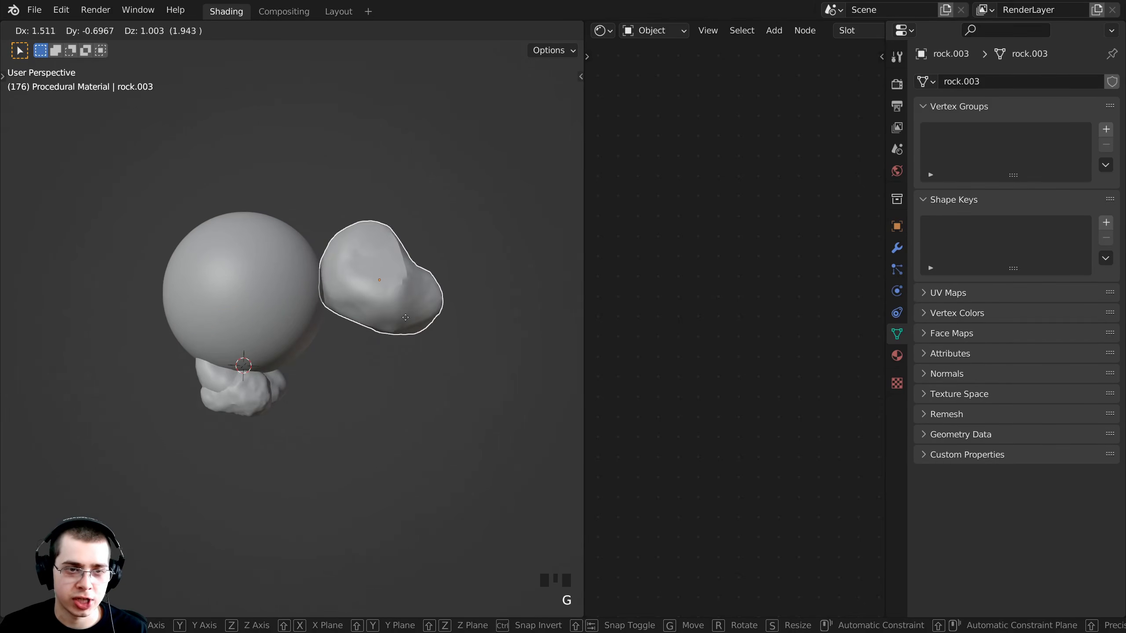
left_click(376, 327)
Step: Move the other two rocks out from under the sphere and arrange them close to the largest rock
right_click(239, 386)
key("g")
left_click(504, 373)
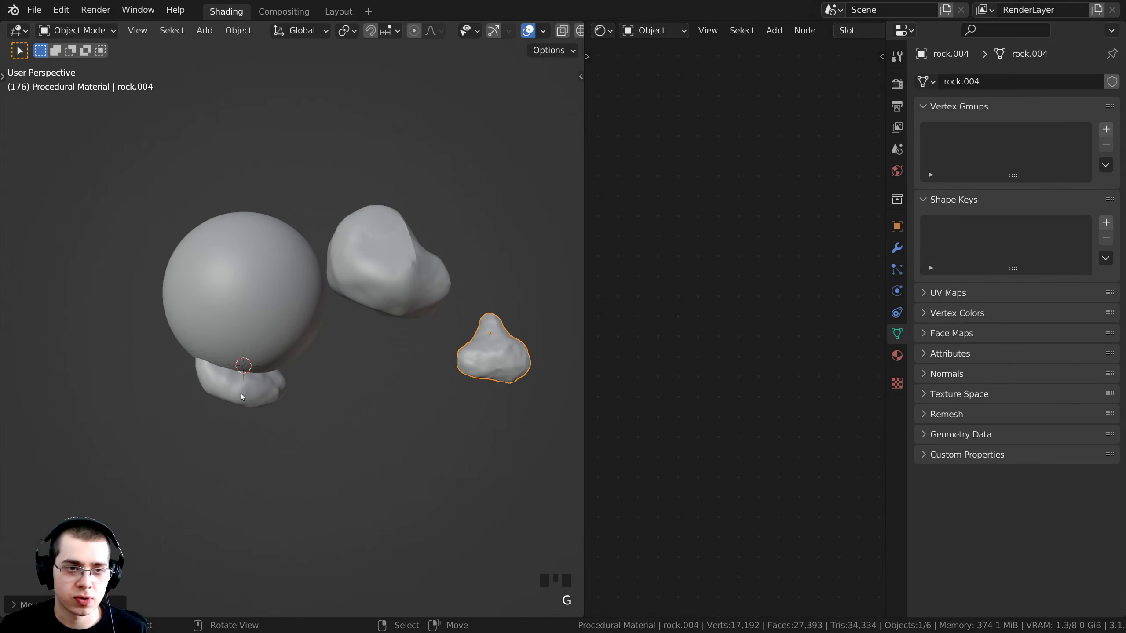
right_click(240, 396)
key("g")
left_click(420, 387)
right_click(485, 371)
key("g")
left_click(481, 323)
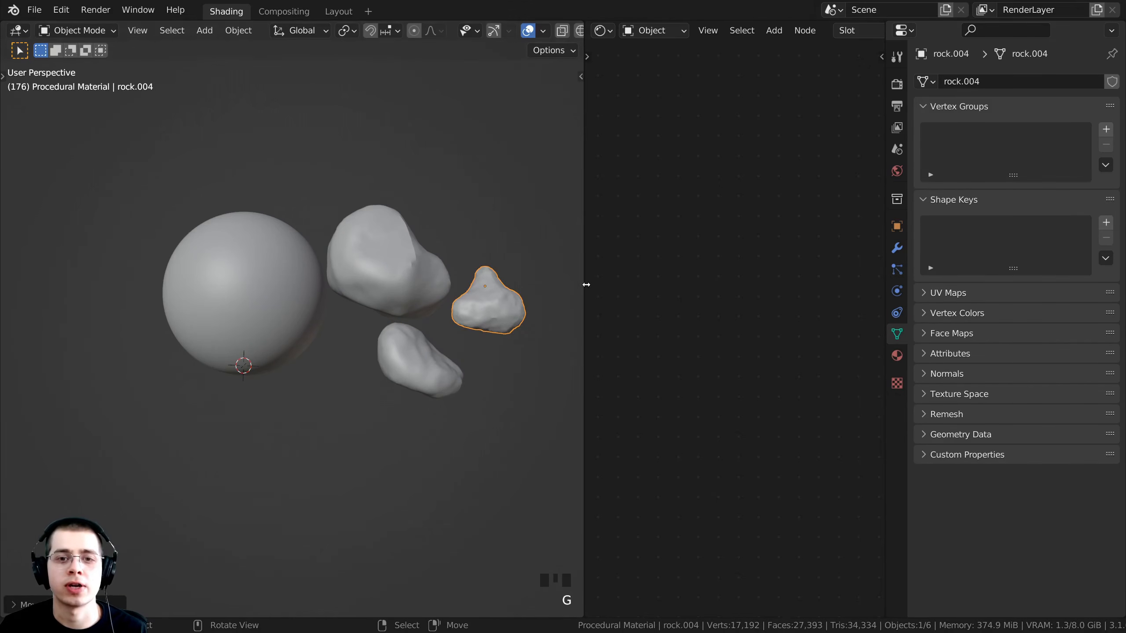
Step: Widen the viewport and the properties editor and show the small rock's modifier stack
left_click_drag(585, 282, 646, 285)
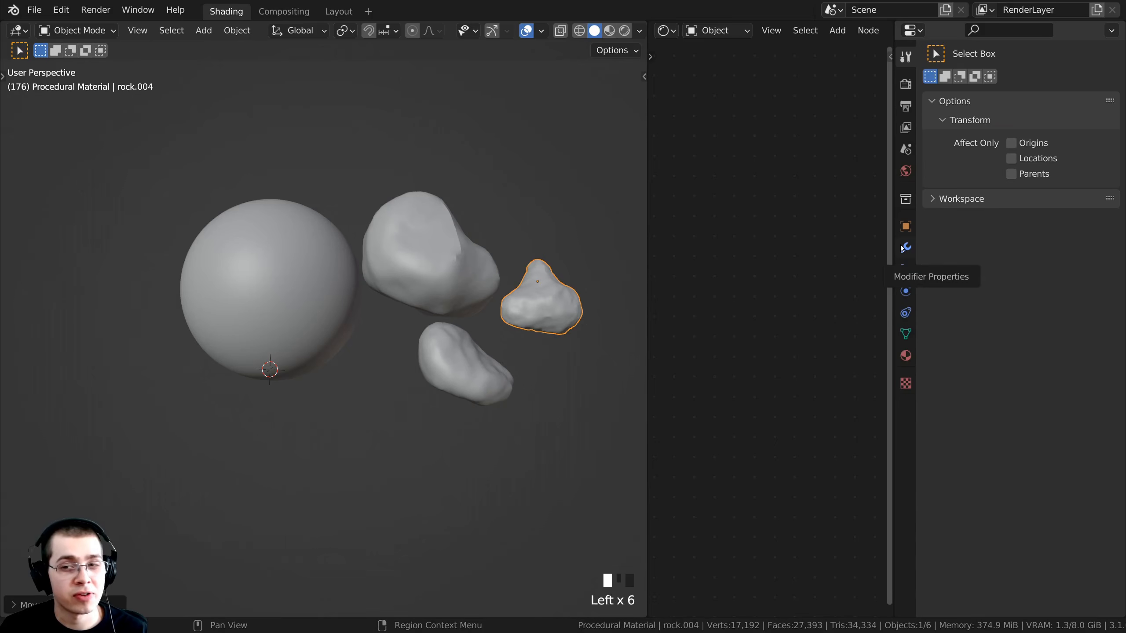
left_click(904, 247)
left_click_drag(894, 239, 830, 240)
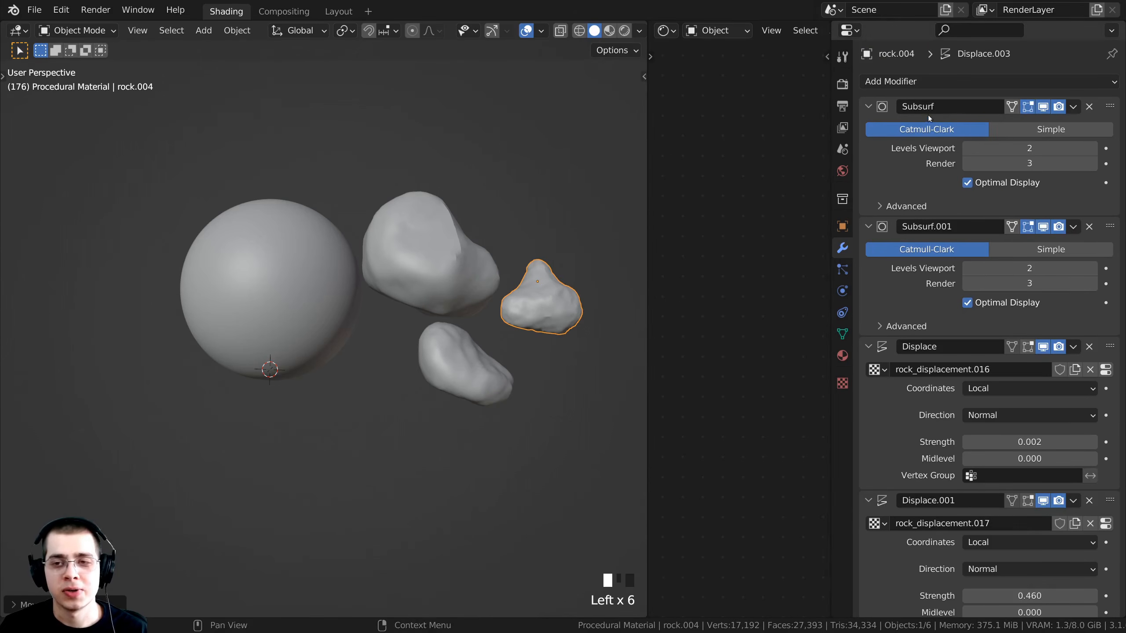
Step: Examine the largest rock's base mesh in Edit Mode and its stack of Subsurf and Displace modifiers
middle_click_drag(431, 284, 347, 368, "shift")
right_click(347, 368)
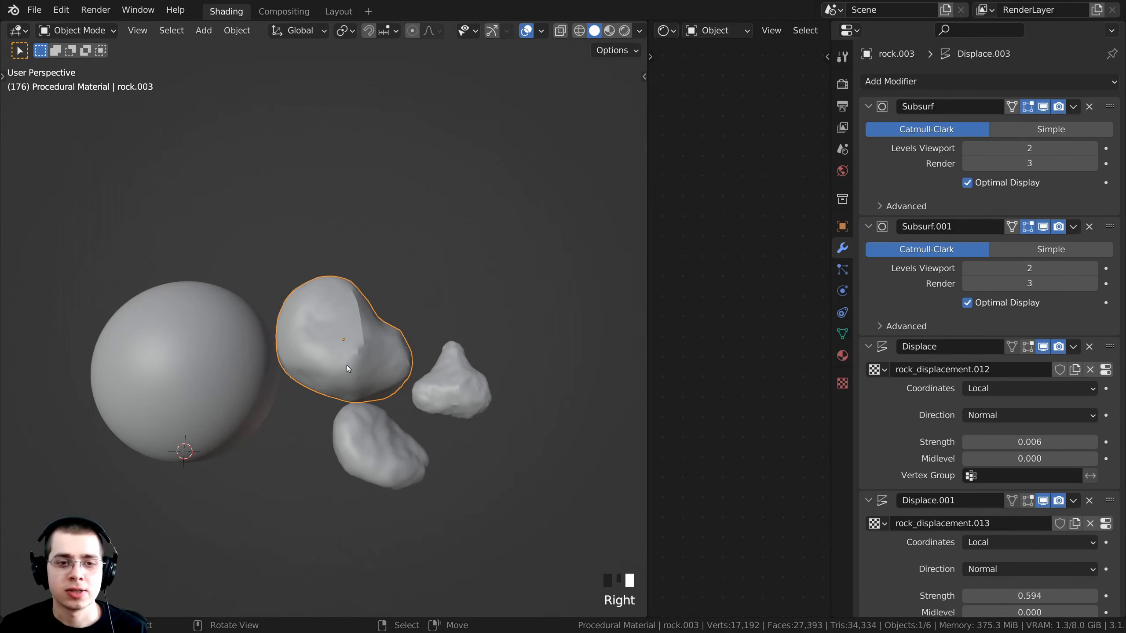
key("Tab")
middle_click_drag(383, 288, 411, 336)
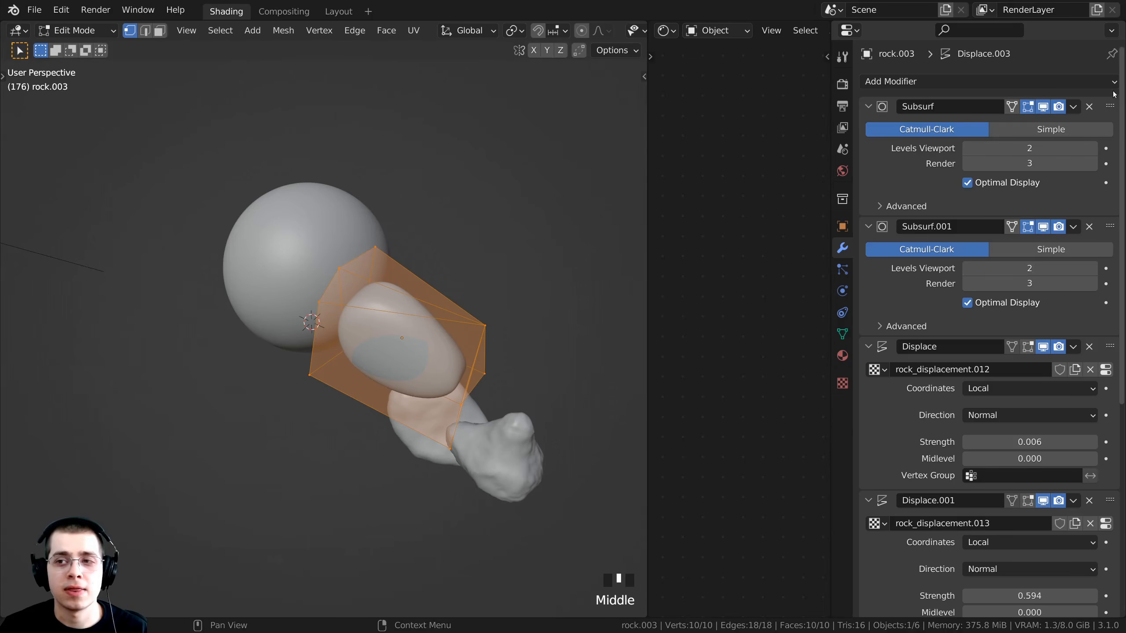
mouse_move(1122, 87)
left_mouse_down()
mouse_move(1116, 103)
mouse_move(1115, 90)
left_mouse_up()
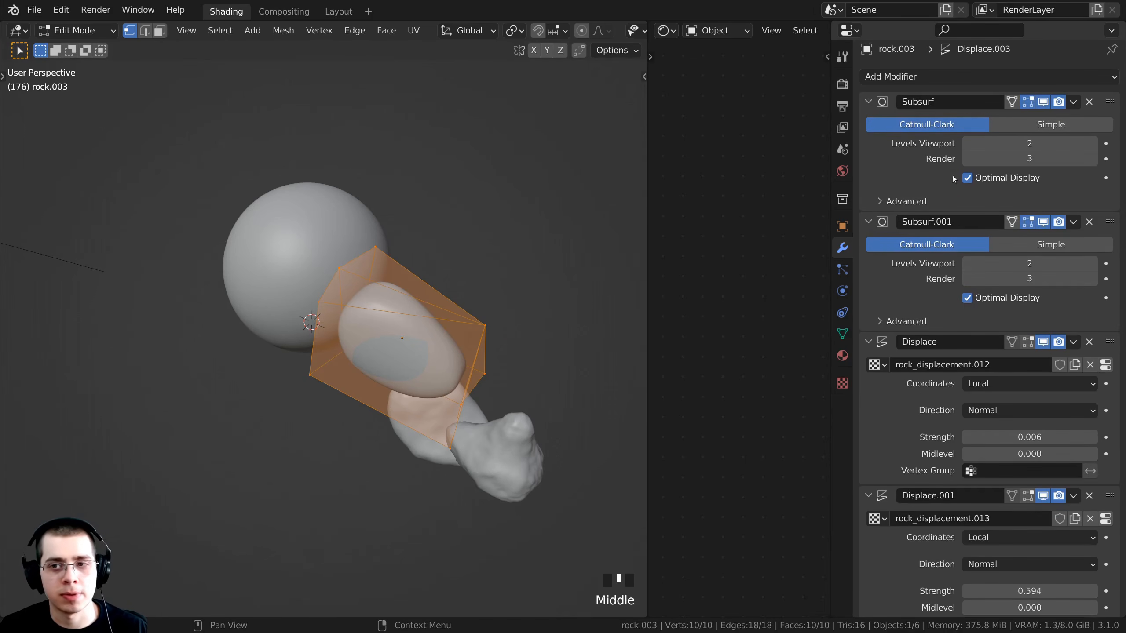
scroll(998, 466, "down", 12)
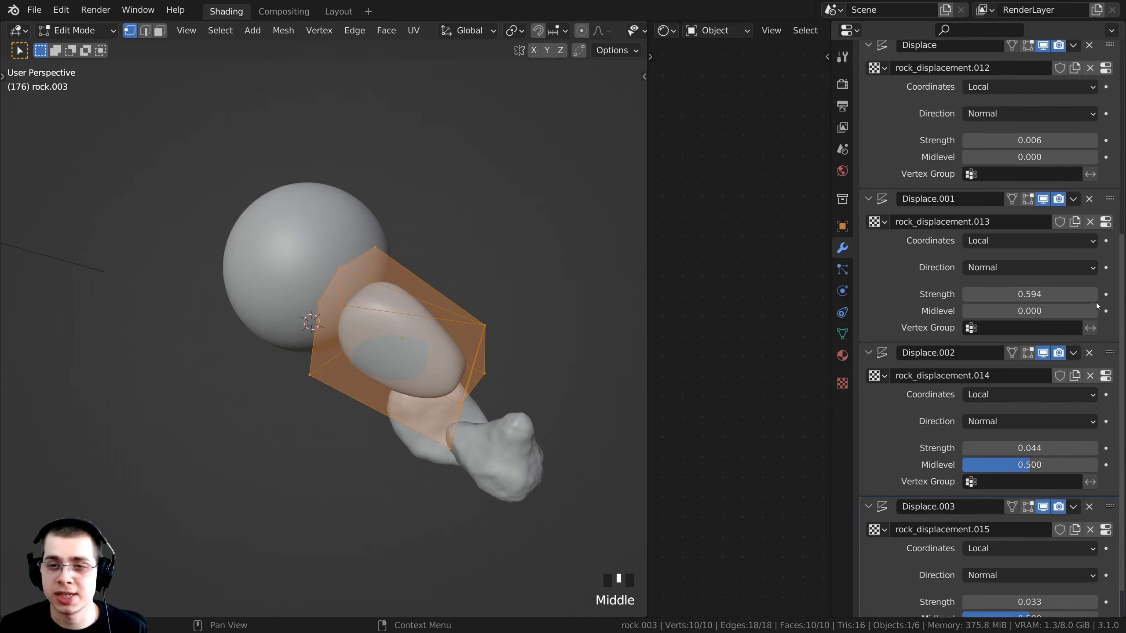
scroll(977, 308, "up", 4)
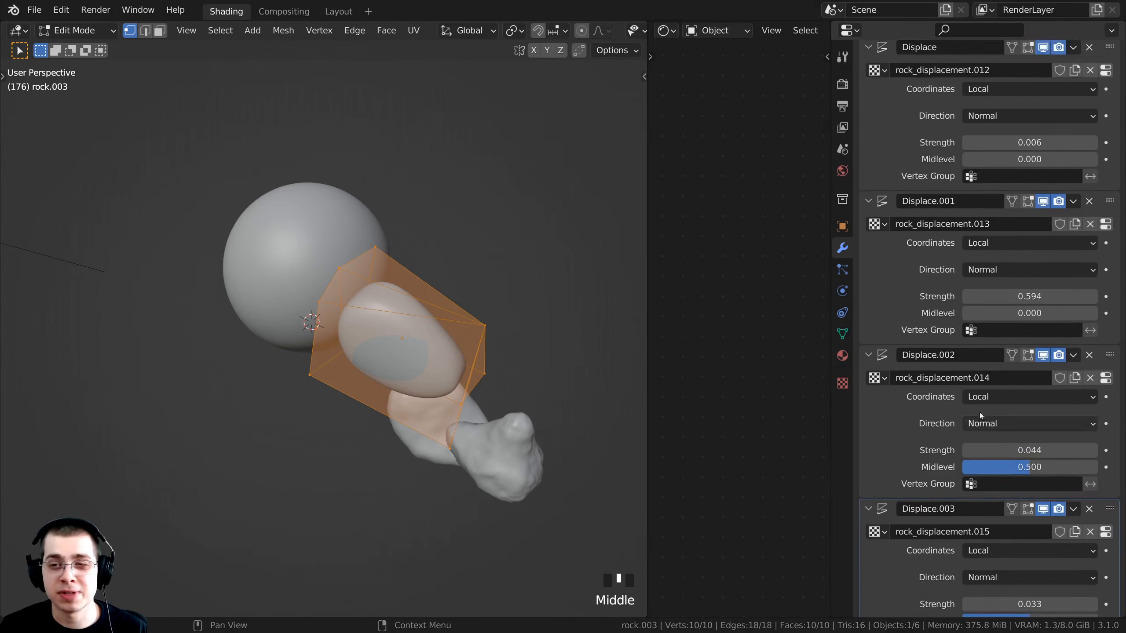
scroll(969, 300, "up", 3)
key("Tab")
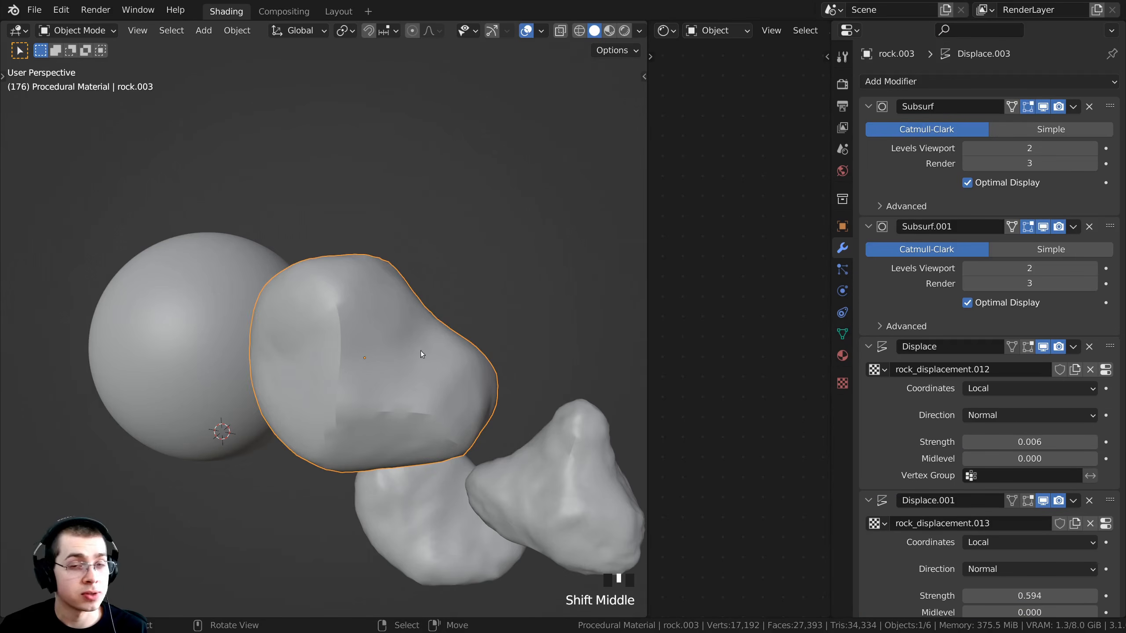
Step: Set the viewport level of both Subsurf modifiers to 3 on the largest rock
middle_click_drag(367, 413, 269, 247, "shift")
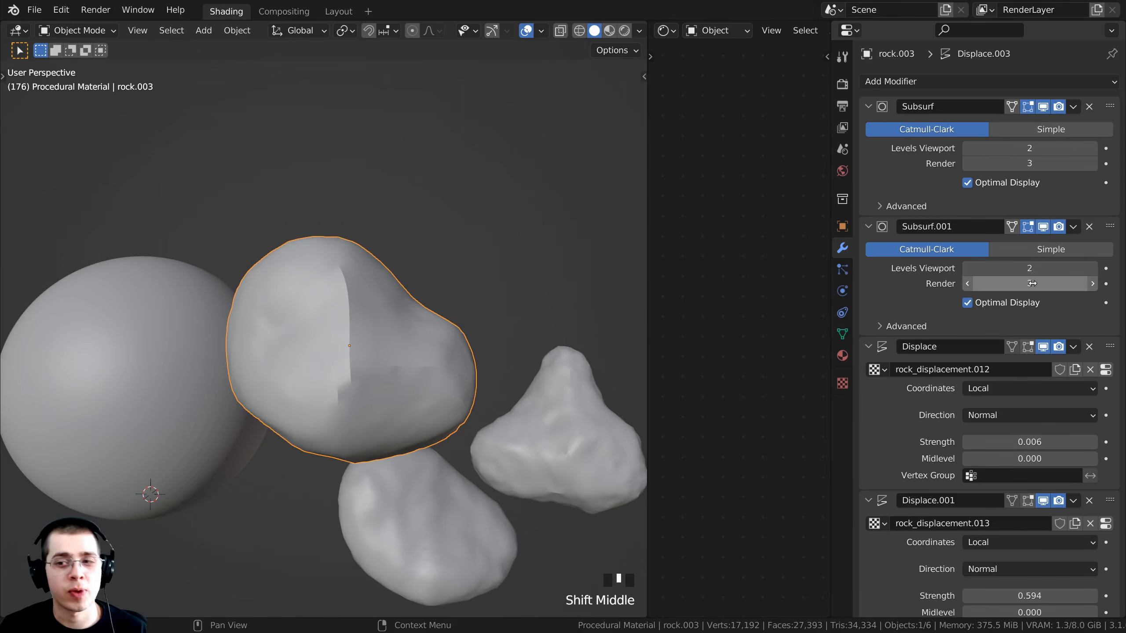
middle_click_drag(443, 209, 426, 204, "shift")
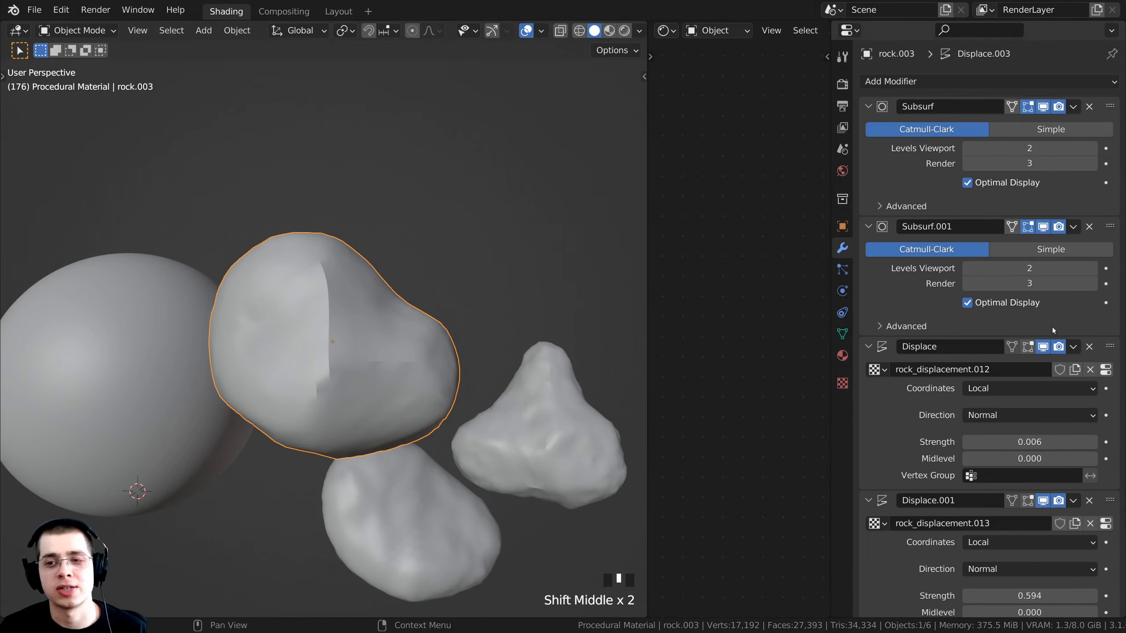
left_click(1094, 269)
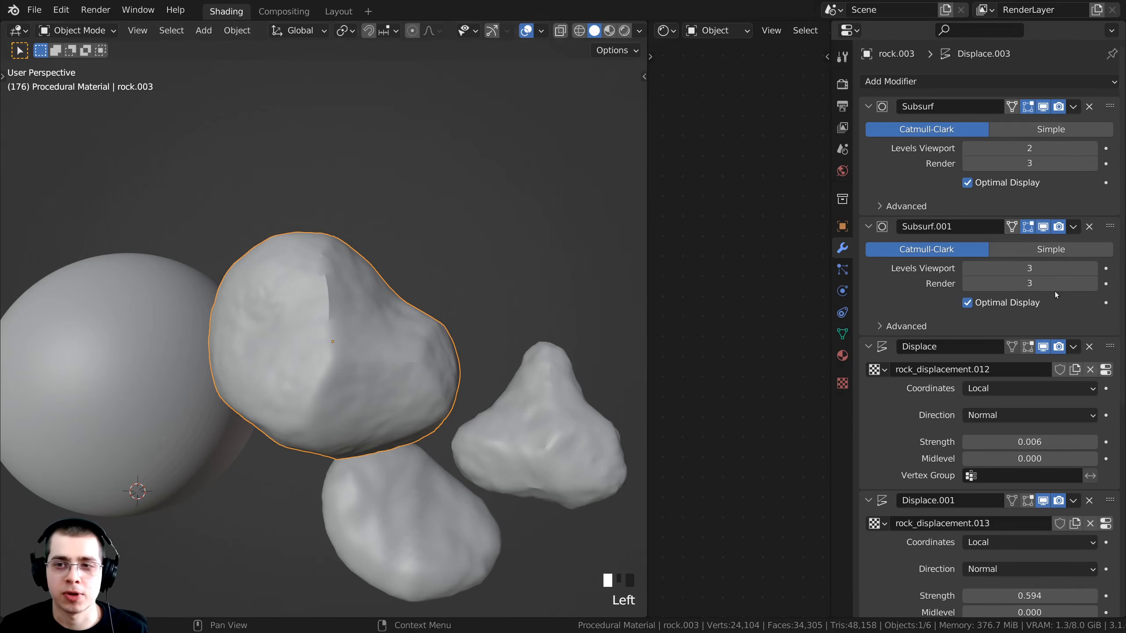
left_click(1091, 149)
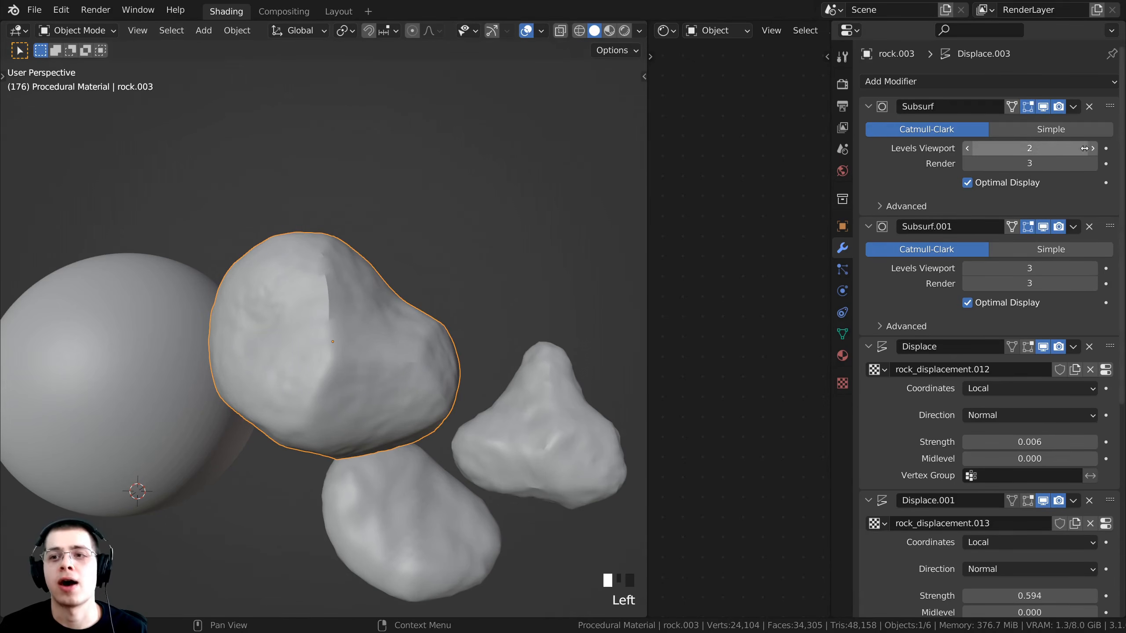
middle_click_drag(454, 427, 428, 419, "shift")
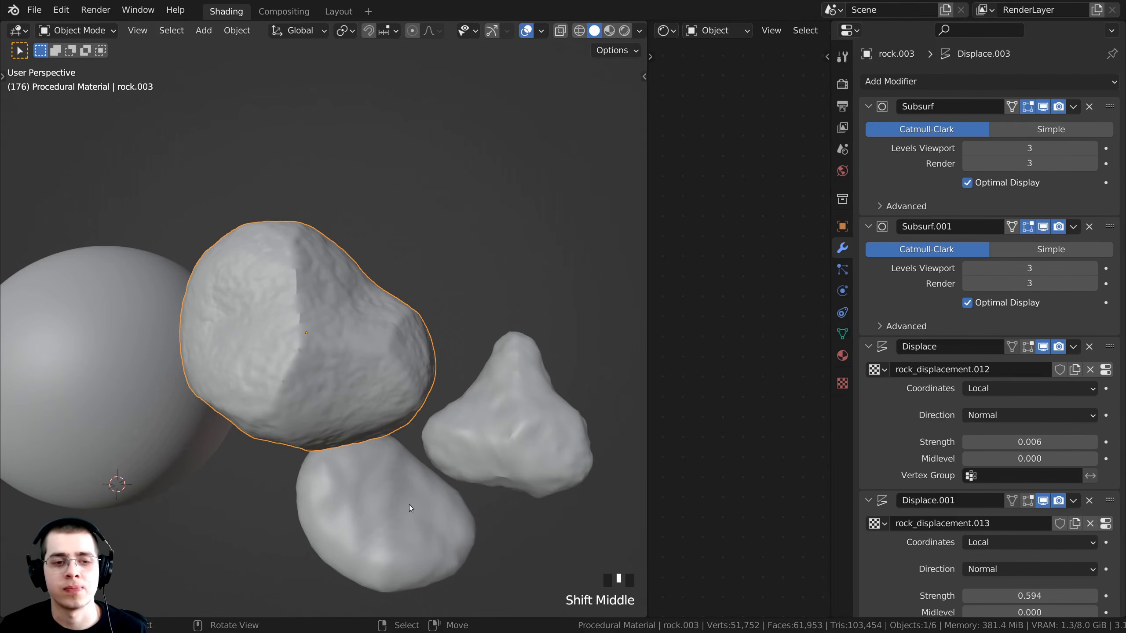
Step: Select the rock below the largest one and set both its Subsurf modifiers to viewport level 3
middle_click_drag(376, 493, 308, 360, "shift")
right_click(312, 371)
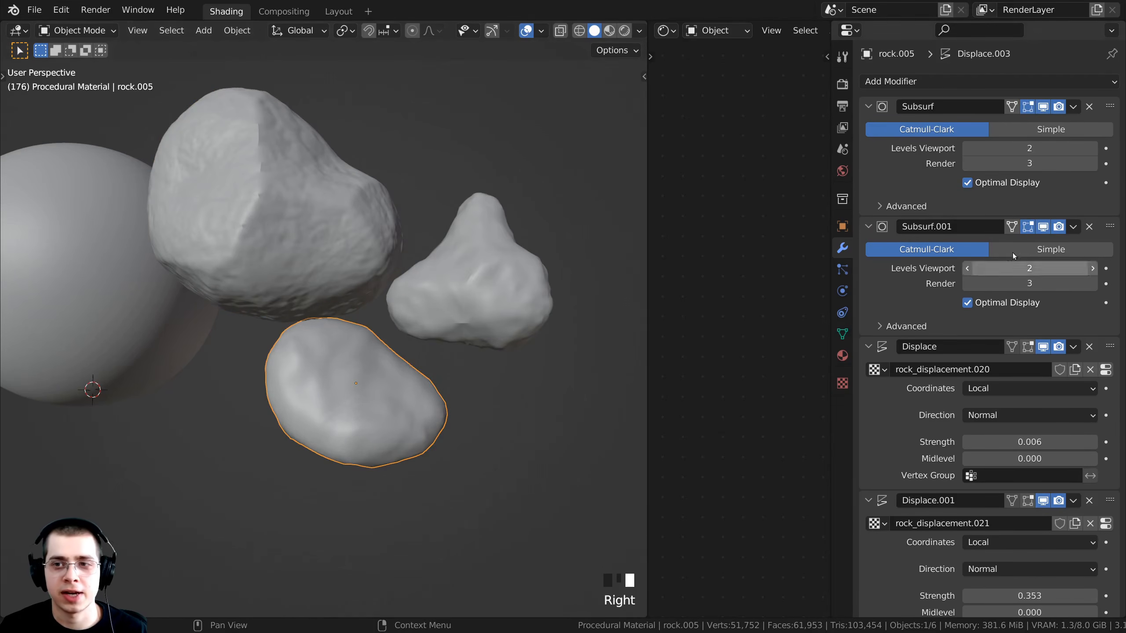
left_click(1092, 148)
left_click(1092, 268)
Step: Select the triangular rock and set both its Subsurf modifiers to viewport level 3
middle_click_drag(452, 222, 461, 292, "shift")
right_click(470, 329)
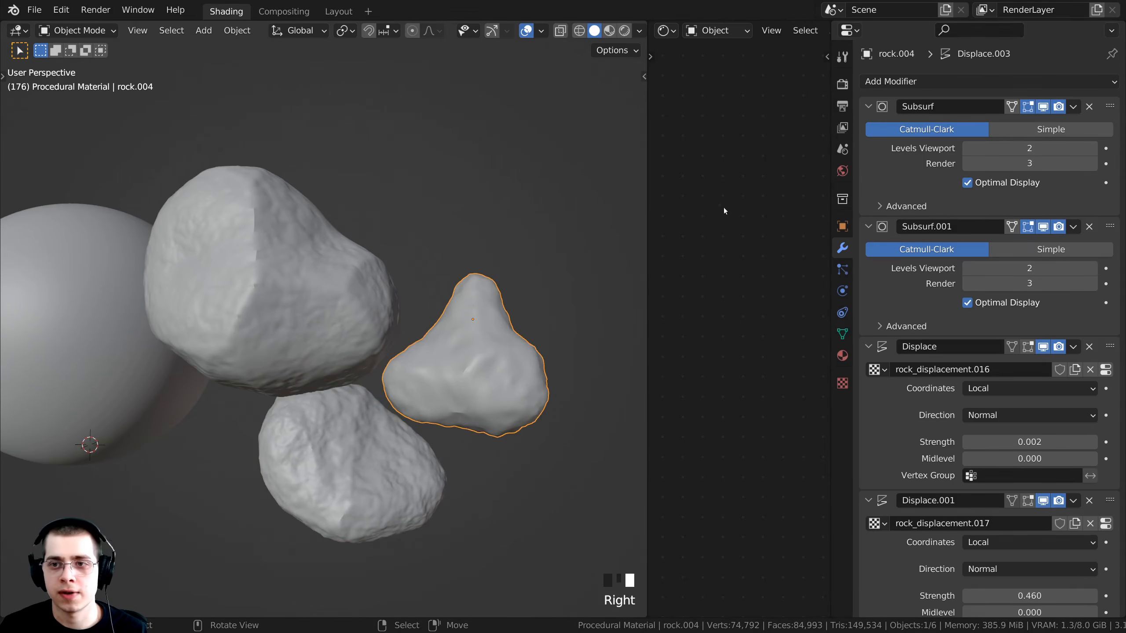
left_click(1092, 150)
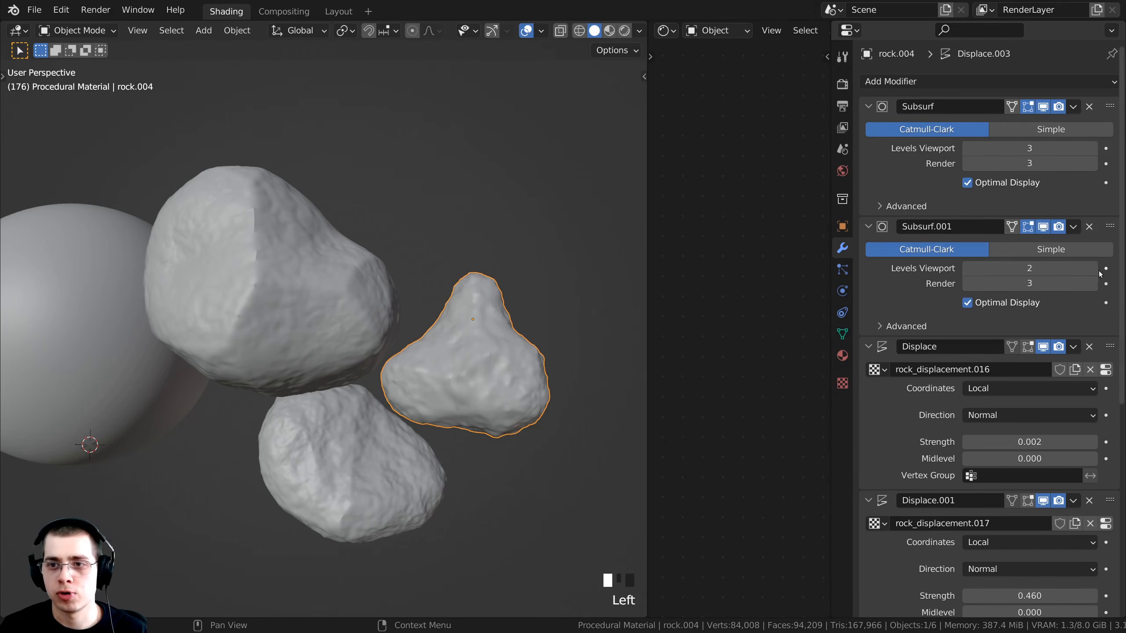
left_click(1092, 268)
Step: Edit the triangular rock's base mesh and move its top vertex down to make the peak less pointed
middle_click_drag(475, 291, 299, 347, "shift")
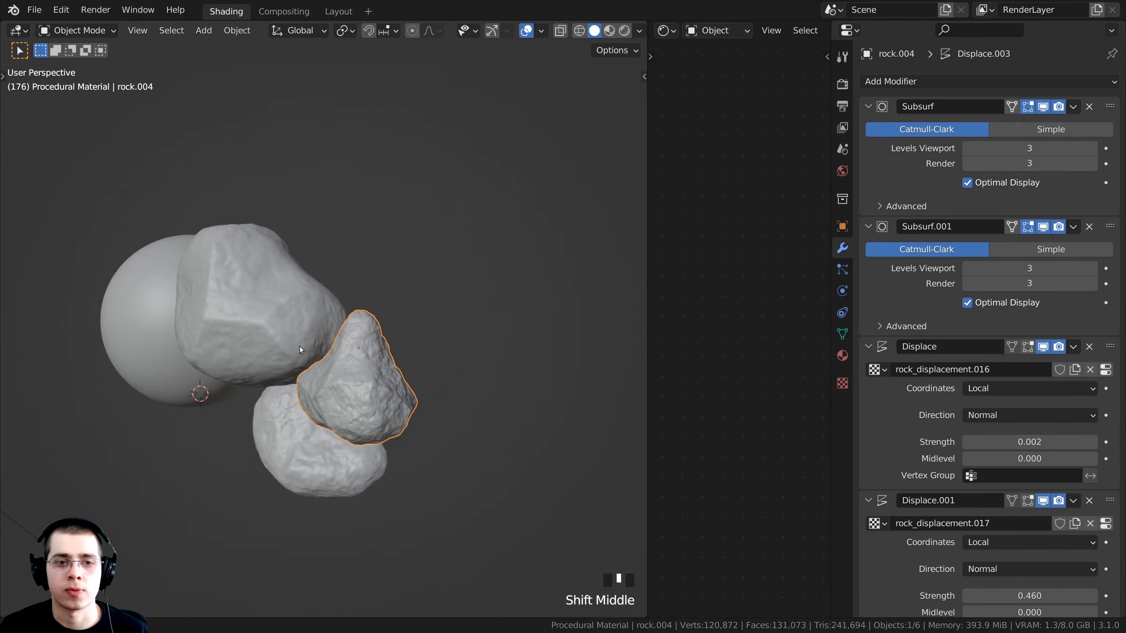
right_click(260, 307)
middle_click_drag(260, 307, 372, 348, "shift")
right_click(415, 414)
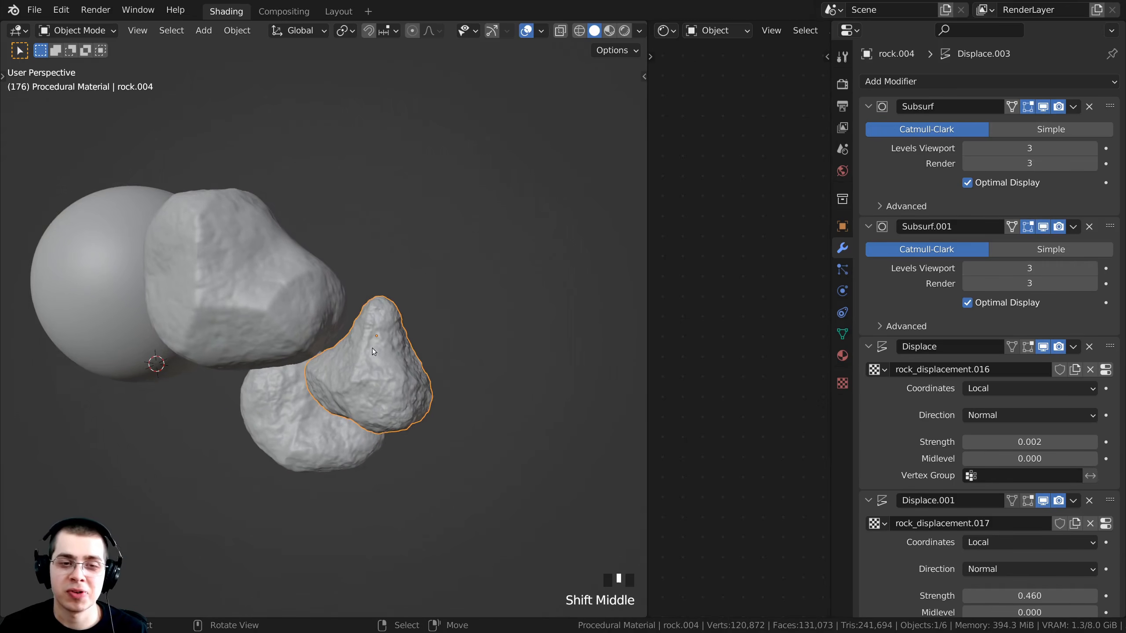
scroll(404, 340, "up", 1)
middle_click_drag(439, 307, 440, 296)
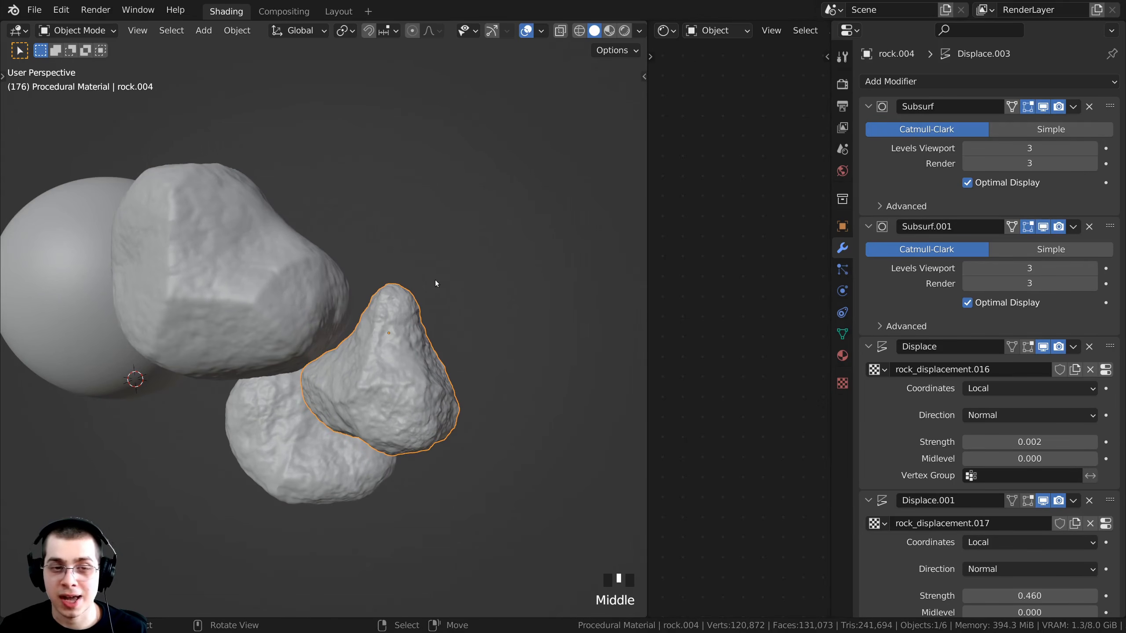
key("Tab")
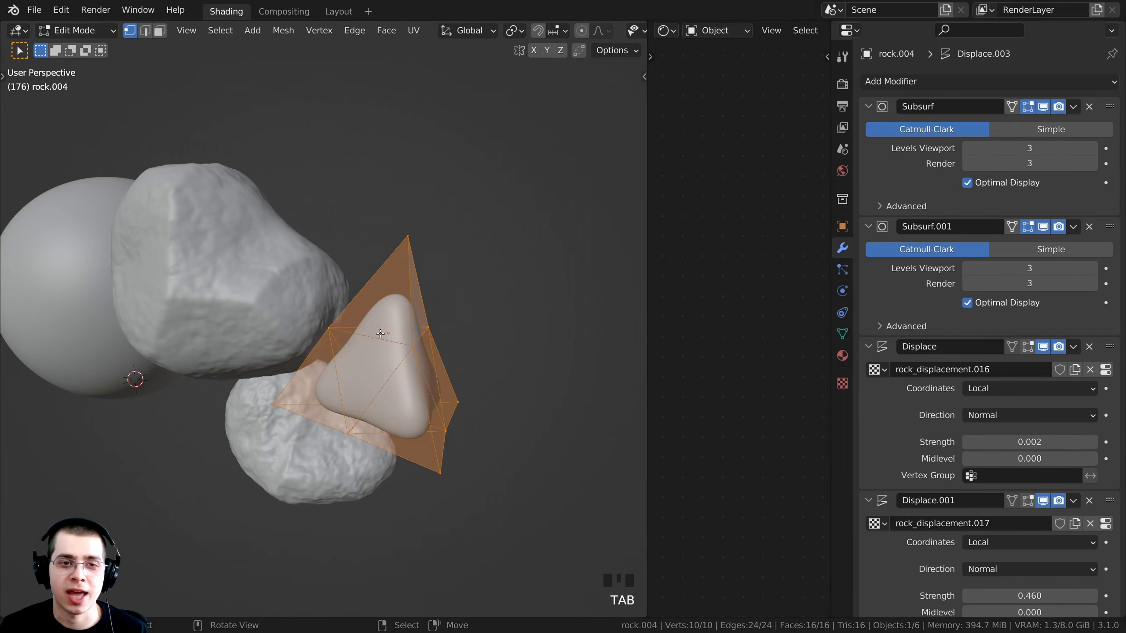
middle_click_drag(380, 335, 428, 225)
right_click(424, 229)
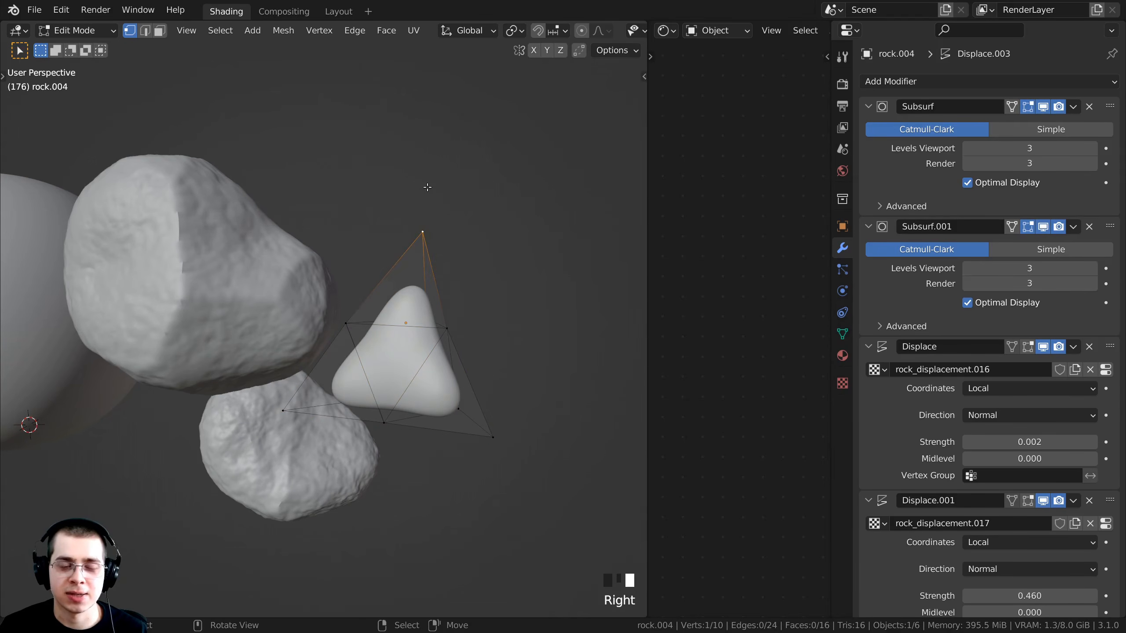
key("g")
left_click(422, 237)
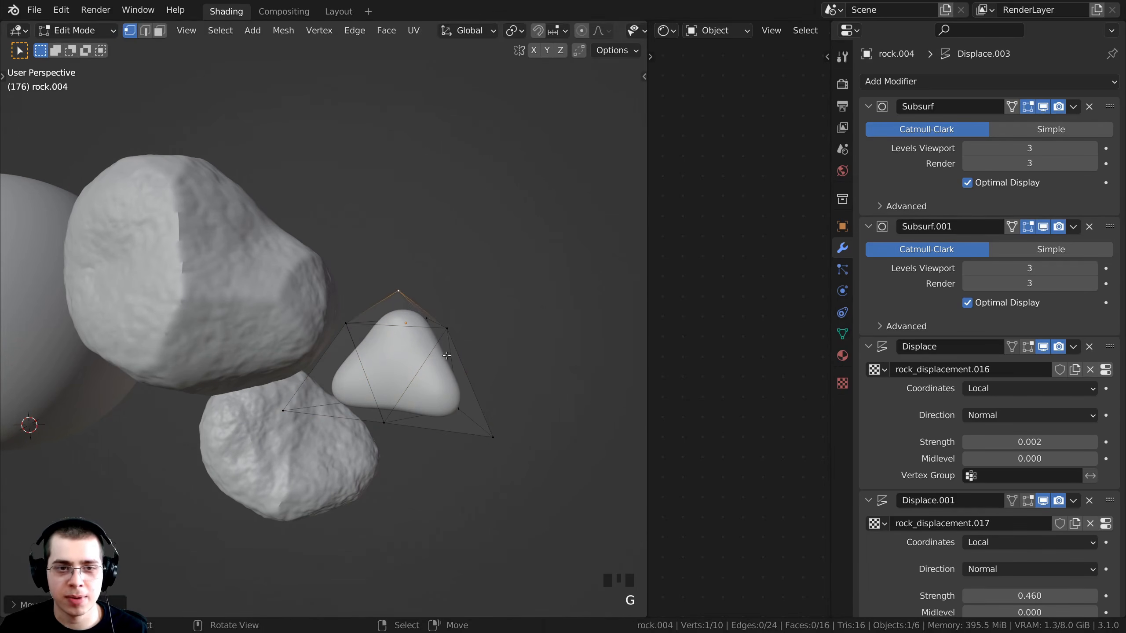
Step: Move the left corner vertex of the triangular rock's base mesh inward and return to Object Mode
right_click(318, 407)
key("g")
left_click(367, 390)
middle_click_drag(367, 390, 288, 319)
key("Tab")
Step: Pull another outer corner vertex of the triangular rock's base mesh inward, and rescale the whole rock
key("Tab")
scroll(422, 377, "up", 3)
right_click(461, 405)
key("g")
left_click(414, 377)
key("Tab")
key("s")
left_click(481, 359)
Step: Select the largest rock, rotate it, move it near the sphere and rescale it
right_click(332, 266)
key("r")
left_click(527, 390)
key("r")
left_click(371, 155)
key("g")
left_click(437, 164)
key("s")
left_click(409, 183)
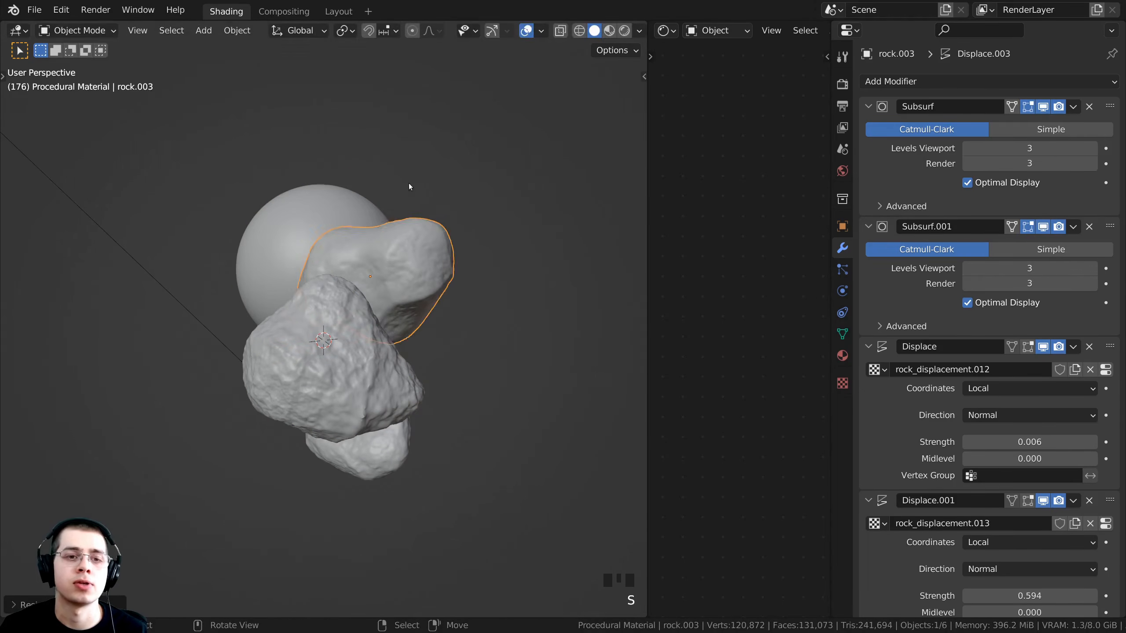
Step: Reposition the largest rock above the other two rocks and turn it freely with trackball rotation
key("g")
left_click(328, 197)
middle_click_drag(328, 197, 445, 374)
key("r")
key("r")
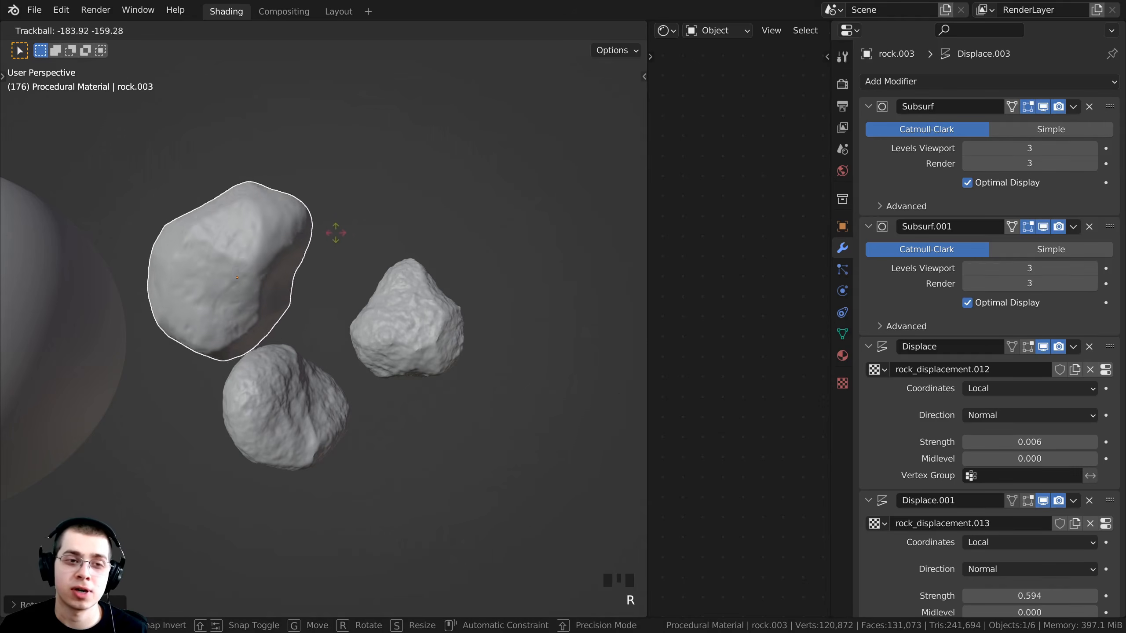
left_click(408, 218)
key("r")
key("r")
left_click(417, 242)
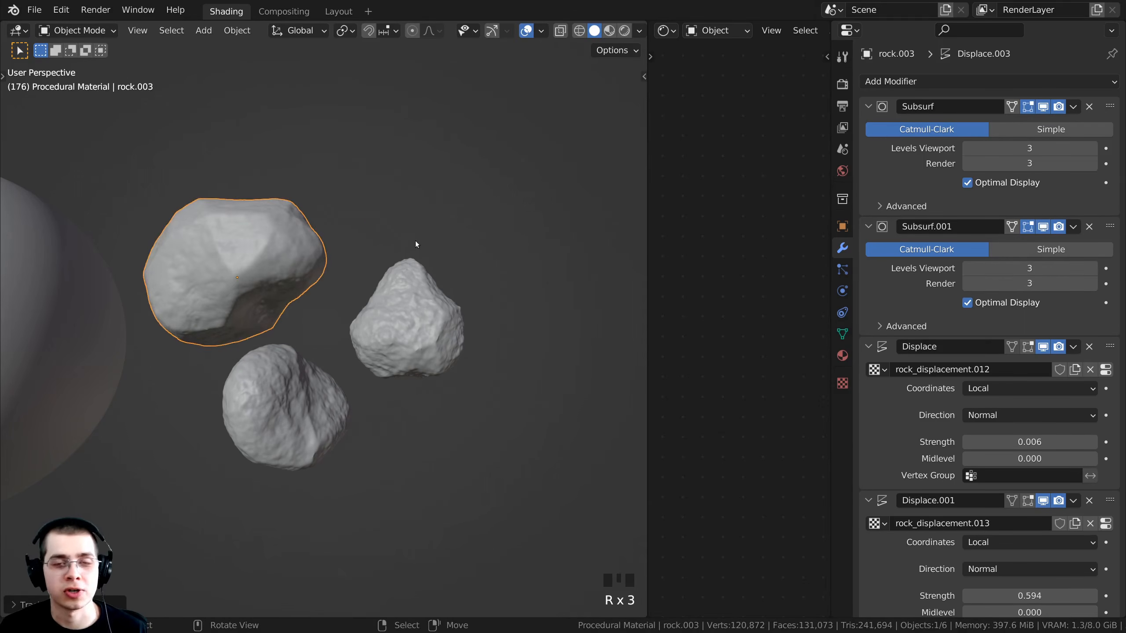
Step: In the camera view, rescale the lower rock and move it inside the camera frame close to the sphere
middle_click_drag(417, 243, 433, 266, "shift")
key("KP_0")
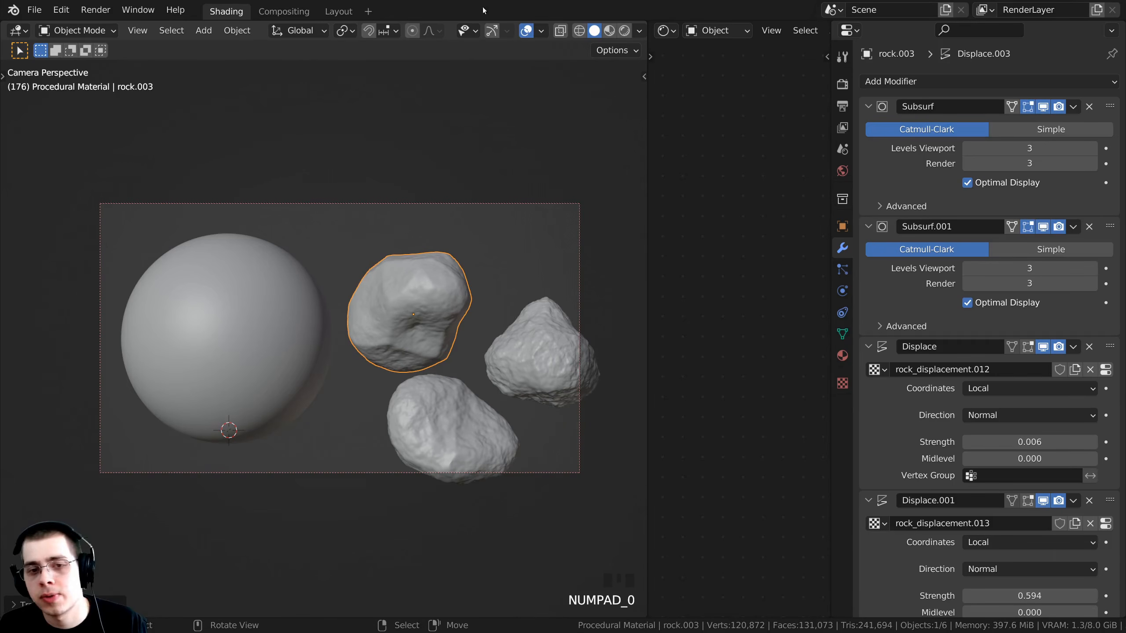
right_click(476, 379)
key("s")
left_click(473, 380)
key("g")
left_click(430, 352)
Step: Rotate the largest rock, move it into the upper part of the camera frame beside the sphere, and adjust its scale
right_click(422, 332)
key("r")
left_click(485, 391)
key("g")
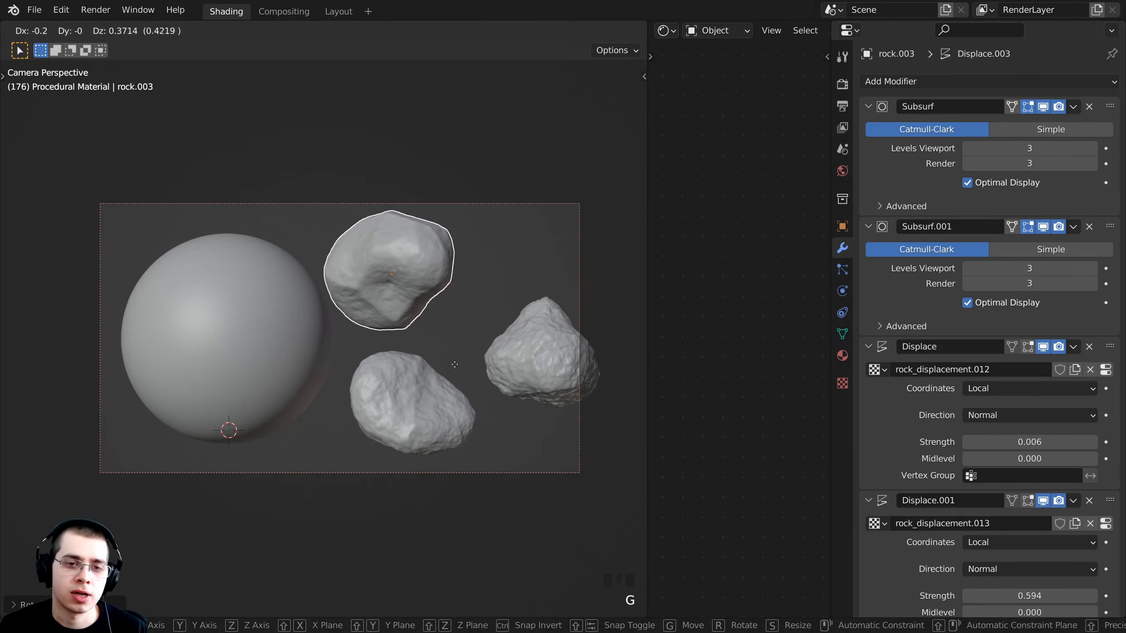
left_click(466, 362)
left_click(488, 390)
key("s")
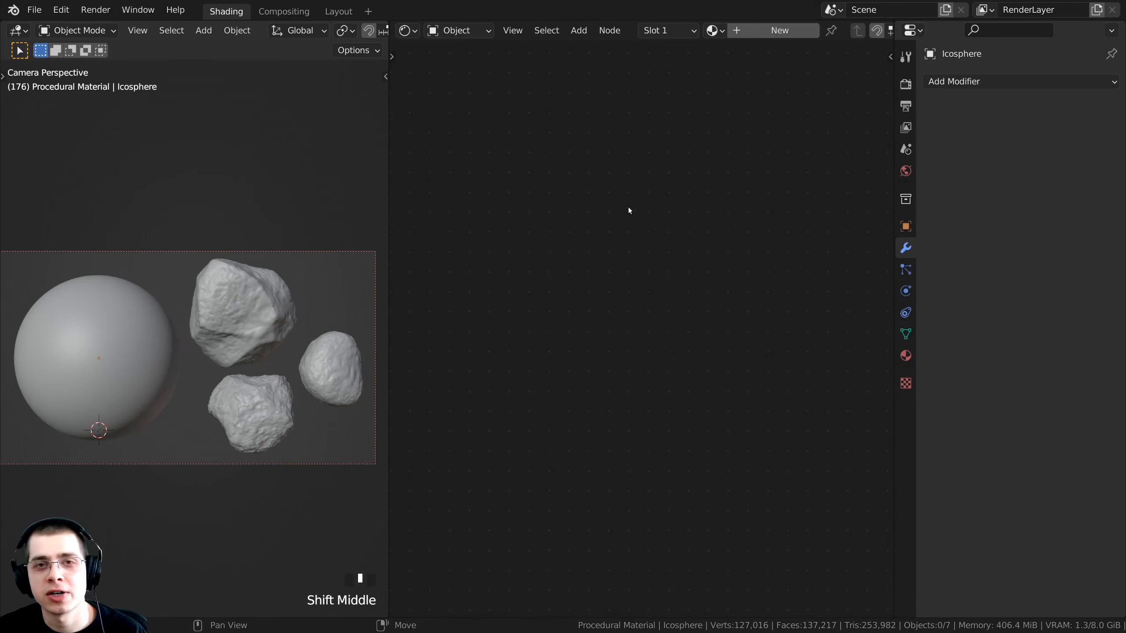
Step: Select the sphere, and in the render settings use the Cycles engine with the Experimental feature set
right_click(136, 335)
scroll(53, 421, "up", 2)
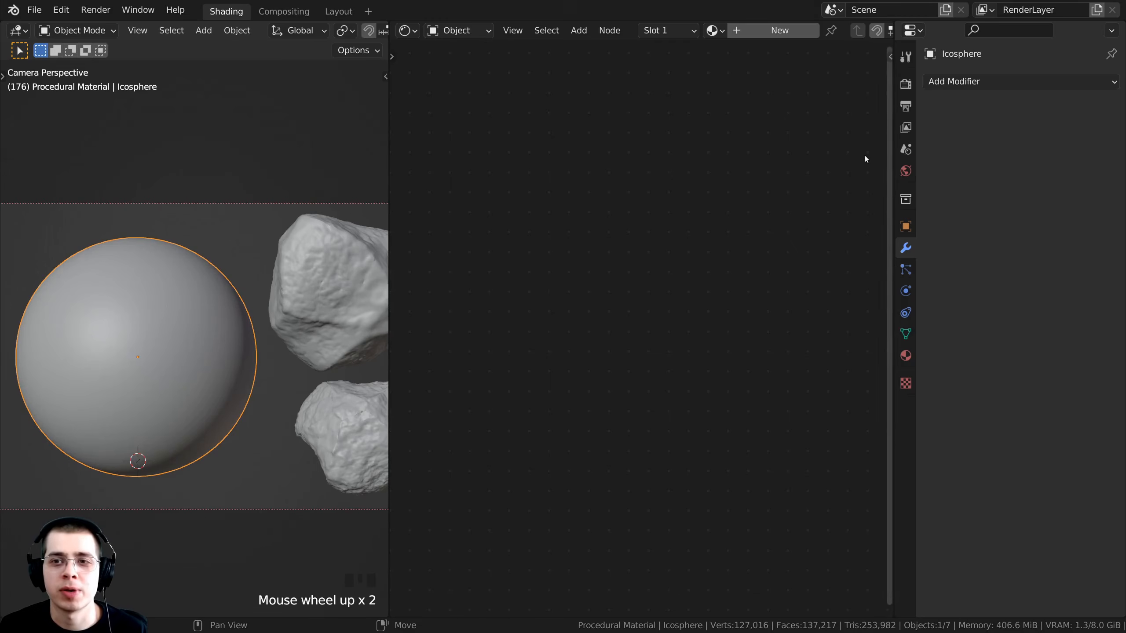
left_click(905, 85)
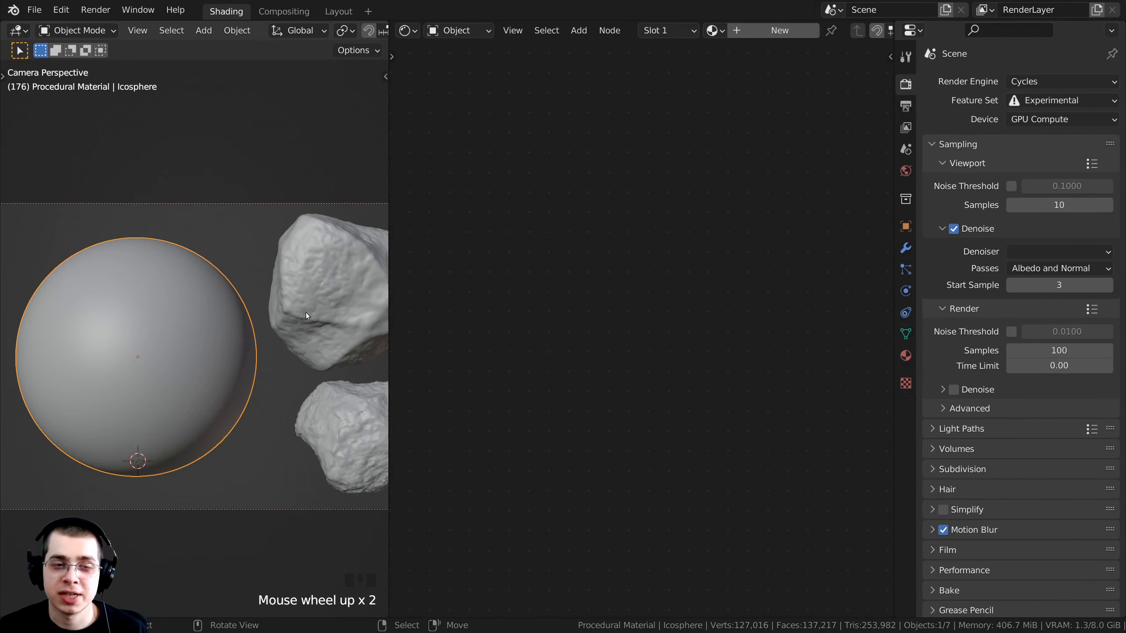
left_click(1040, 81)
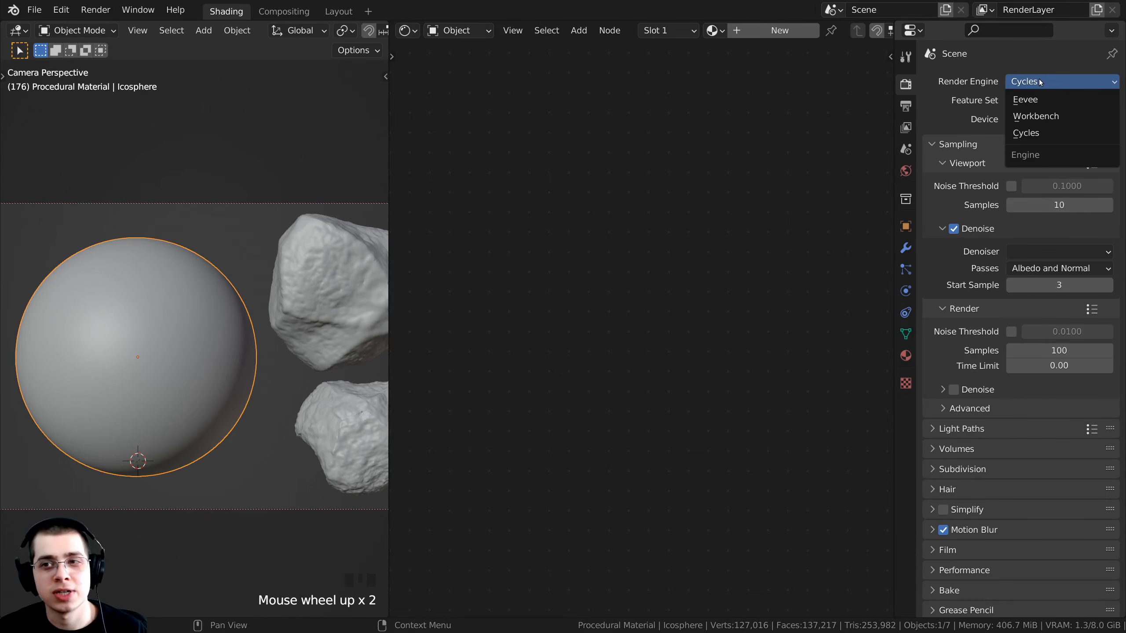
left_click(1037, 82)
left_click(1032, 81)
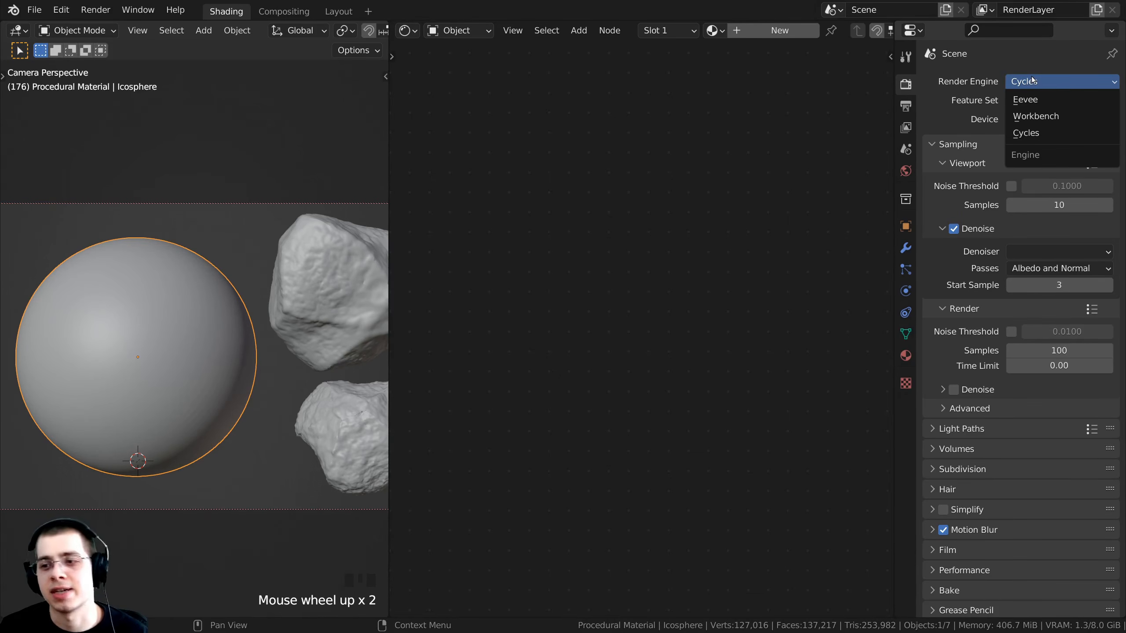
left_click(1031, 81)
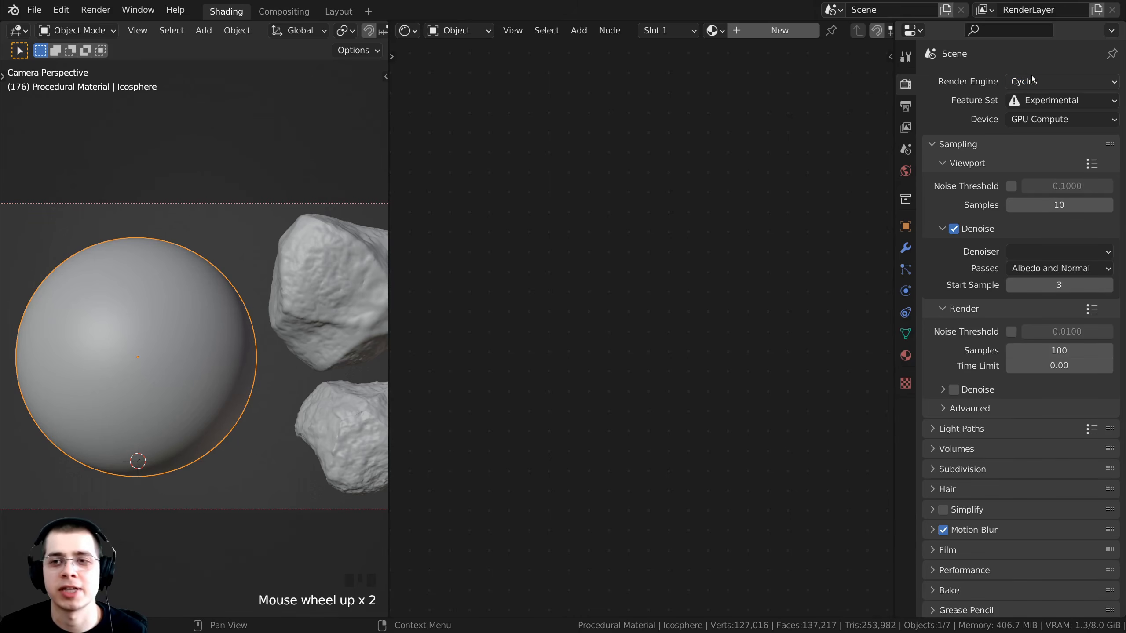
left_click(1018, 101)
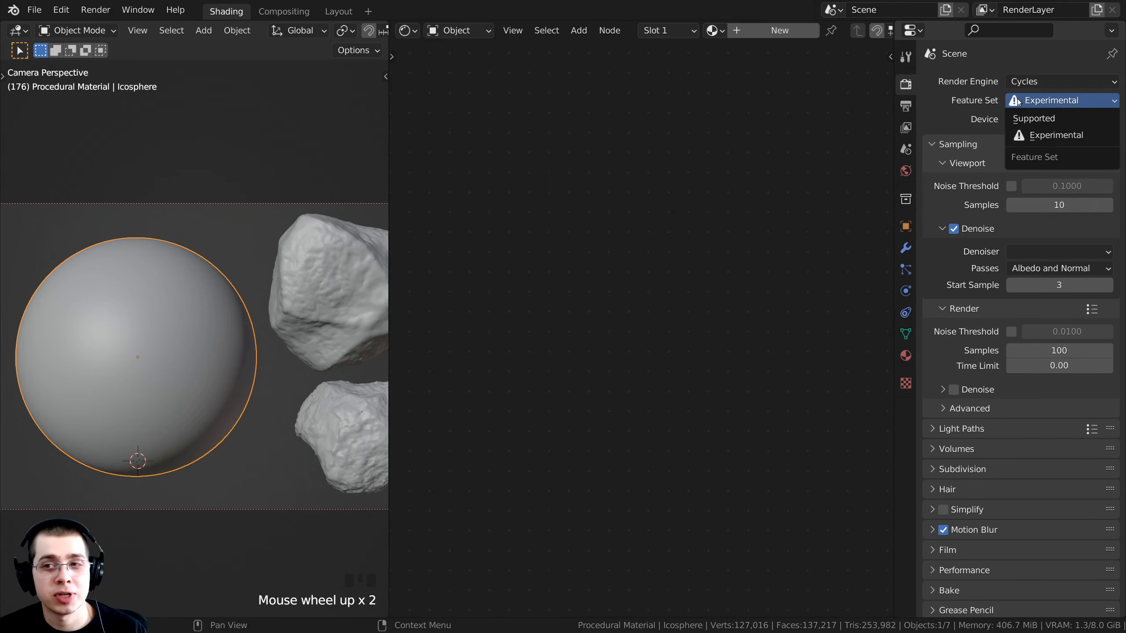
left_click(1037, 137)
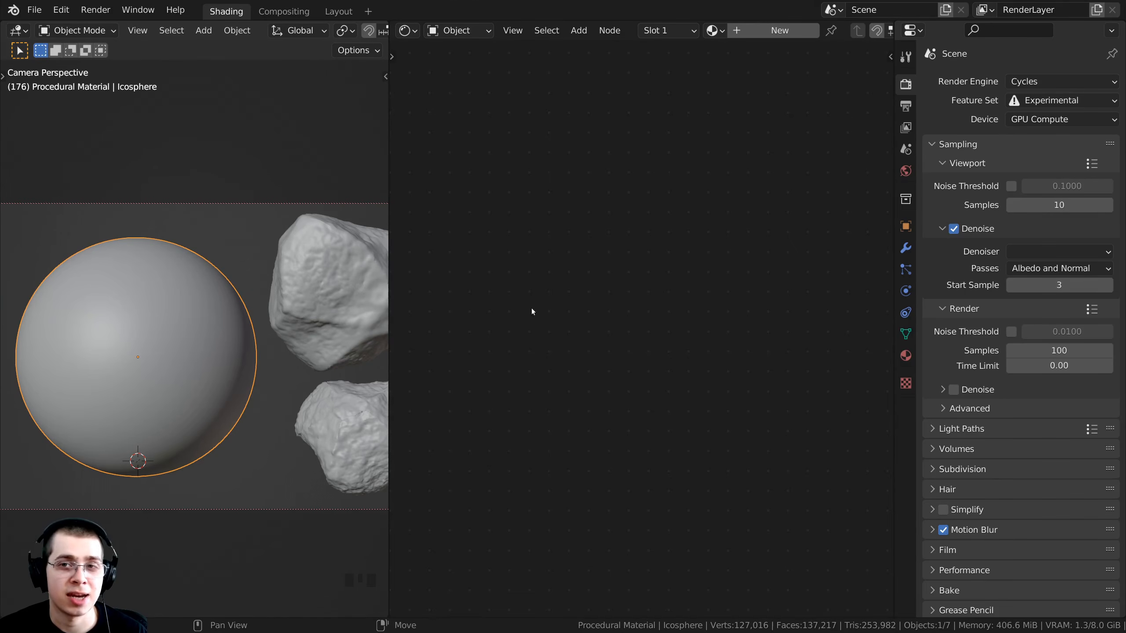
Step: Create a new material on the icosphere and name it Procedural Coal
right_click(193, 315)
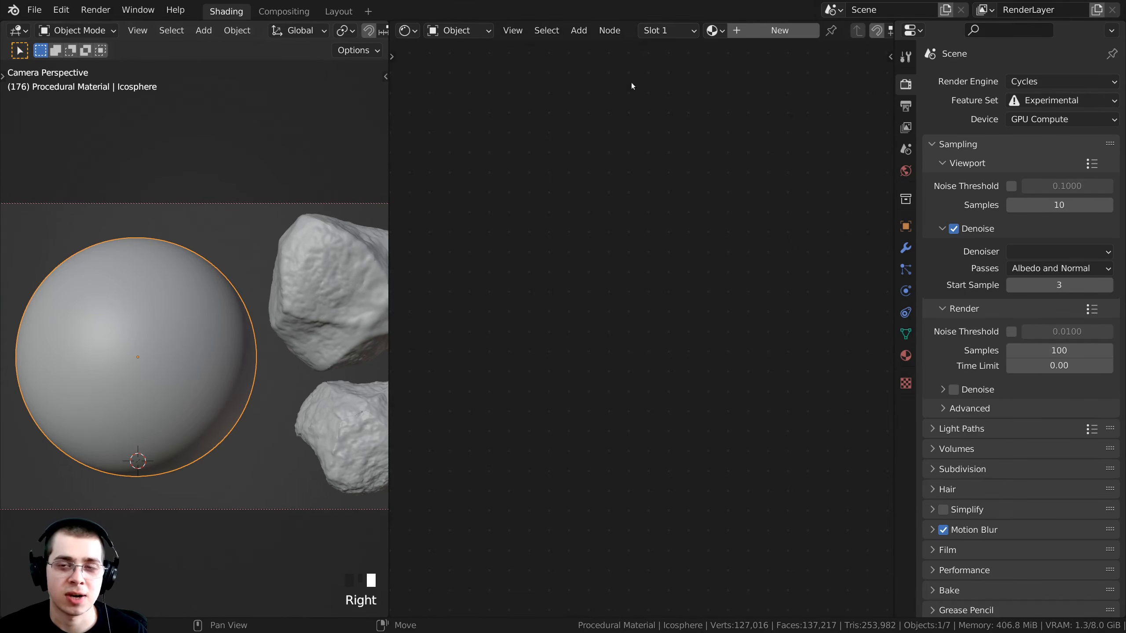
left_click(743, 30)
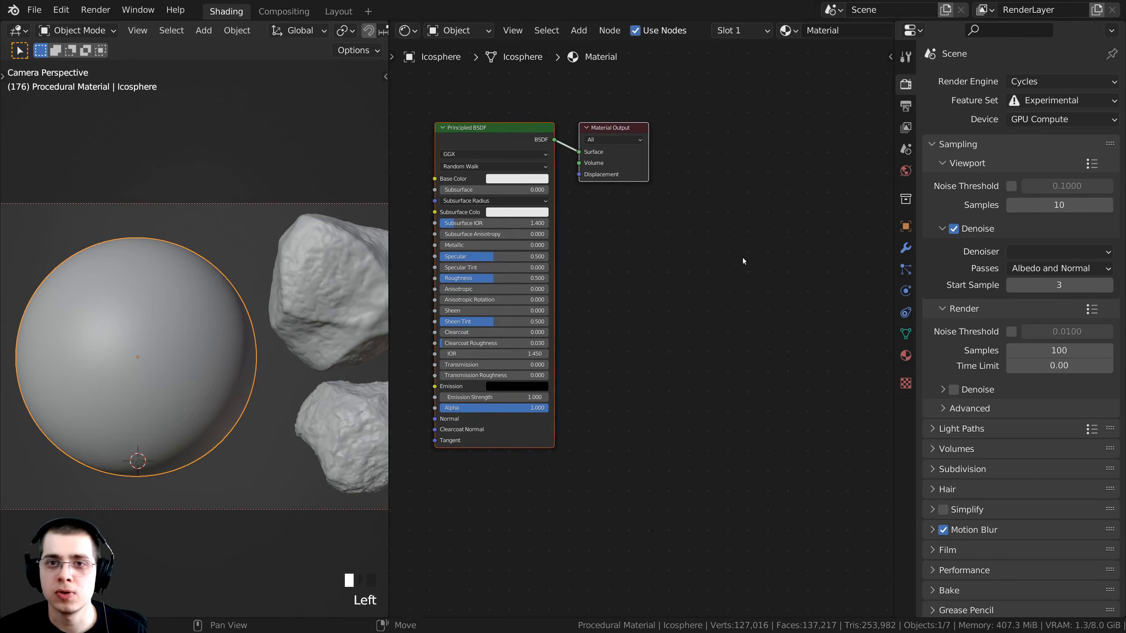
double_click(807, 30)
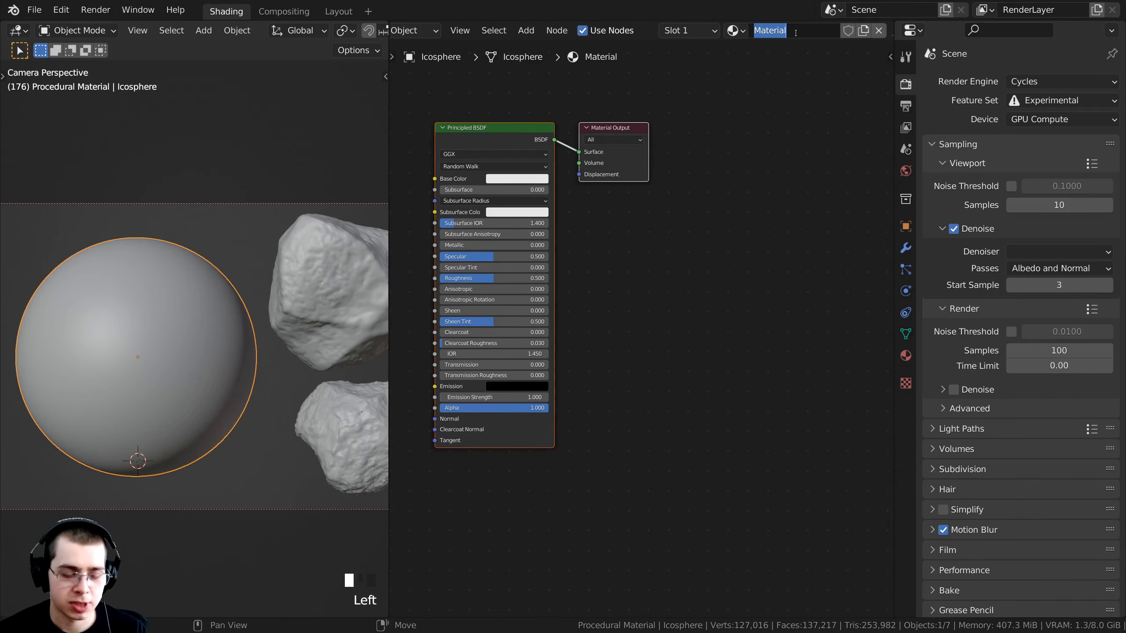
type("P")
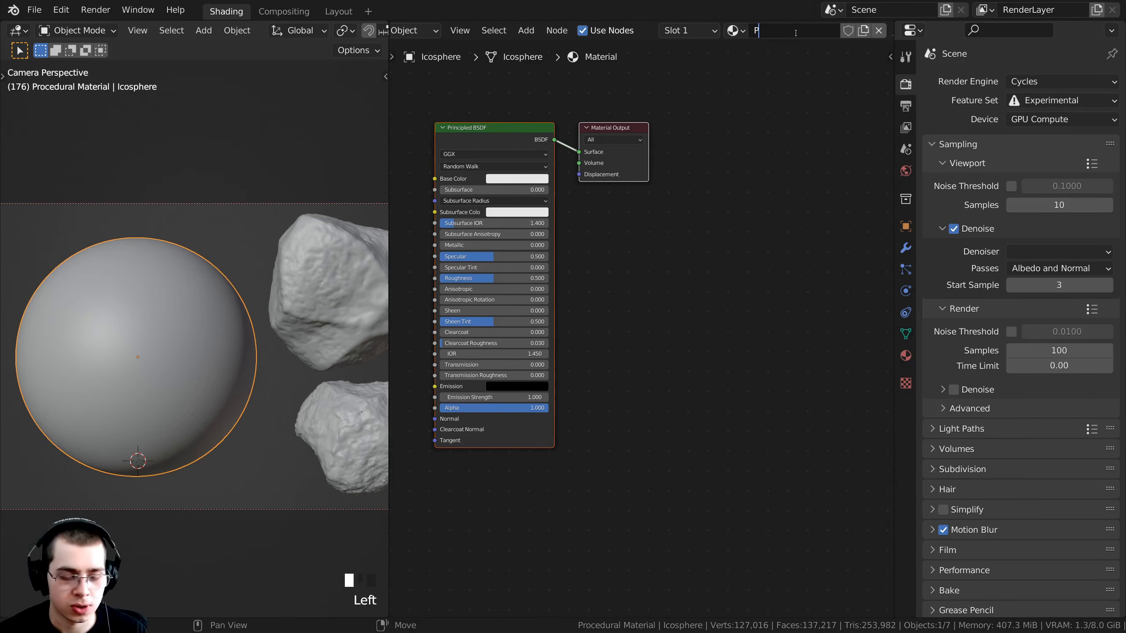
type("rocedural Coal")
key("Return")
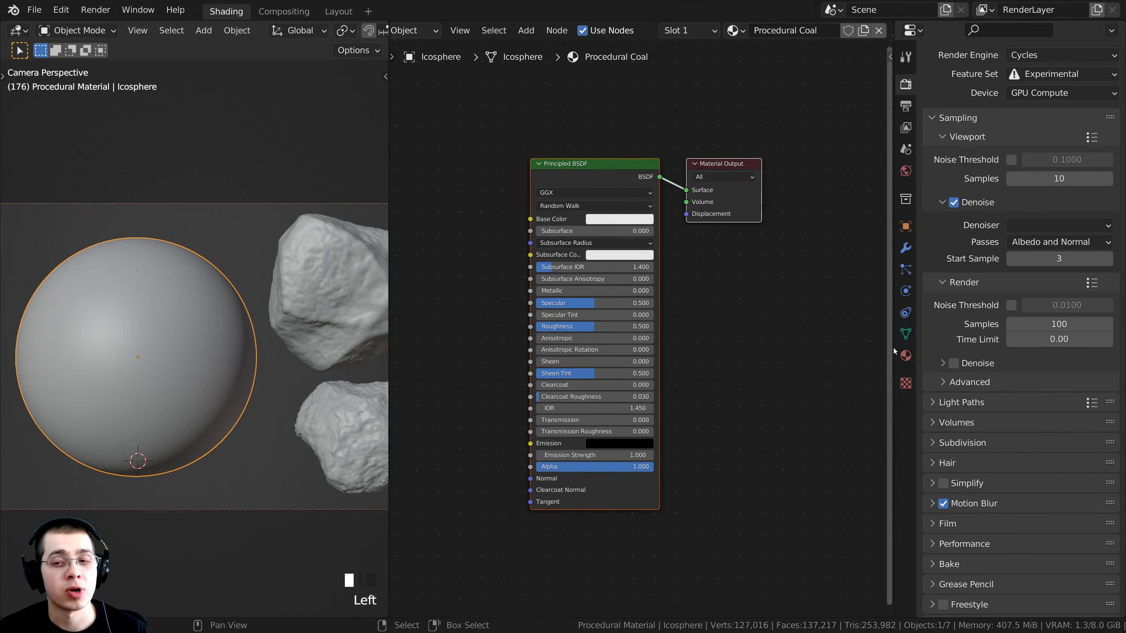
Step: In the Procedural Coal material settings, set the surface displacement method to Displacement and Bump
left_click(905, 356)
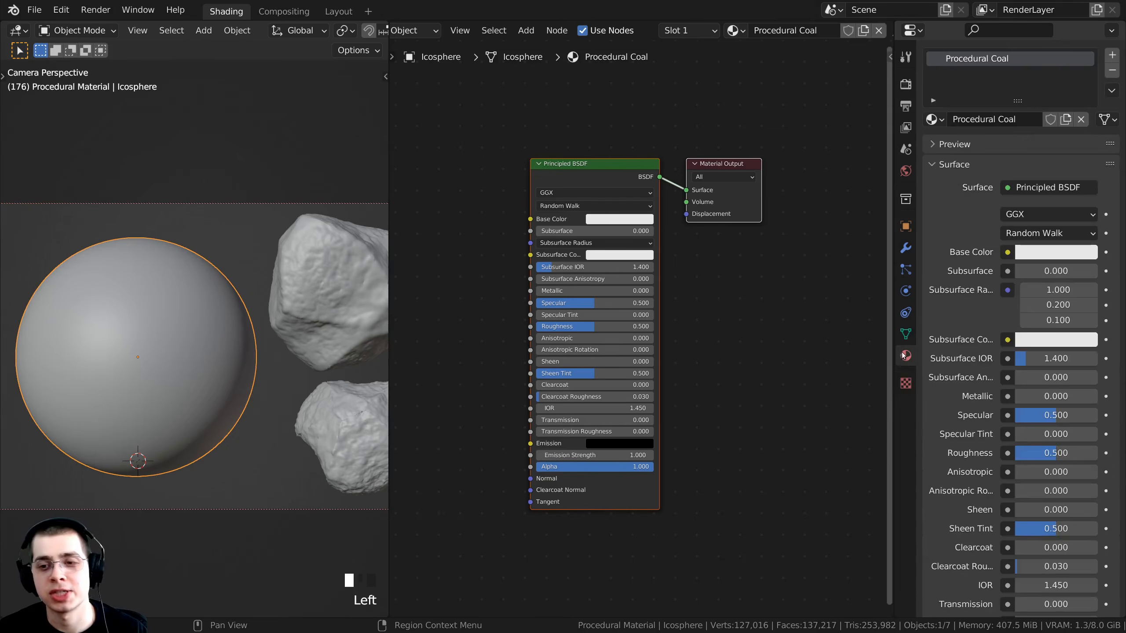
scroll(991, 213, "down", 5)
scroll(987, 221, "down", 6)
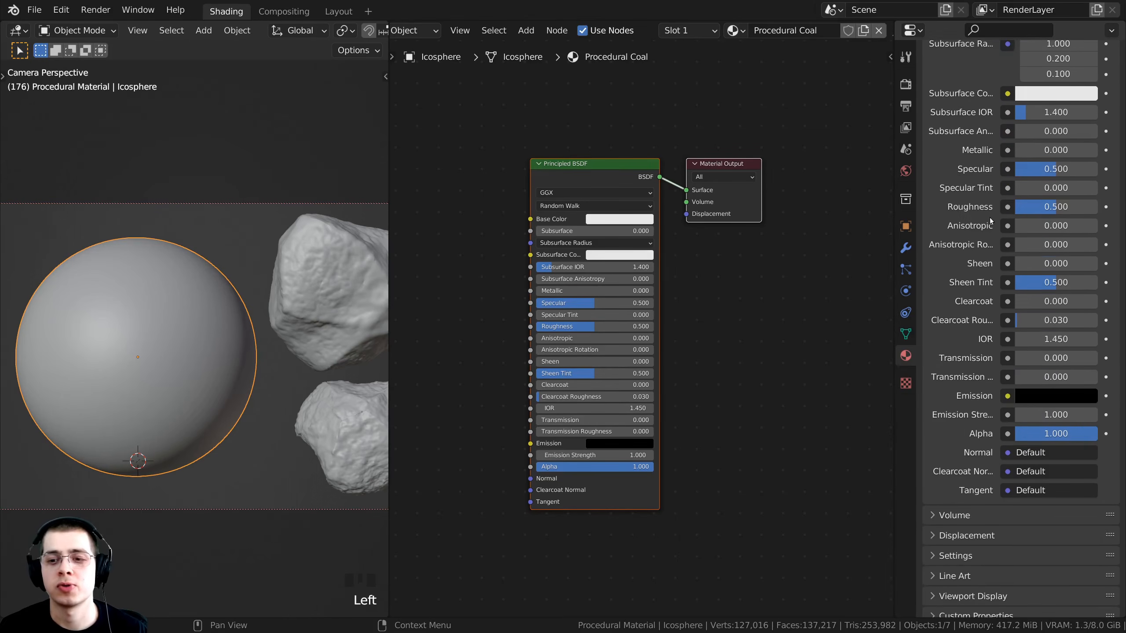
left_click(938, 547)
scroll(986, 421, "down", 6)
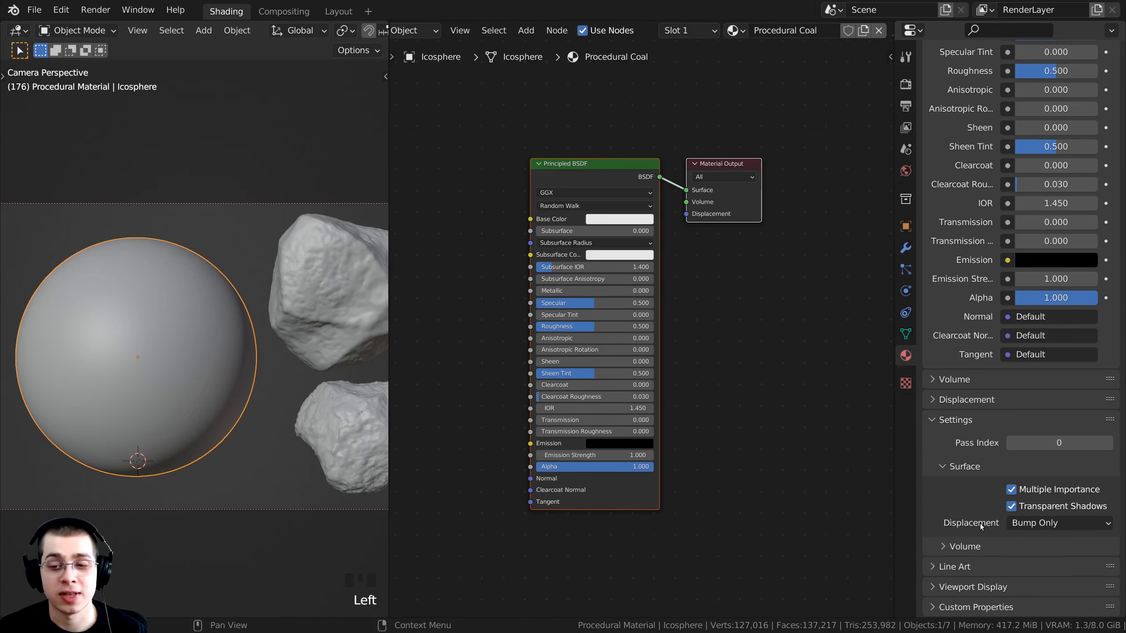
left_click(1031, 524)
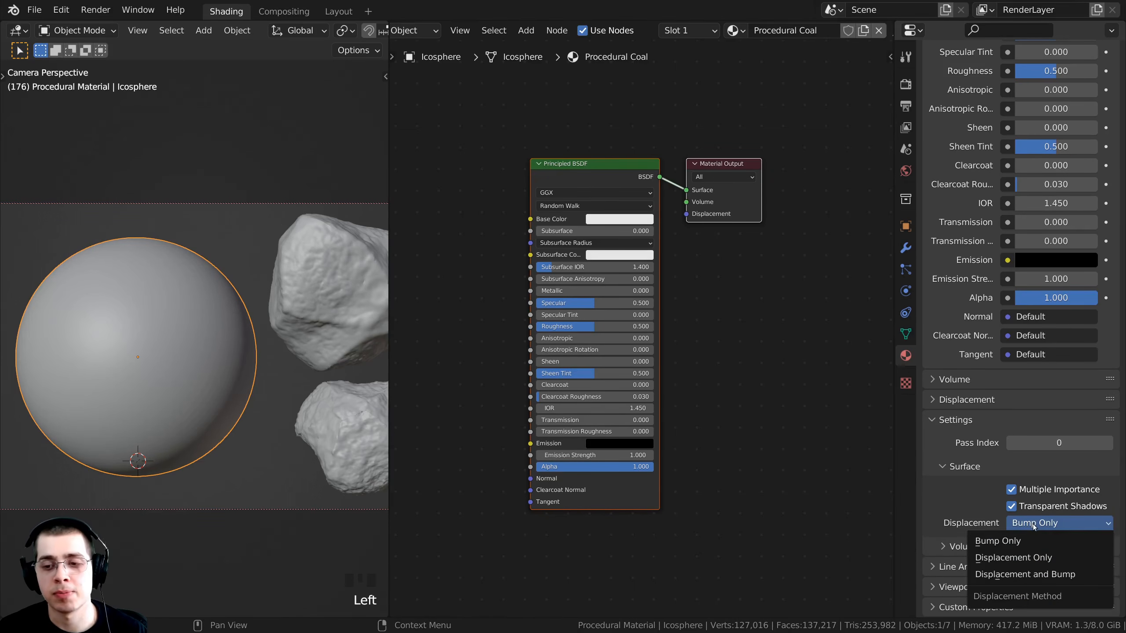
left_click(1010, 576)
Step: Add a Subdivision Surface modifier to the icosphere with Adaptive Subdivision enabled and a dicing scale of 5.00
middle_click_drag(639, 252, 736, 279)
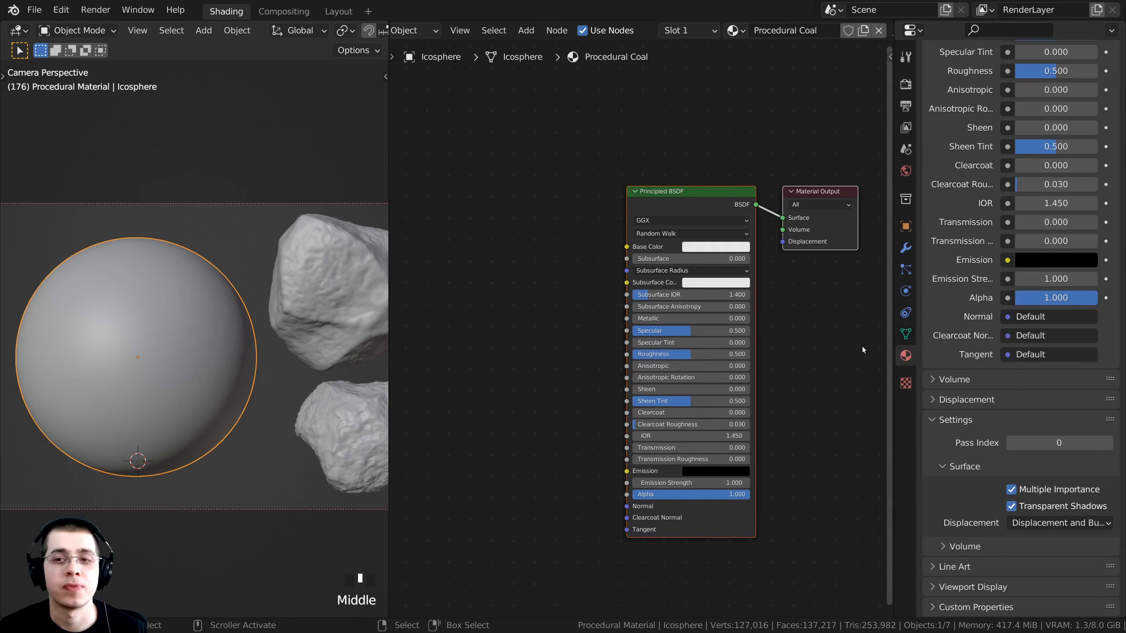
middle_click_drag(818, 338, 800, 337)
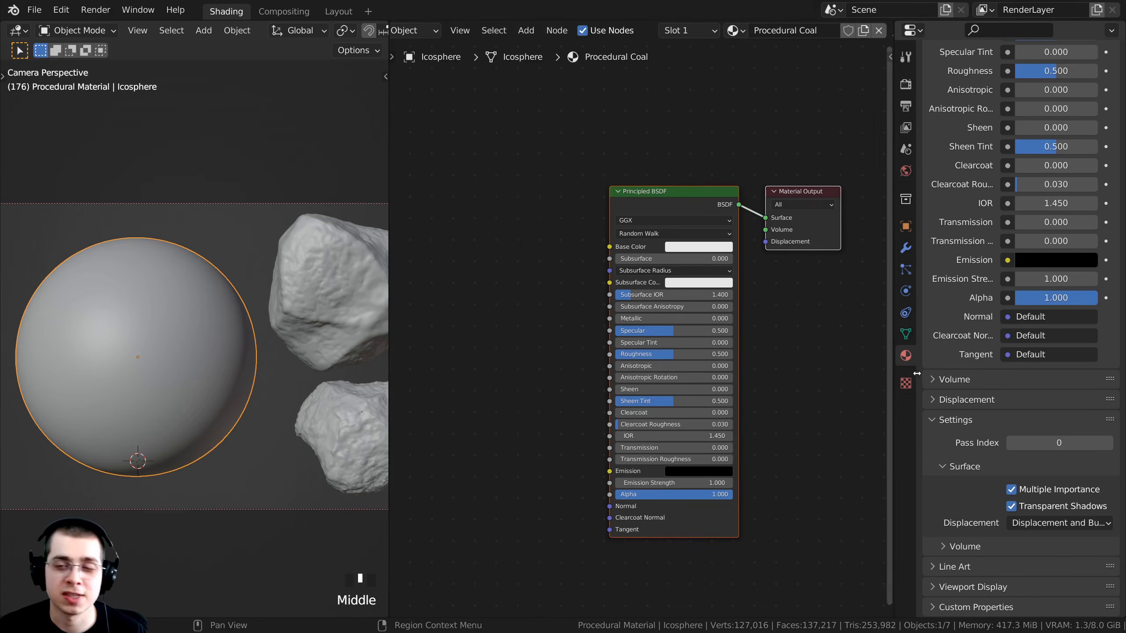
left_click(906, 248)
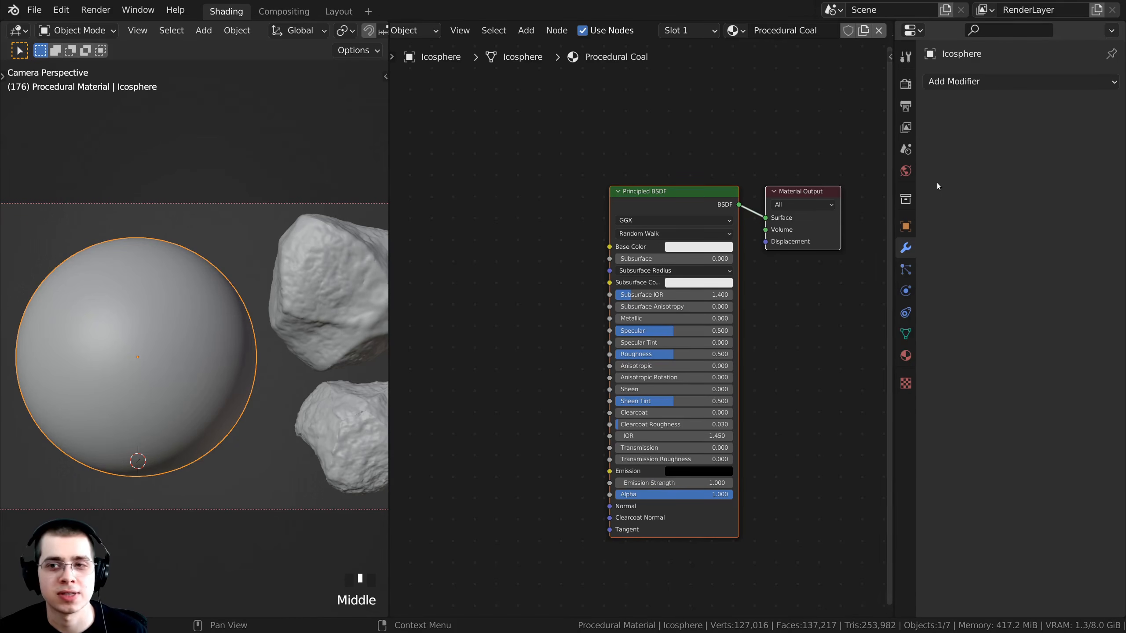
left_click(956, 83)
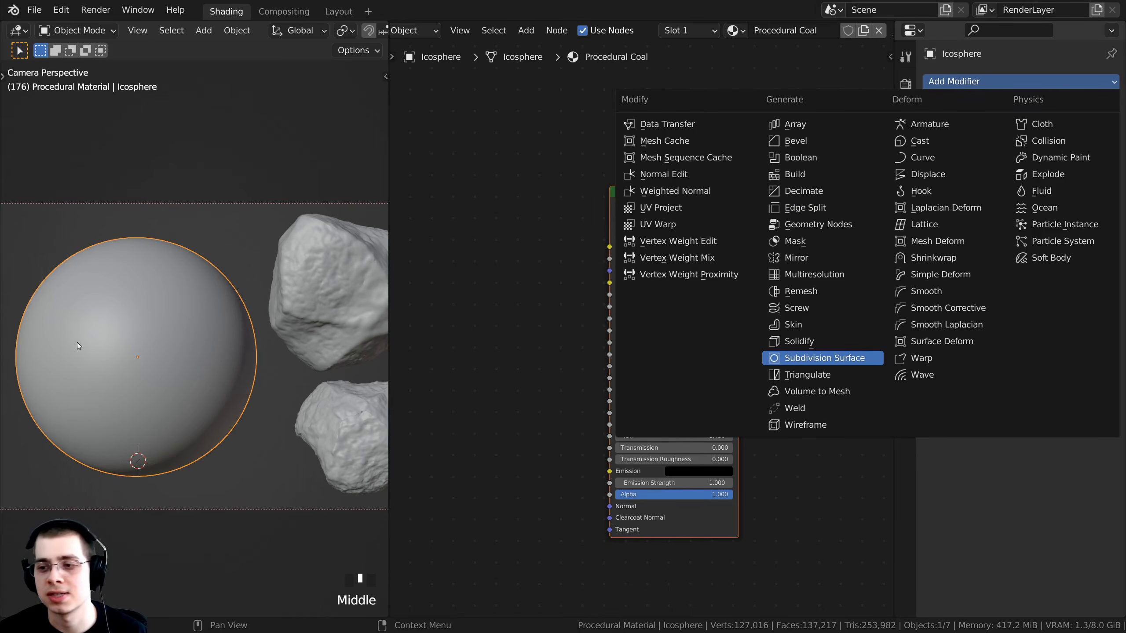
key("Return")
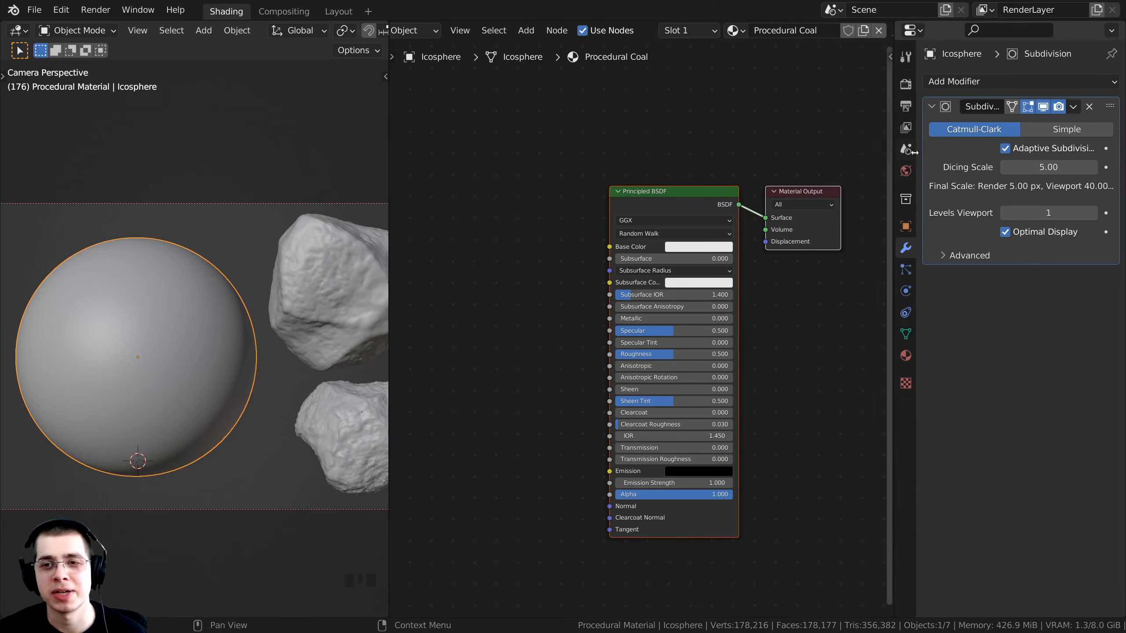
left_click_drag(895, 145, 834, 145)
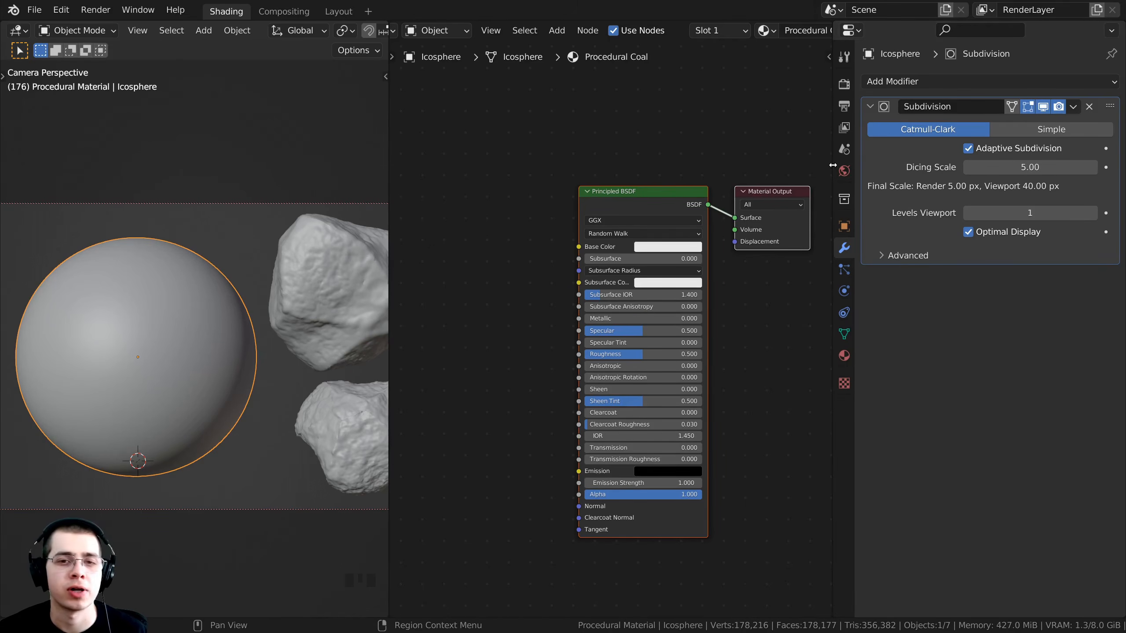
Step: Enlarge the node editor by shrinking the neighbouring areas, and switch the 3D viewport to Rendered shading with the sphere framed
left_click_drag(834, 173, 1092, 176)
scroll(246, 407, "down", 2)
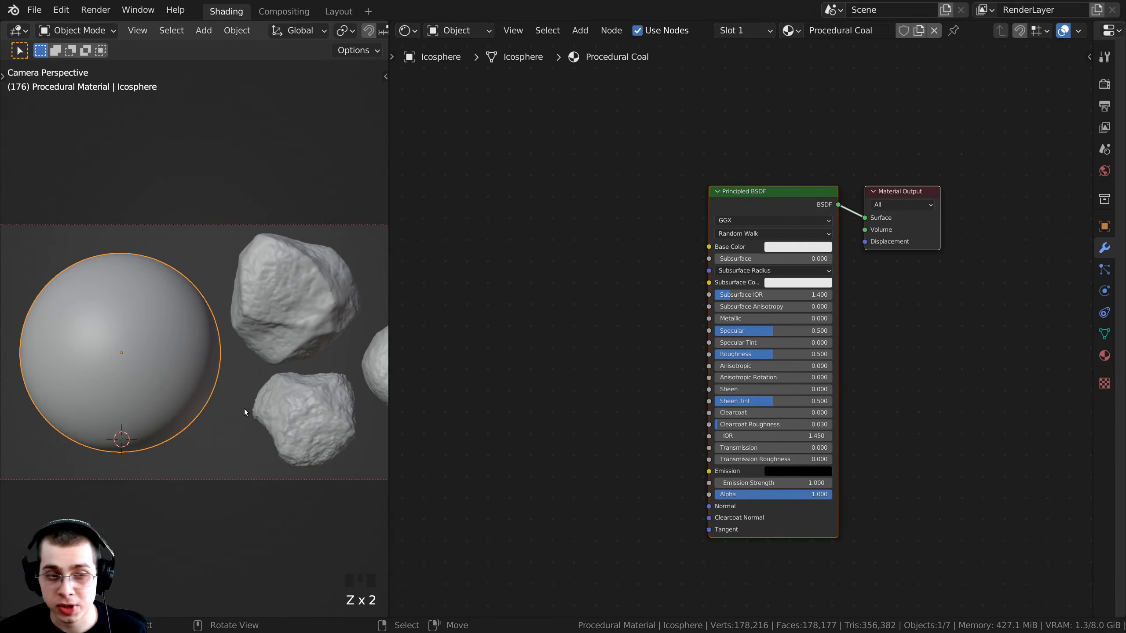
key("z")
key("z")
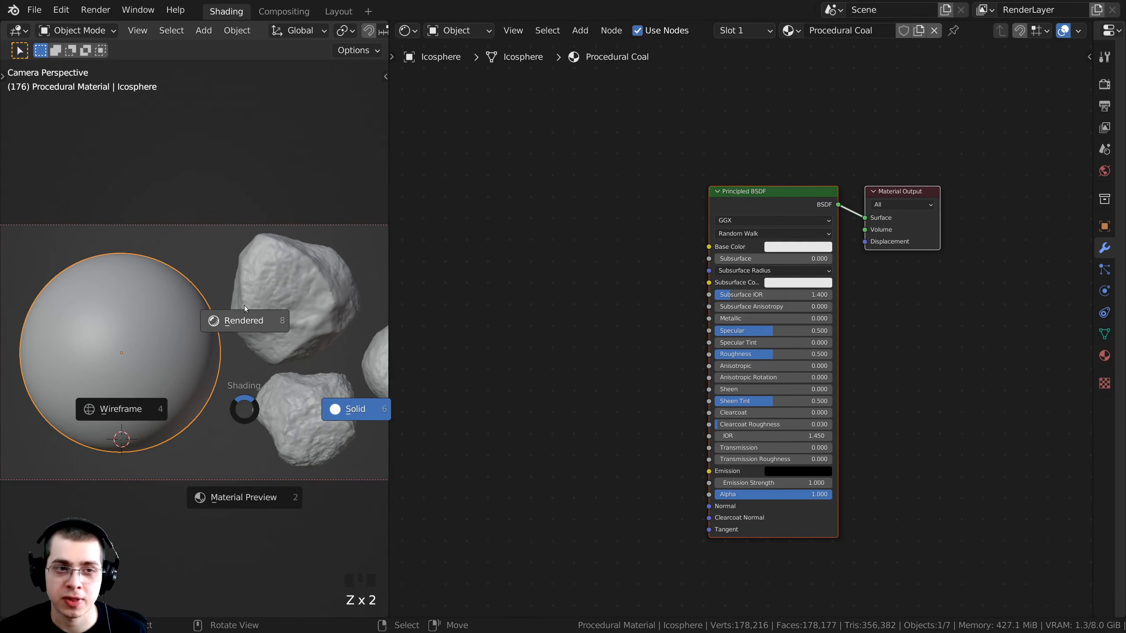
key("z")
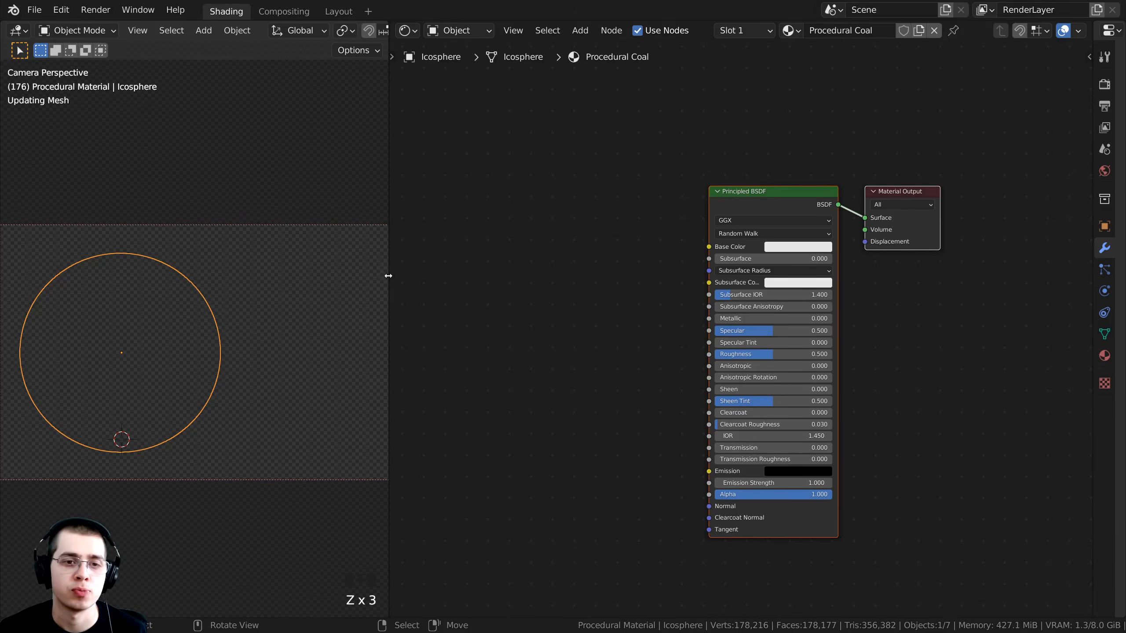
left_click_drag(389, 272, 286, 272)
middle_click_drag(178, 302, 247, 282, "shift")
scroll(247, 282, "up", 1)
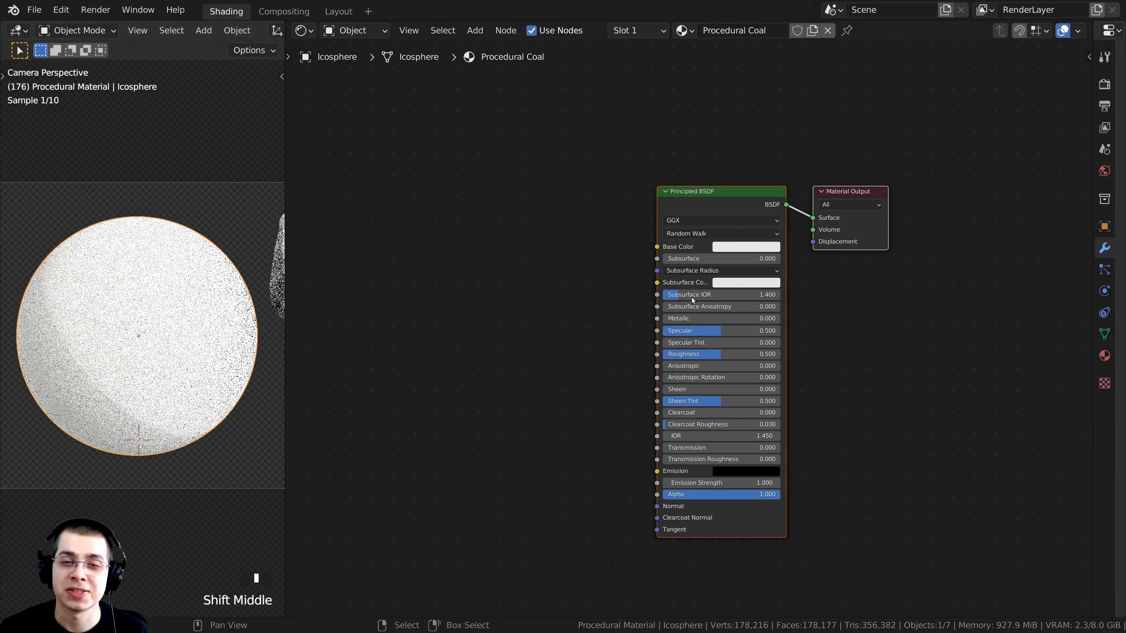
Step: Add a Voronoi Texture node in the empty space well before the Principled BSDF
middle_click_drag(691, 298, 735, 275)
scroll(680, 237, "down", 2)
middle_click_drag(656, 238, 718, 225)
scroll(713, 229, "up", 1)
scroll(713, 228, "up", 1)
left_click(631, 192)
middle_click_drag(630, 191, 643, 183)
scroll(620, 186, "up", 1)
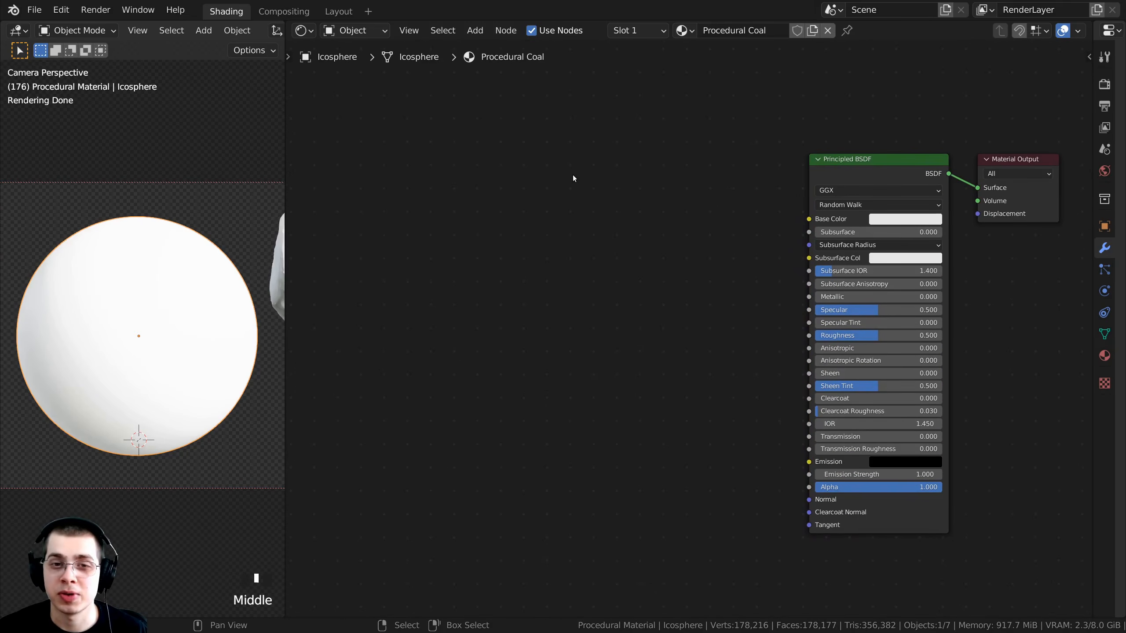
key("shift+a")
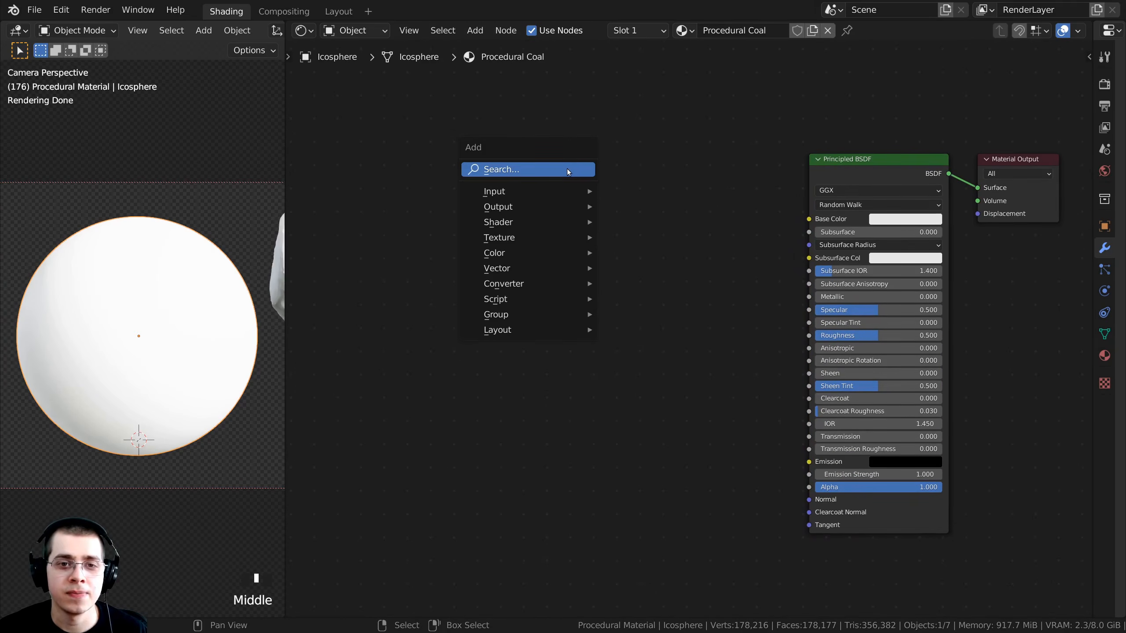
left_click(567, 169)
type("vor")
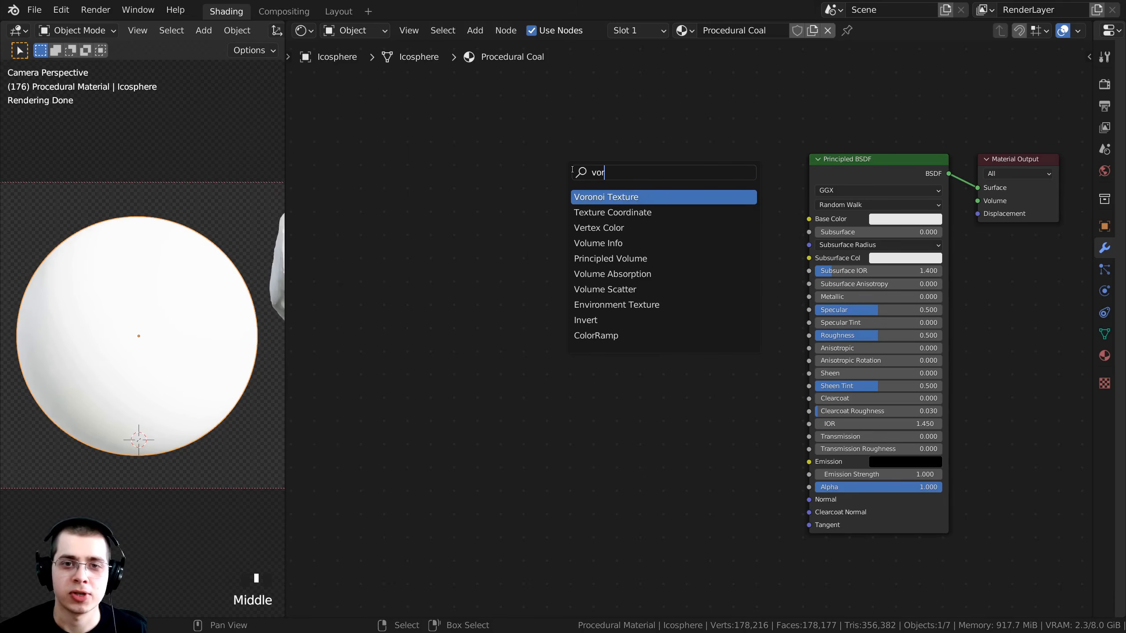
left_click(613, 196)
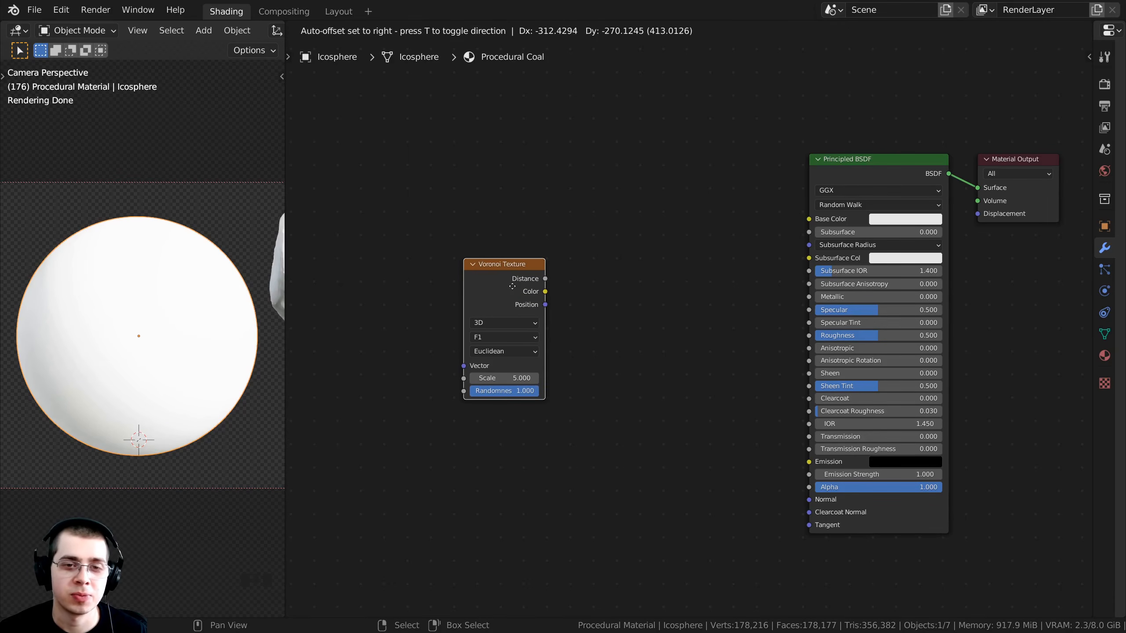
left_click(512, 286)
middle_click_drag(511, 287, 523, 294)
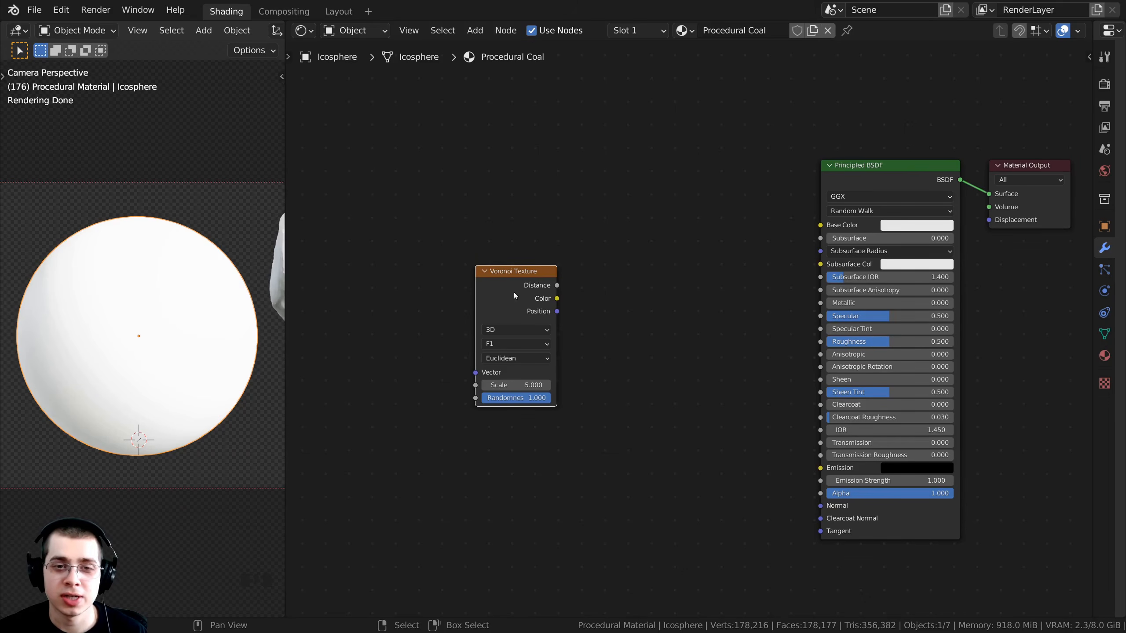
left_click_drag(519, 303, 520, 295)
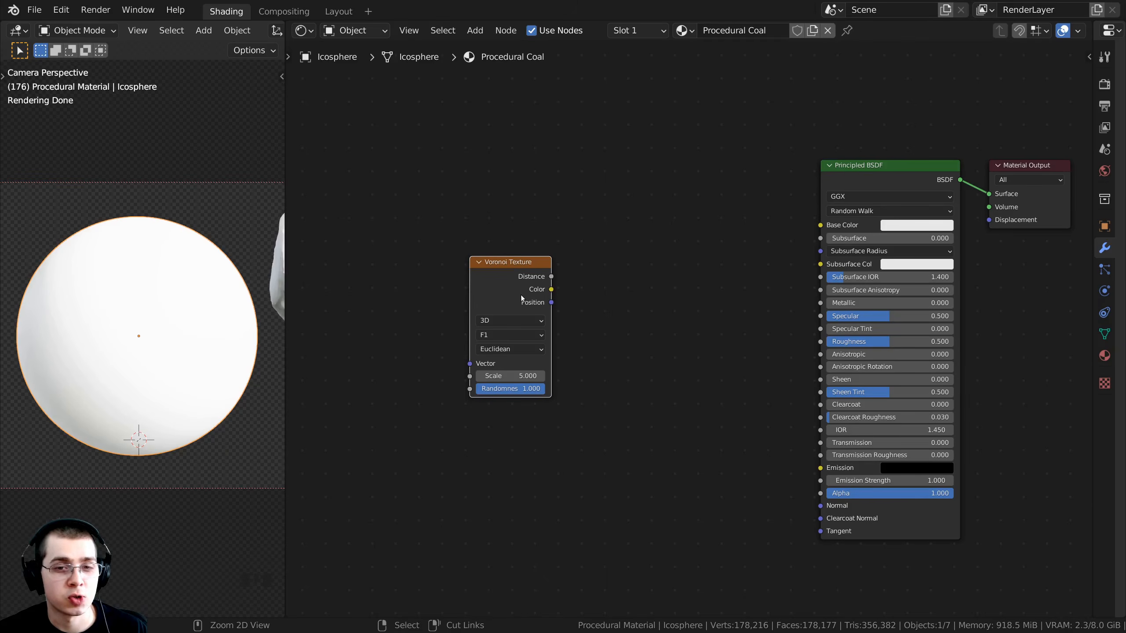
Step: Add connected Texture Coordinate and Mapping nodes in front of the Voronoi Texture
key("ctrl+t")
middle_click_drag(503, 282, 605, 241)
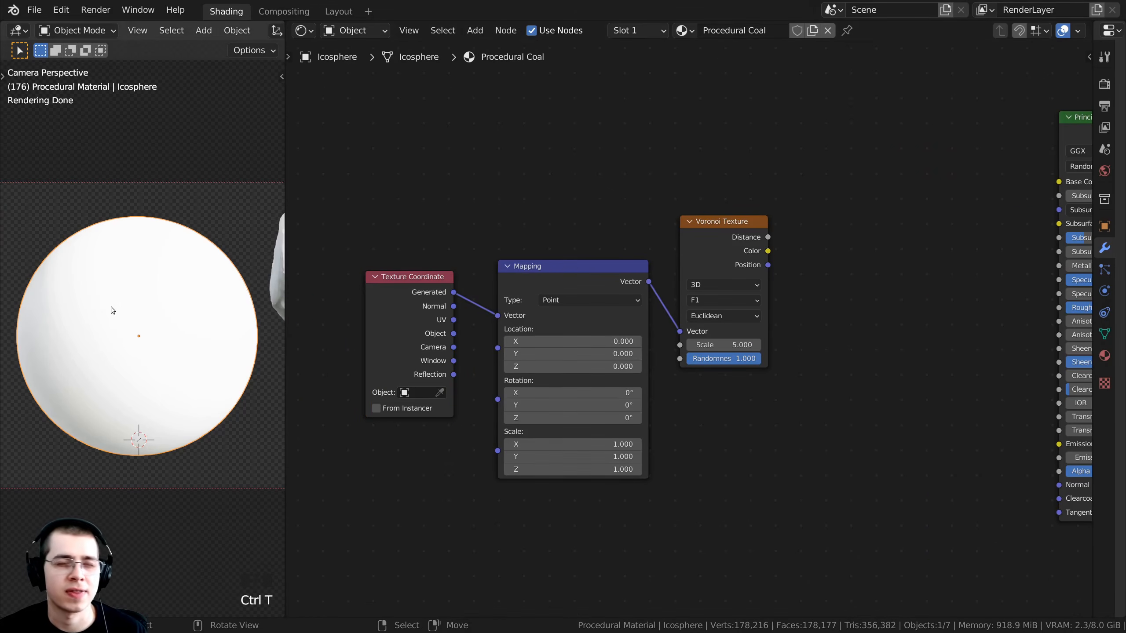
scroll(527, 284, "up", 1)
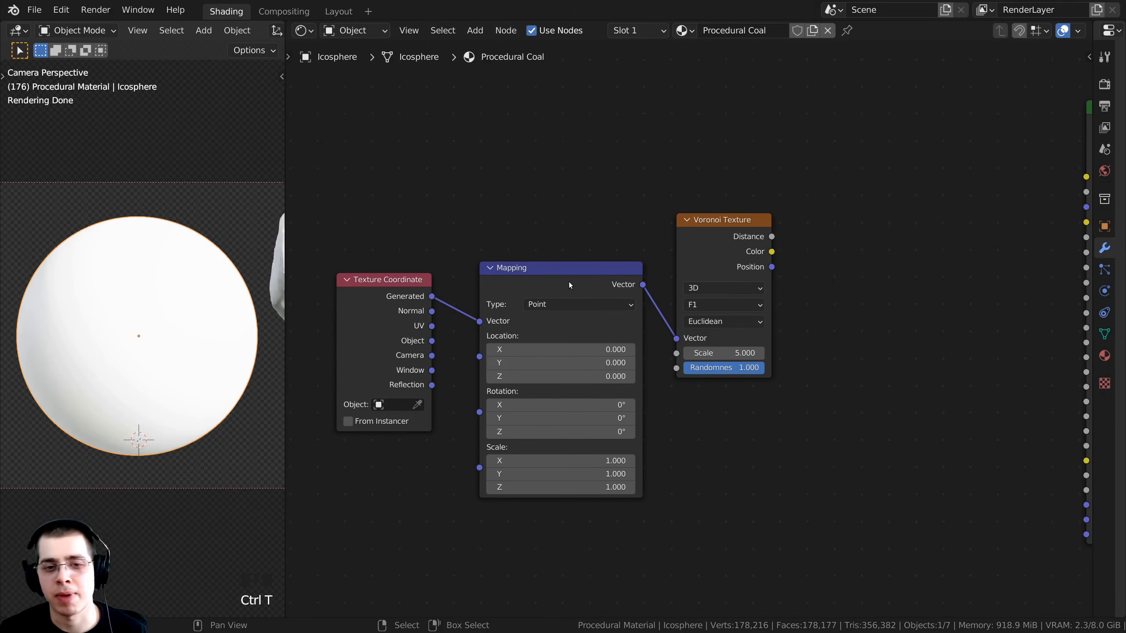
Step: Delete the Mapping node and connect the Texture Coordinate's Object output directly to the Voronoi Texture's Vector input
left_click_drag(567, 288, 533, 234)
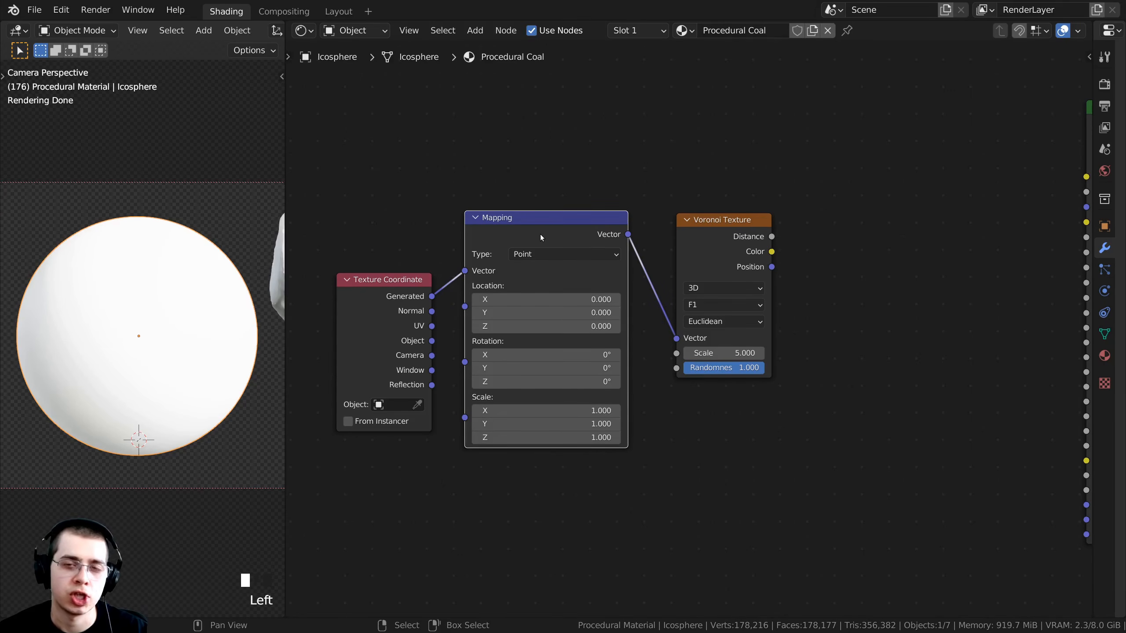
left_click_drag(562, 233, 526, 234)
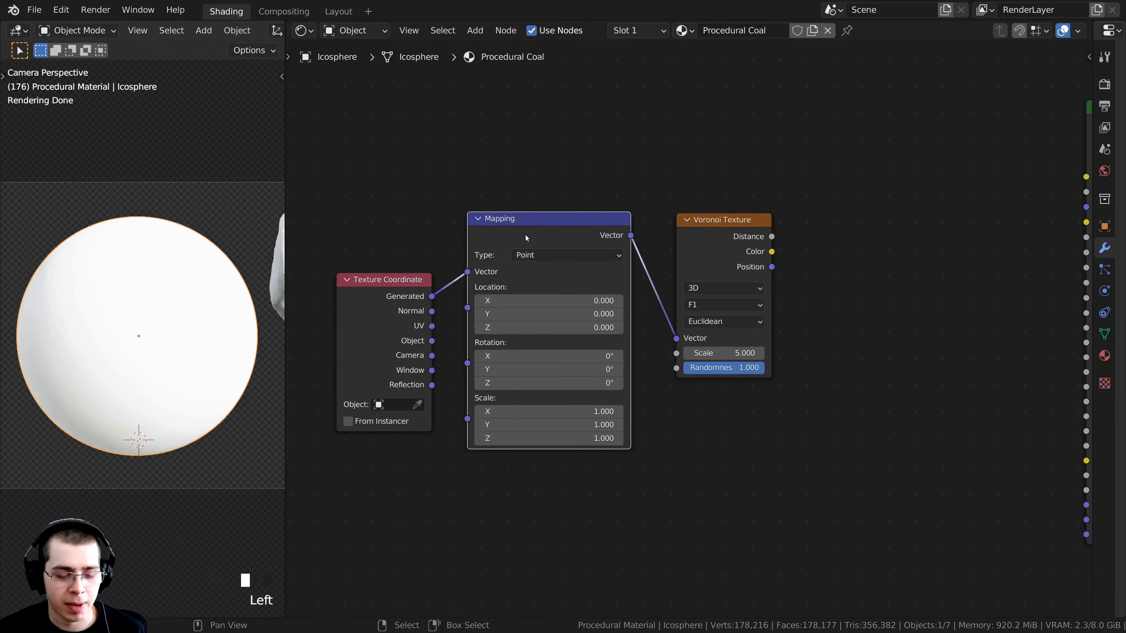
key("x")
left_click_drag(396, 364, 676, 338)
left_click_drag(734, 241, 672, 210)
middle_click_drag(672, 210, 570, 274)
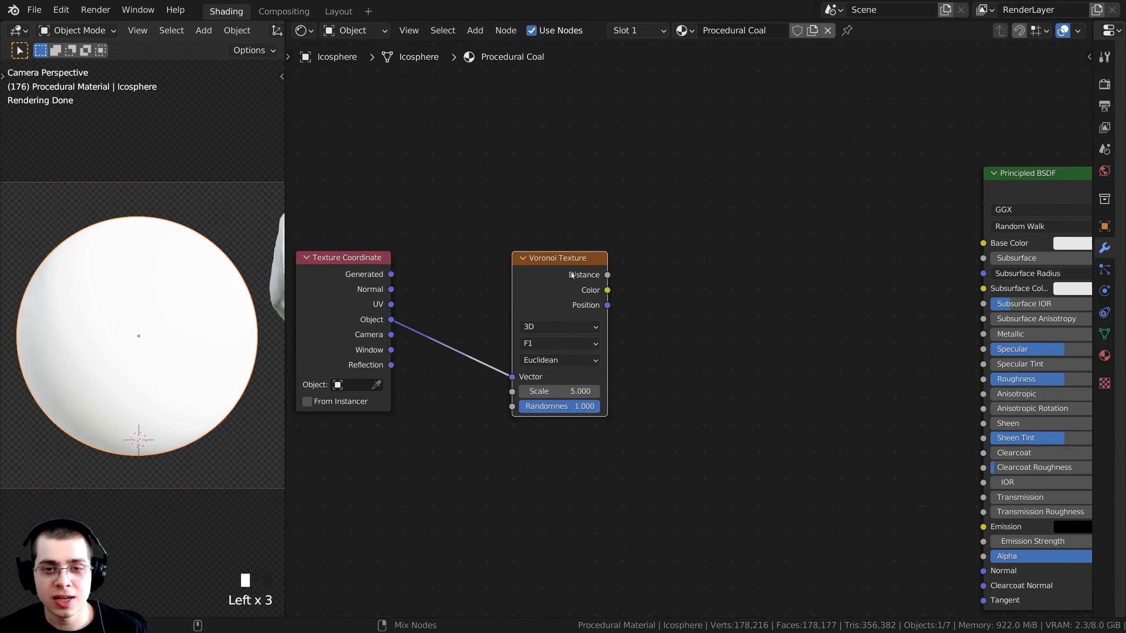
Step: Preview the Voronoi Texture's Distance output on the sphere, and switch the preview to its Color output
left_click(563, 273, "ctrl+shift")
scroll(793, 259, "down", 4)
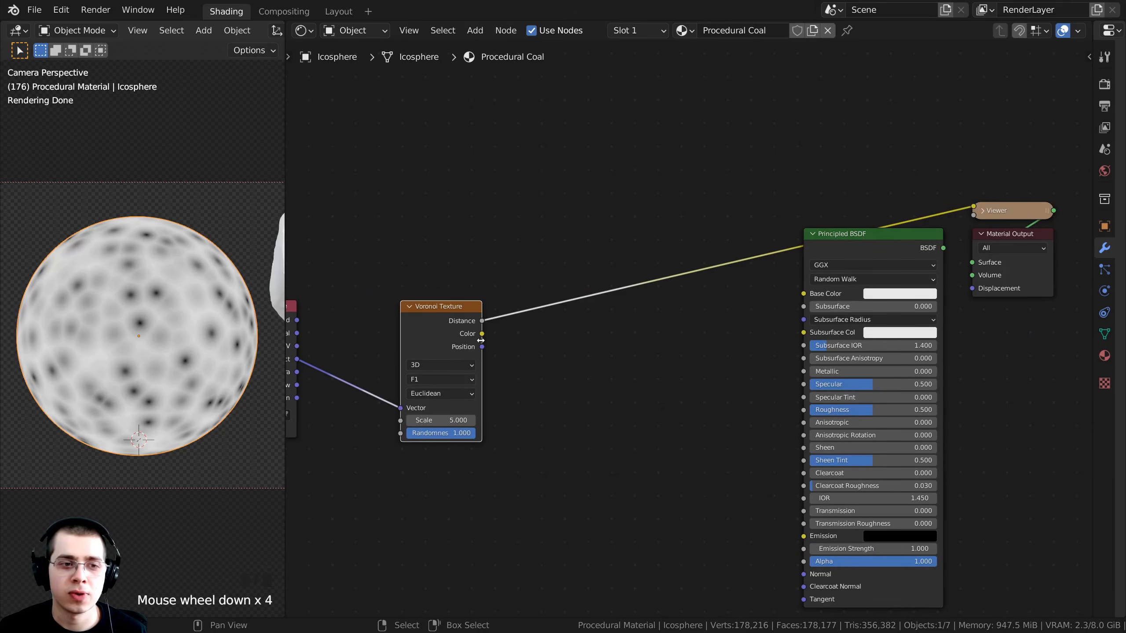
scroll(245, 334, "up", 3)
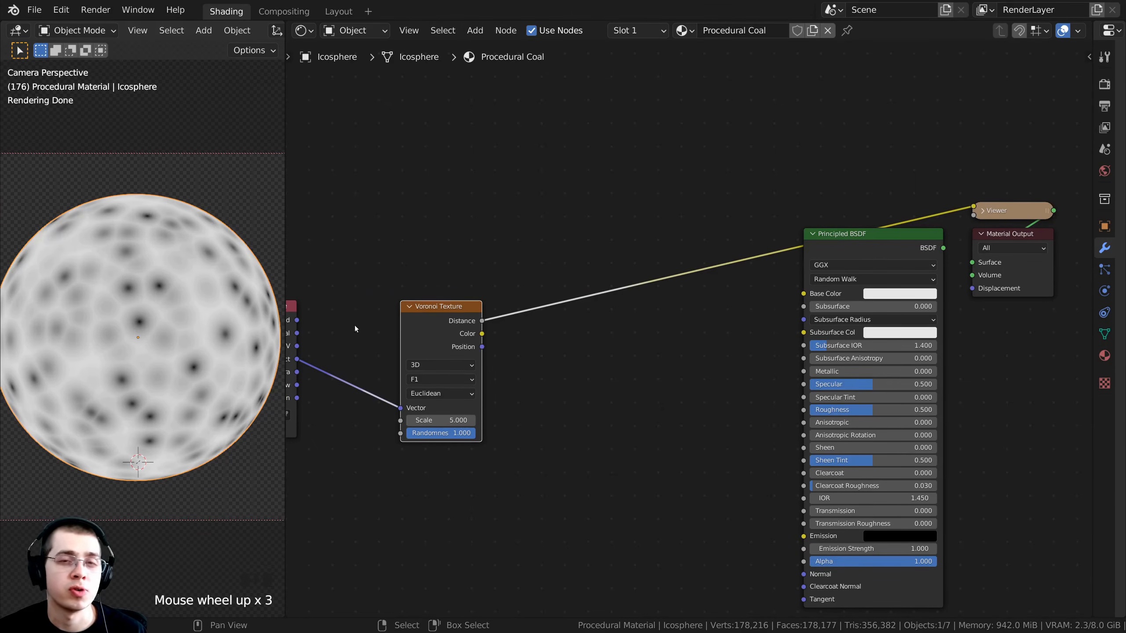
middle_click_drag(530, 300, 544, 291)
scroll(535, 292, "up", 2)
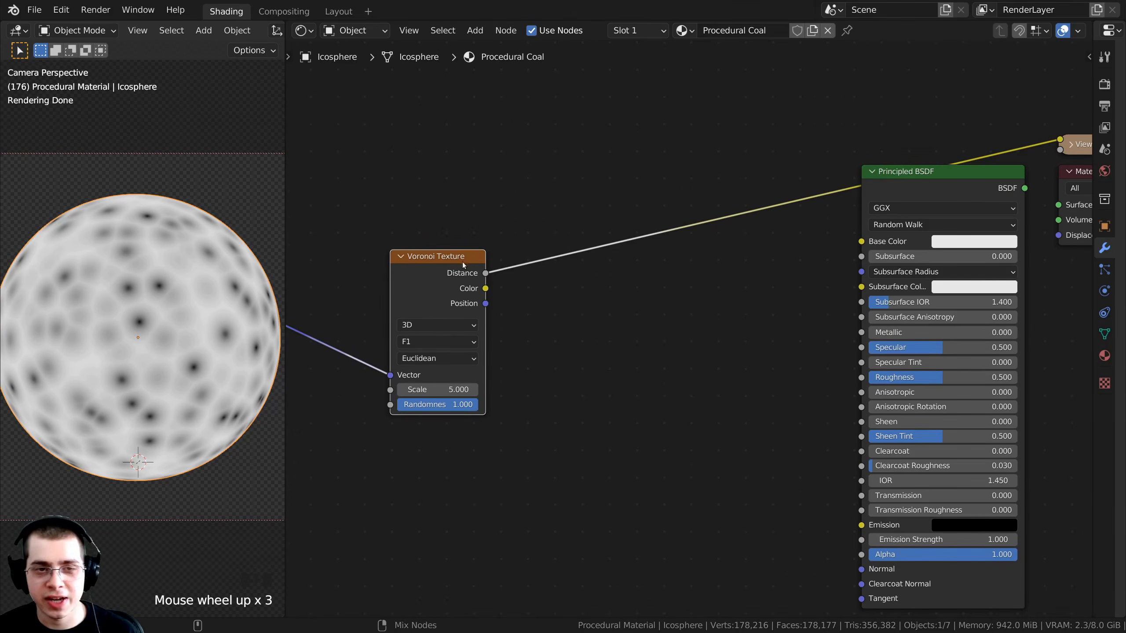
left_click(445, 272, "ctrl+shift")
middle_click_drag(390, 334, 558, 316)
scroll(557, 316, "up", 2)
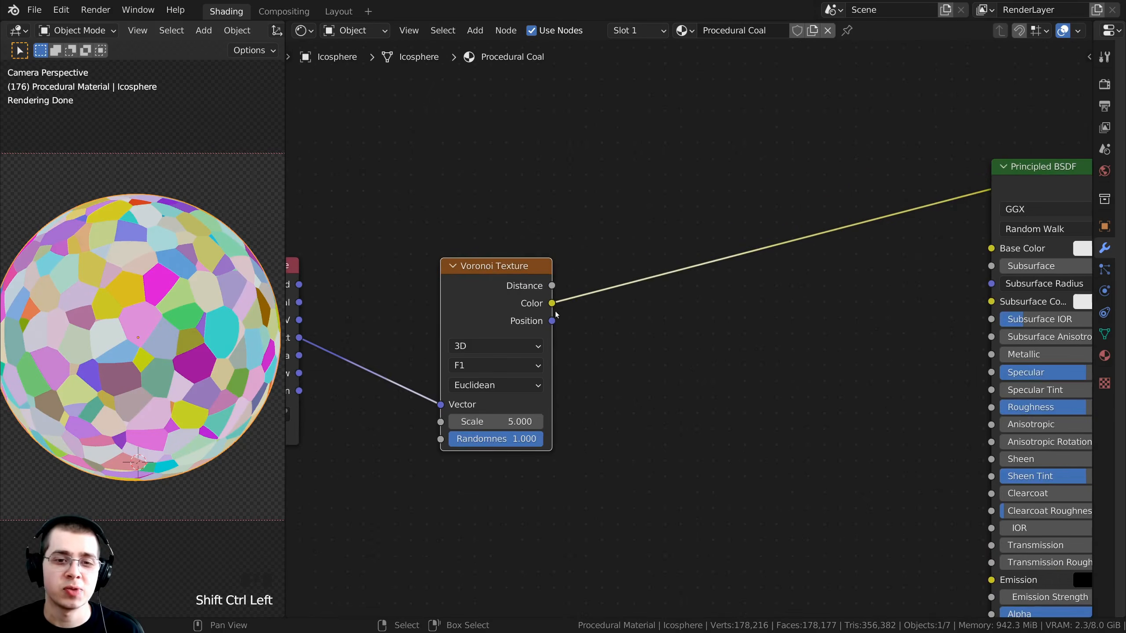
Step: Set the Voronoi Texture's feature output to Smooth F1 and lower its Smoothness to about 0.324
middle_click_drag(470, 302, 508, 266)
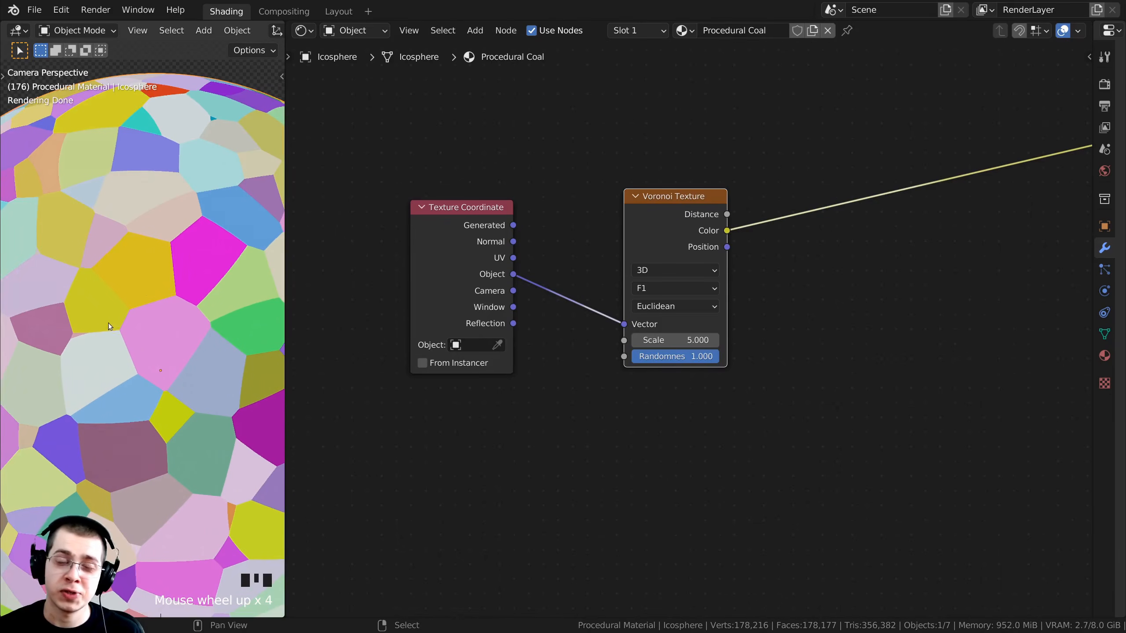
scroll(115, 315, "up", 2)
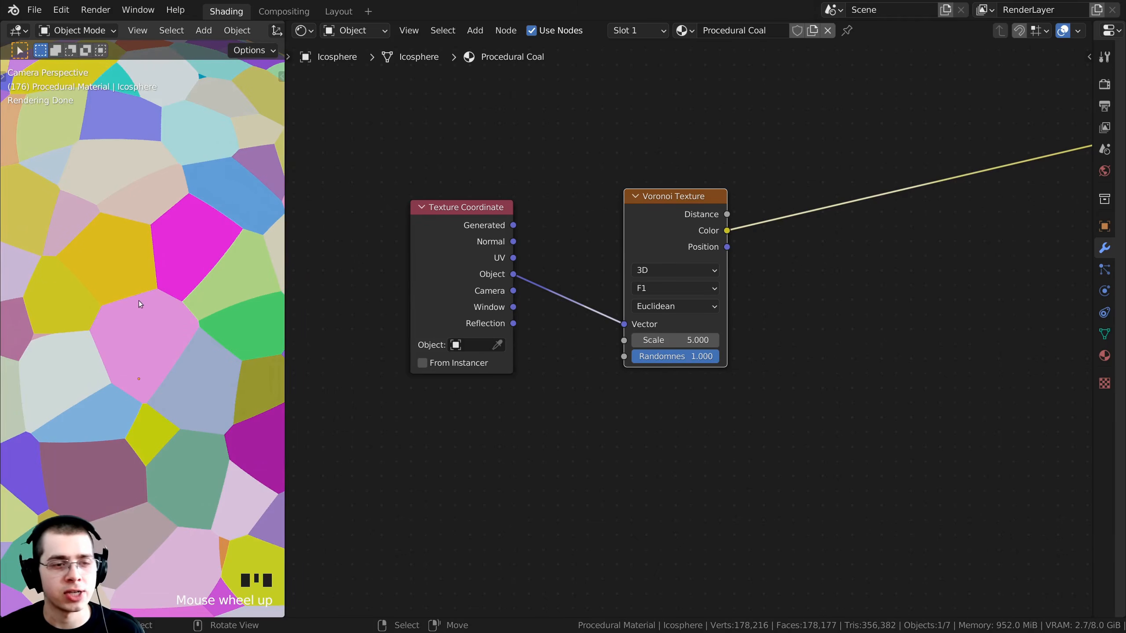
scroll(149, 315, "down", 2)
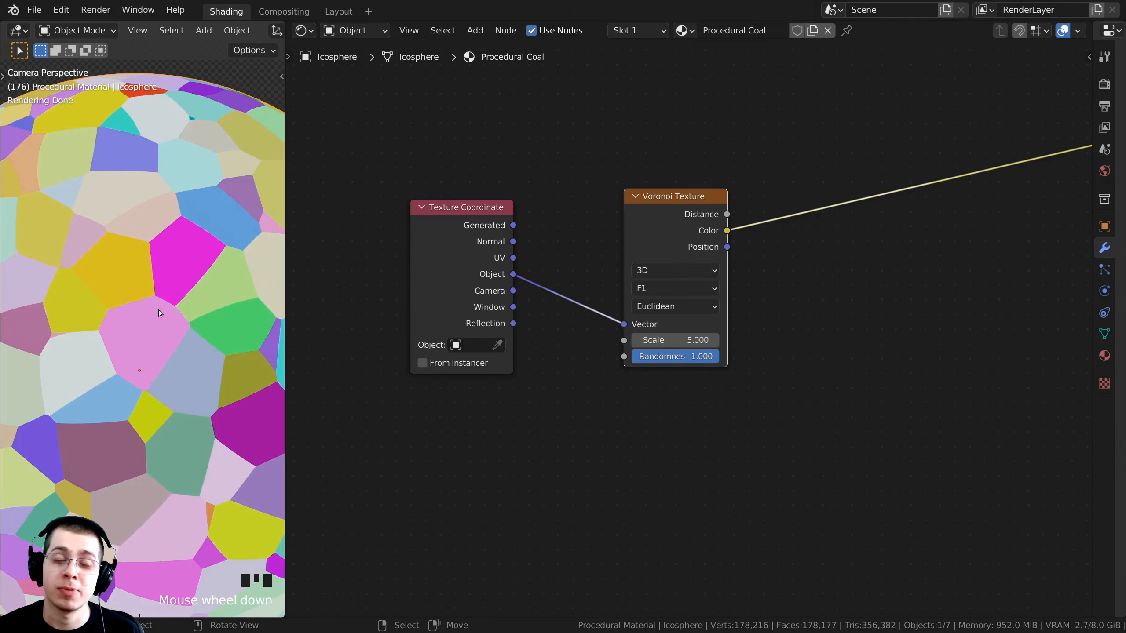
scroll(610, 269, "up", 2)
left_click(634, 276)
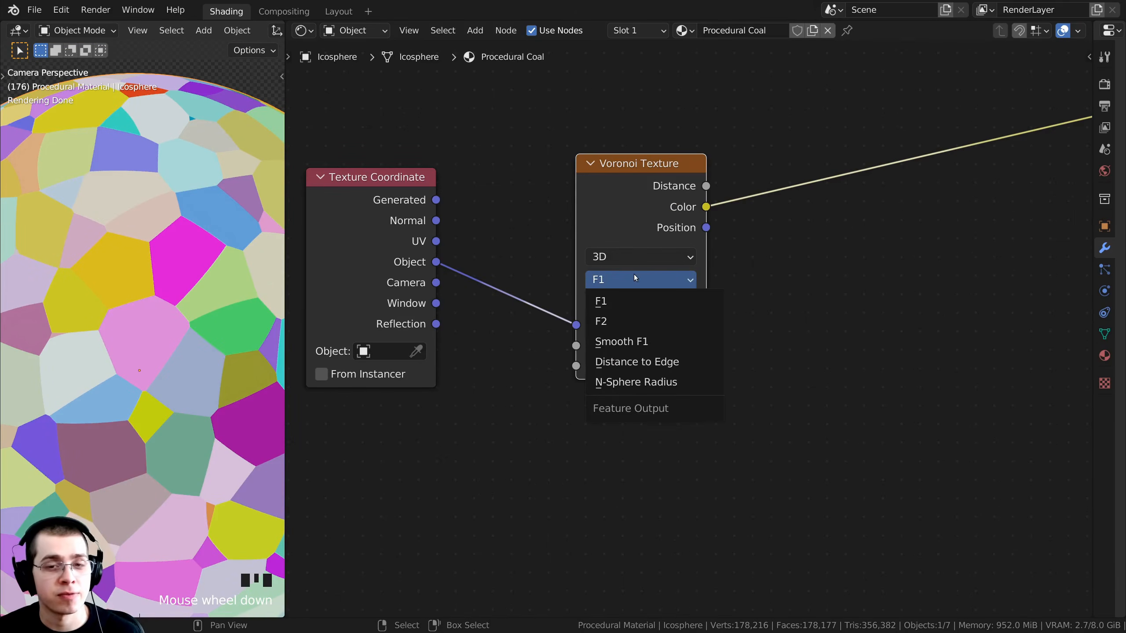
left_click(641, 340)
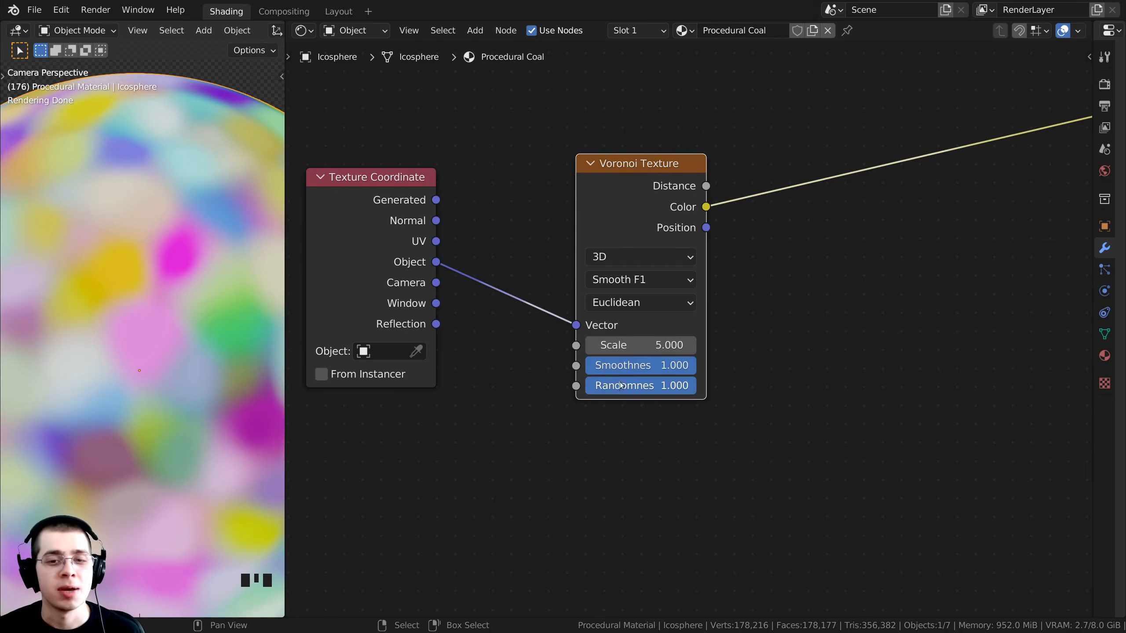
mouse_move(640, 365)
left_mouse_down()
mouse_move(532, 364)
mouse_move(661, 365)
mouse_move(585, 365)
mouse_move(635, 365)
mouse_move(622, 365)
left_mouse_up()
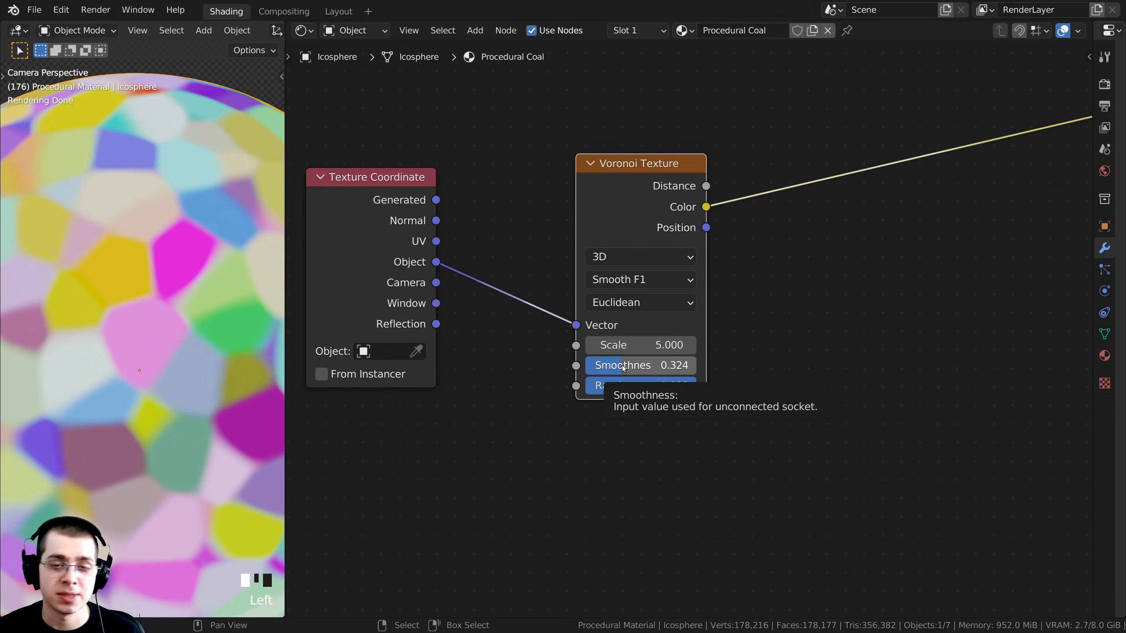
Step: Set the Voronoi Texture's Smoothness to 0.34 and its Scale to 2
left_click(623, 367)
type(".34")
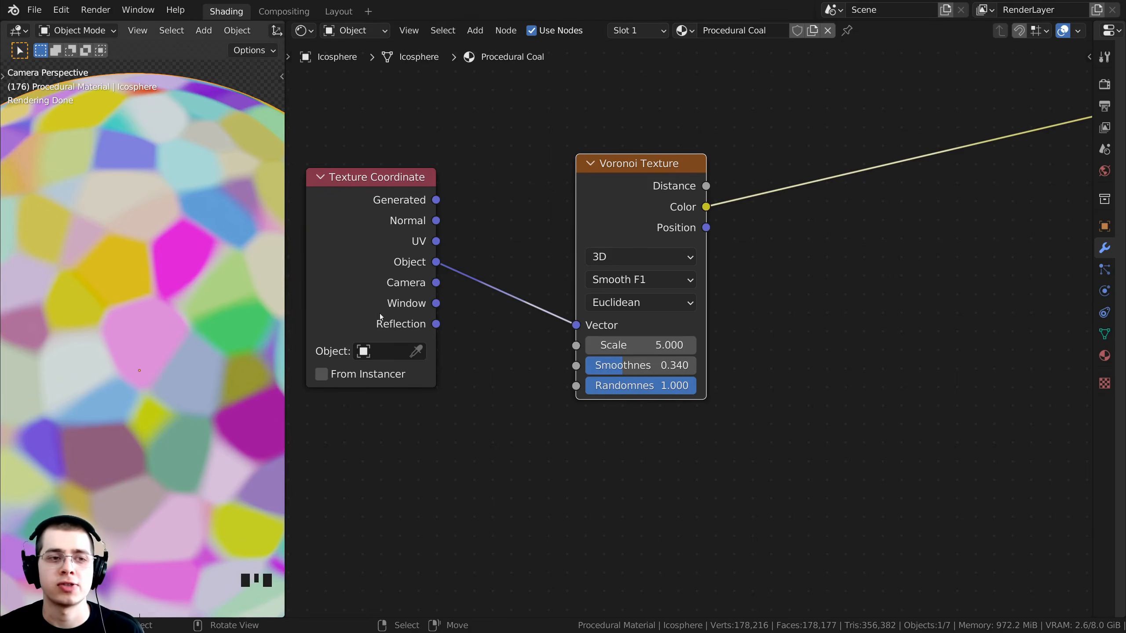
scroll(185, 255, "down", 2)
middle_click_drag(185, 255, 178, 217, "shift")
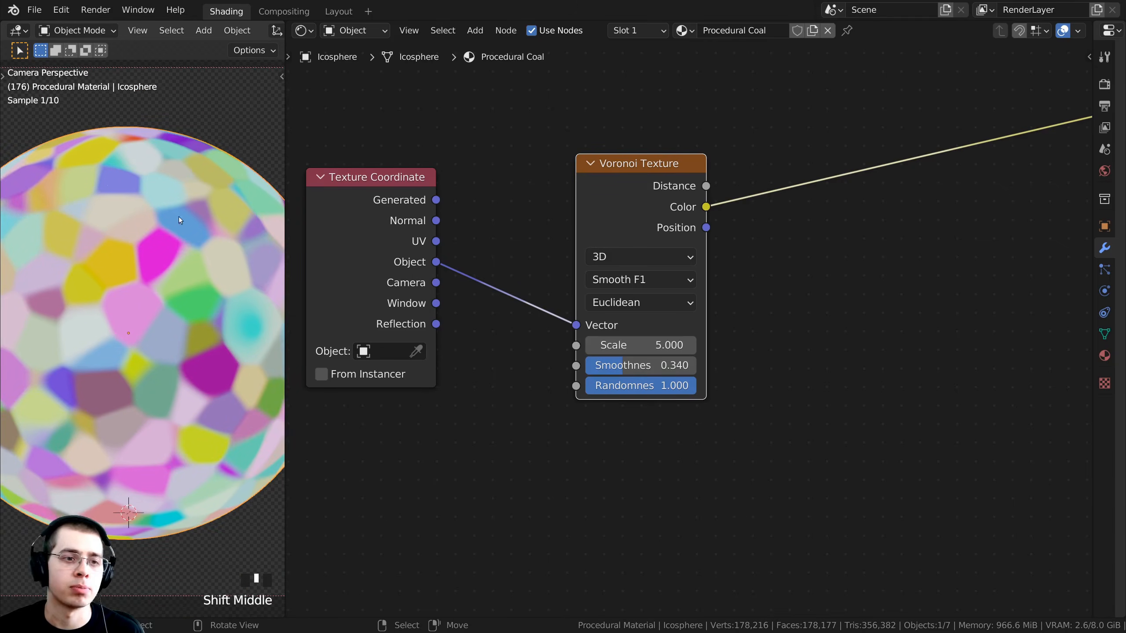
double_click(633, 344)
type("2")
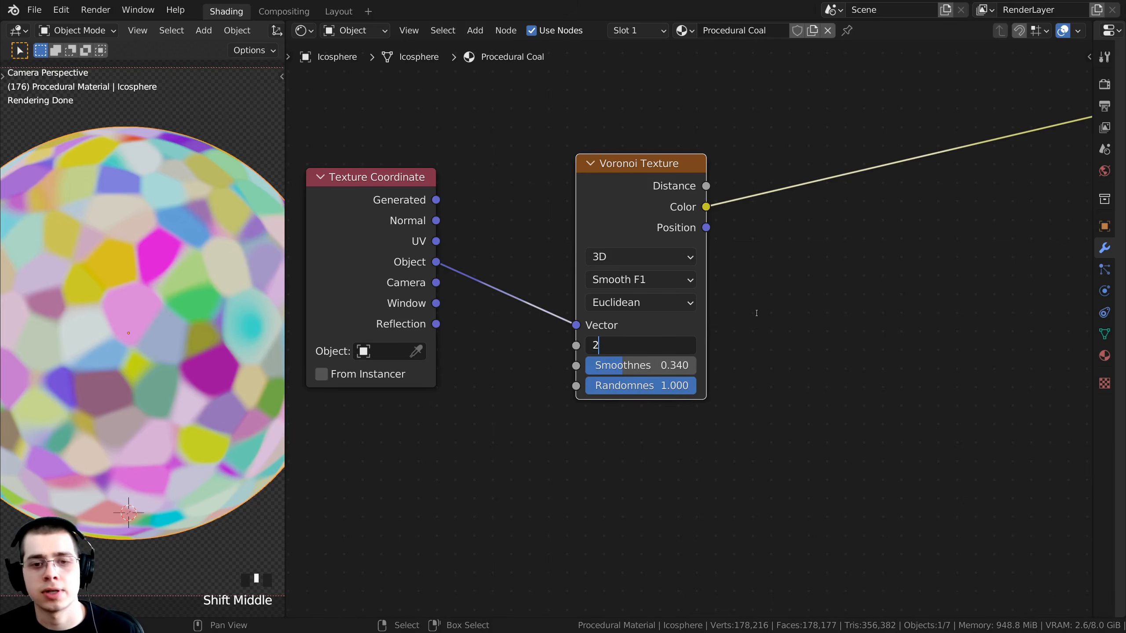
left_click(757, 315)
Step: Connect the Voronoi Texture's Color output to the Principled BSDF's Normal input
scroll(517, 278, "down", 4)
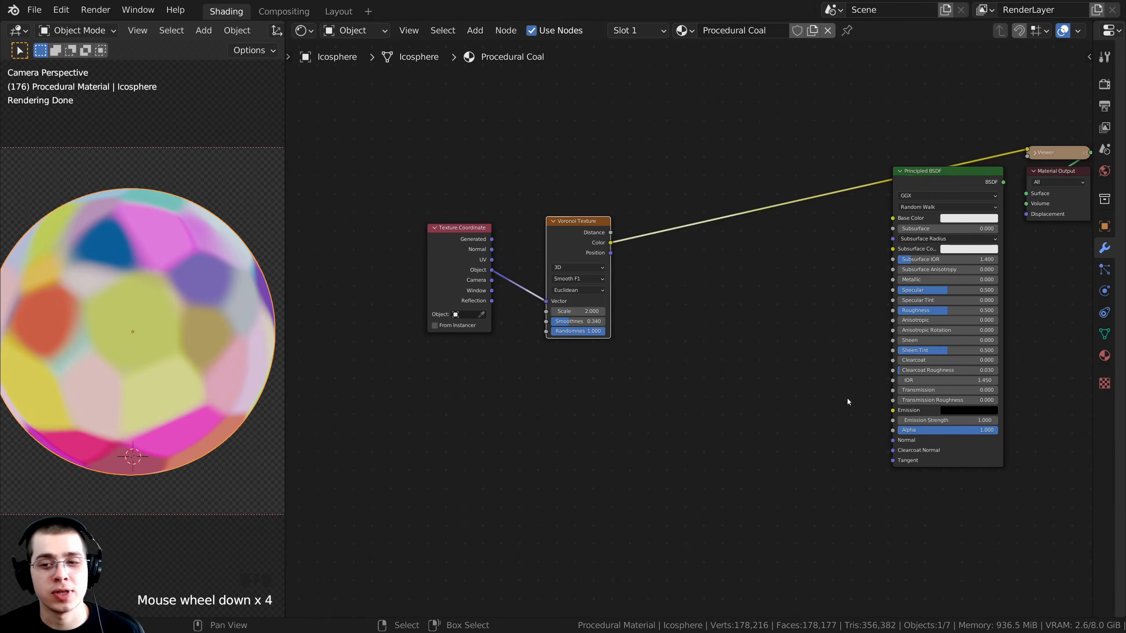
middle_click_drag(840, 239, 759, 273)
scroll(719, 275, "up", 2)
middle_click_drag(585, 284, 625, 277)
left_click_drag(524, 258, 512, 258)
middle_click_drag(514, 258, 487, 239)
scroll(487, 239, "up", 1)
left_click_drag(488, 238, 859, 488)
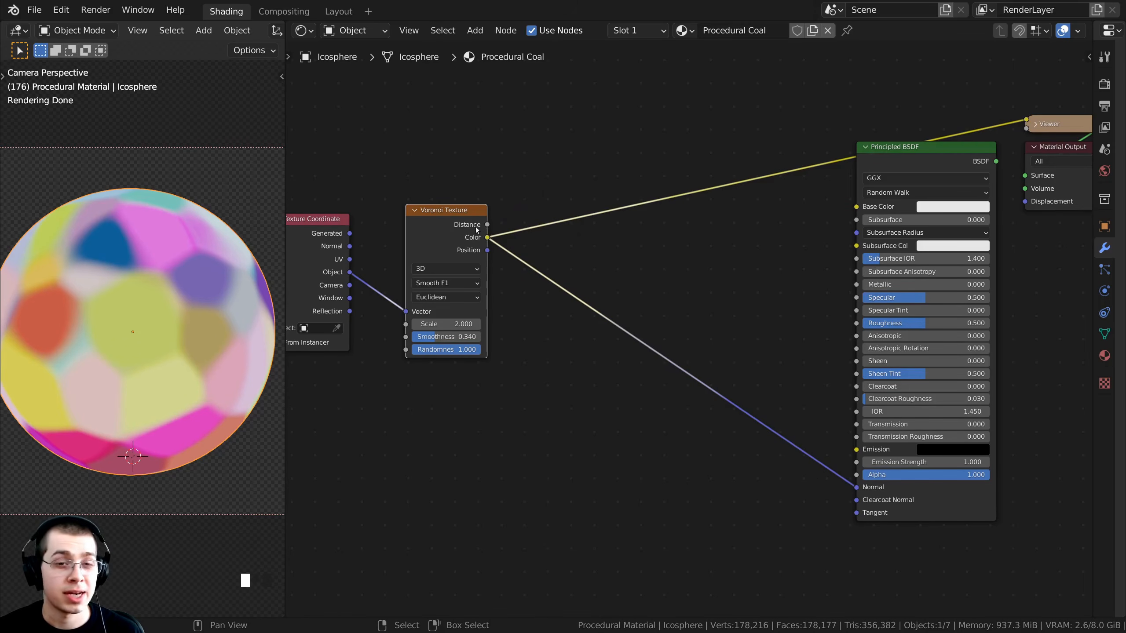
scroll(687, 330, "up", 1)
left_click_drag(453, 221, 484, 236)
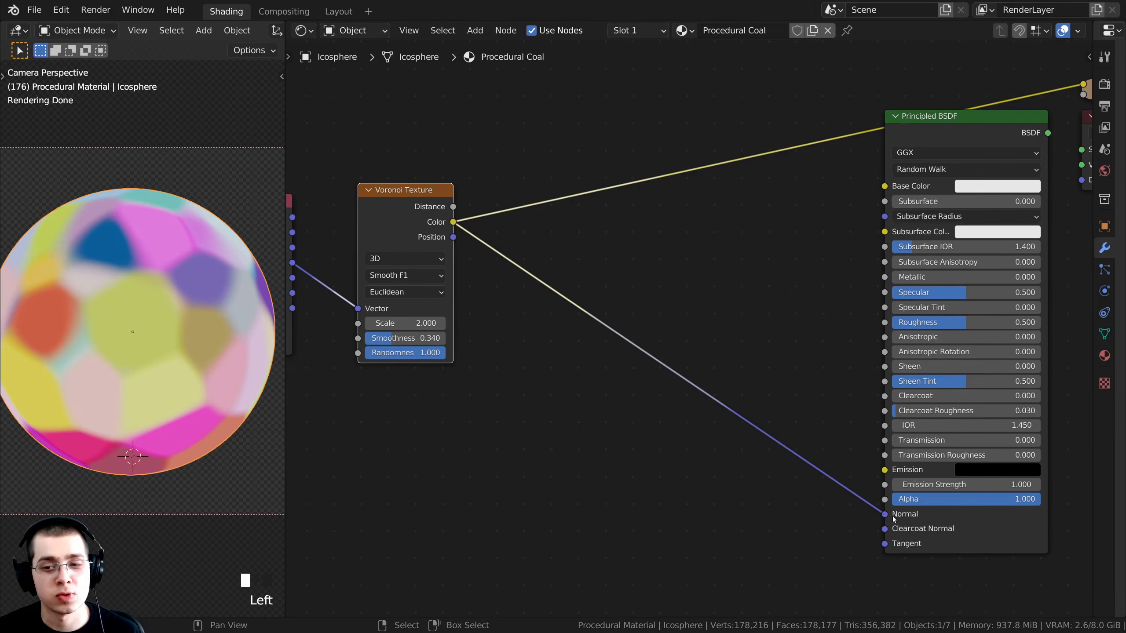
scroll(673, 425, "up", 1)
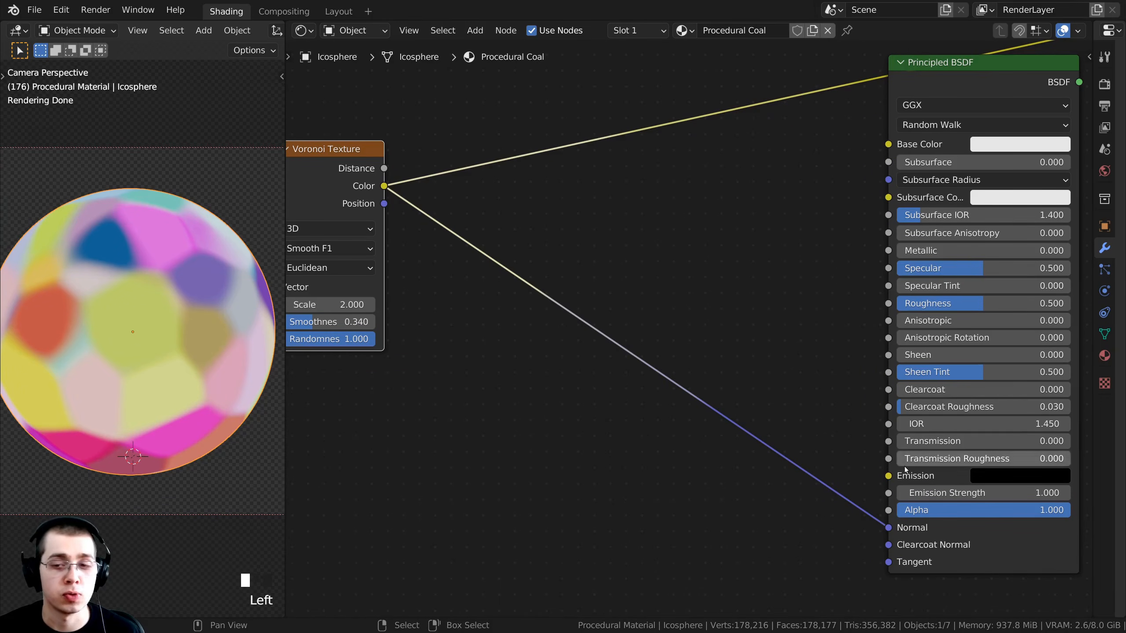
Step: Insert a Bump node between the Voronoi Texture and the Principled BSDF, with the Voronoi's Color feeding the Bump's Height input
key("shift+a")
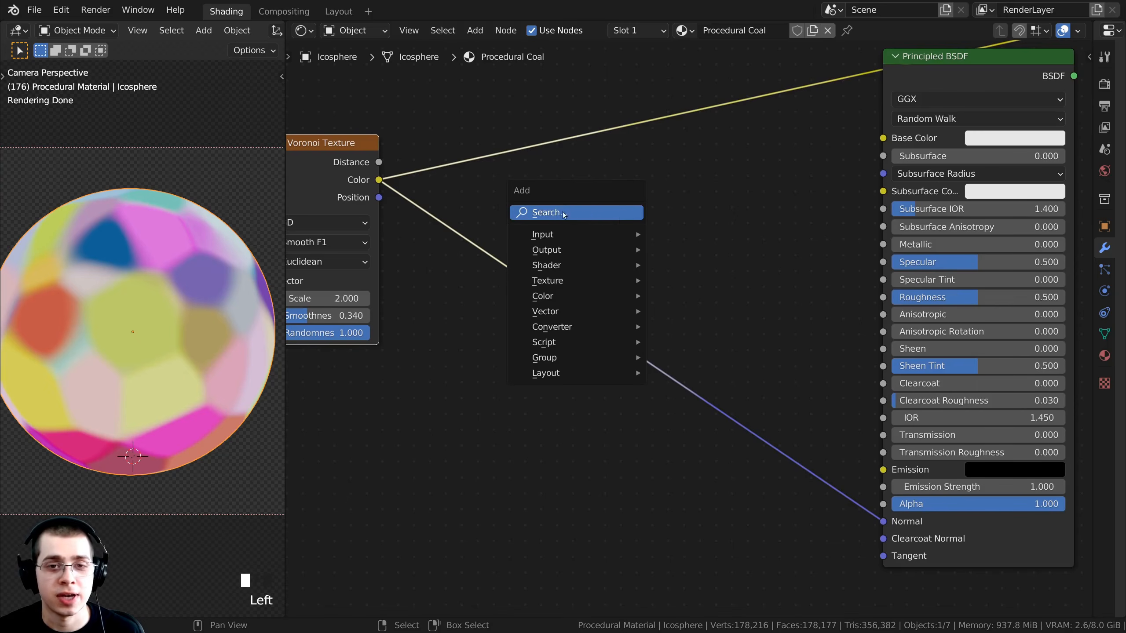
left_click(580, 214)
type("bum")
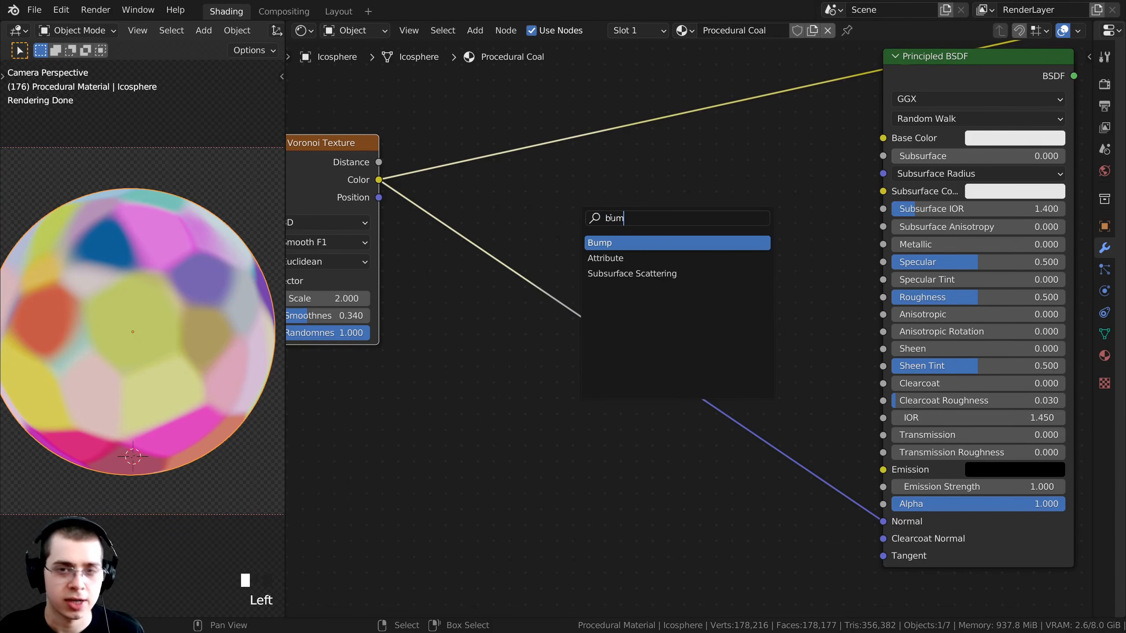
left_click(642, 243)
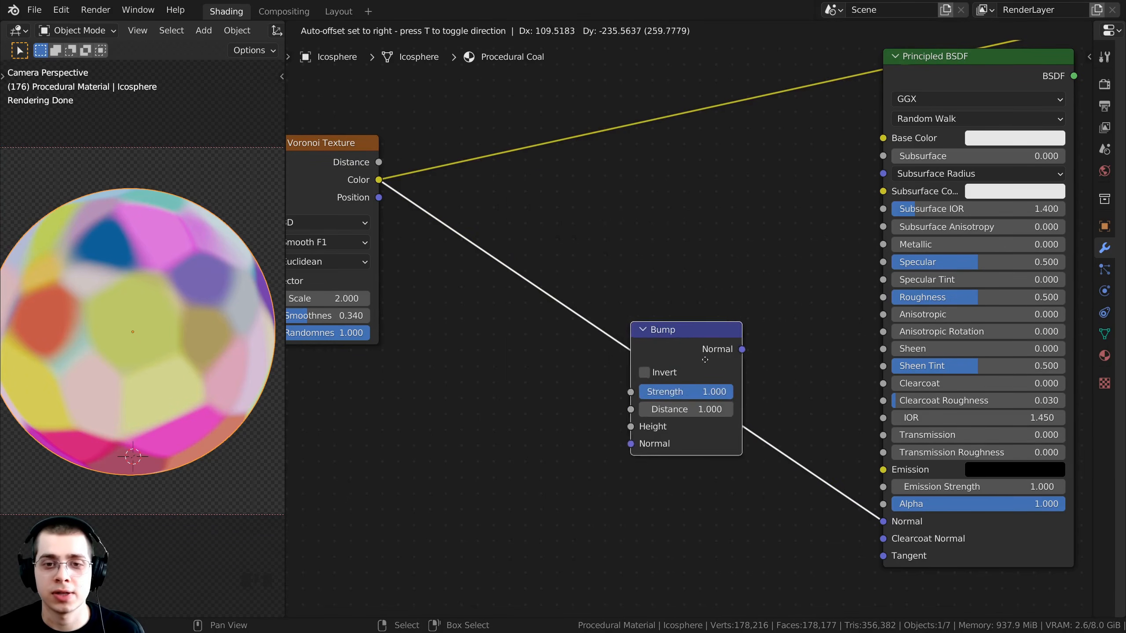
left_click(733, 396)
middle_click_drag(567, 286, 553, 230)
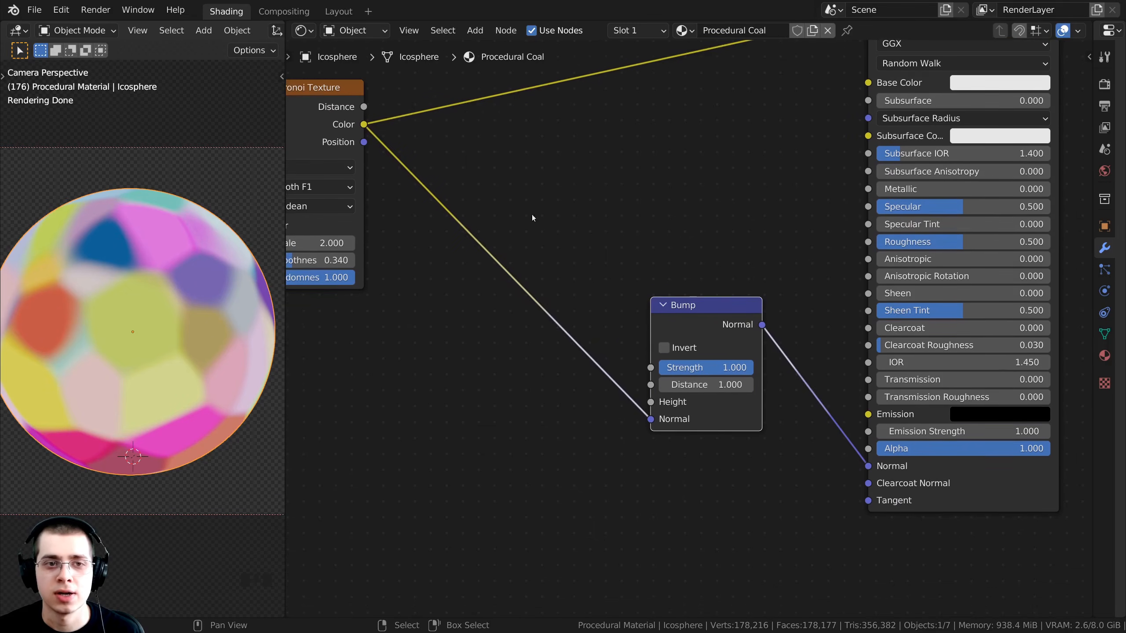
mouse_move(651, 420)
left_mouse_down()
mouse_move(554, 415)
mouse_move(552, 402)
mouse_move(651, 402)
left_mouse_up()
left_click_drag(689, 321, 707, 336)
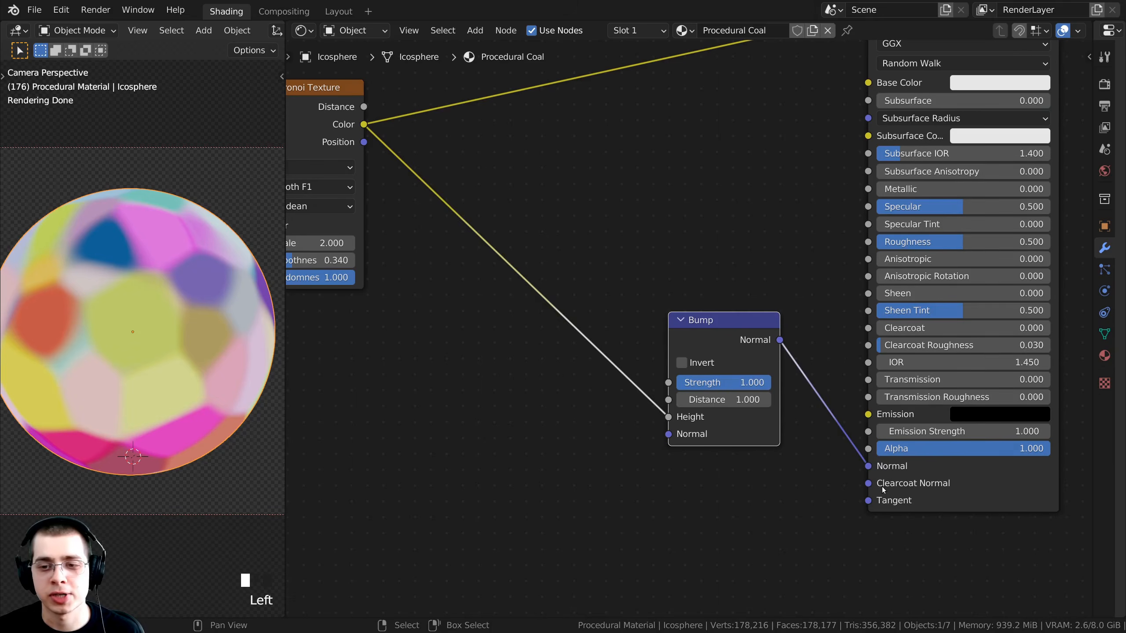
Step: Connect the Principled BSDF back to the Material Output's Surface to show the shaded material on the sphere
scroll(882, 487, "down", 3)
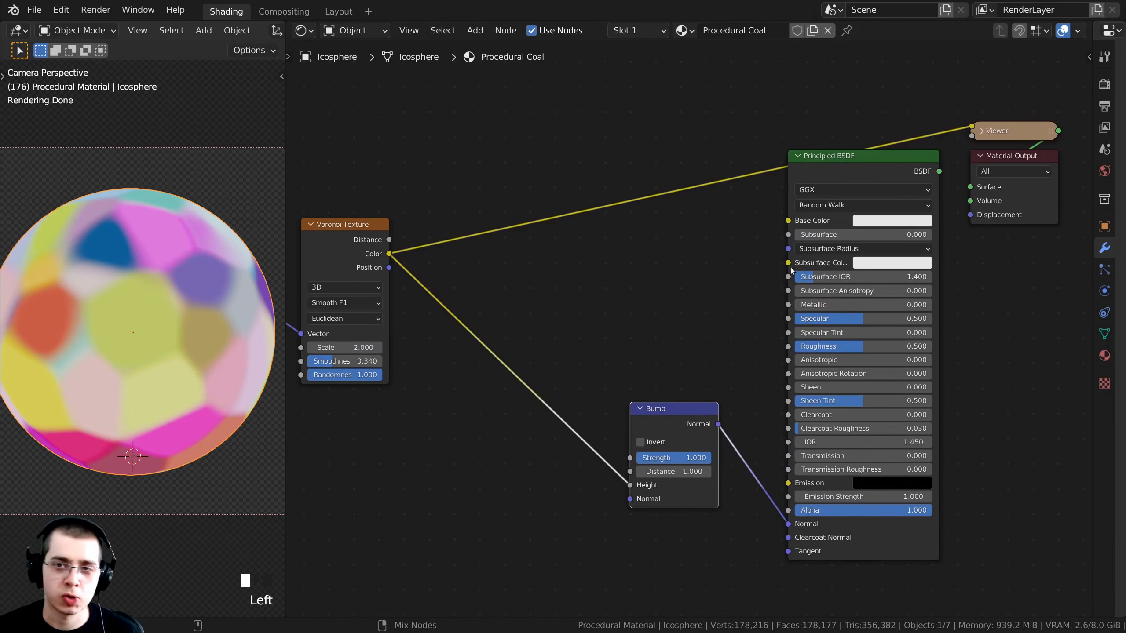
left_click(862, 166, "ctrl+shift")
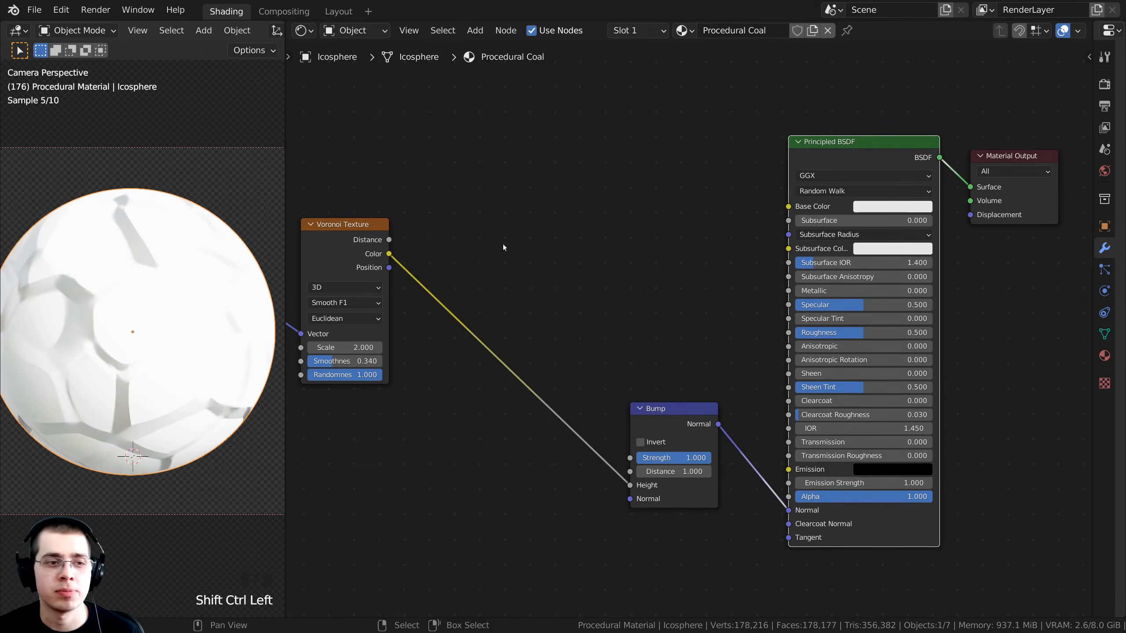
middle_click_drag(159, 310, 157, 372, "shift")
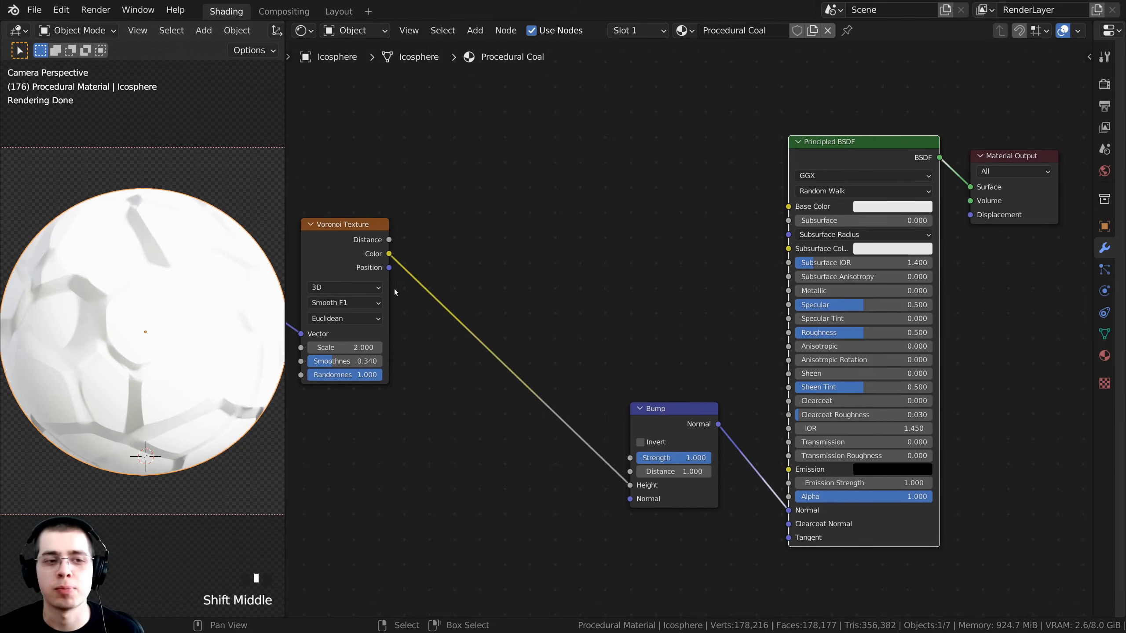
middle_click_drag(396, 288, 389, 303, "shift")
middle_click_drag(700, 276, 681, 280, "shift")
scroll(681, 280, "up", 1)
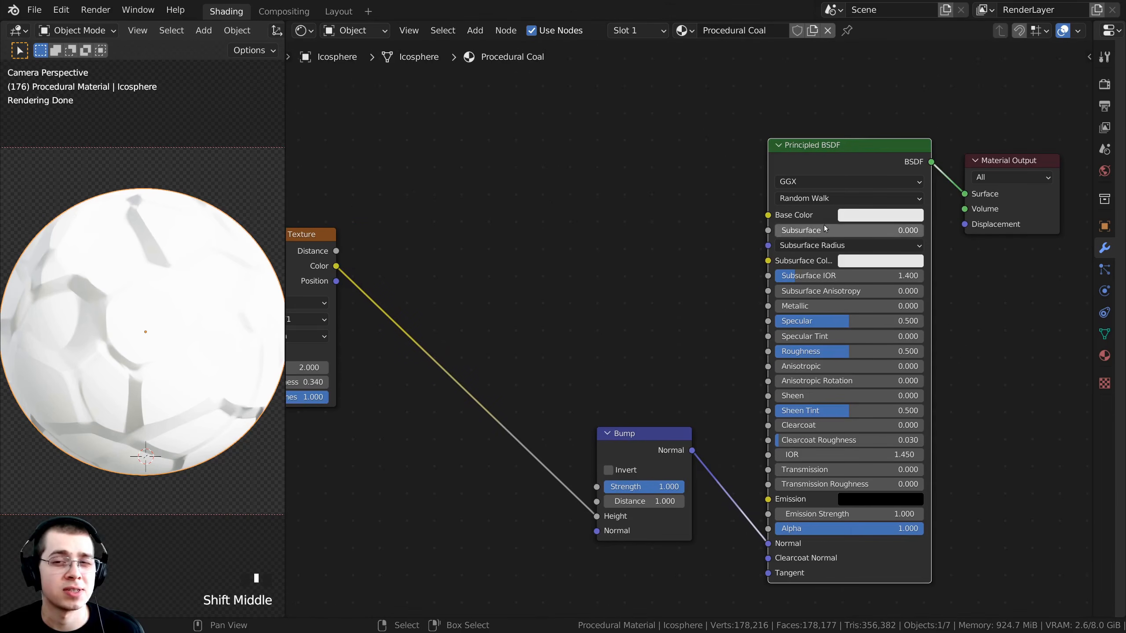
Step: Set the Principled BSDF's Base Color to black
left_click(871, 217)
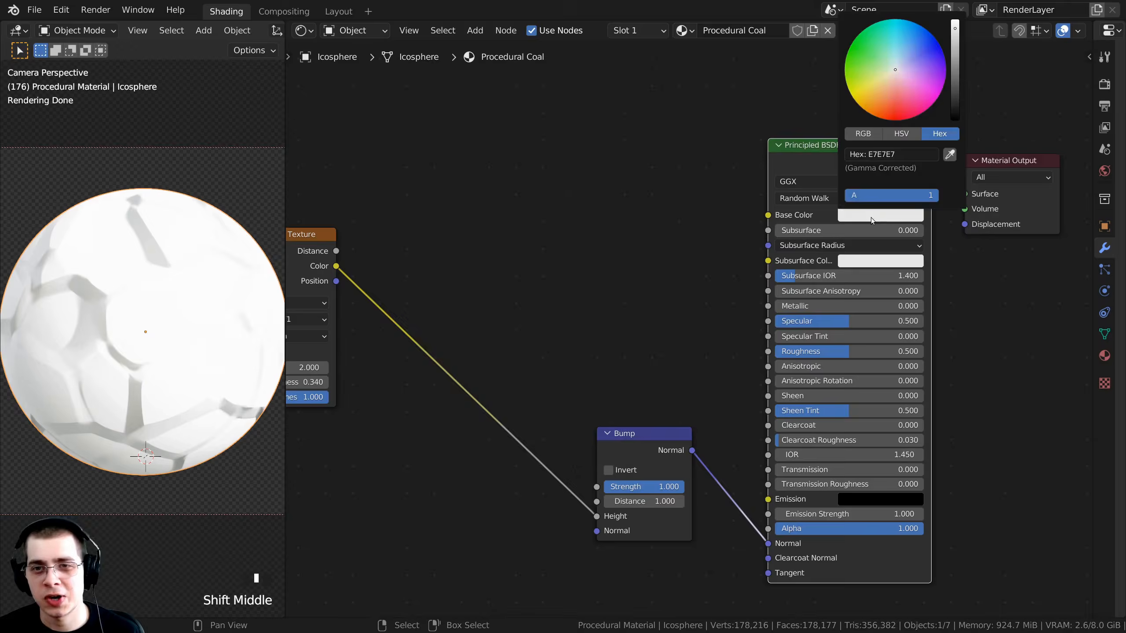
left_click_drag(955, 38, 955, 119)
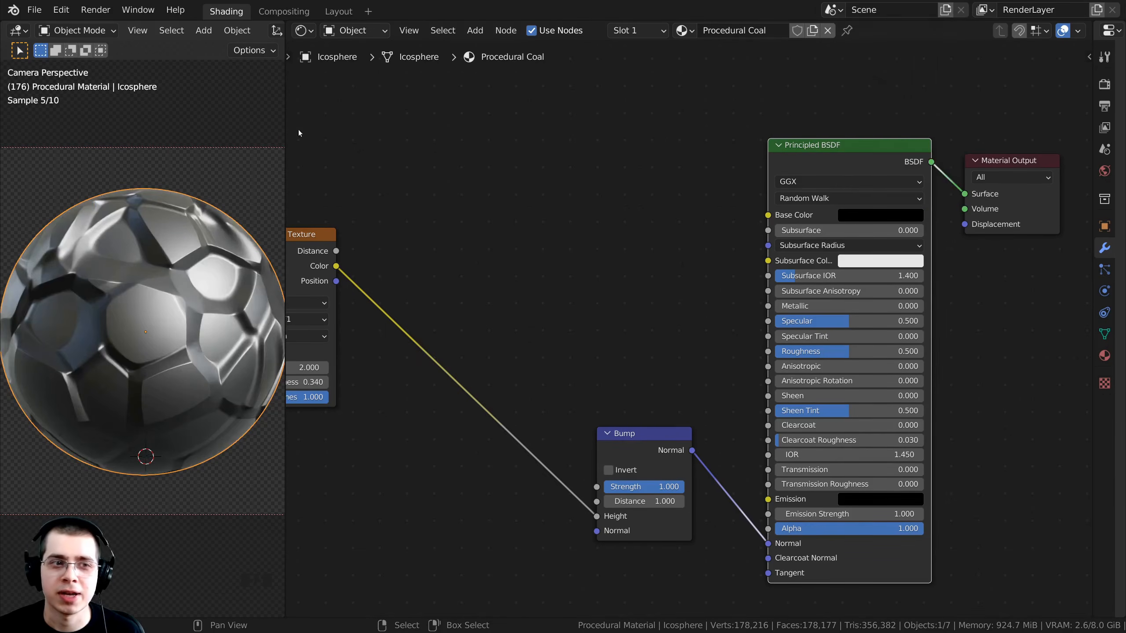
middle_click_drag(95, 257, 93, 277, "shift")
scroll(93, 278, "up", 3)
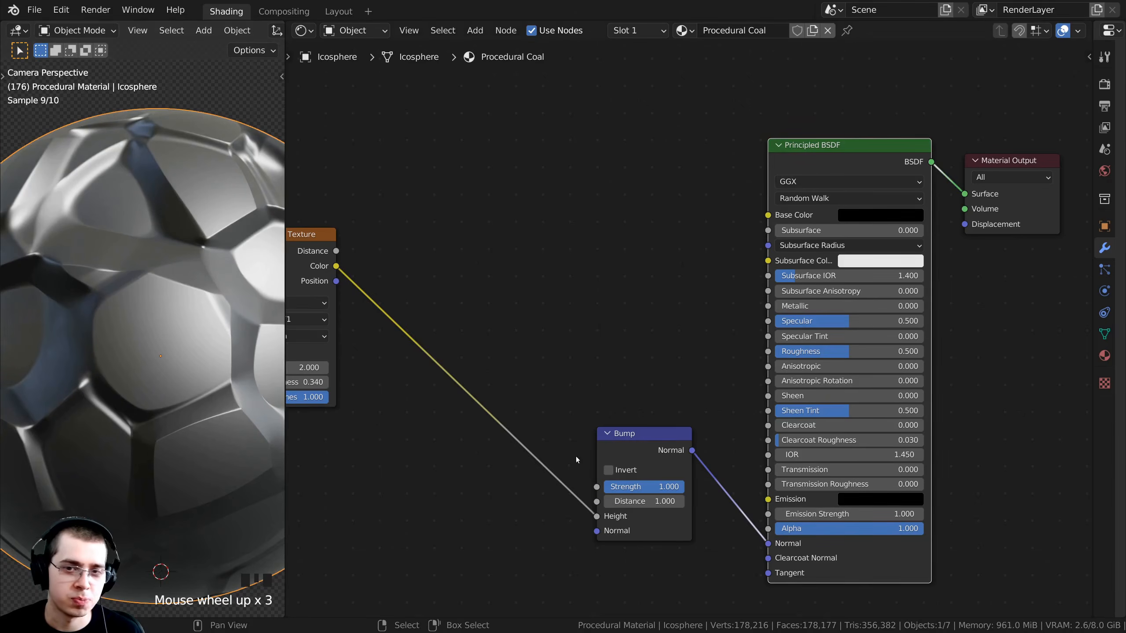
Step: Set the Bump node's Strength to 0.4 and inspect the softened relief on the sphere up close
scroll(572, 439, "down", 2)
middle_click_drag(583, 407, 582, 303)
scroll(582, 303, "up", 2)
left_click_drag(634, 323, 624, 332)
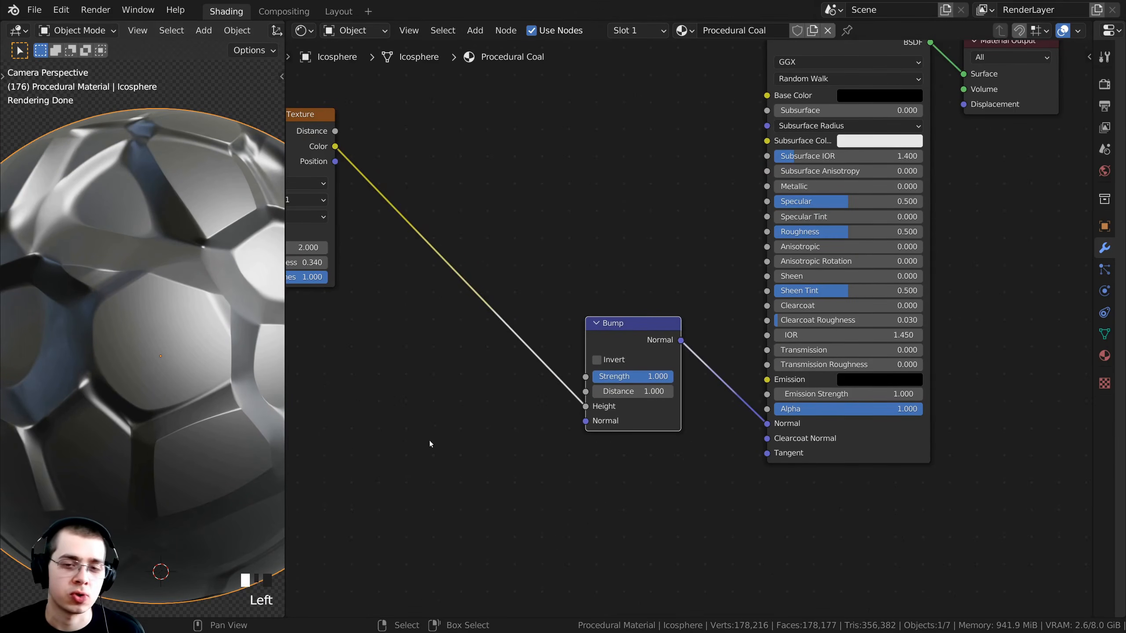
middle_click_drag(428, 444, 426, 404)
scroll(417, 329, "up", 1)
scroll(530, 318, "up", 1)
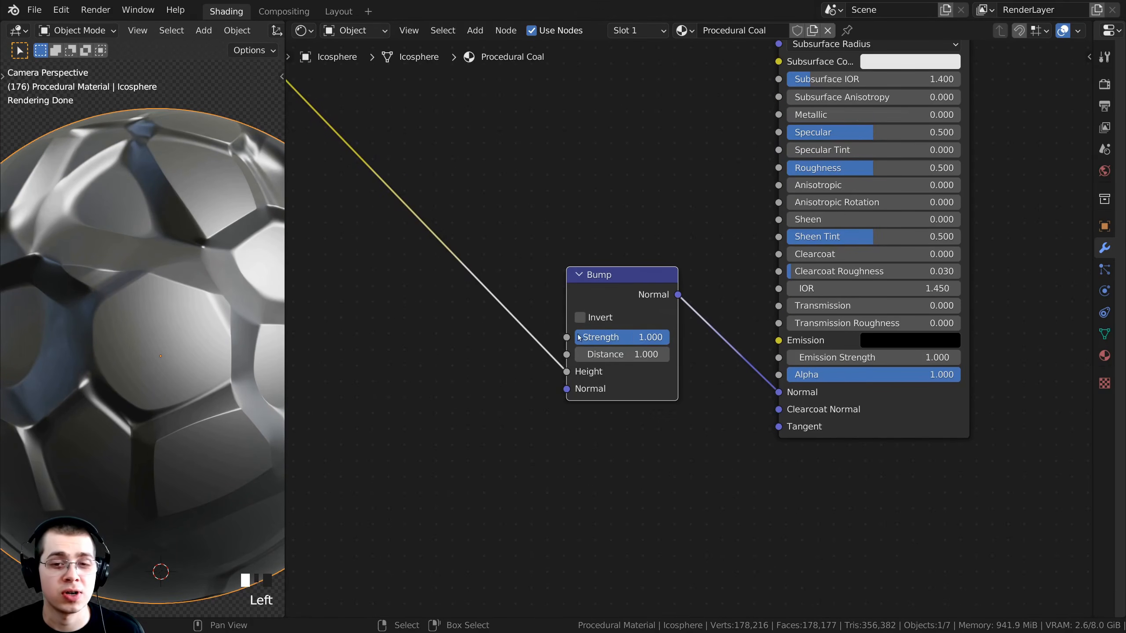
left_click(617, 336)
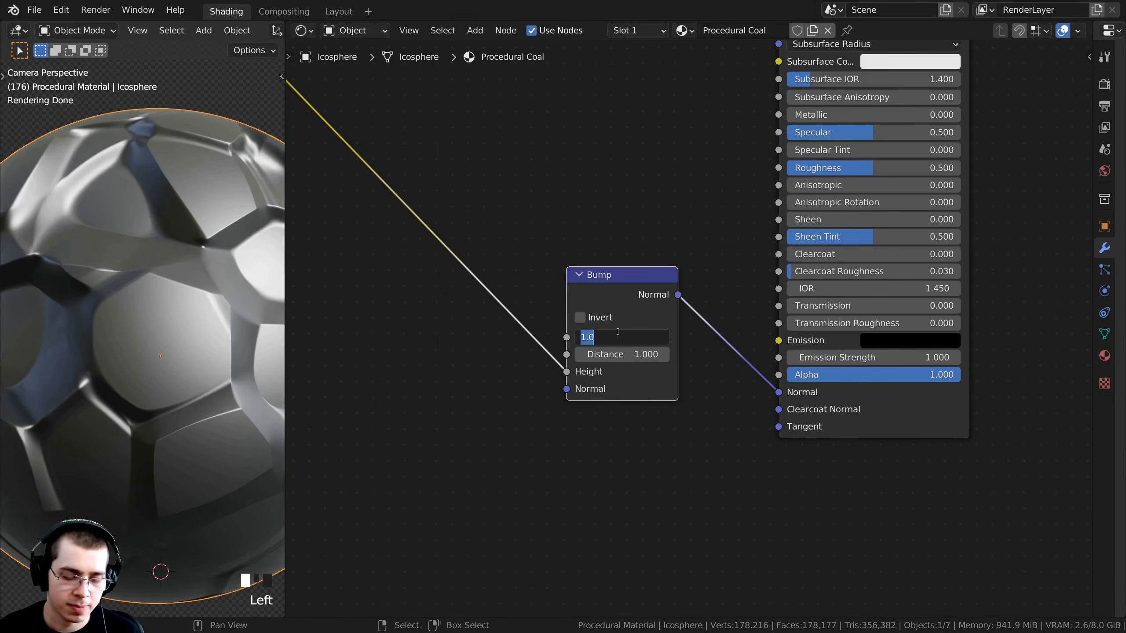
type("0.4")
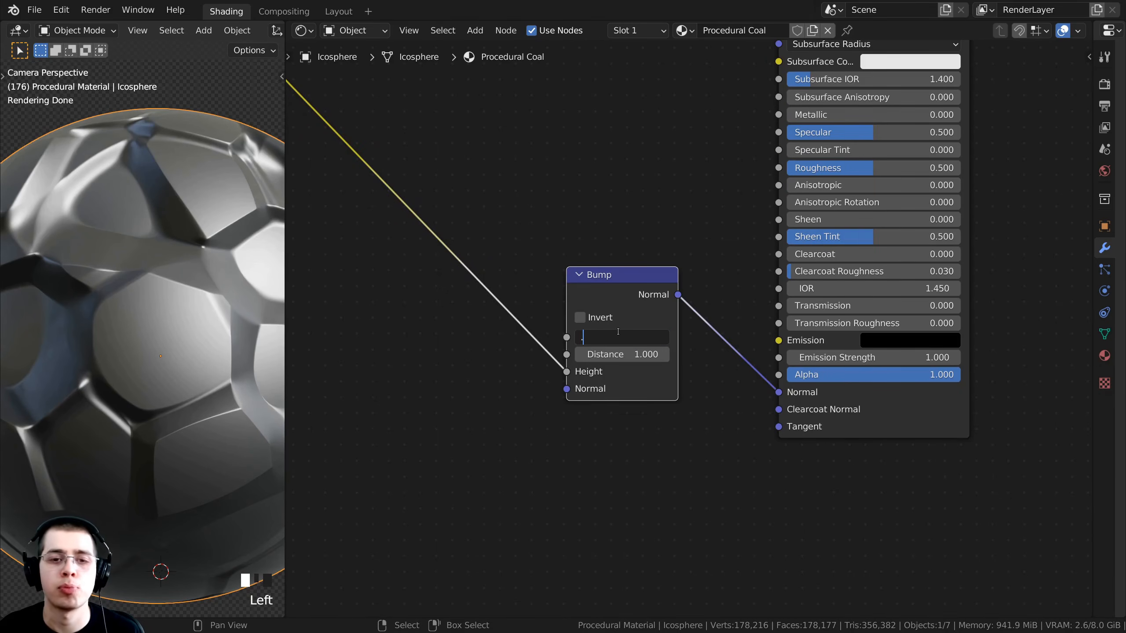
key("Return")
scroll(214, 335, "down", 3)
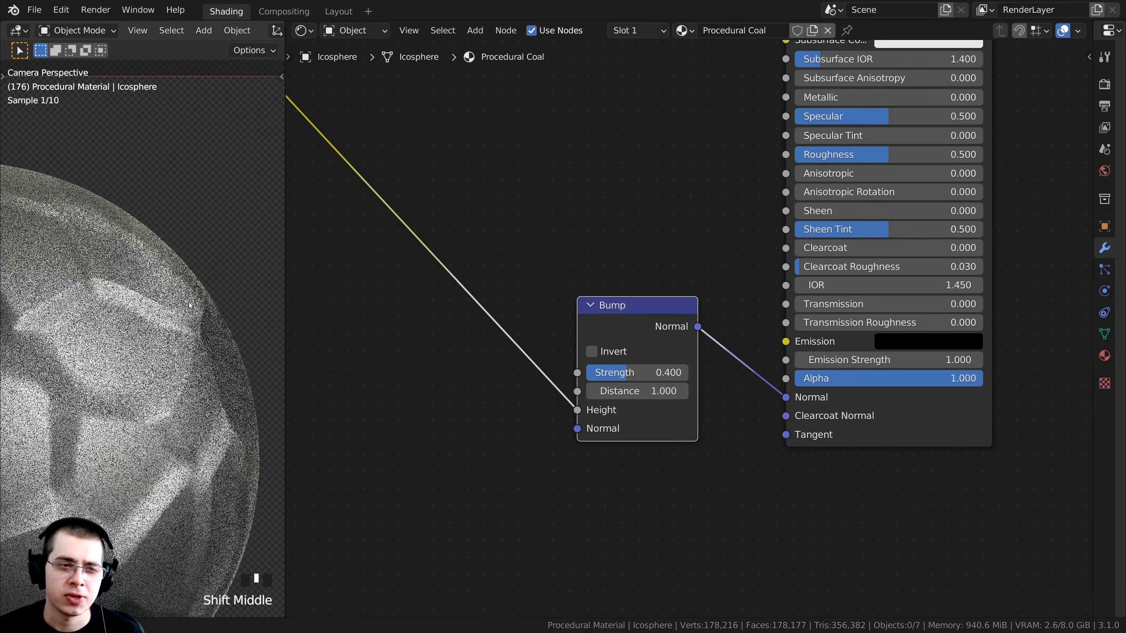
middle_click_drag(171, 225, 154, 244, "shift")
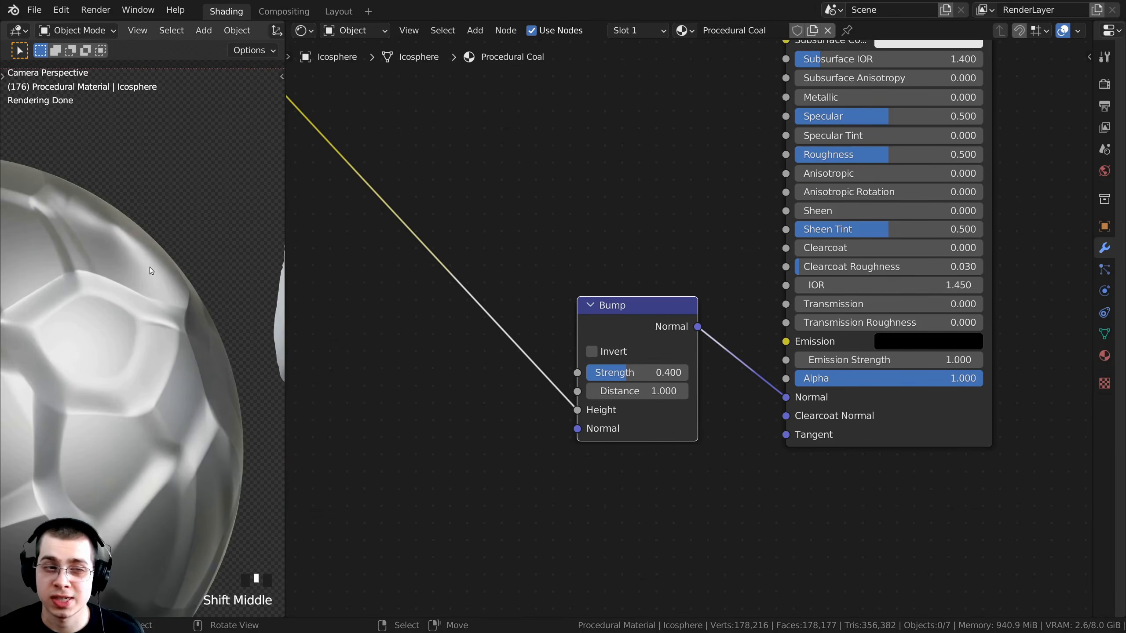
scroll(149, 266, "up", 3)
left_click(757, 387)
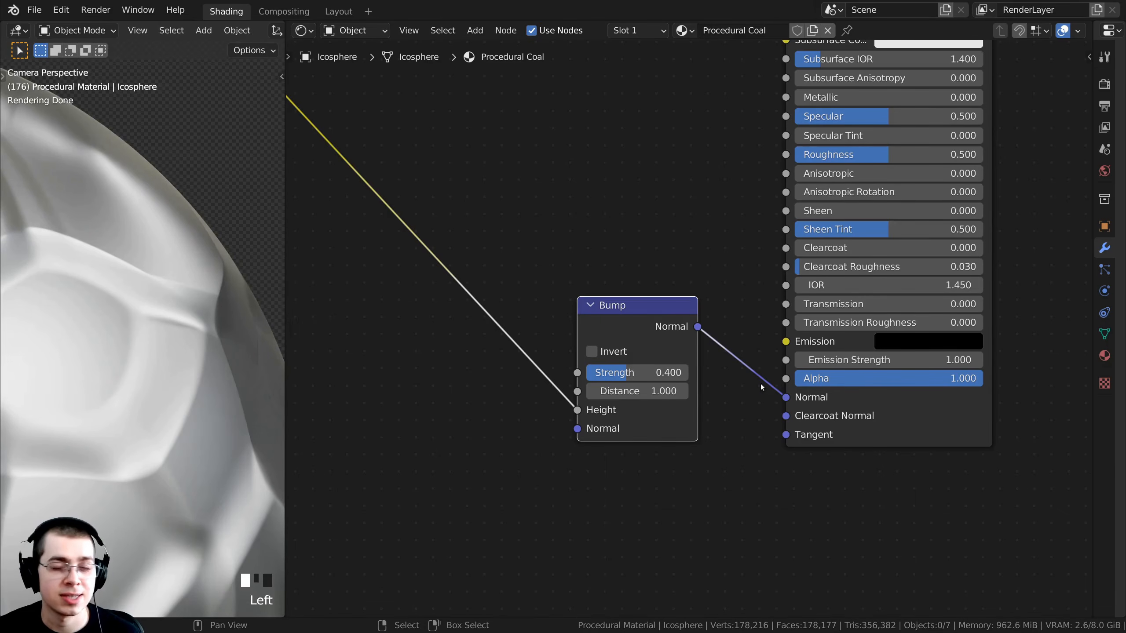
Step: Make room in the node tree and add a Noise Texture node directly below the Voronoi Texture
scroll(645, 262, "down", 5)
middle_click_drag(646, 262, 615, 310)
left_click_drag(891, 151, 891, 215)
scroll(387, 252, "down", 3)
middle_click_drag(388, 252, 403, 210)
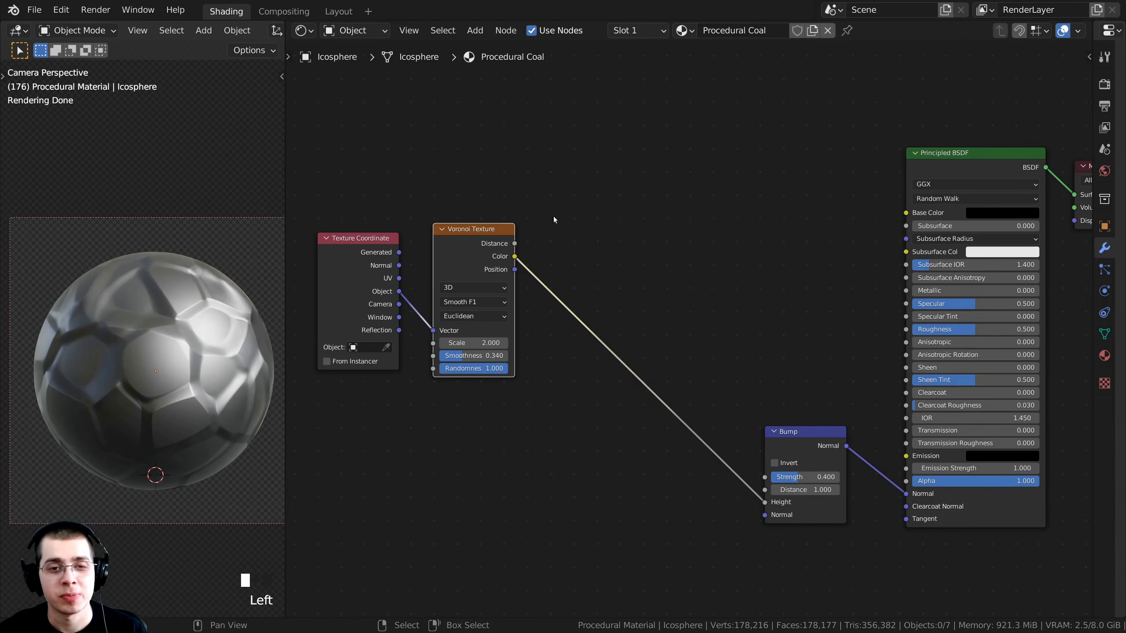
key("shift+a")
left_click(514, 212)
type("noi")
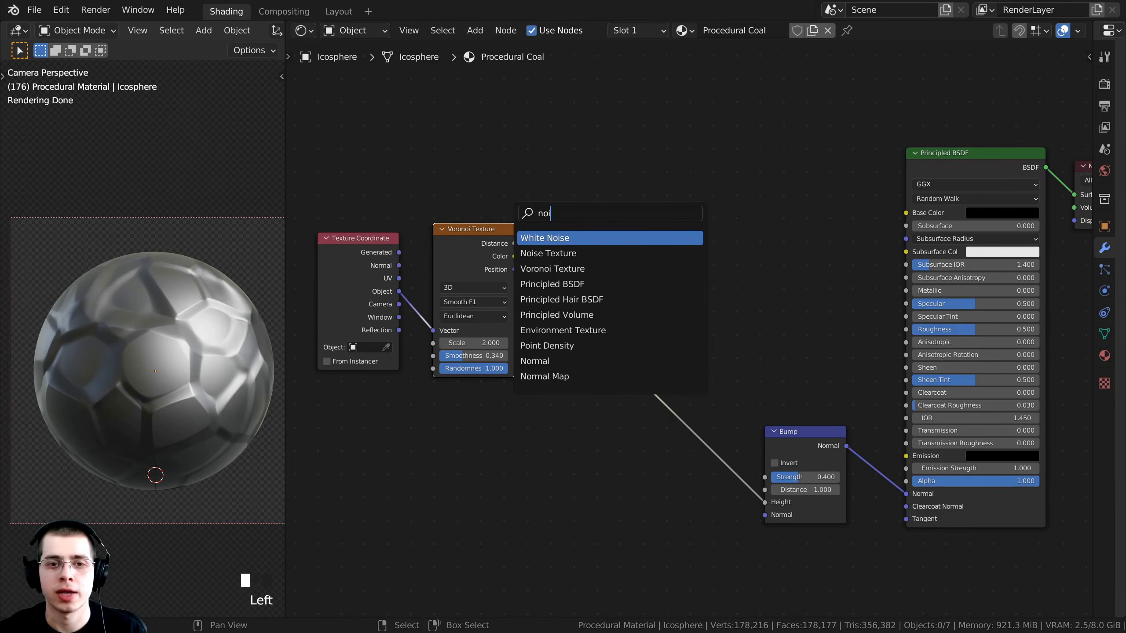
left_click(537, 255)
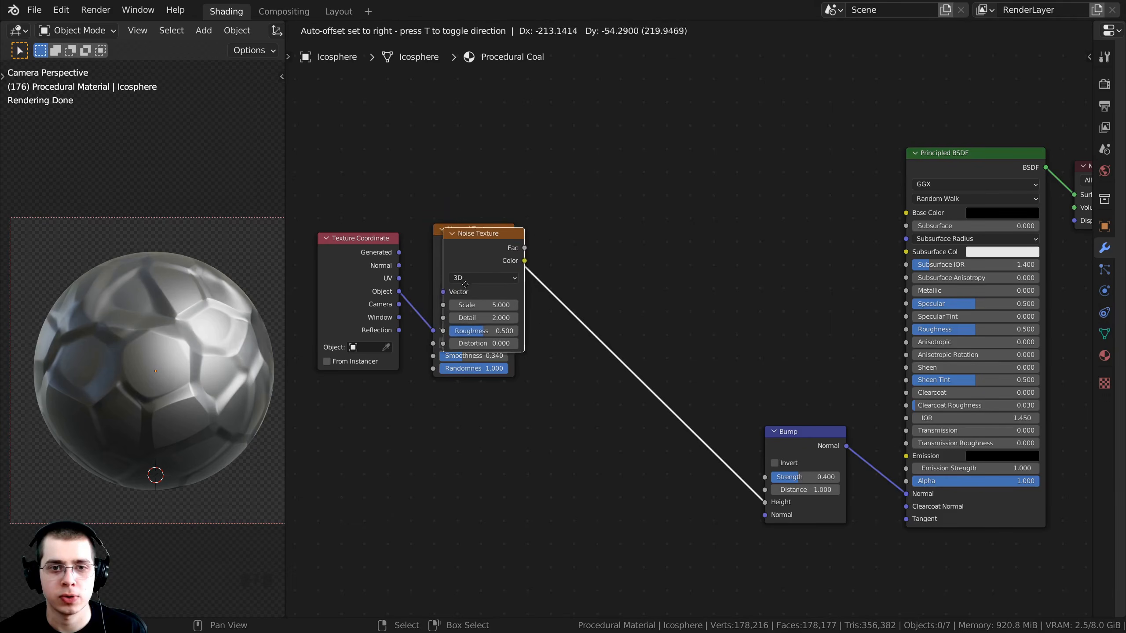
left_click(459, 431)
left_click_drag(470, 250, 470, 203)
left_click_drag(469, 389, 464, 348)
Step: Connect the Texture Coordinate's Object output to the Noise Texture's Vector input and preview the noise's Fac output on the sphere
middle_click_drag(390, 353, 429, 365)
scroll(428, 365, "up", 1)
left_click_drag(390, 325, 382, 335)
scroll(449, 365, "up", 1)
left_click_drag(490, 367, 494, 368)
left_click_drag(371, 313, 480, 434)
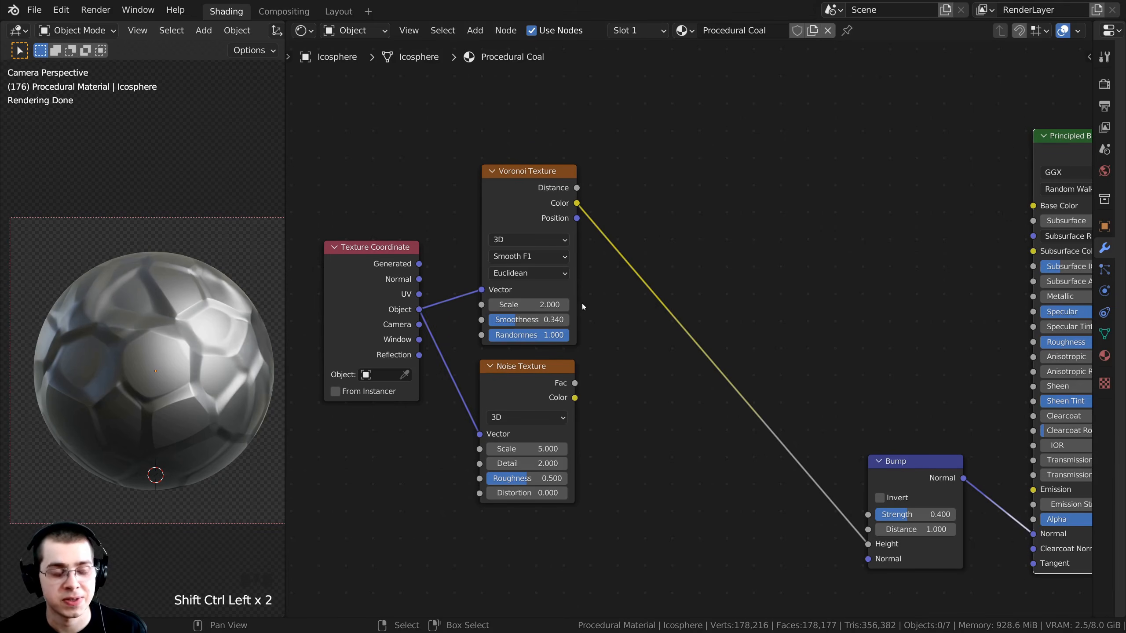
left_click(524, 377, "ctrl+shift")
scroll(194, 345, "up", 1)
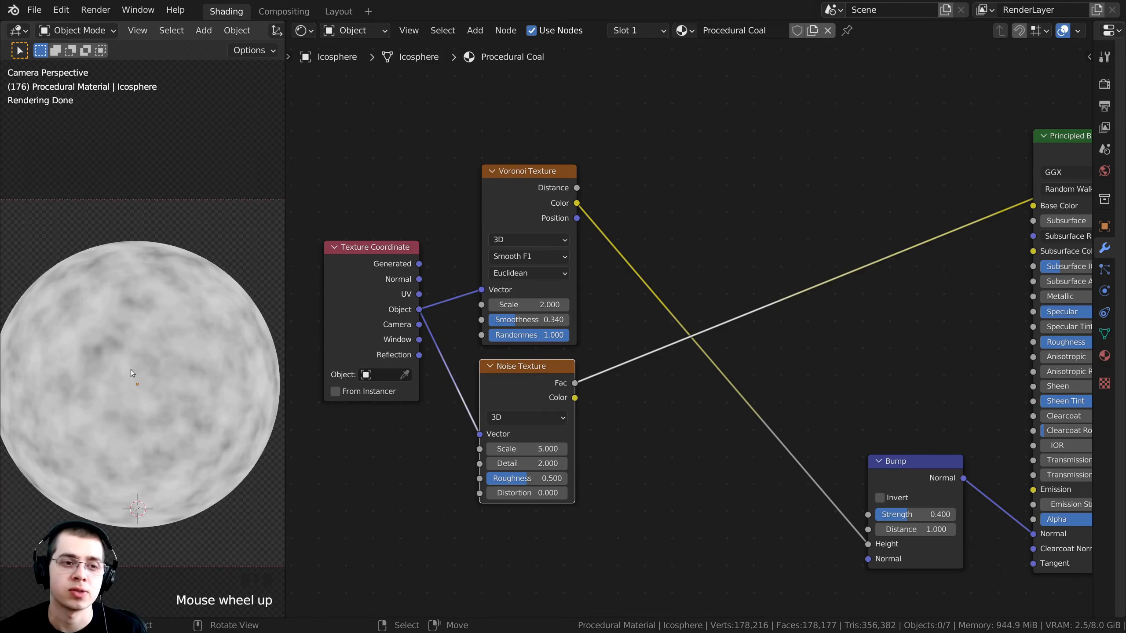
scroll(502, 390, "up", 2)
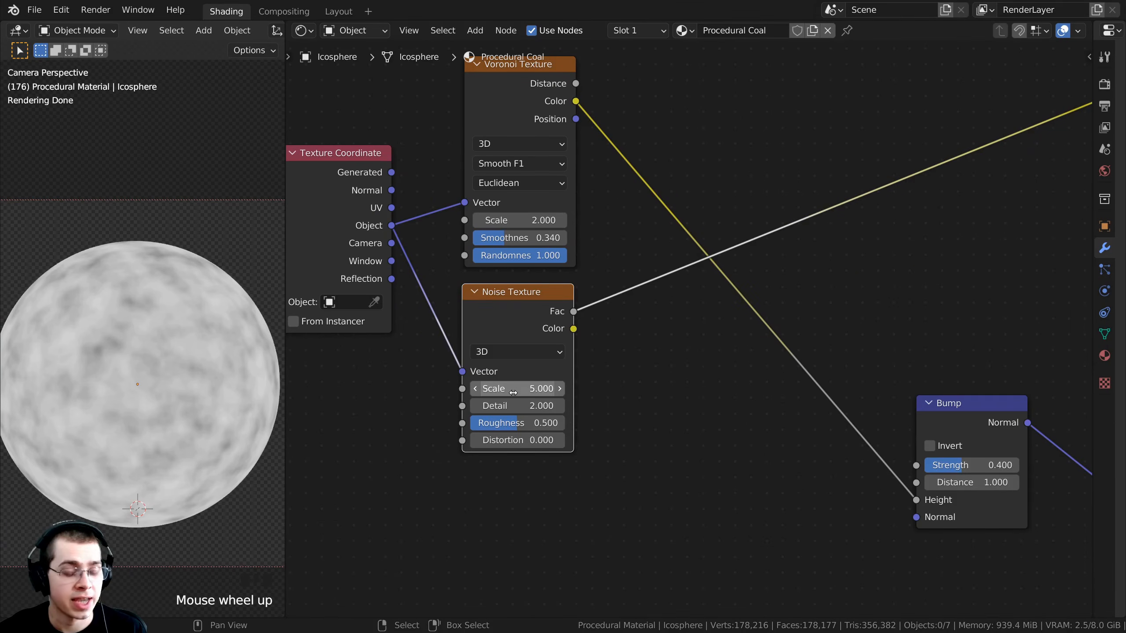
Step: Set the Noise Texture's Scale to 2 and its Detail to 15
left_click(514, 389)
type("2")
left_click(596, 392)
scroll(457, 269, "up", 1)
scroll(203, 413, "up", 1)
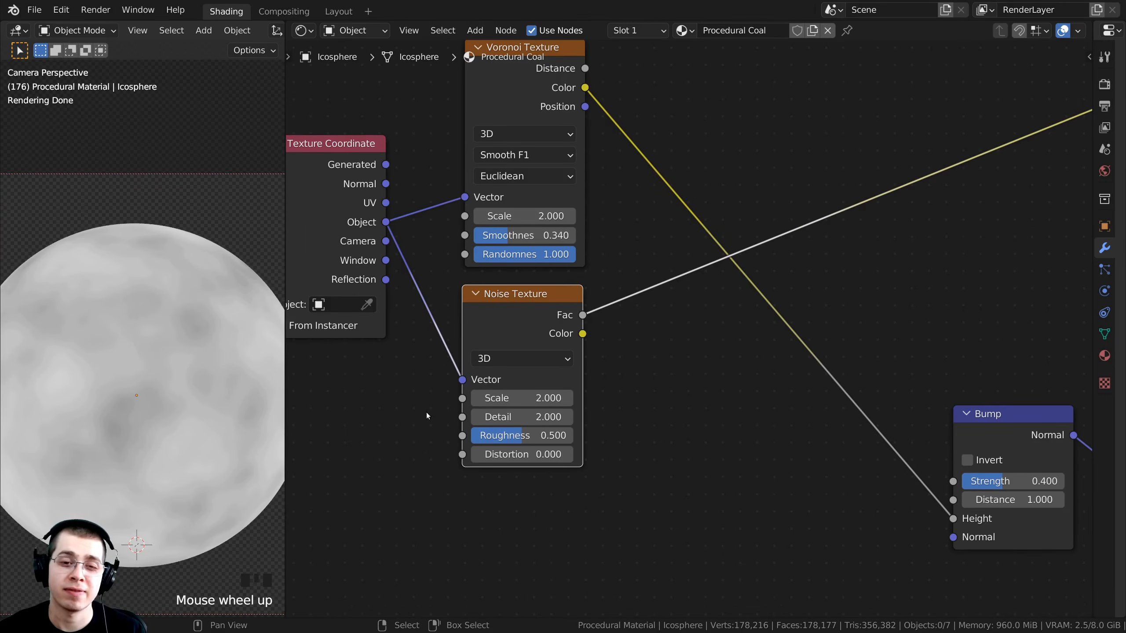
scroll(426, 412, "up", 2)
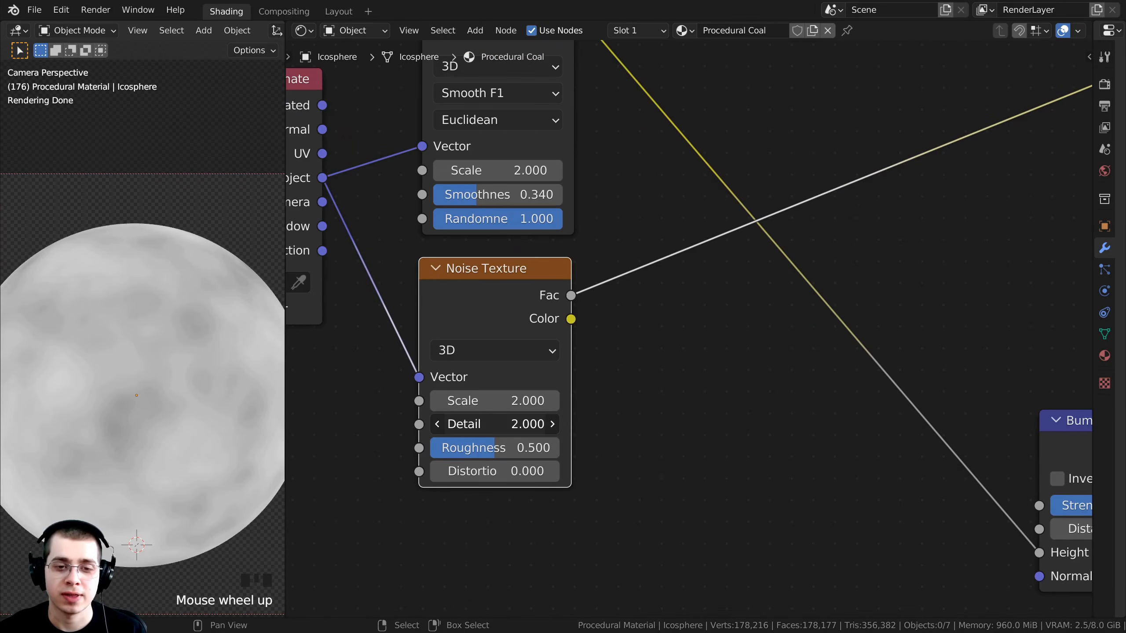
left_click_drag(469, 424, 523, 424)
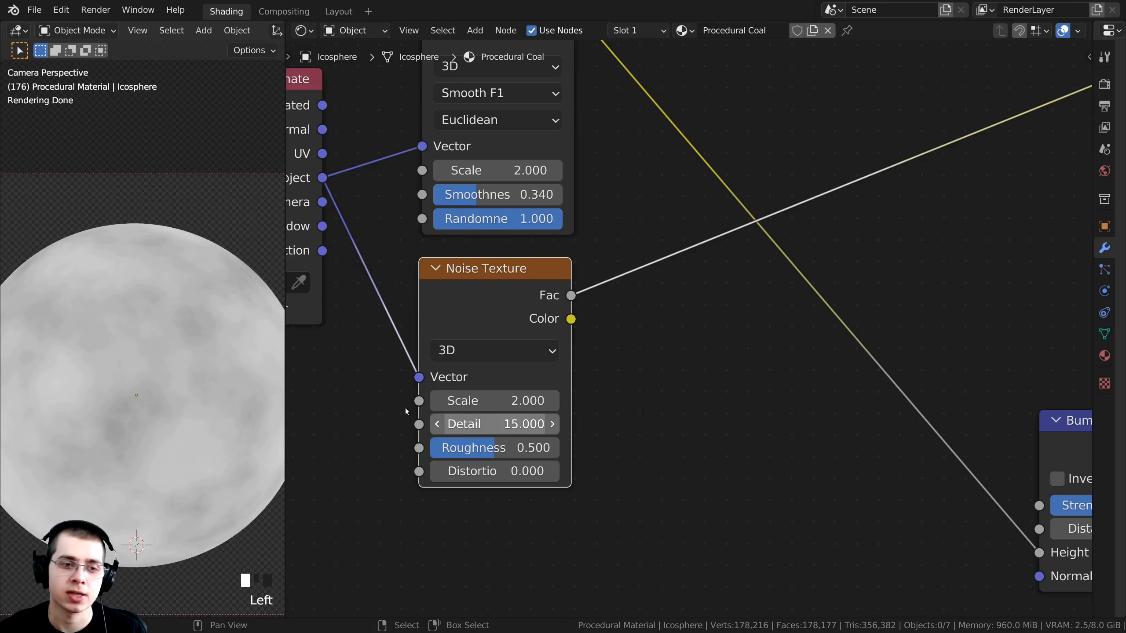
Step: Move the Bump node away from the Principled BSDF and insert a duplicate of it on the link into the shader's Normal input
scroll(549, 284, "down", 2)
scroll(549, 284, "down", 2)
scroll(462, 259, "up", 2)
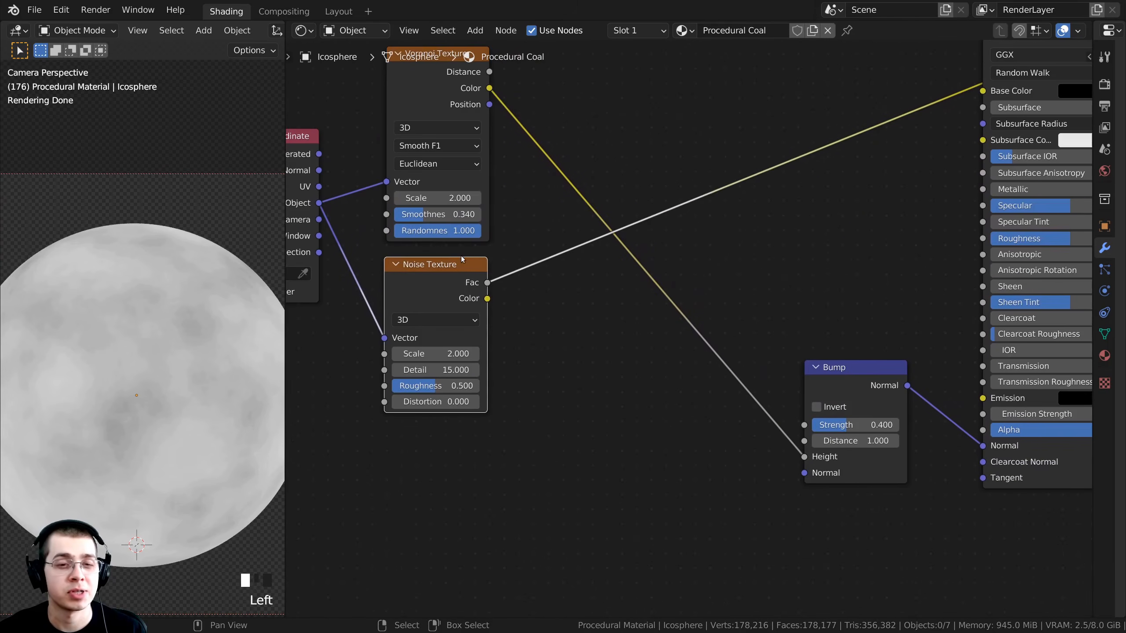
left_click_drag(892, 372, 743, 411)
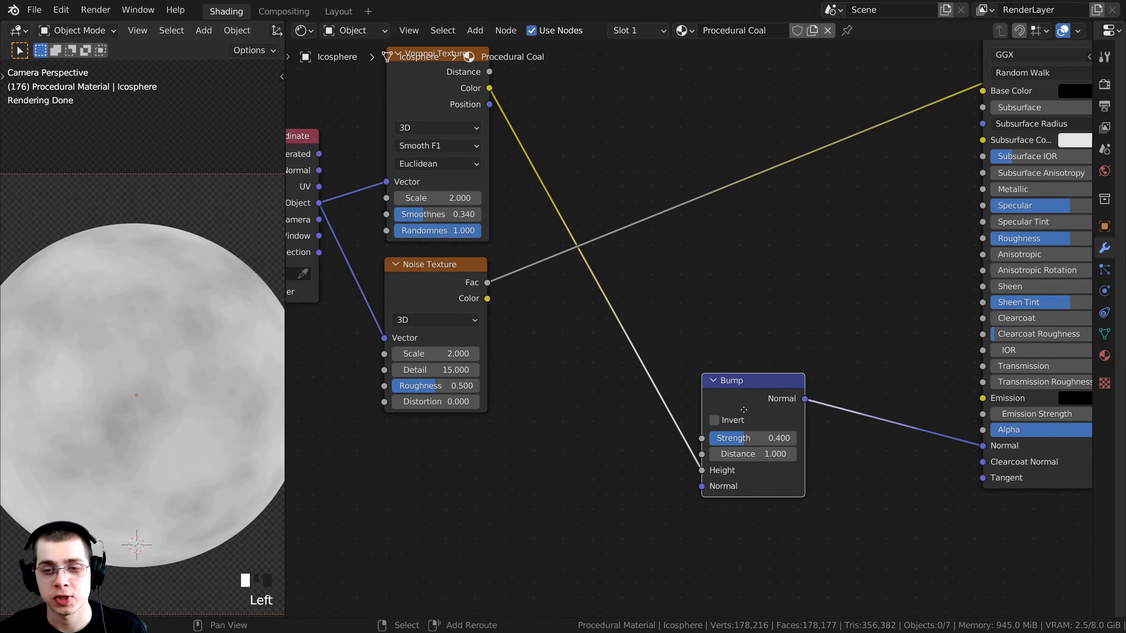
key("shift+d")
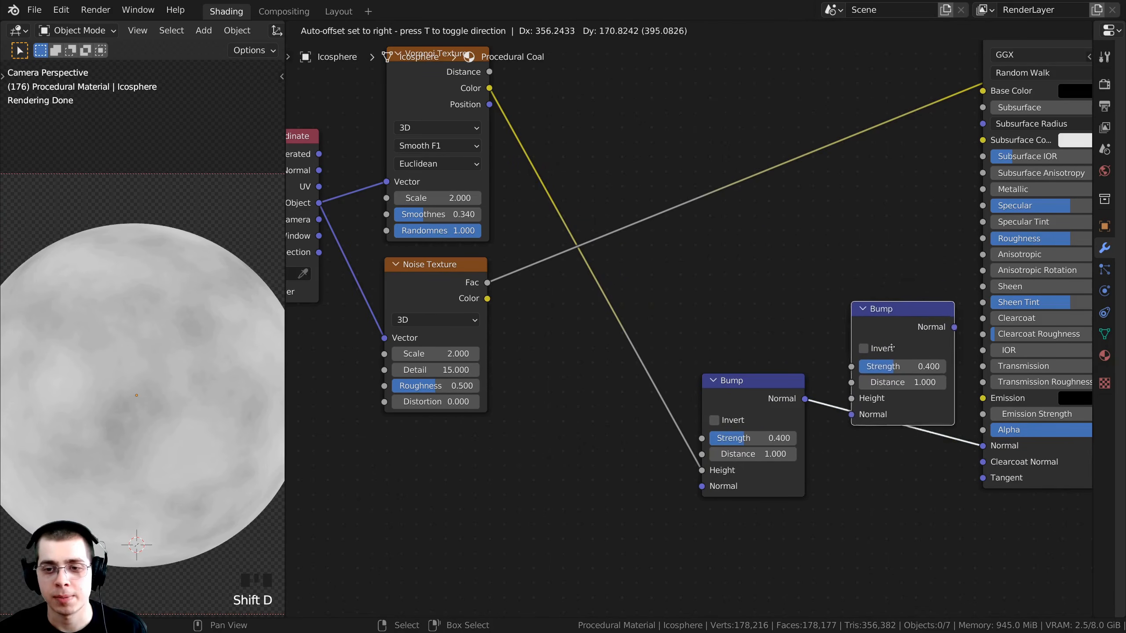
left_click(878, 389)
left_click_drag(900, 383, 882, 380)
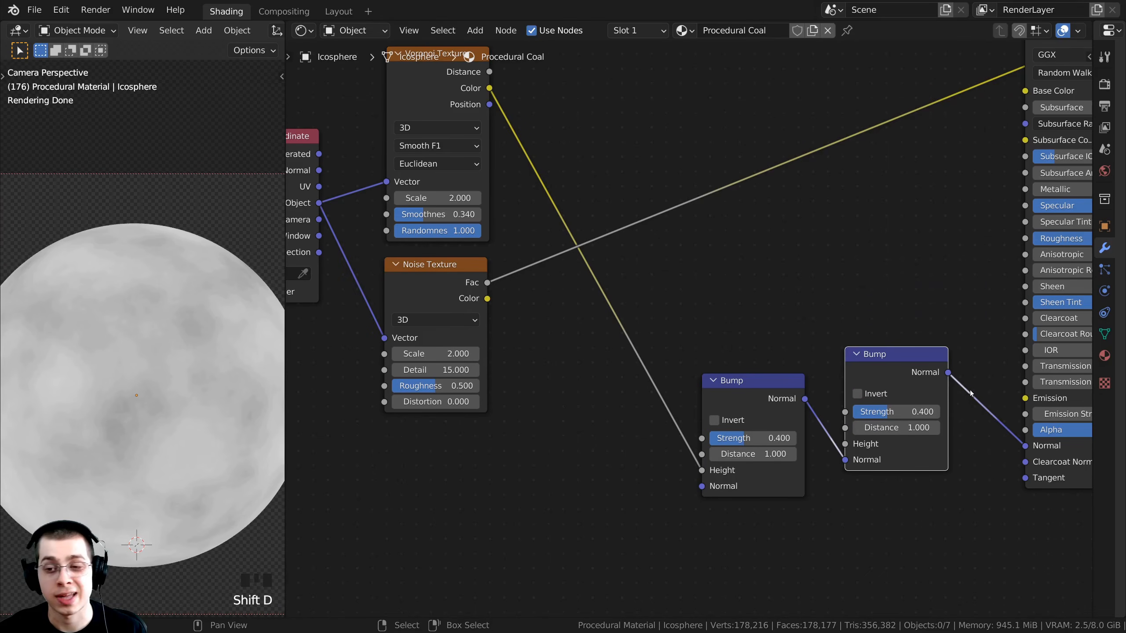
left_click_drag(888, 380, 906, 350)
Step: Connect the Noise Texture's Fac output to the second Bump's Height input and preview the first Bump's Normal output on the sphere
left_click_drag(862, 398, 725, 309)
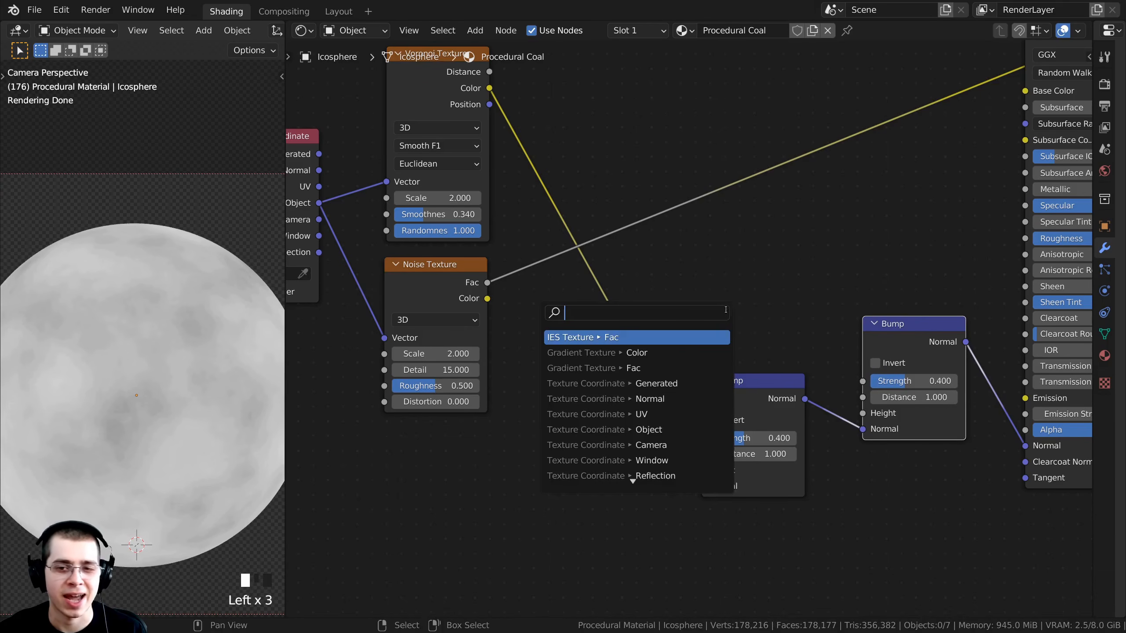
left_click(488, 287)
left_click_drag(488, 284, 862, 411)
scroll(736, 384, "down", 3)
middle_click_drag(736, 385, 694, 396)
mouse_move(691, 397)
left_mouse_down()
mouse_move(684, 404)
mouse_move(701, 406)
left_mouse_up()
middle_click_drag(738, 359, 665, 394)
scroll(665, 395, "up", 1)
left_click_drag(739, 385, 747, 376)
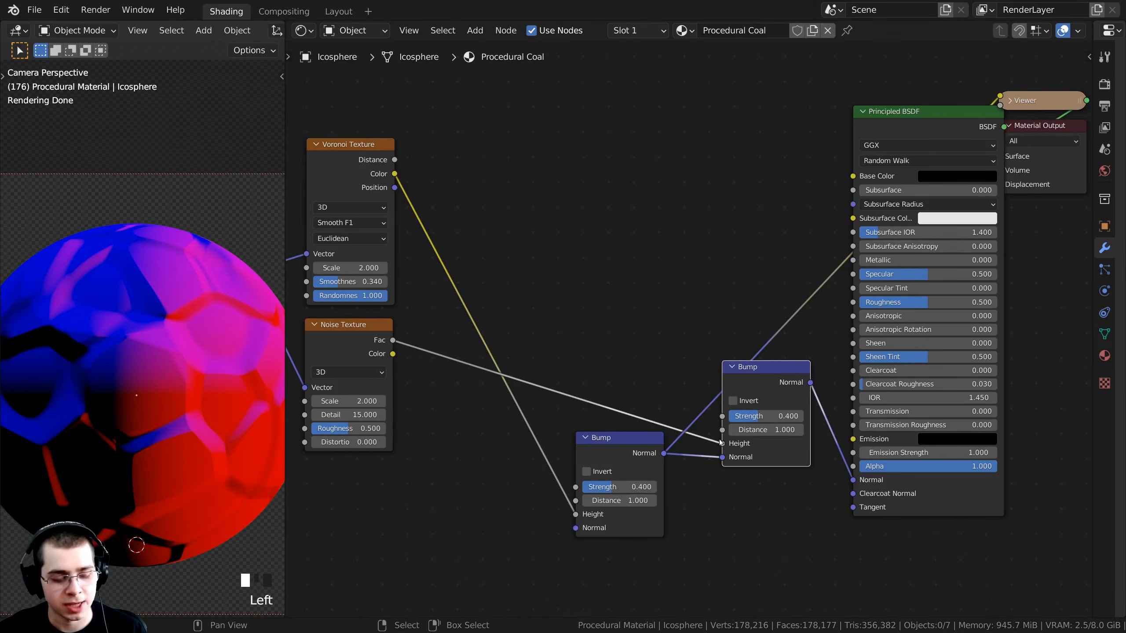
Step: Preview the second Bump node's Normal output and inspect the combined relief on the sphere up close
left_click(767, 374, "ctrl+shift")
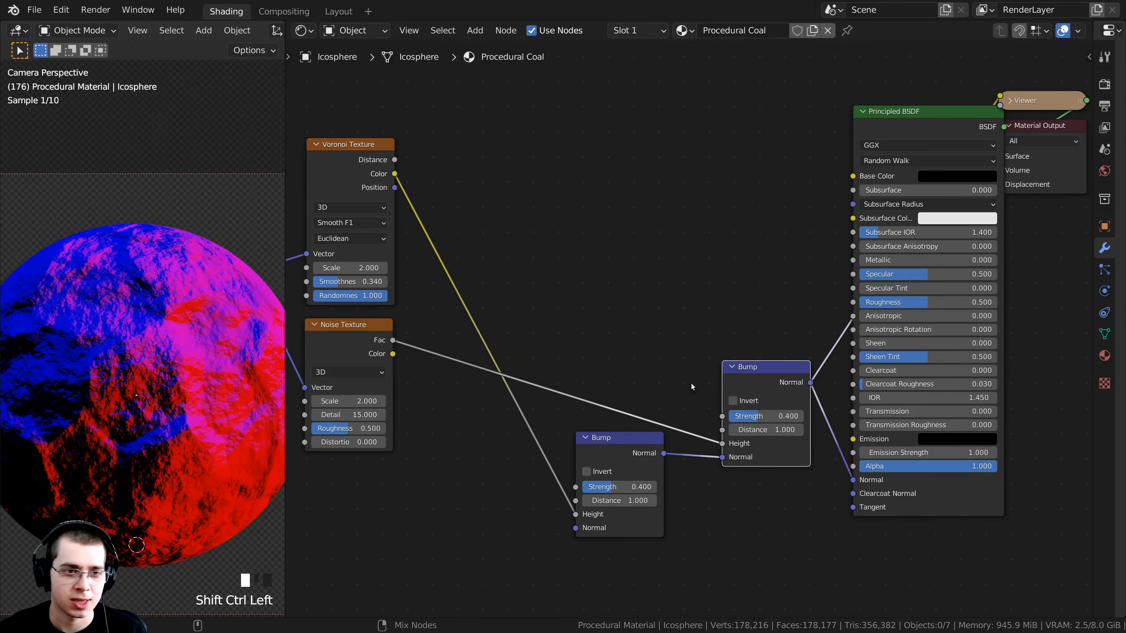
scroll(102, 270, "up", 6)
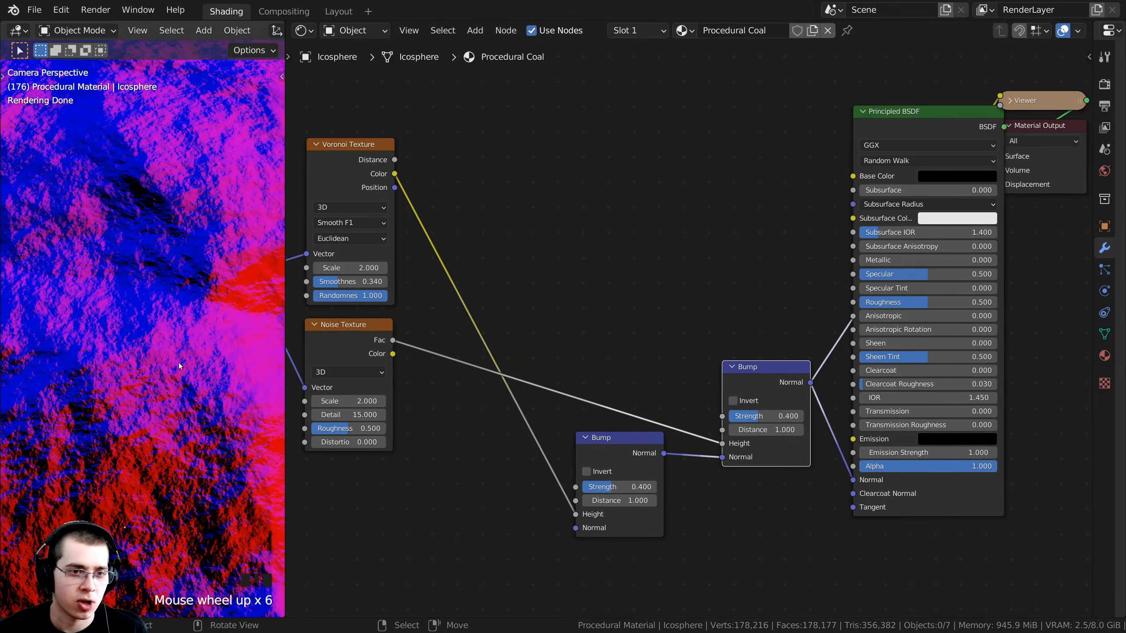
scroll(219, 244, "down", 2)
middle_click_drag(219, 244, 186, 399, "shift")
scroll(177, 431, "down", 1)
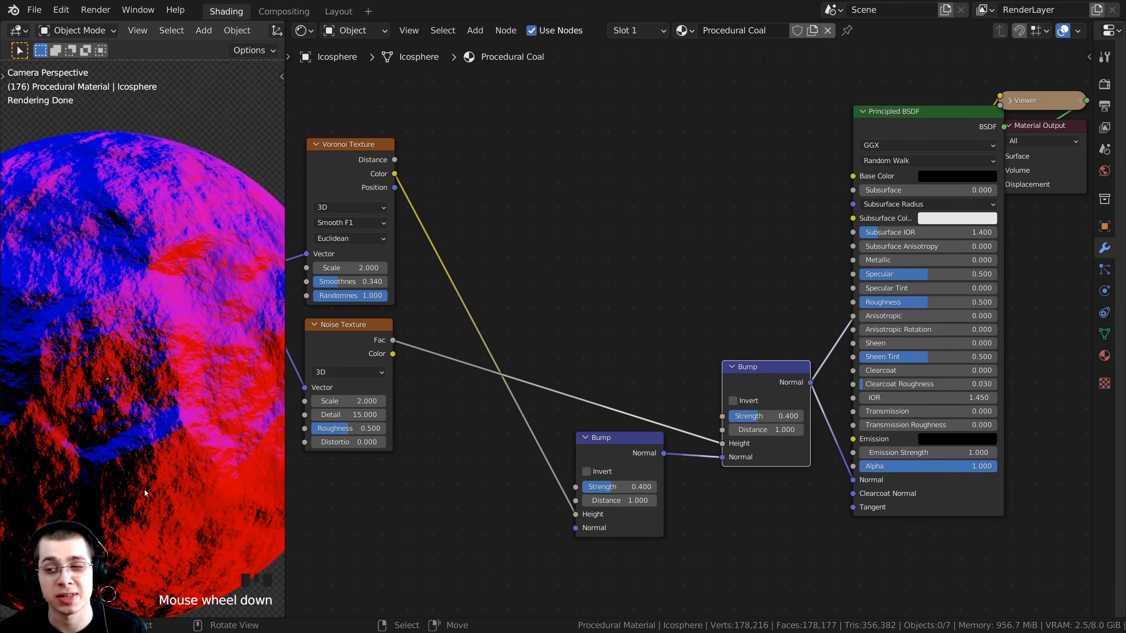
Step: Show the Principled BSDF on the sphere again and move the Material Output node clear of the shader
middle_click_drag(800, 290, 725, 374)
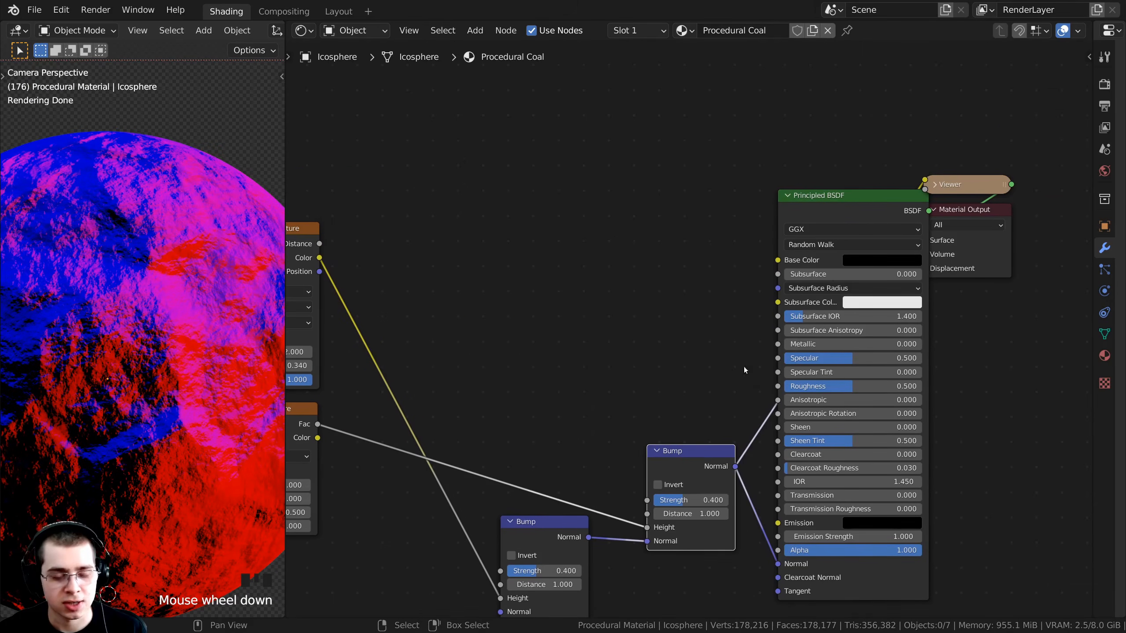
left_click(841, 198, "ctrl+shift")
left_click_drag(964, 212, 1005, 210)
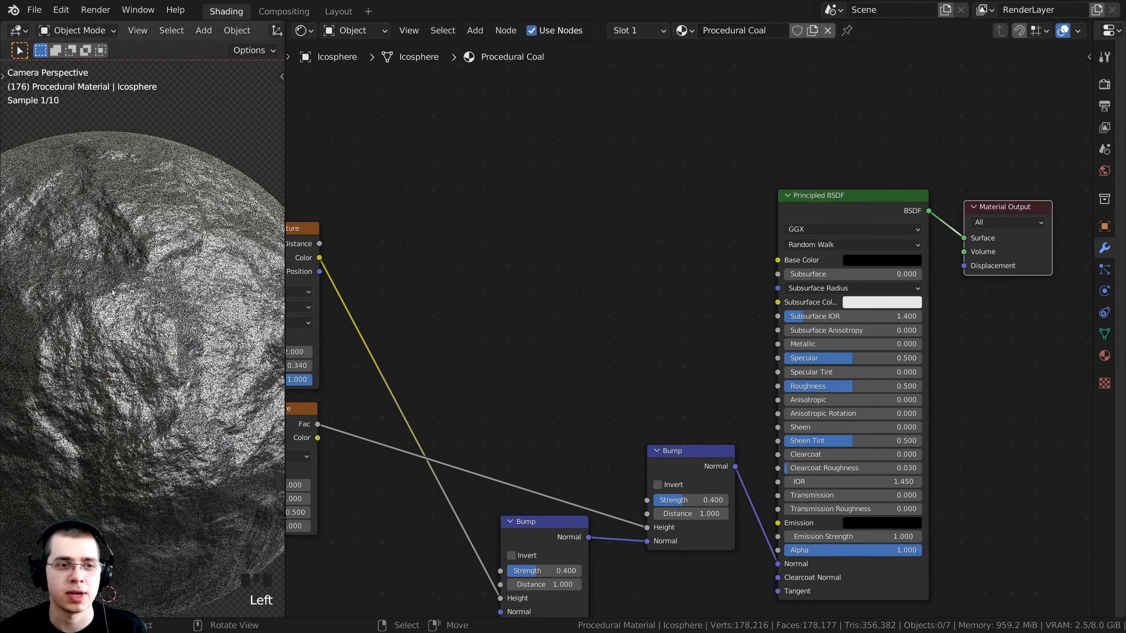
scroll(124, 287, "down", 2)
middle_click_drag(124, 287, 132, 257, "shift")
middle_click_drag(508, 359, 517, 317)
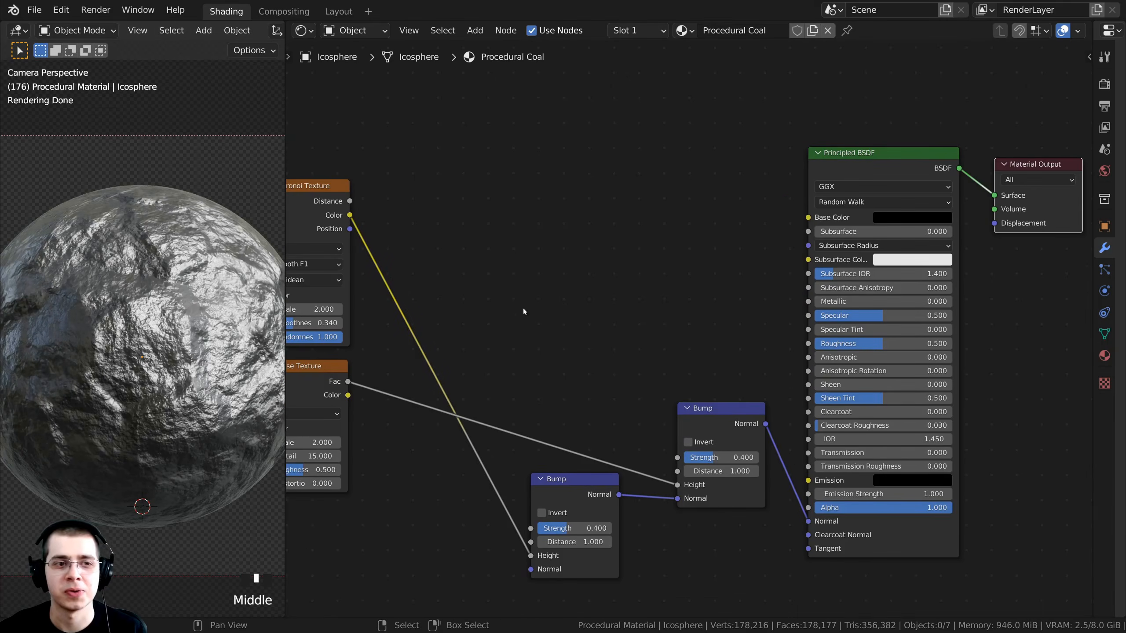
Step: Add a MixRGB node in the empty space between the Voronoi Texture and the Principled BSDF
scroll(517, 319, "up", 1)
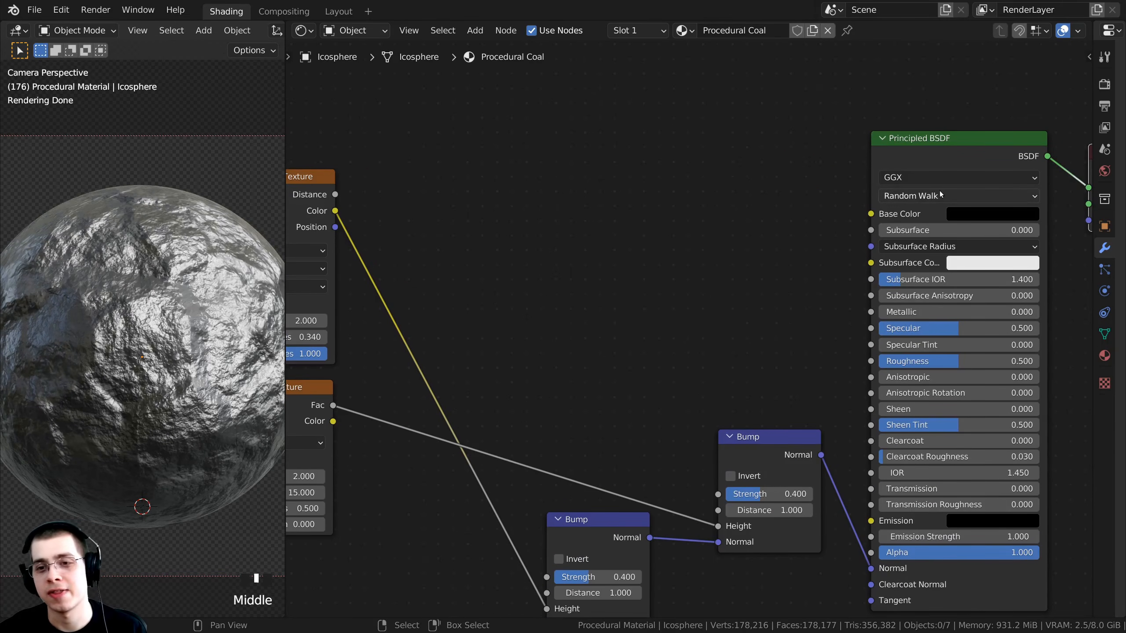
scroll(695, 208, "down", 1)
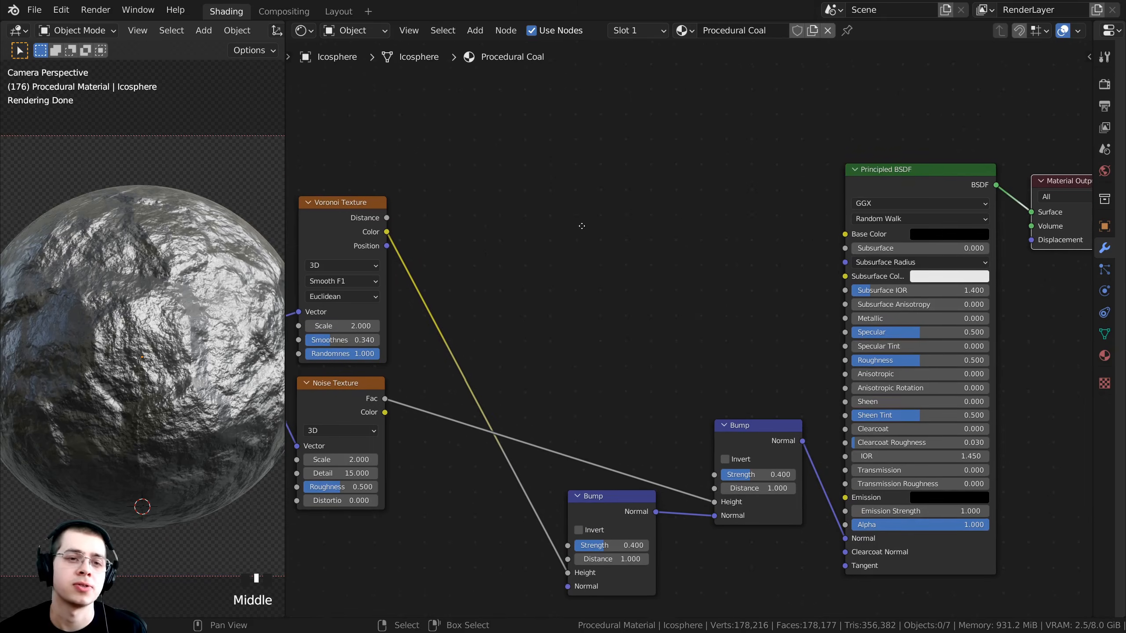
key("shift+a")
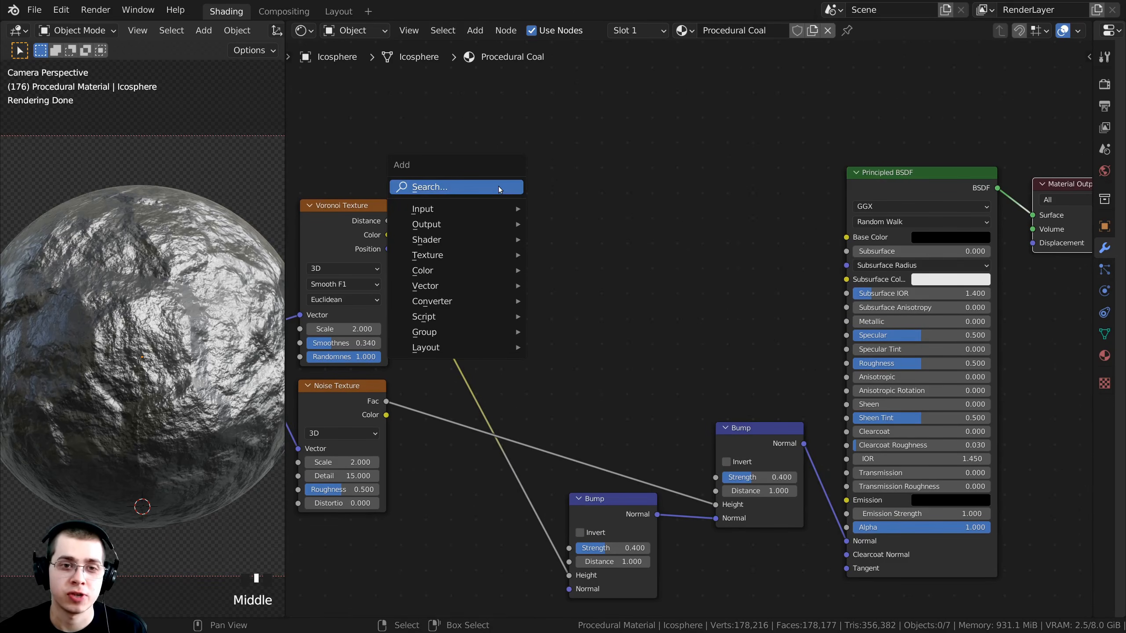
left_click(497, 187)
type("mix")
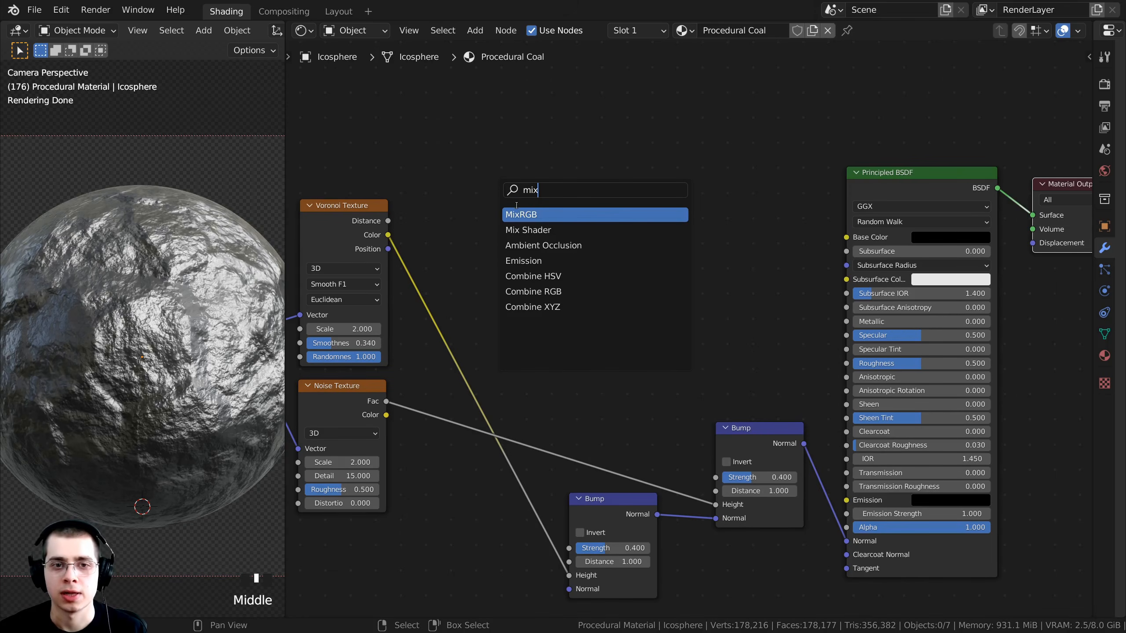
left_click(547, 232)
scroll(549, 239, "up", 1)
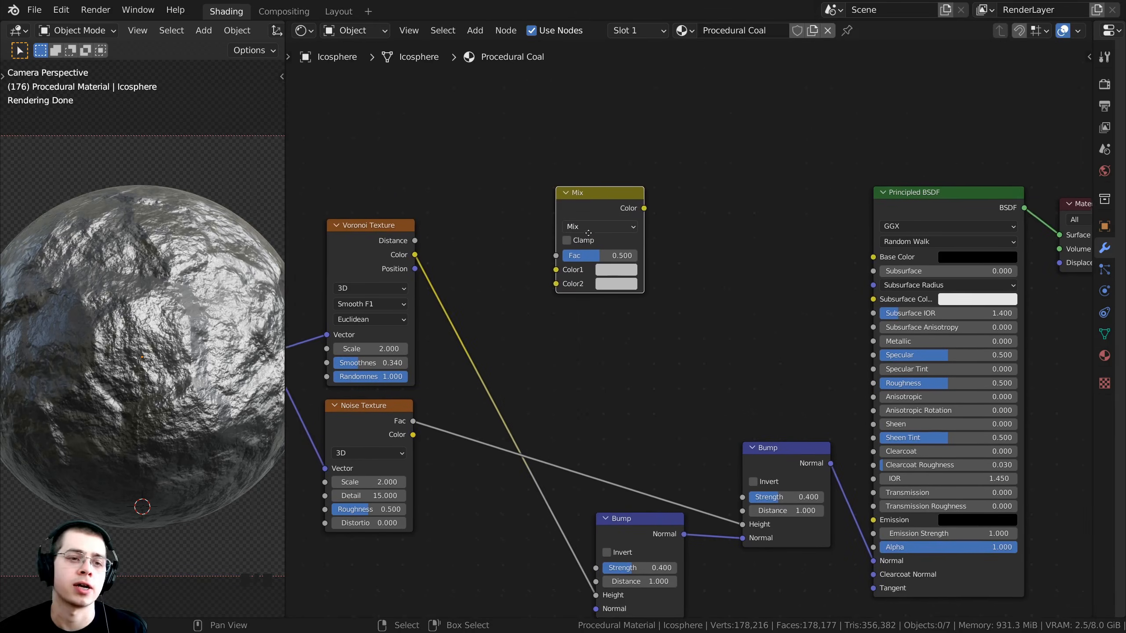
Step: Connect the Voronoi Texture's Color output to the Mix node's Color1 and the Noise Texture's Fac output to Color2
middle_click_drag(563, 266, 626, 261)
scroll(626, 260, "up", 1)
left_click(383, 218)
left_click(379, 421)
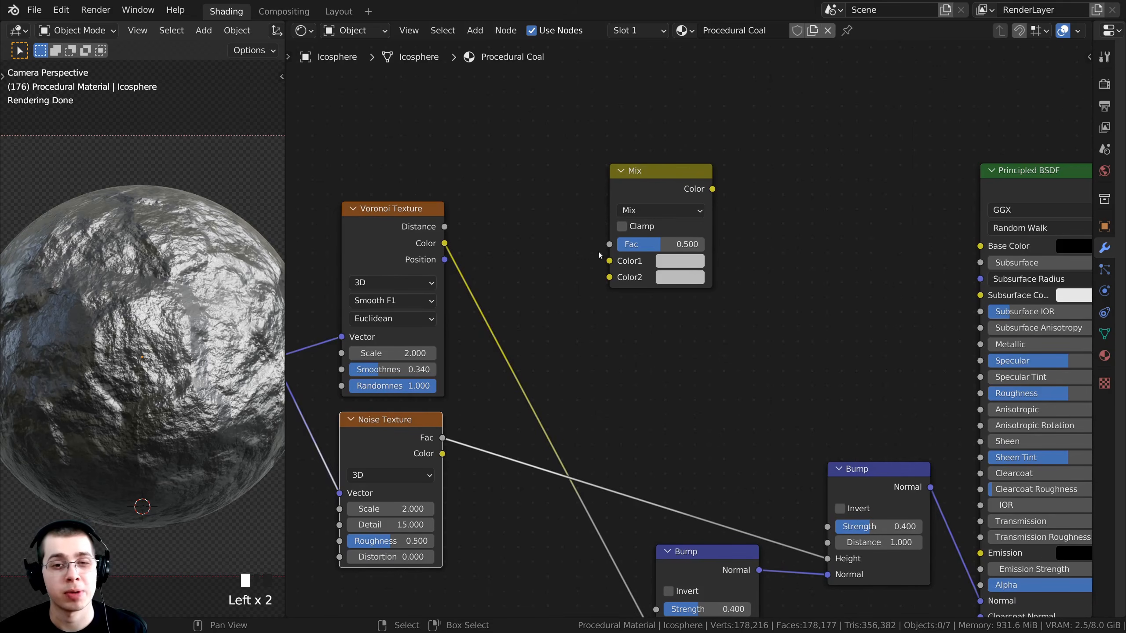
middle_click_drag(617, 241, 596, 245)
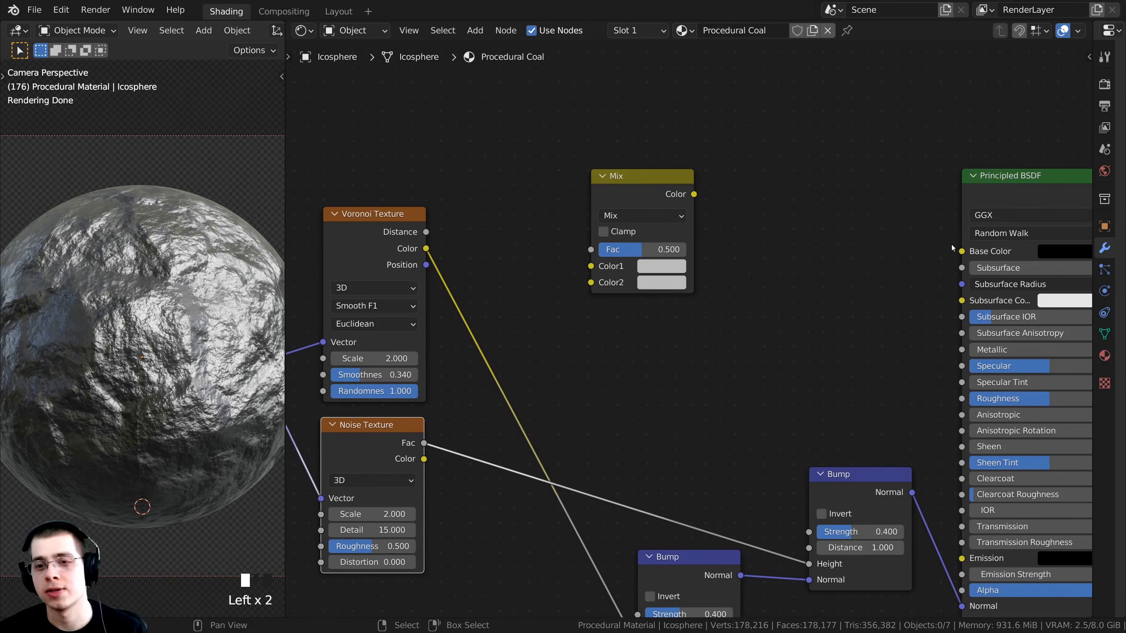
scroll(443, 322, "up", 3)
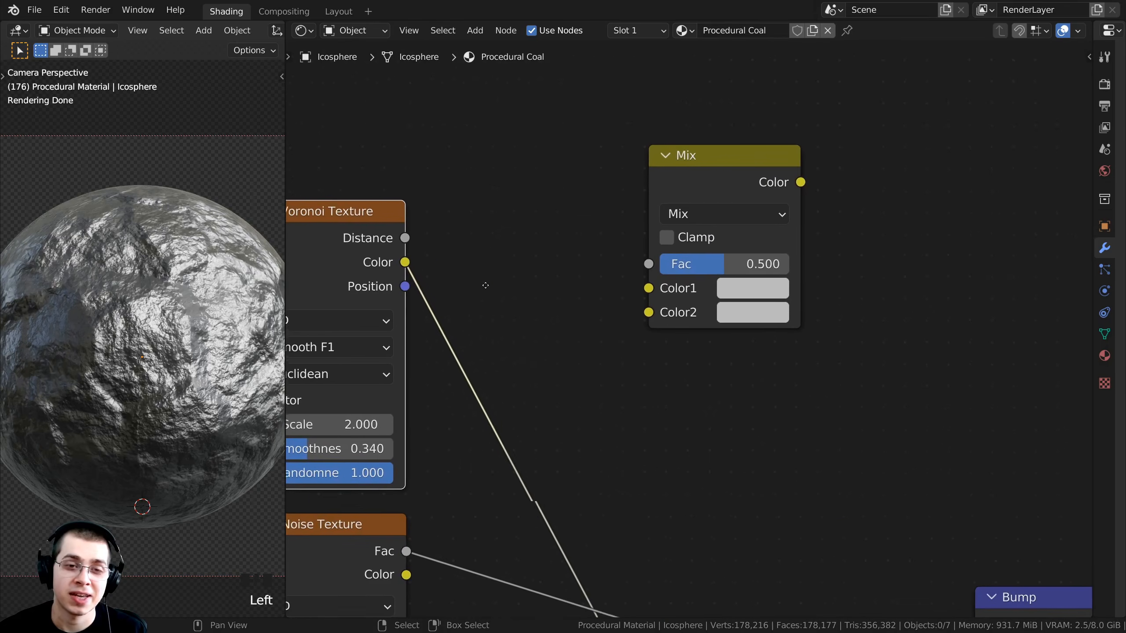
left_click_drag(460, 273, 664, 296)
scroll(468, 459, "down", 3, "shift")
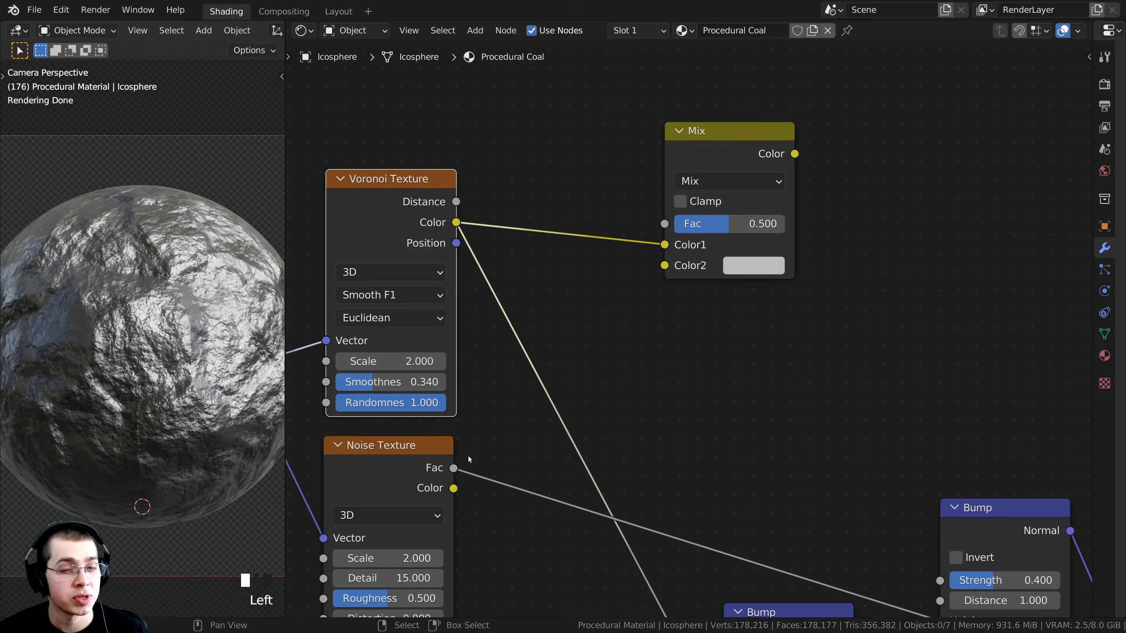
left_click_drag(453, 469, 663, 266)
scroll(676, 260, "down", 1)
middle_click_drag(676, 260, 636, 294)
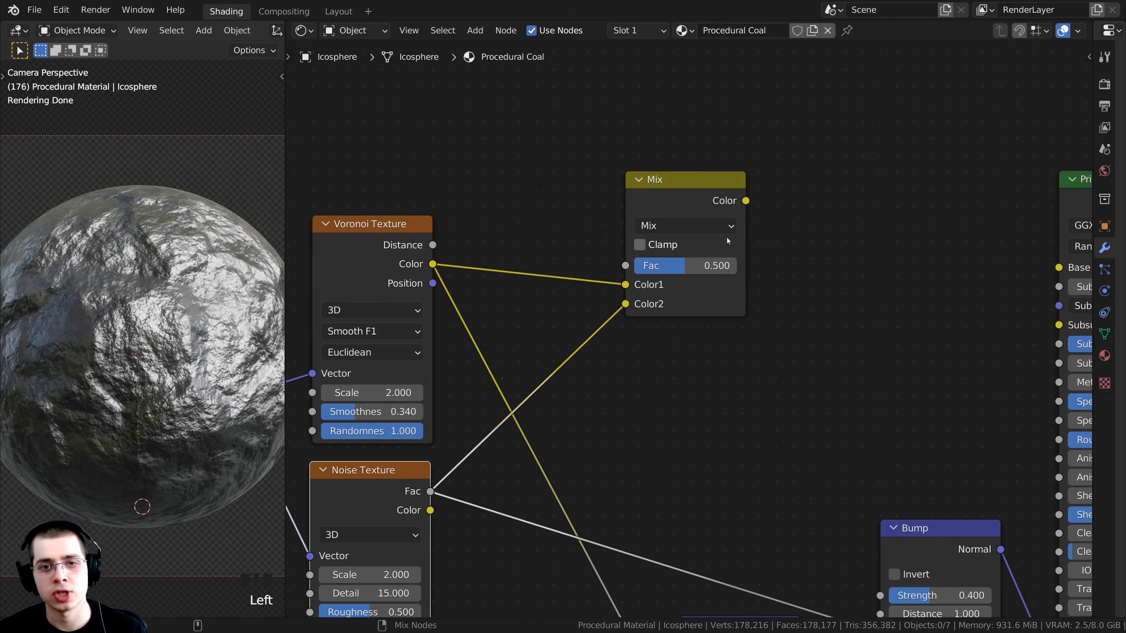
Step: Preview the Mix node's Color output on the sphere and set its blend mode to Darken
left_click(690, 200, "ctrl+shift")
left_click_drag(690, 201, 679, 192)
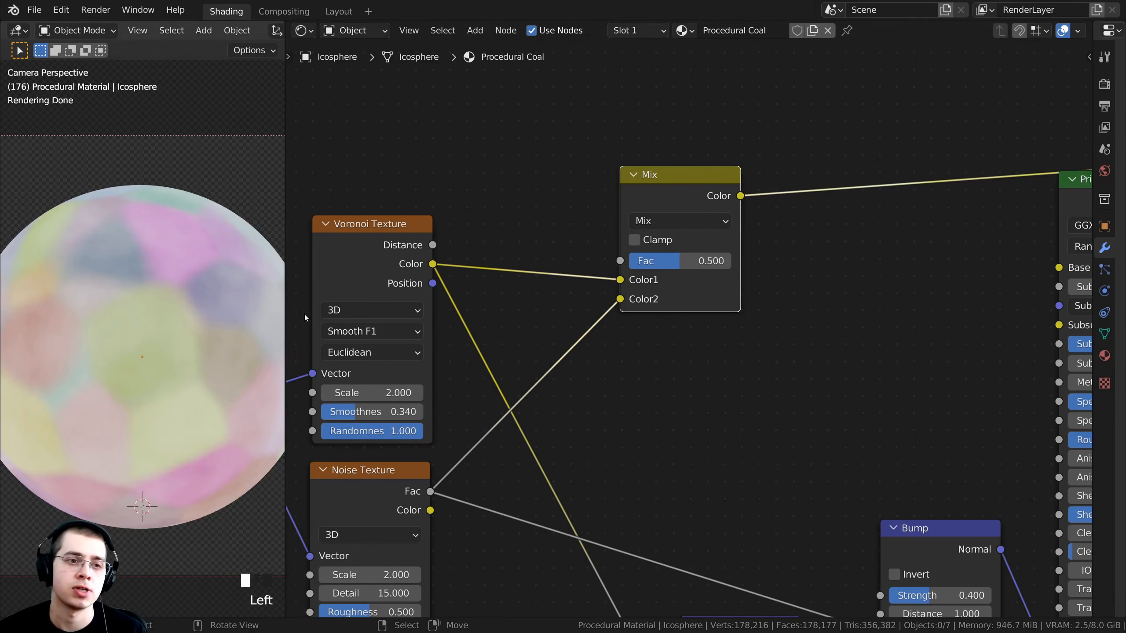
scroll(631, 246, "up", 1)
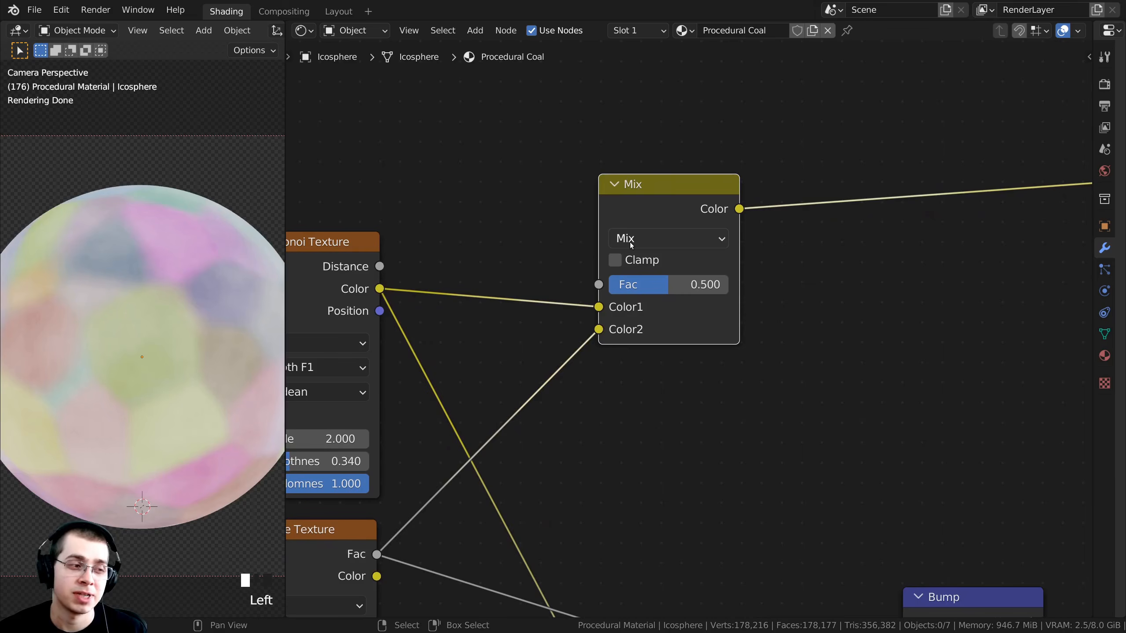
left_click(638, 242)
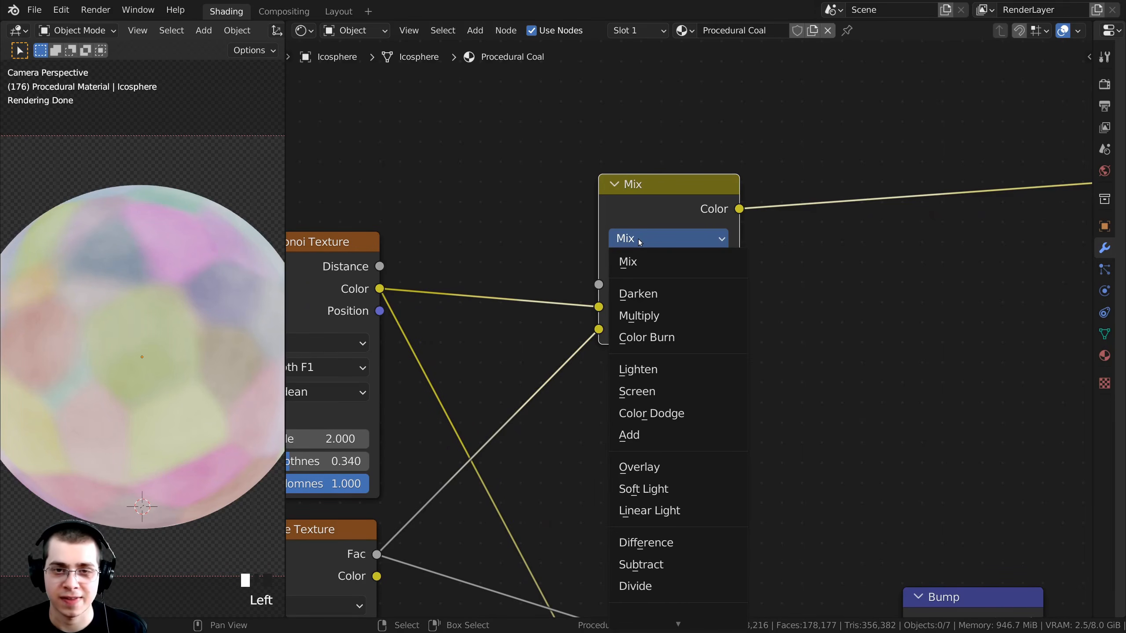
left_click(638, 296)
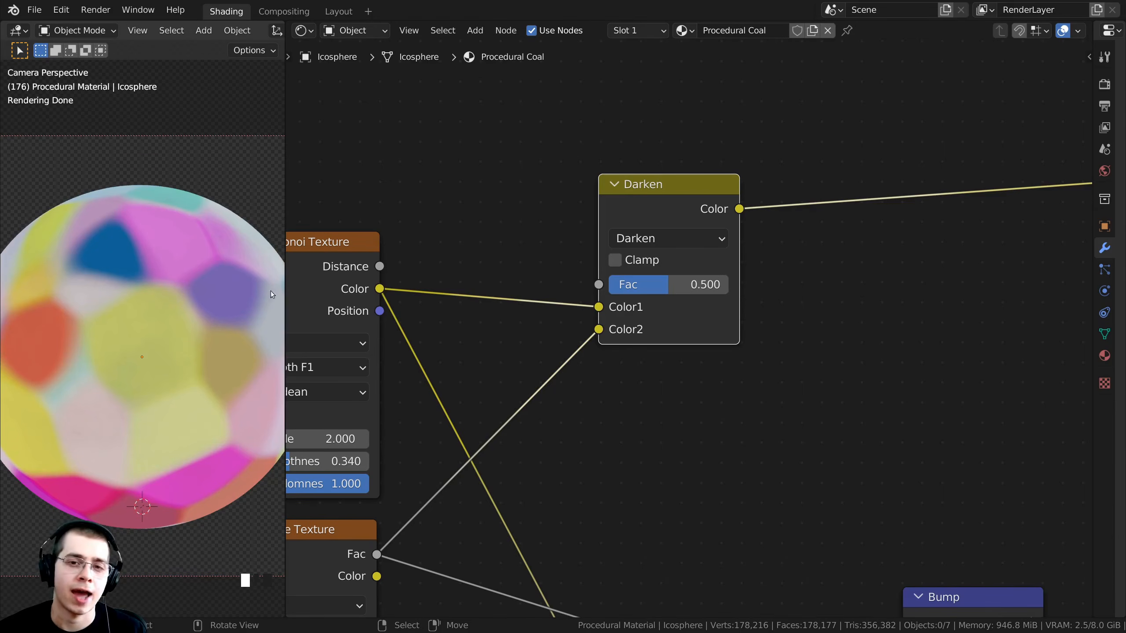
Step: Try different Fac values on the Darken node and set Fac to 1.000
scroll(554, 289, "up", 1)
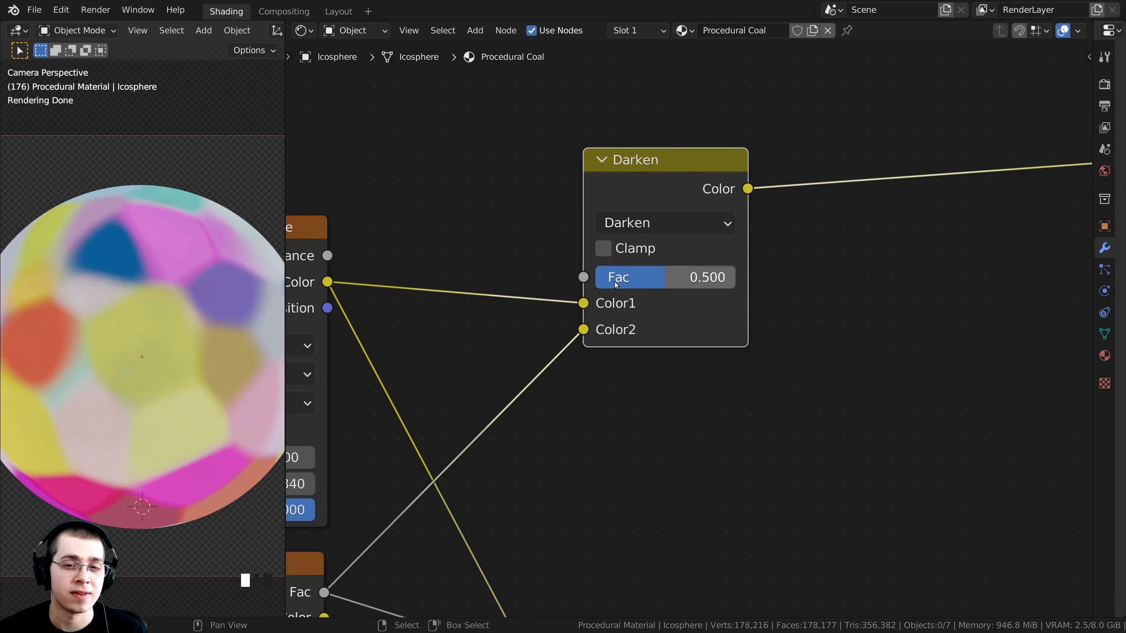
left_click_drag(618, 285, 631, 285)
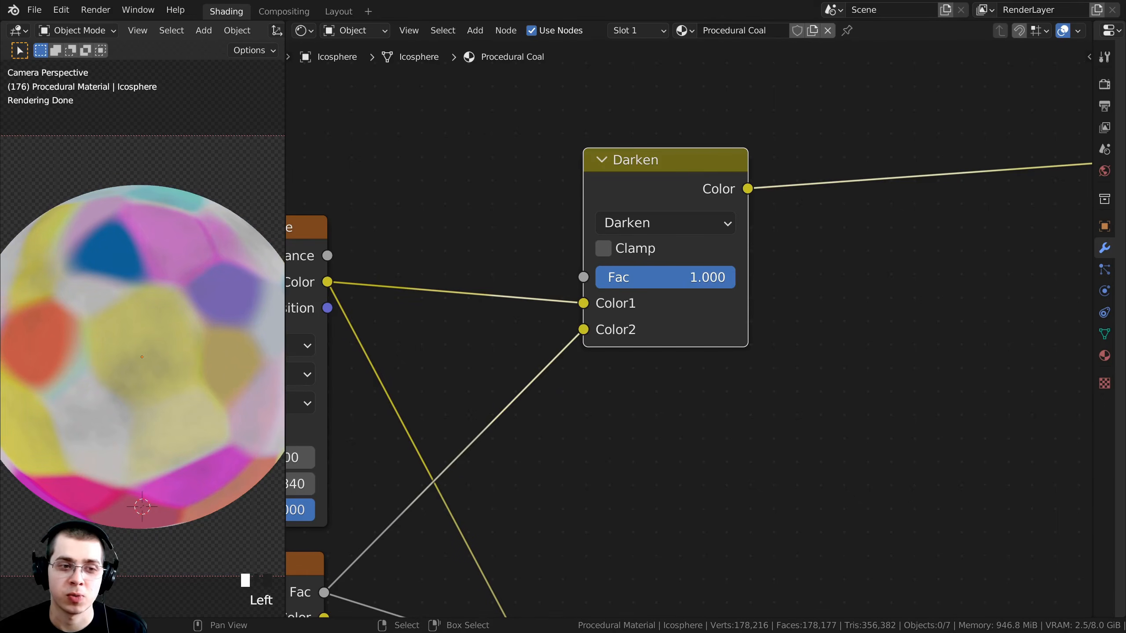
left_click_drag(665, 277, 509, 279)
scroll(509, 279, "down", 3)
middle_click_drag(380, 273, 561, 278)
mouse_move(439, 284)
left_mouse_down()
mouse_move(399, 269)
mouse_move(438, 286)
left_mouse_up()
middle_click_drag(500, 300, 420, 329)
scroll(688, 330, "up", 2)
left_click_drag(716, 306, 866, 306)
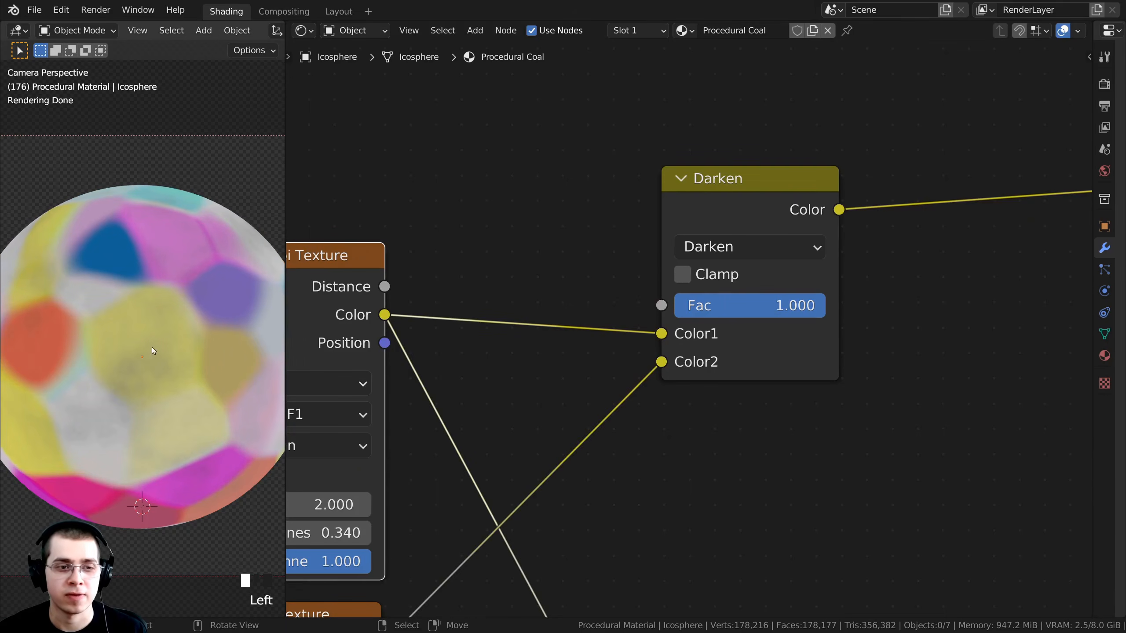
Step: Examine how the noise darkens the Voronoi cells on the sphere, both up close and with the whole sphere in view
scroll(153, 347, "up", 5)
scroll(170, 410, "down", 1)
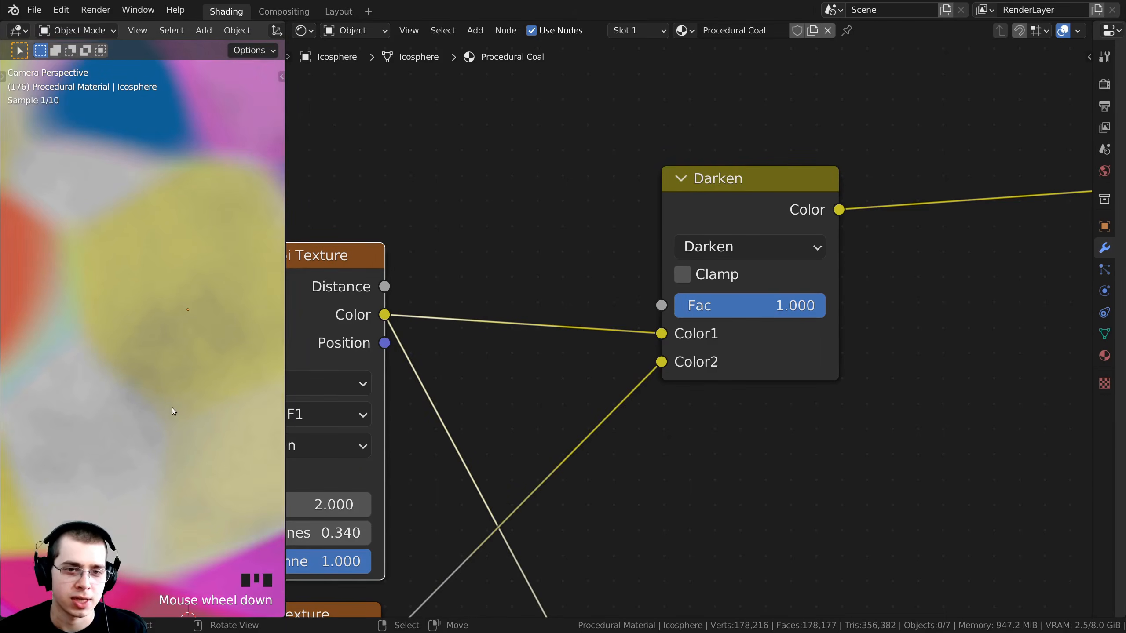
scroll(525, 418, "down", 2)
middle_click_drag(525, 417, 380, 425)
scroll(644, 321, "down", 3)
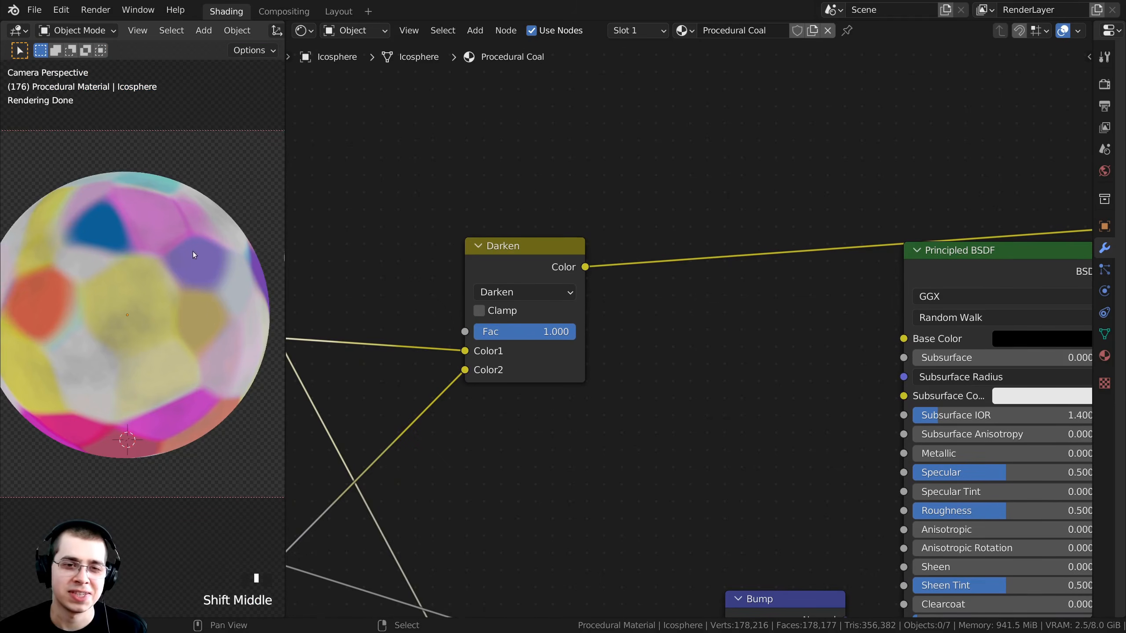
middle_click_drag(193, 252, 217, 262, "shift")
middle_click_drag(297, 325, 476, 310)
left_click_drag(385, 296, 378, 294)
scroll(723, 225, "up", 2)
middle_click_drag(722, 225, 668, 266)
left_click_drag(668, 266, 650, 265)
middle_click_drag(781, 259, 639, 270)
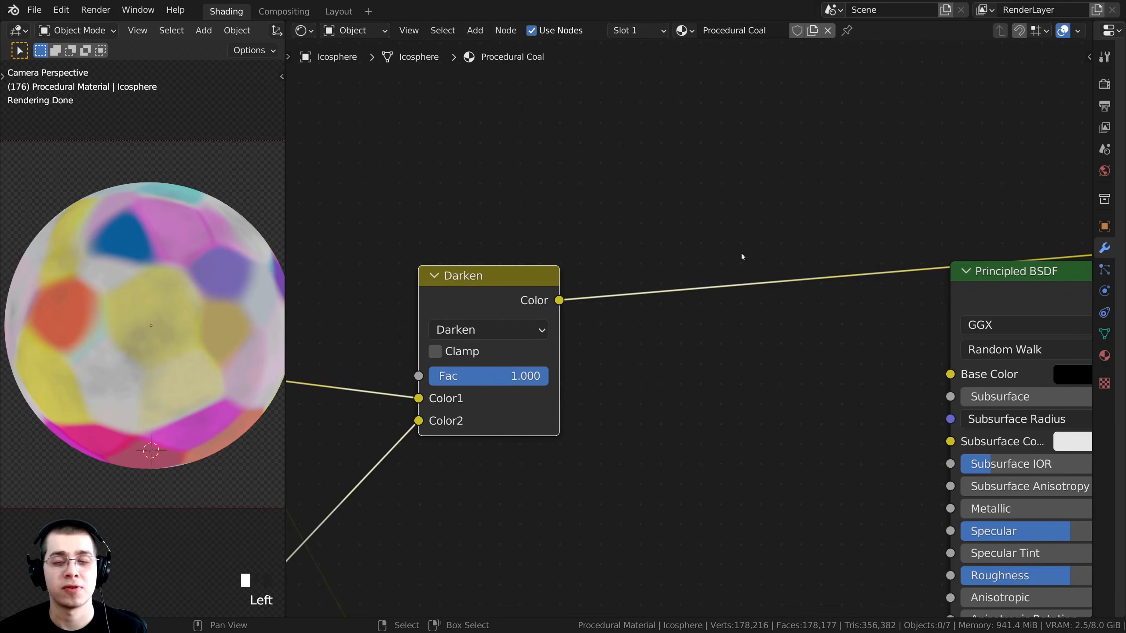
Step: Insert a ColorRamp node on the link after the Darken node and space it between Darken and the Principled BSDF
middle_click_drag(688, 191, 688, 195)
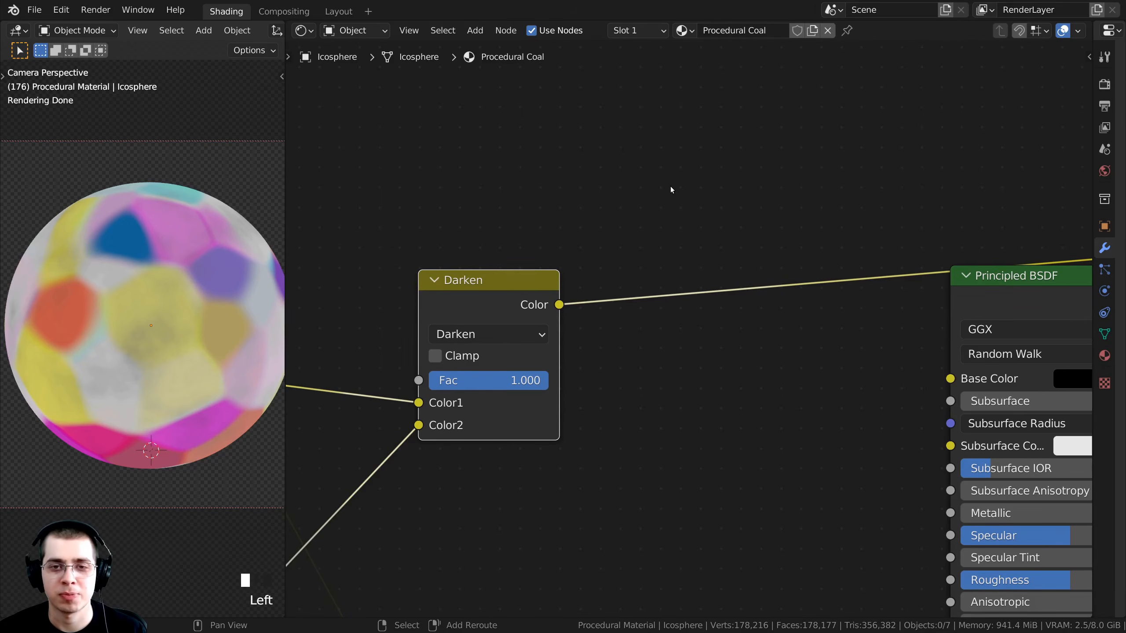
key("shift+a")
left_click(607, 187)
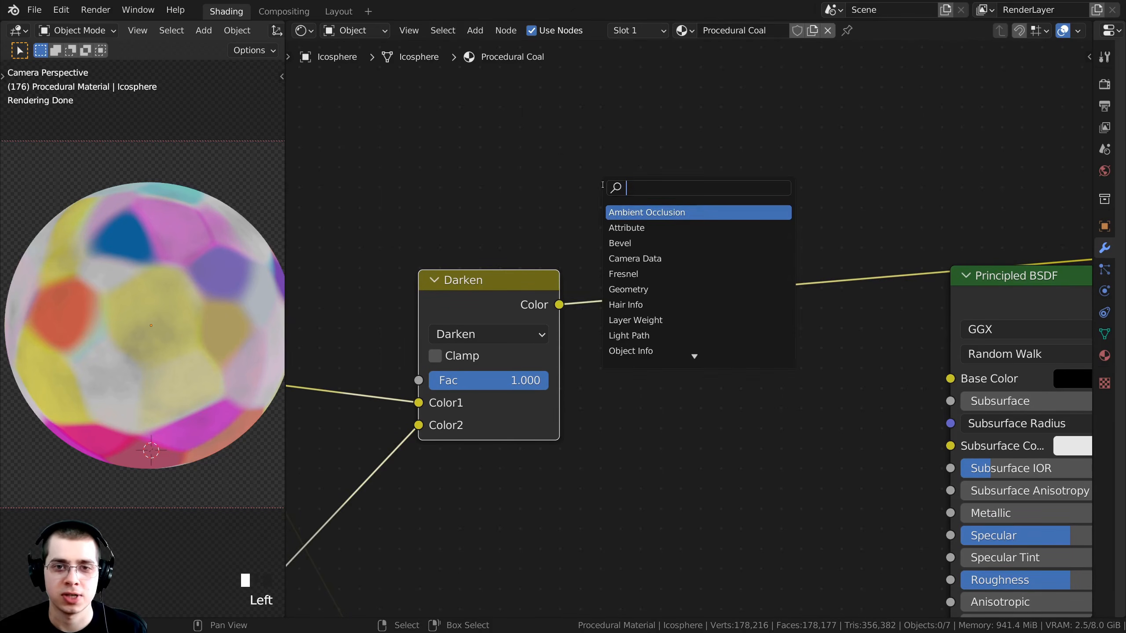
type("col")
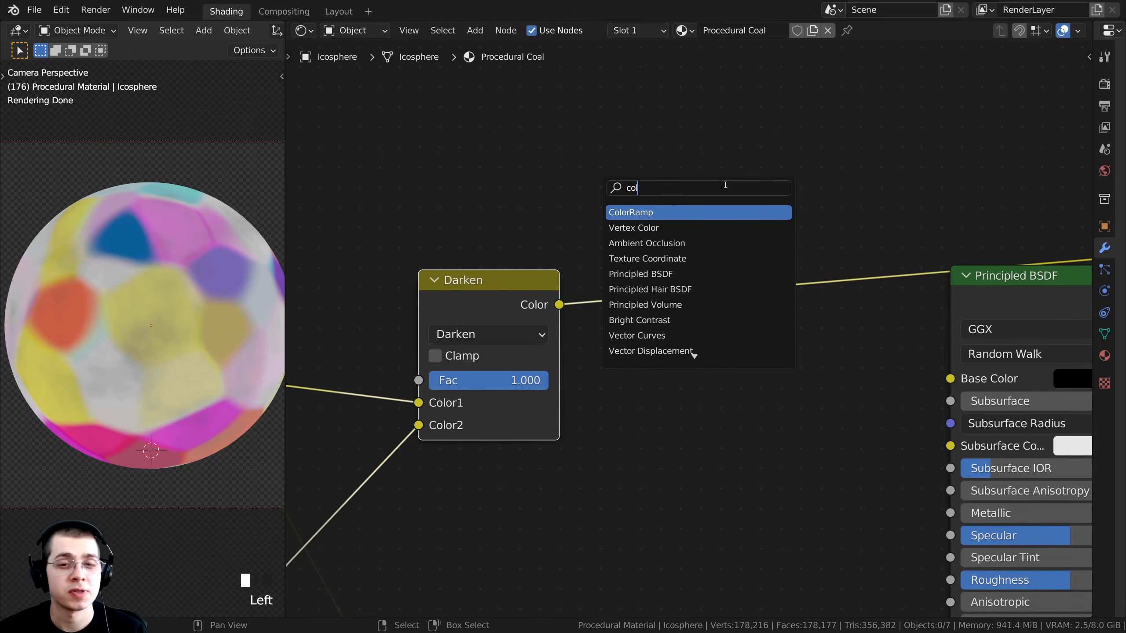
left_click(696, 217)
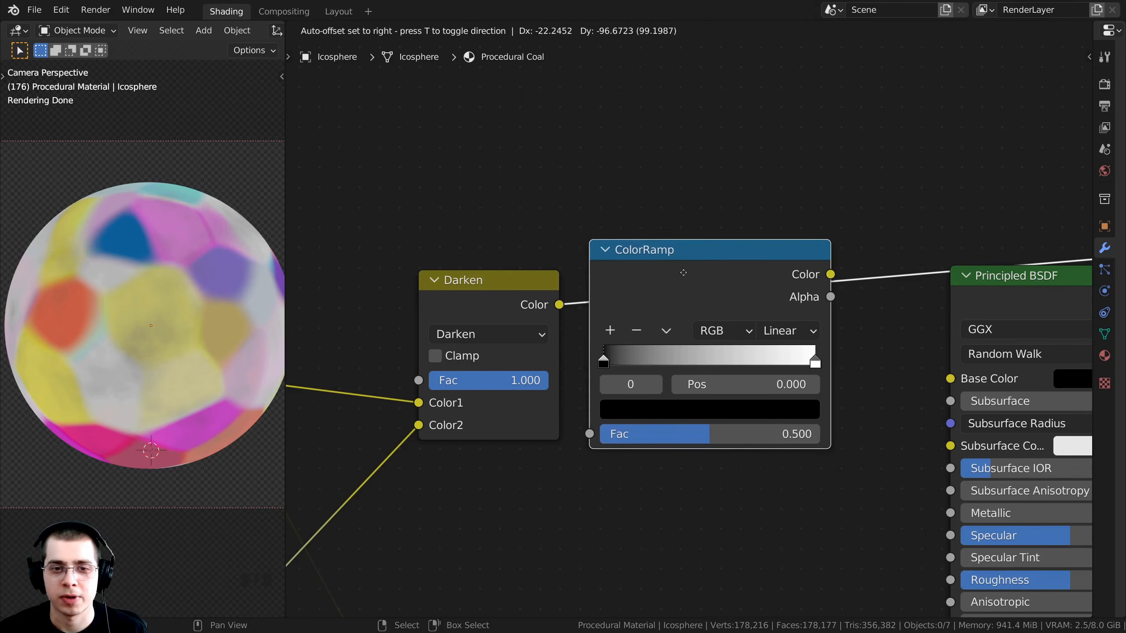
left_click(735, 273)
left_click_drag(768, 278, 742, 275)
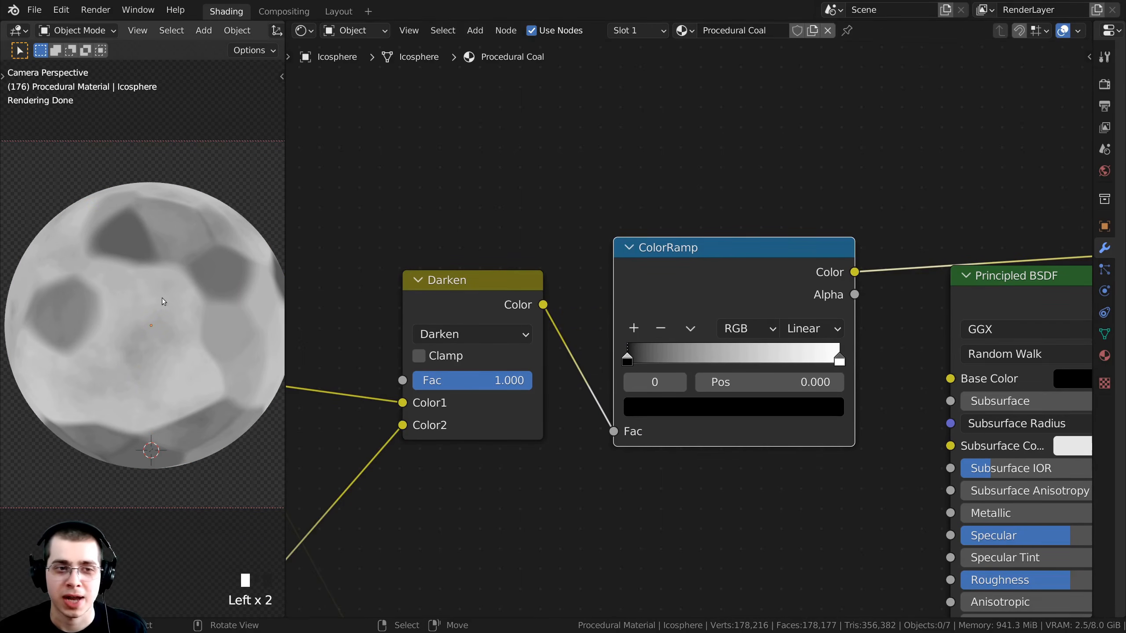
Step: Change the ColorRamp's white stop to a near-black gray with R, G and B at 0.010
scroll(747, 372, "up", 1)
middle_click_drag(753, 358, 721, 361)
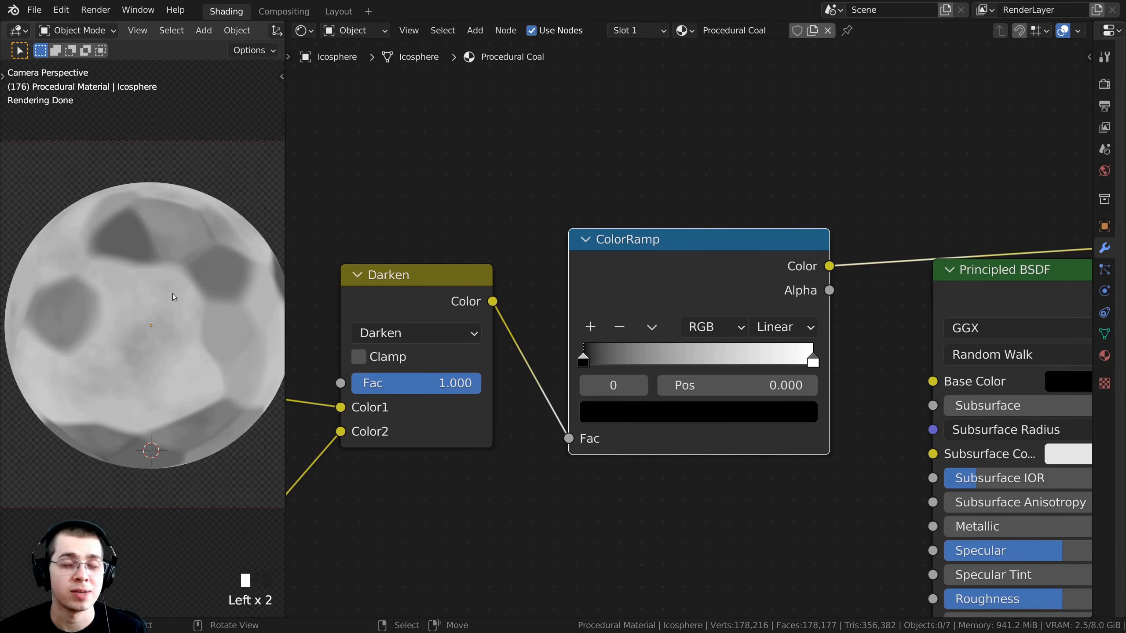
left_click(813, 360)
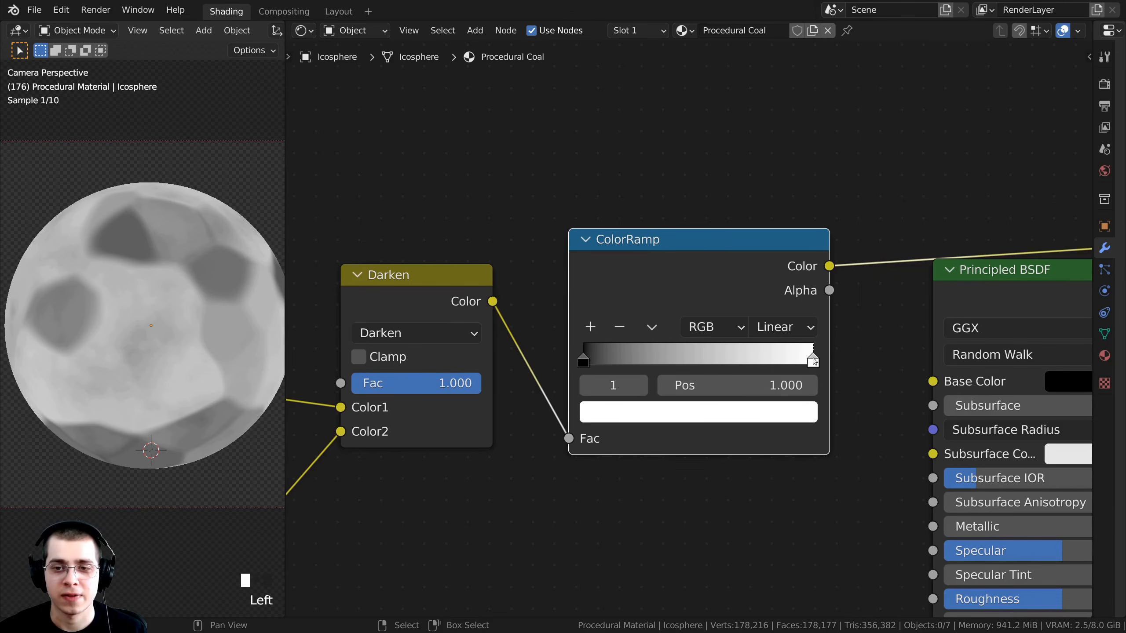
left_click(707, 418)
left_click_drag(765, 115, 766, 224)
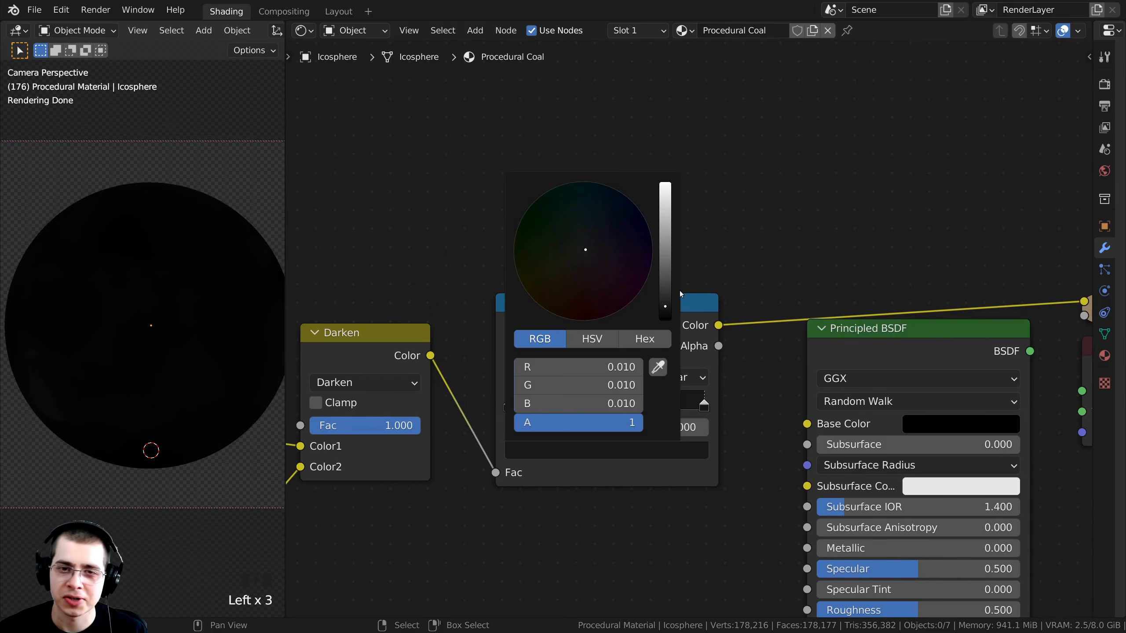
left_click(680, 292)
scroll(209, 249, "up", 4)
scroll(211, 239, "down", 2)
middle_click_drag(188, 198, 214, 182, "shift")
scroll(201, 211, "down", 1)
middle_click_drag(523, 334, 523, 304, "shift")
Step: Connect the ColorRamp's Color output to the Principled BSDF's Base Color and preview the full shader on the sphere
left_click_drag(536, 277, 523, 293)
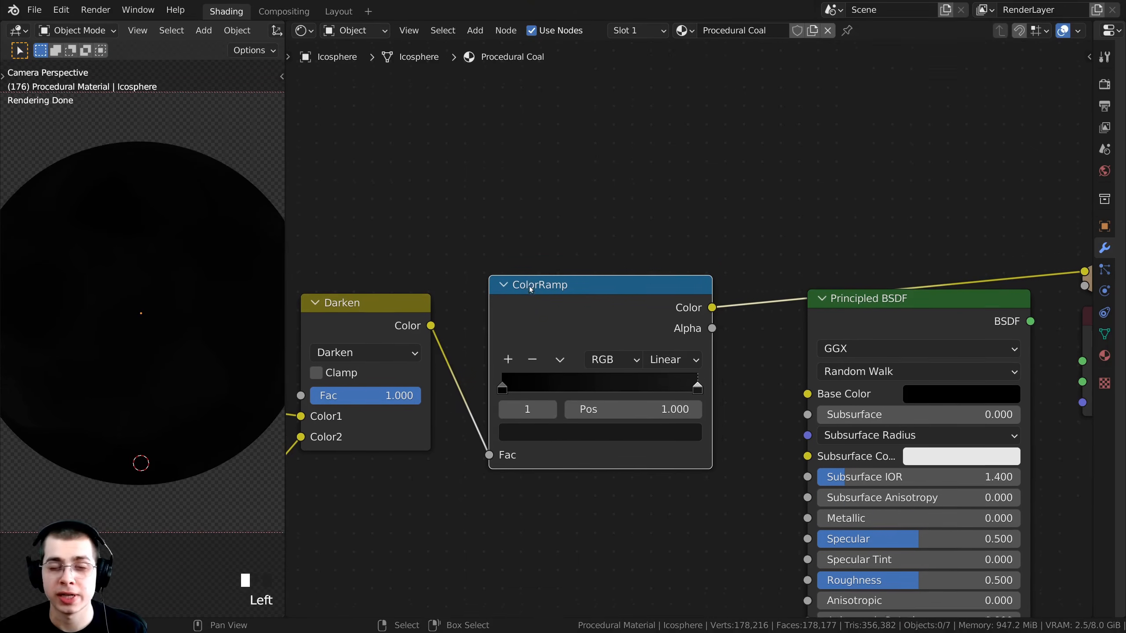
middle_click_drag(630, 310, 576, 231)
left_click_drag(652, 230, 663, 202)
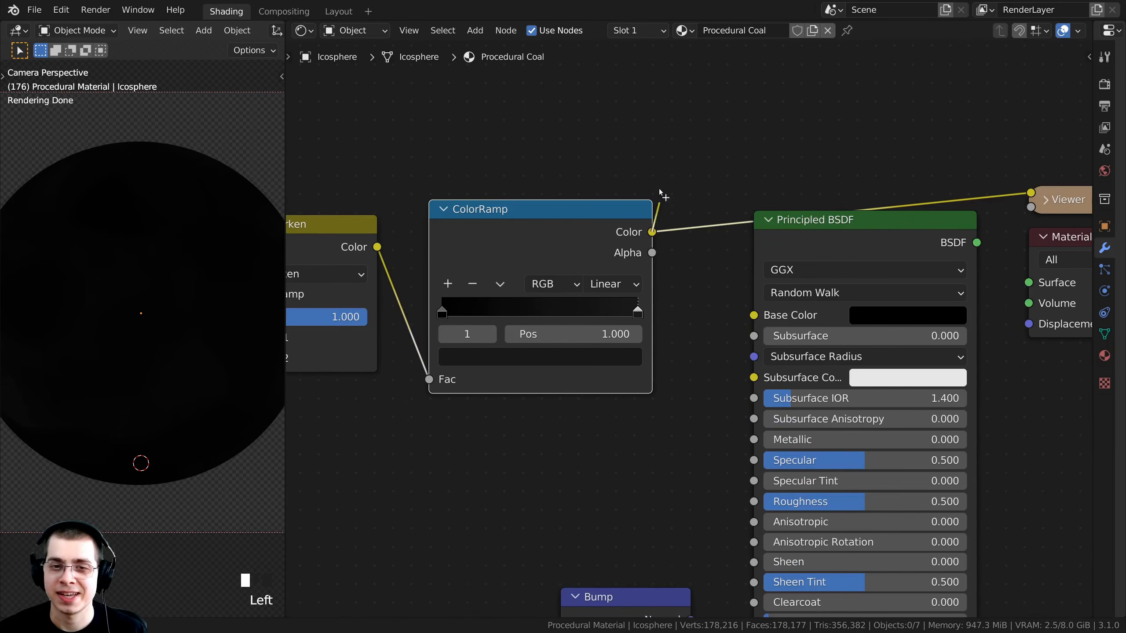
left_click_drag(725, 222, 762, 321)
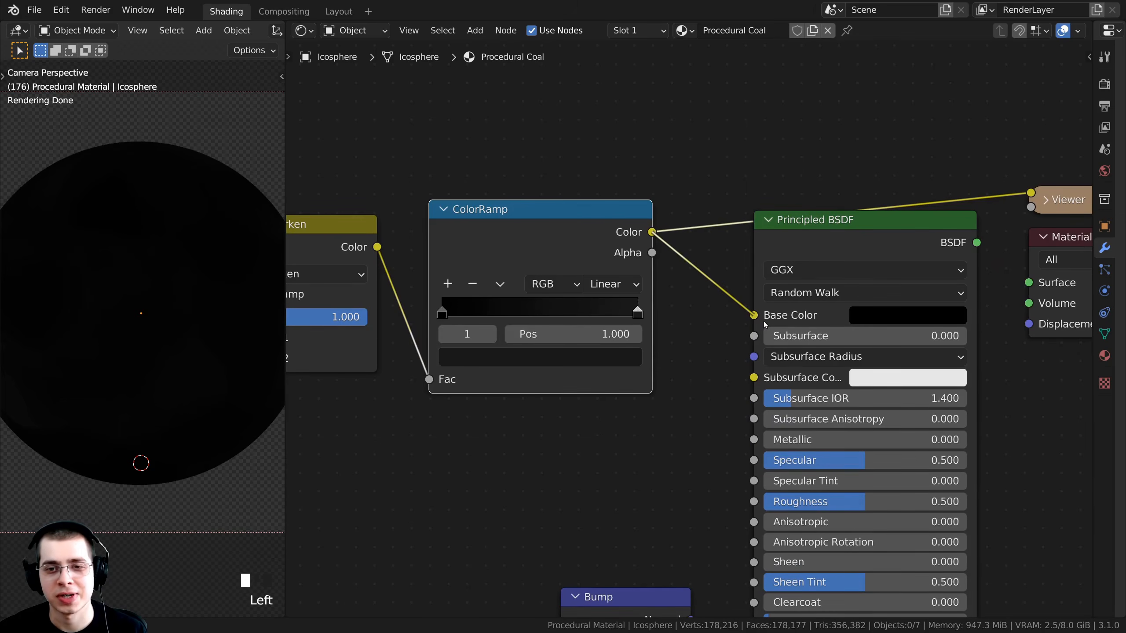
left_click_drag(806, 237, 805, 213)
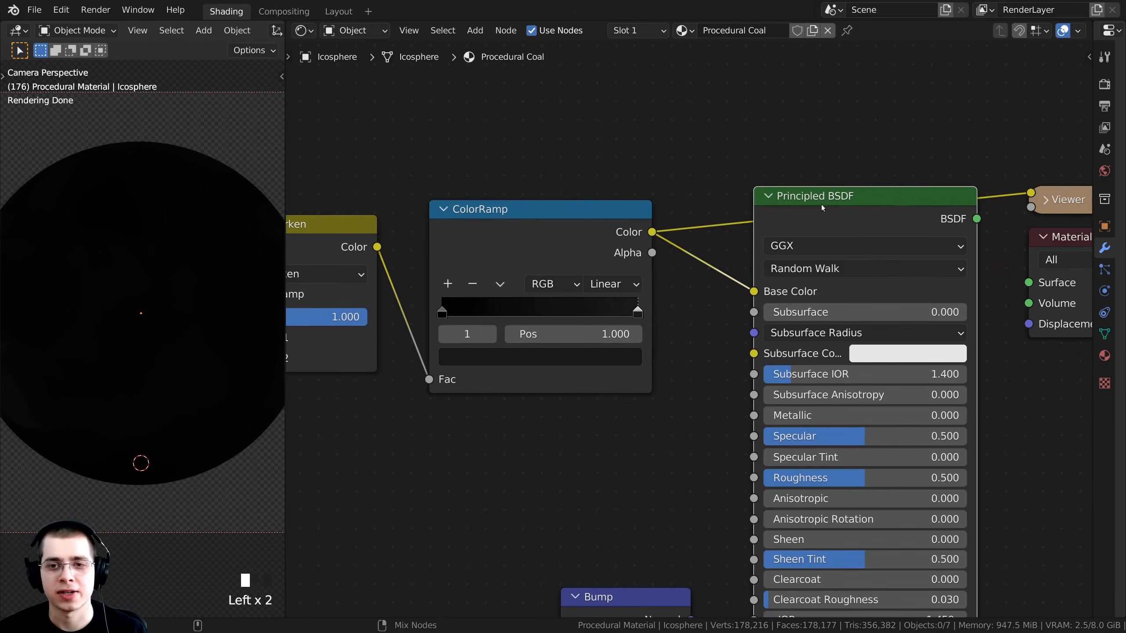
left_click(847, 208, "ctrl+shift")
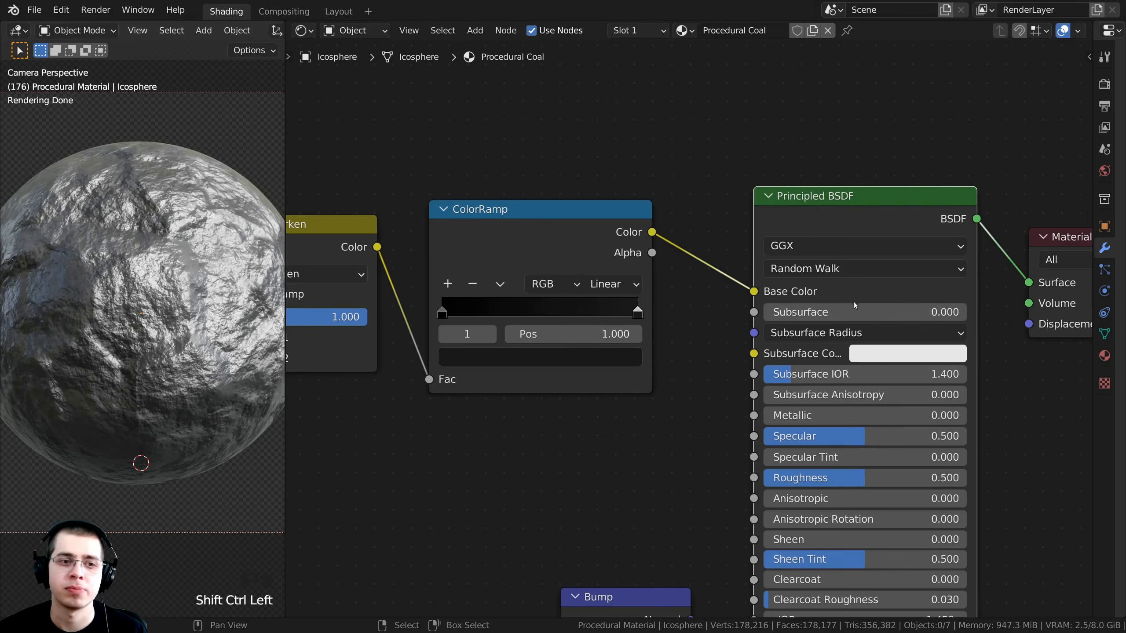
Step: Connect the Voronoi Texture's Color output to the Principled BSDF's Roughness input and check the reflections on the sphere
scroll(869, 305, "down", 3)
middle_click_drag(662, 278, 645, 282)
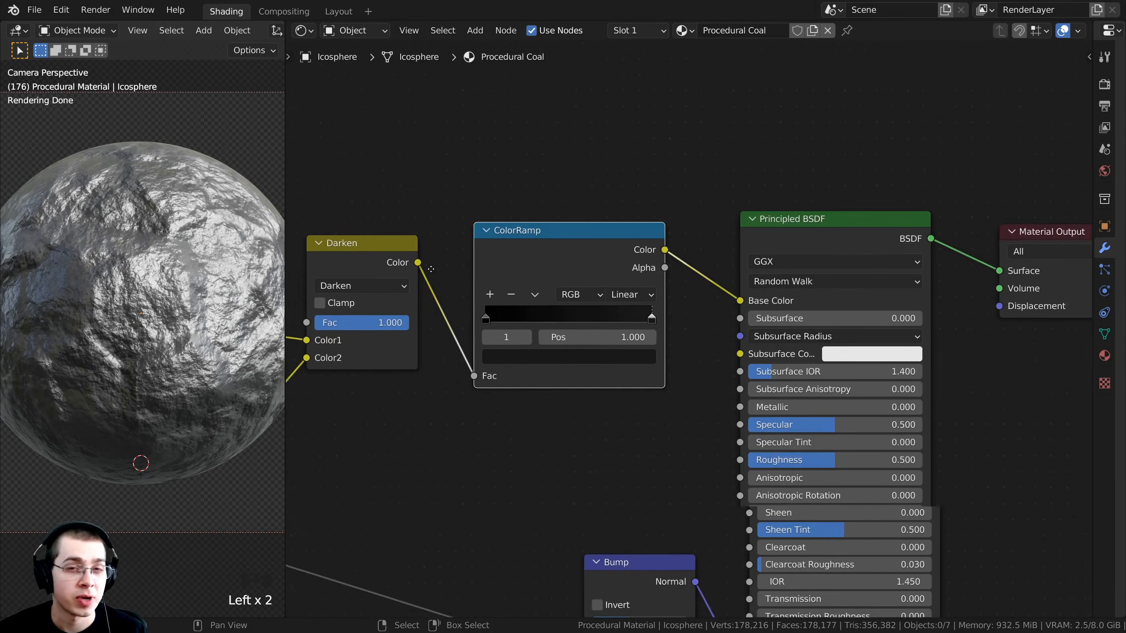
middle_click_drag(430, 269, 523, 268)
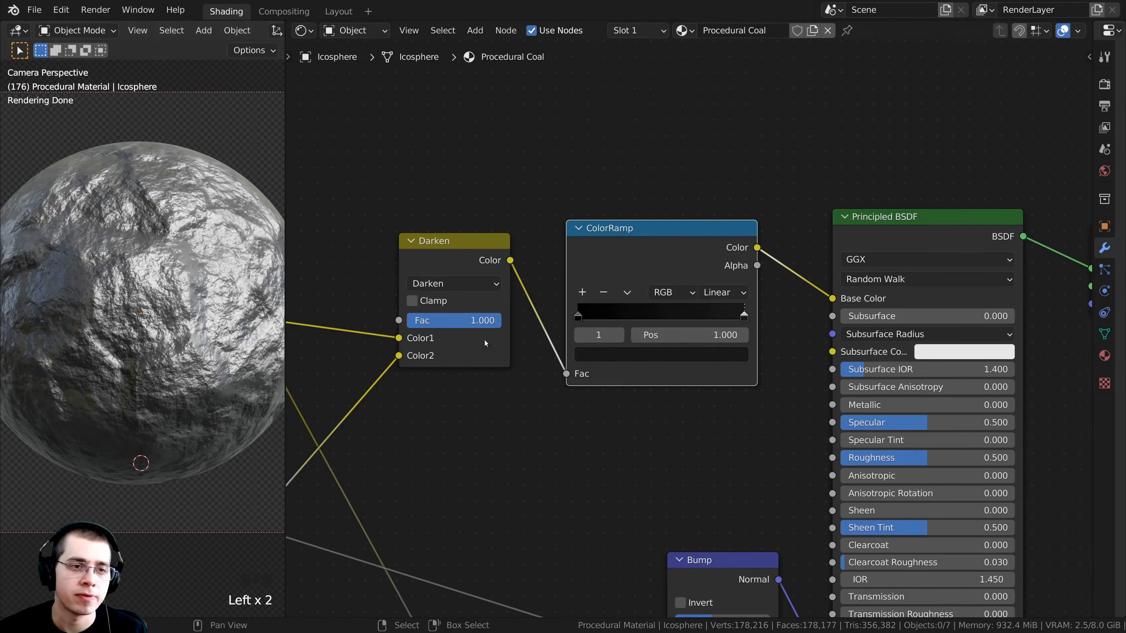
scroll(460, 343, "down", 2)
middle_click_drag(415, 287, 429, 256)
middle_click_drag(583, 421, 475, 453)
scroll(475, 453, "up", 2)
middle_click_drag(487, 409, 469, 341)
scroll(488, 317, "down", 1)
scroll(171, 186, "up", 2)
middle_click_drag(171, 186, 85, 234, "shift")
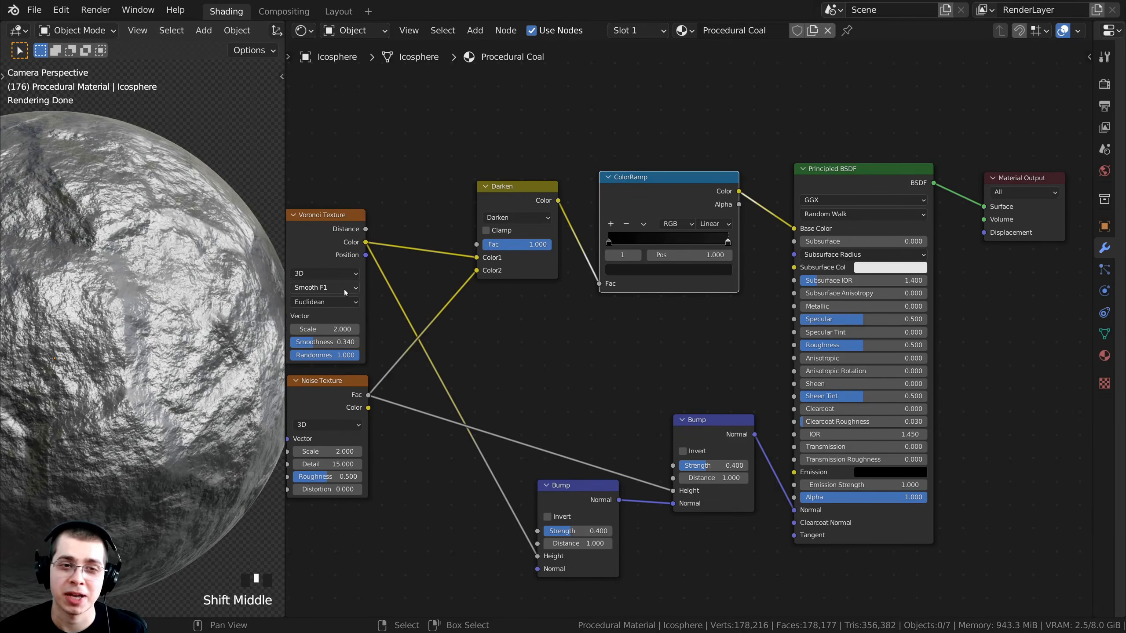
middle_click_drag(423, 280, 388, 281, "shift")
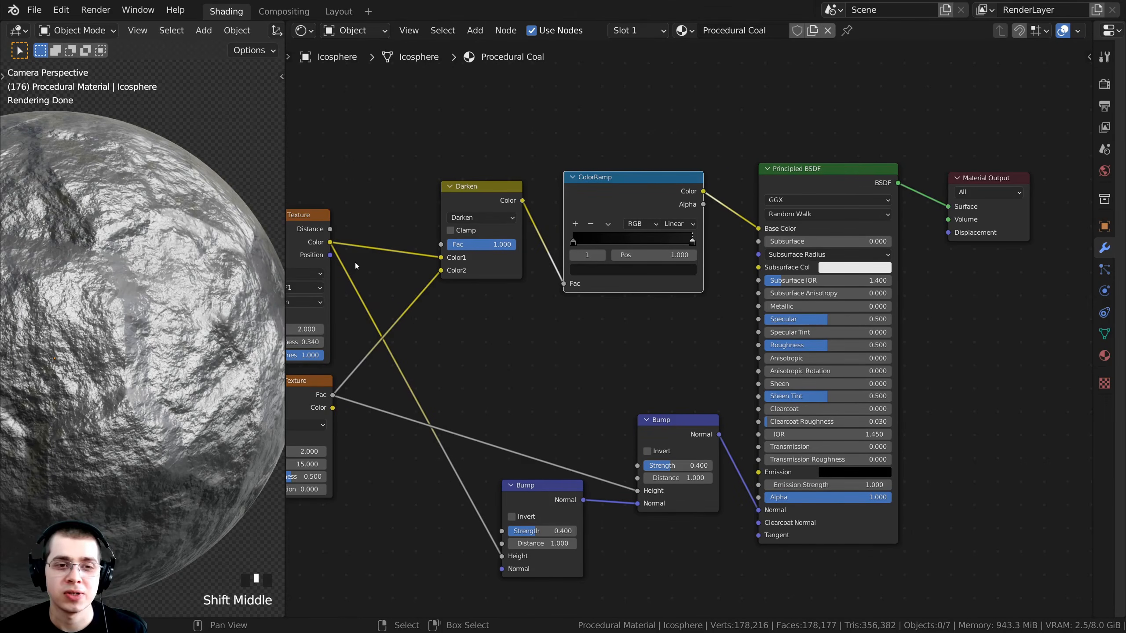
middle_click_drag(322, 240, 353, 243, "shift")
left_click(332, 241)
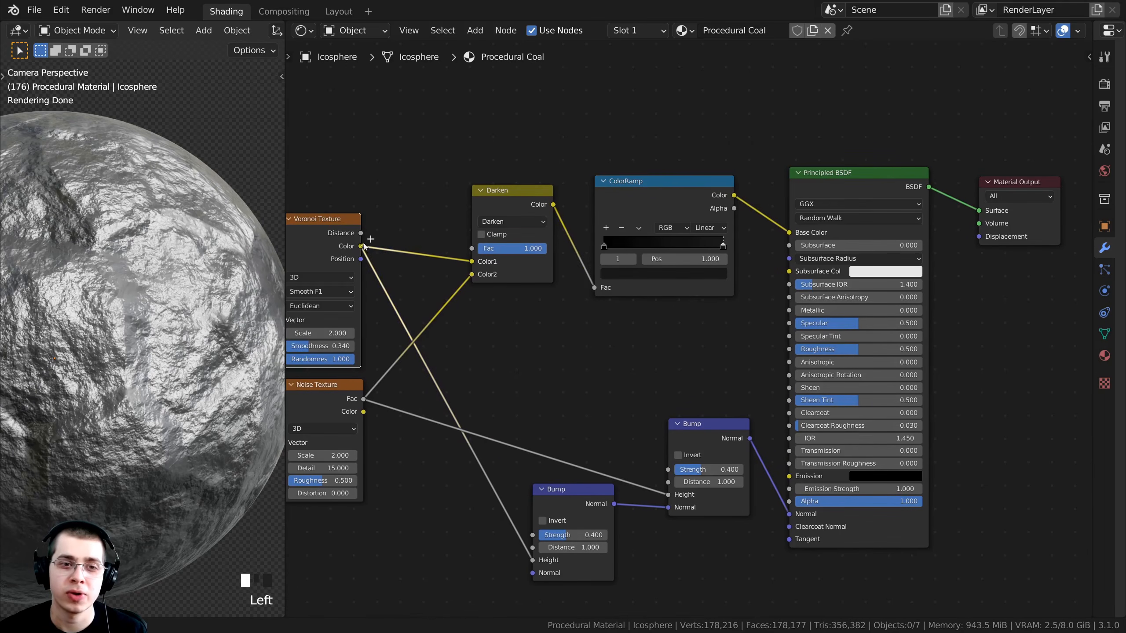
left_click_drag(423, 273, 794, 349)
middle_click_drag(135, 324, 192, 310, "shift")
scroll(192, 309, "down", 1, "shift")
scroll(193, 309, "down", 2)
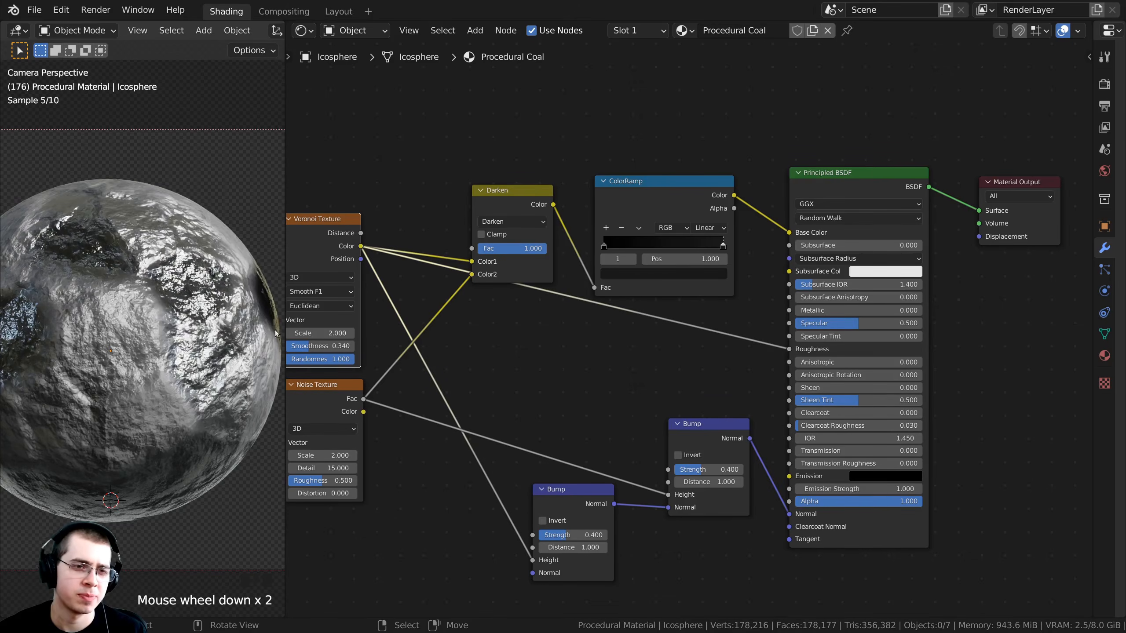
Step: Insert a second ColorRamp node on the link between the Voronoi Texture's Color output and the Roughness input
scroll(178, 351, "up", 1)
scroll(552, 325, "up", 2)
middle_click_drag(566, 314, 557, 315)
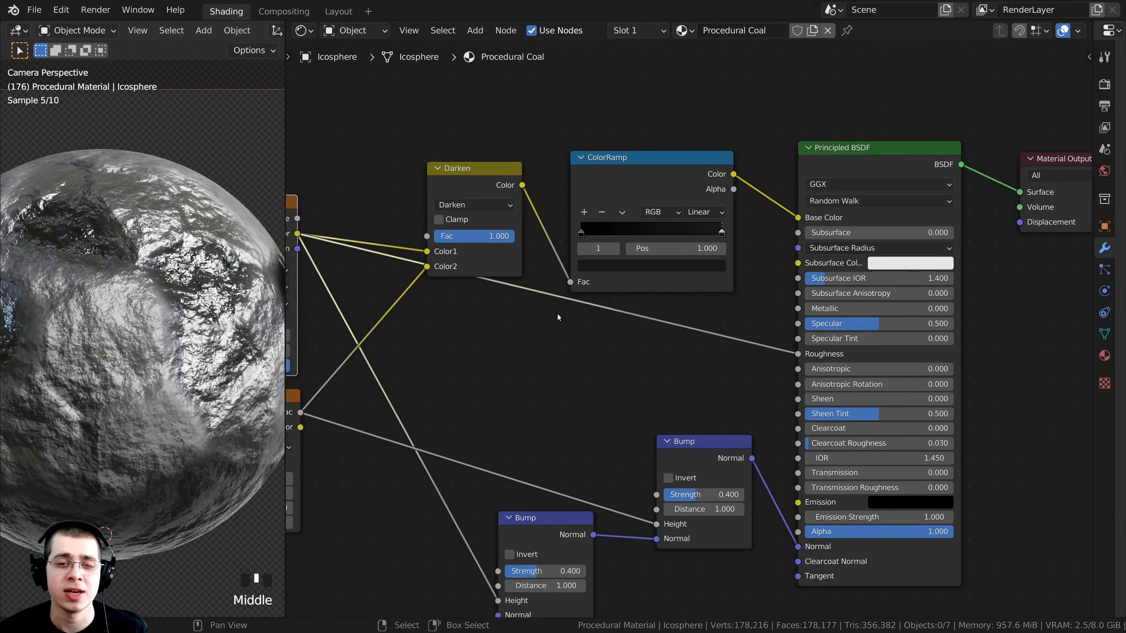
key("shift+a")
left_click(494, 271)
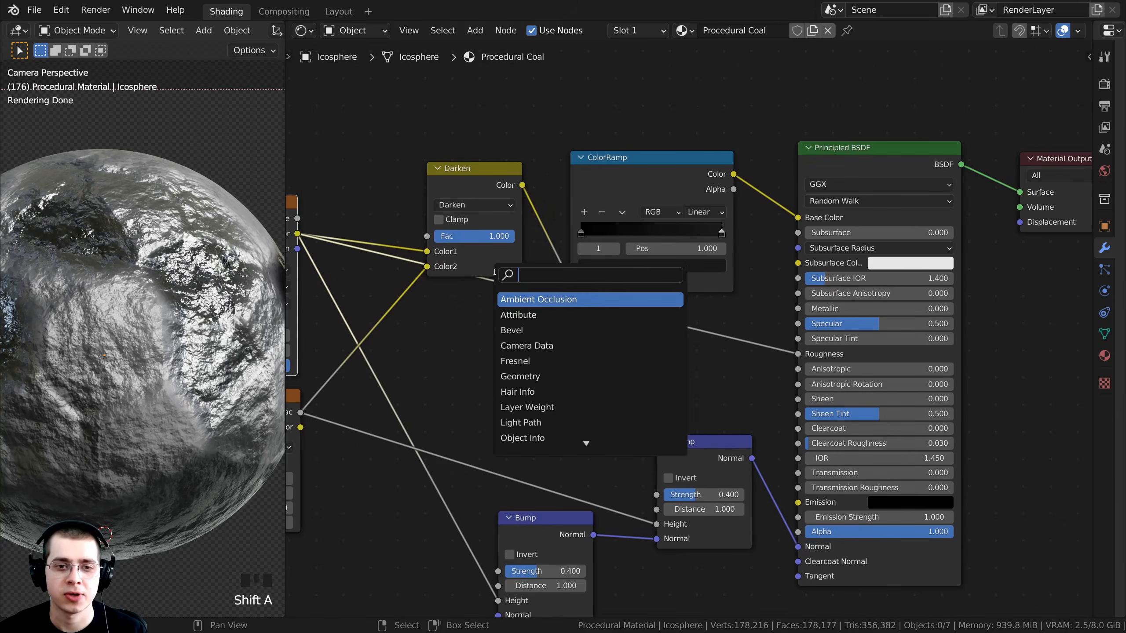
type("col")
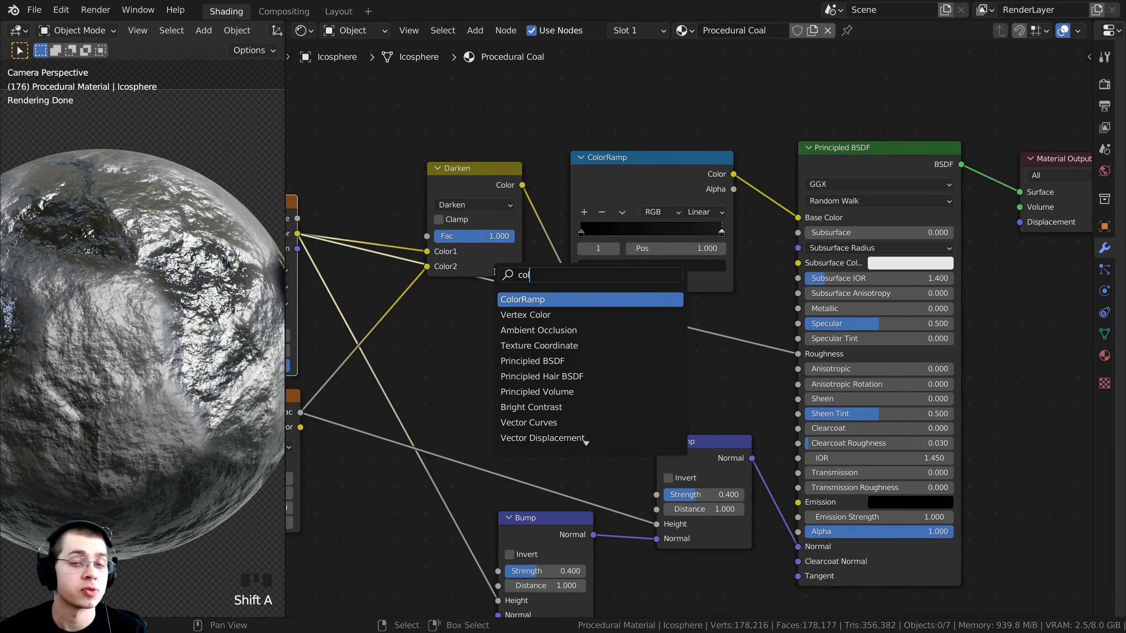
left_click(524, 300)
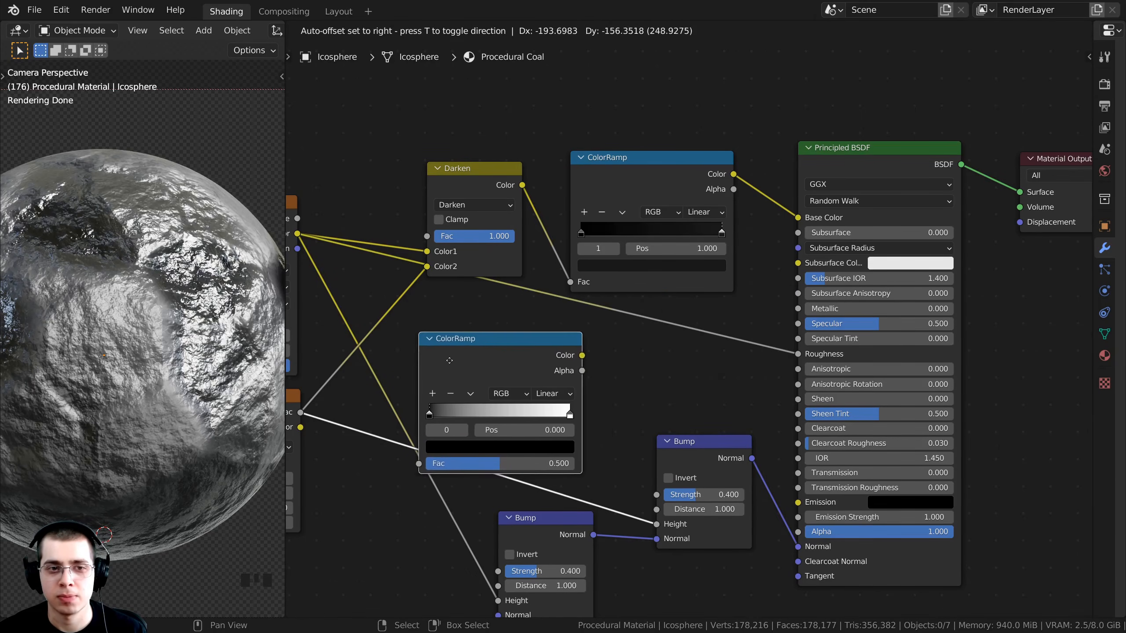
left_click(619, 326)
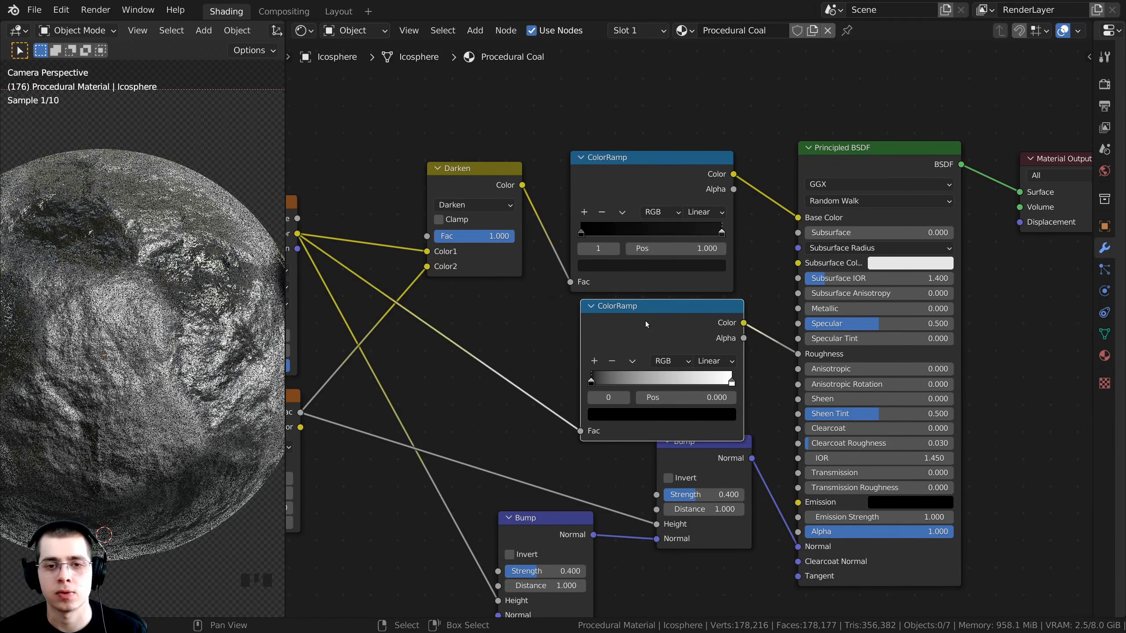
Step: Space out the two ColorRamp nodes so the roughness ramp sits below the color ramp and clear of the Bump node
left_click(531, 320)
middle_click_drag(531, 320, 644, 298)
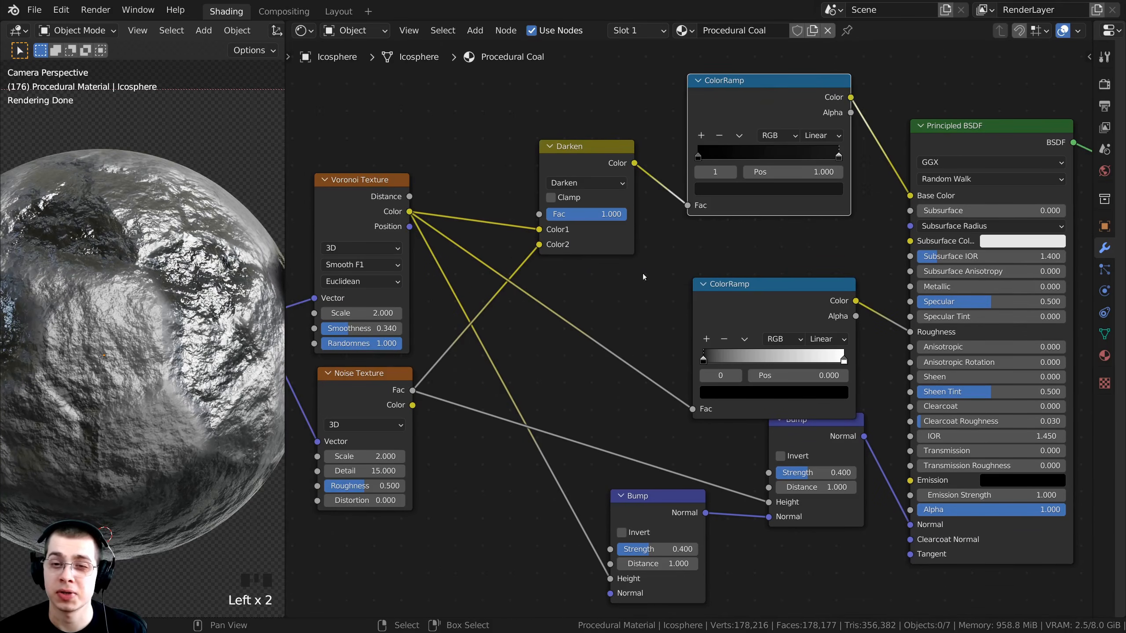
left_click_drag(764, 305, 778, 266)
middle_click_drag(777, 266, 672, 309)
scroll(672, 309, "up", 2)
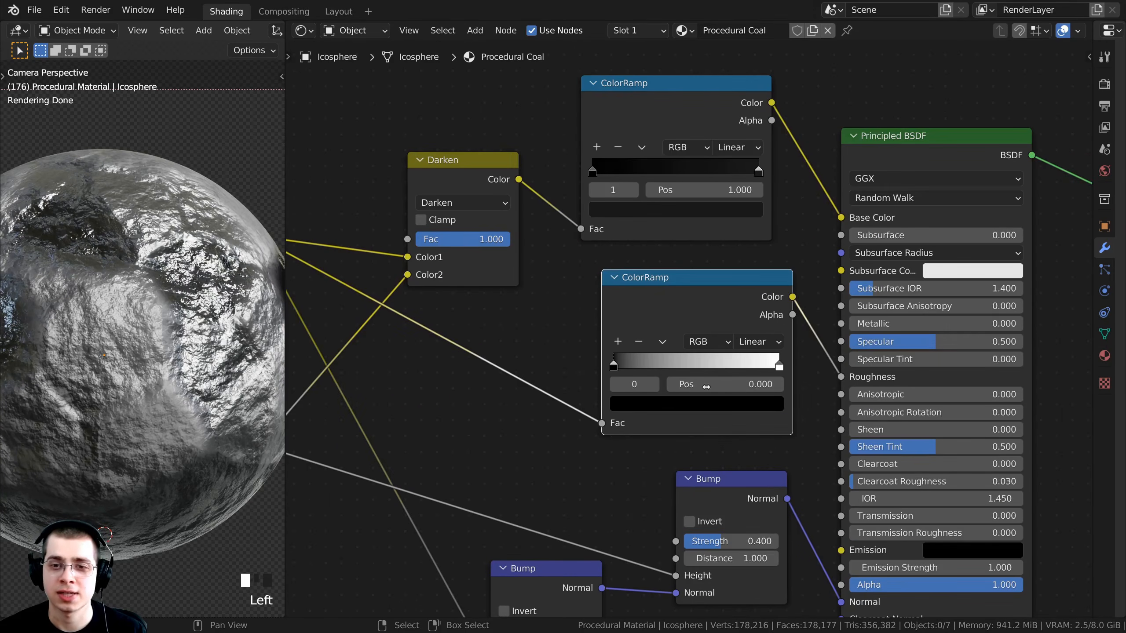
left_click_drag(756, 295, 753, 291)
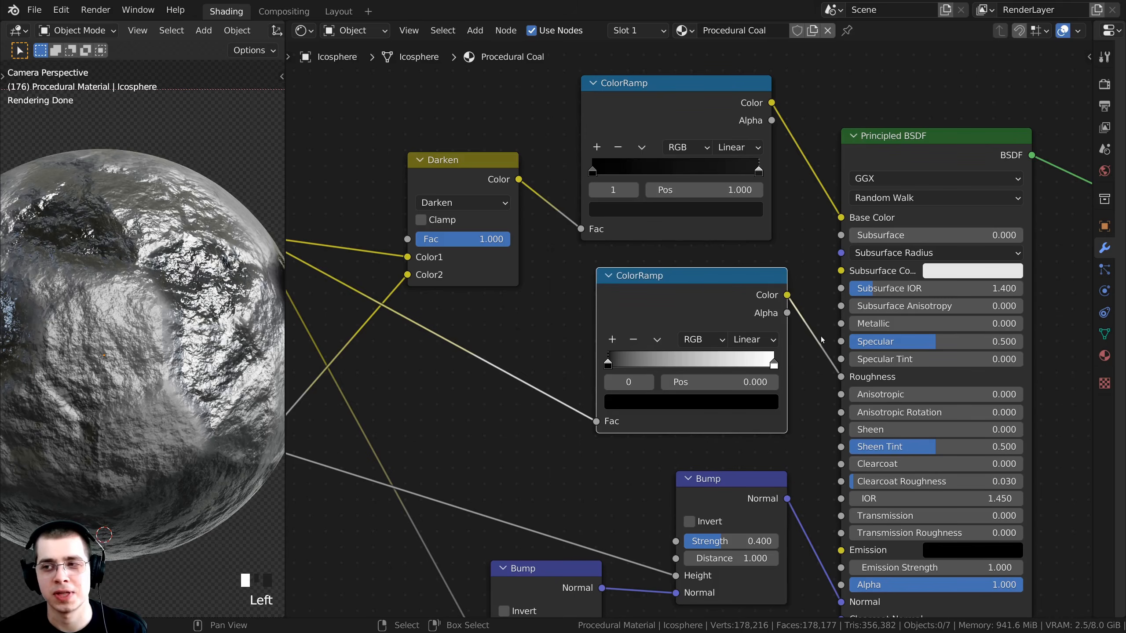
middle_click_drag(676, 314, 646, 323)
scroll(646, 323, "up", 1)
mouse_move(646, 323)
left_mouse_down()
mouse_move(637, 334)
mouse_move(632, 315)
left_mouse_up()
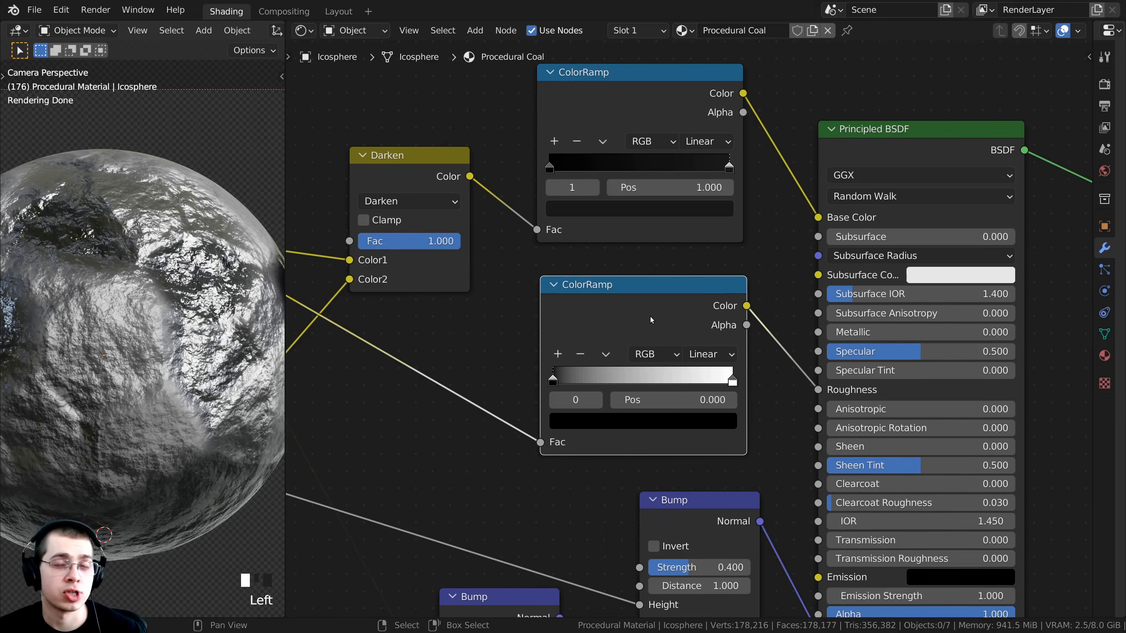
Step: Brighten the roughness ColorRamp's black stop at position 0.000 to a light gray
scroll(603, 329, "up", 1)
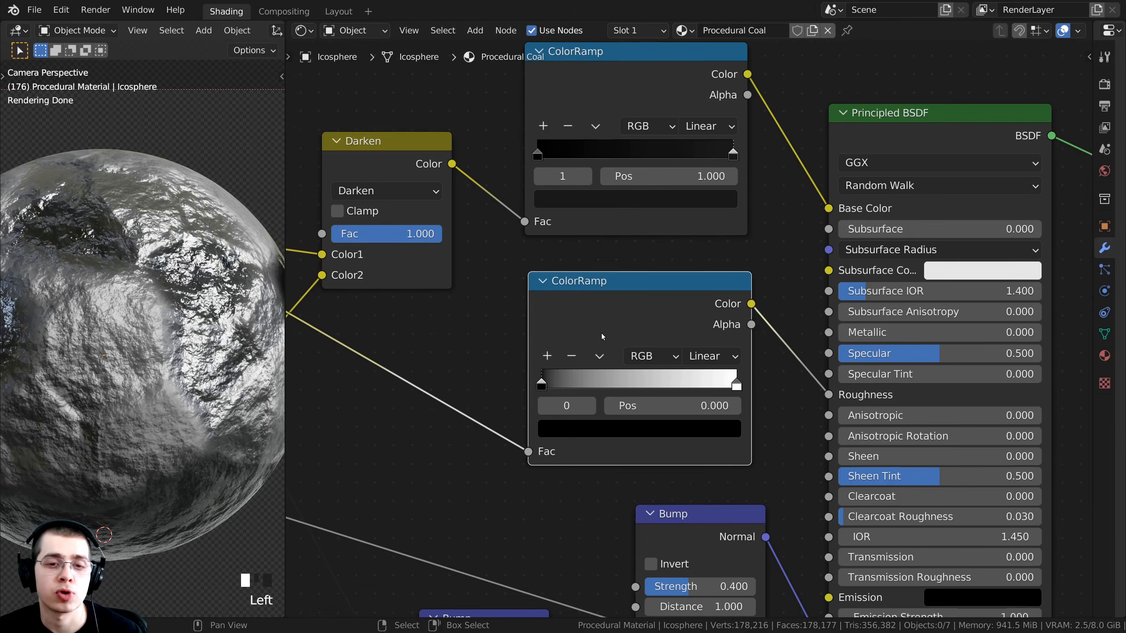
left_click(541, 385)
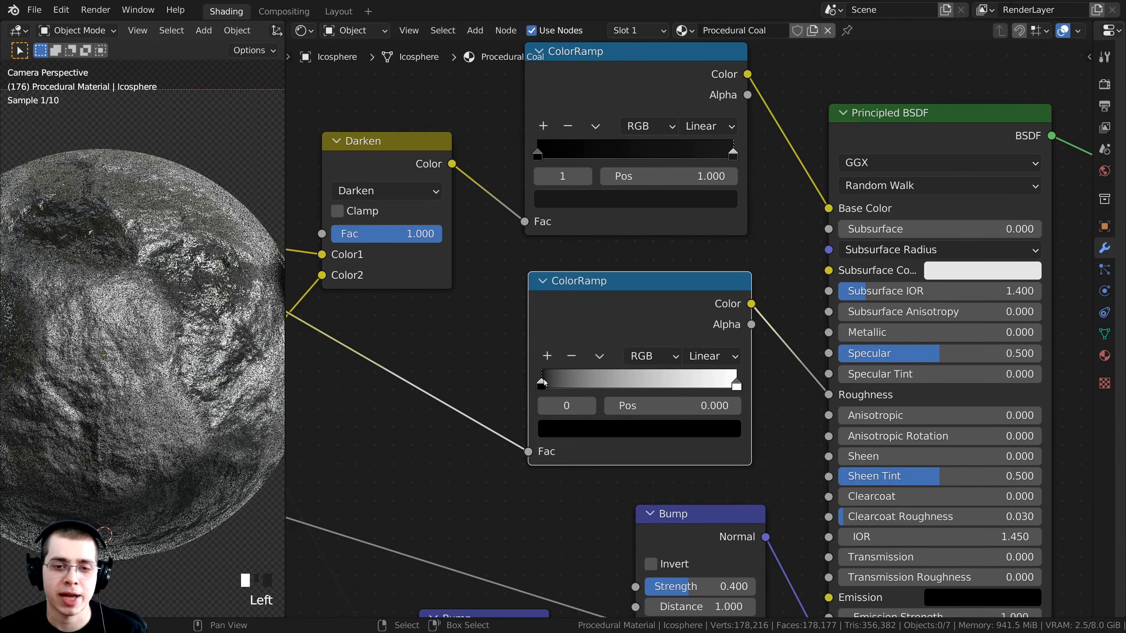
left_click(610, 425)
left_click_drag(698, 295, 698, 196)
scroll(143, 328, "down", 1)
middle_click_drag(177, 337, 202, 342, "shift")
scroll(203, 341, "up", 1)
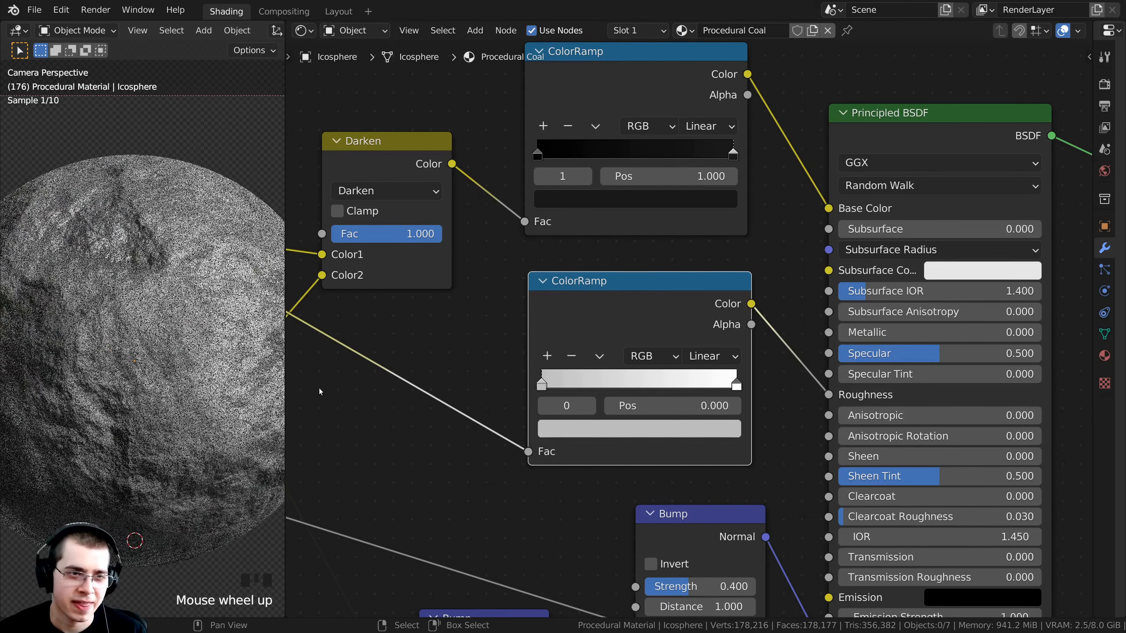
Step: Align the two ColorRamp nodes above one another and examine the rougher surface on the sphere
scroll(686, 326, "down", 2)
left_click_drag(554, 311, 572, 316)
scroll(572, 317, "down", 1)
scroll(186, 323, "down", 1)
middle_click_drag(186, 323, 163, 346, "shift")
mouse_move(659, 138)
left_mouse_down()
mouse_move(686, 128)
mouse_move(671, 140)
left_mouse_up()
scroll(623, 288, "up", 2)
left_click_drag(648, 319, 641, 314)
middle_click_drag(163, 374, 201, 363, "shift")
scroll(173, 264, "up", 1)
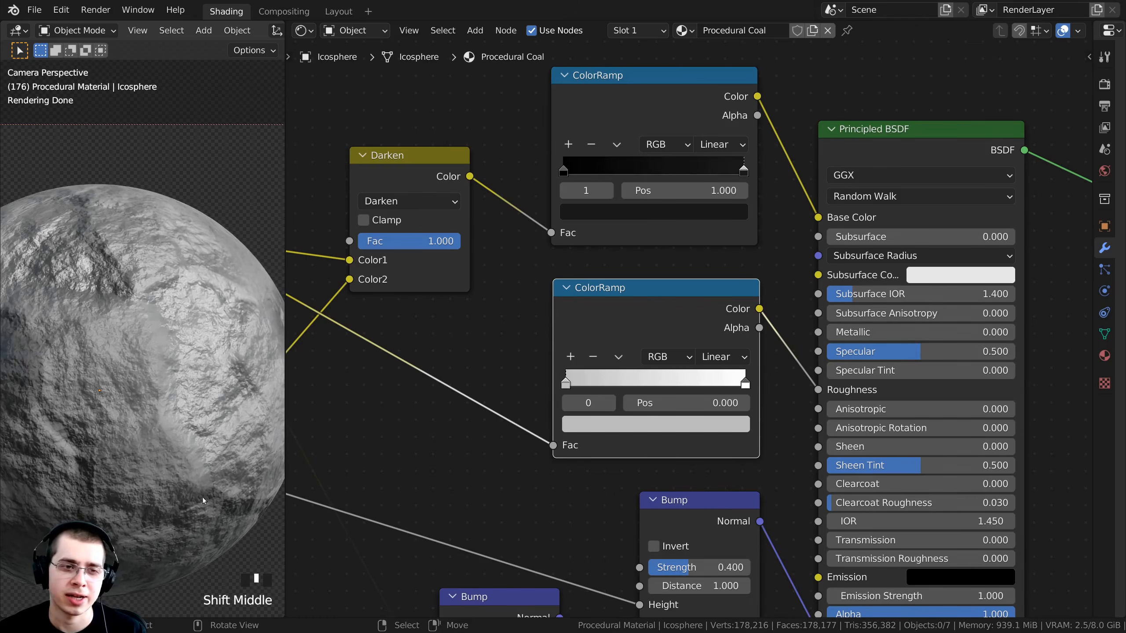
middle_click_drag(248, 394, 235, 394, "shift")
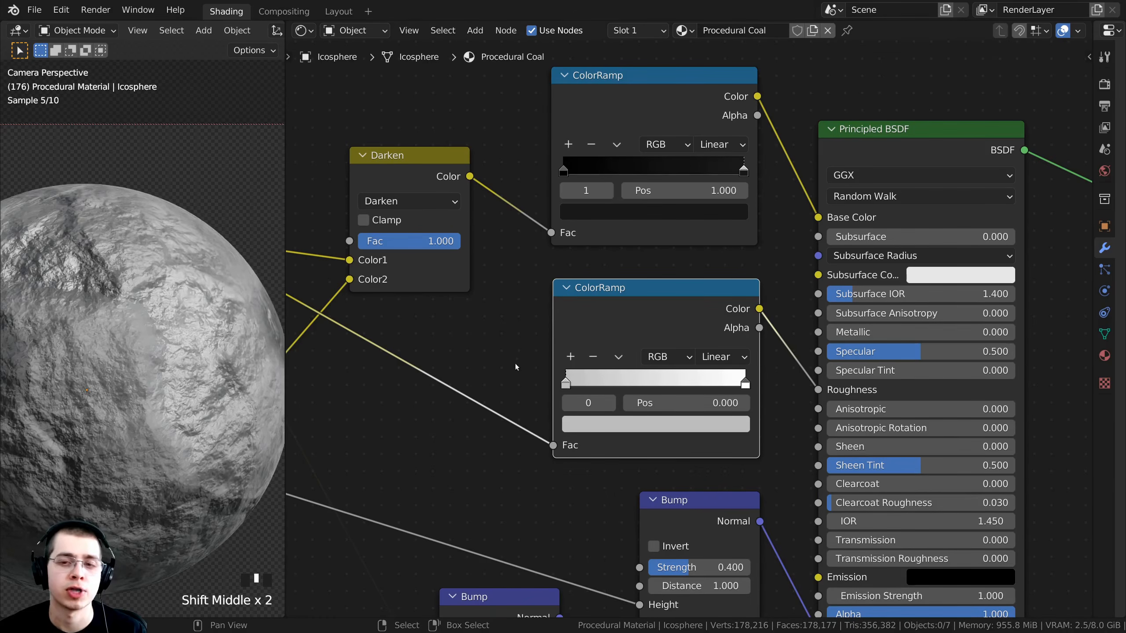
Step: Set the Principled BSDF's Specular to 0.15 and examine the surface of the sphere
scroll(897, 351, "up", 2)
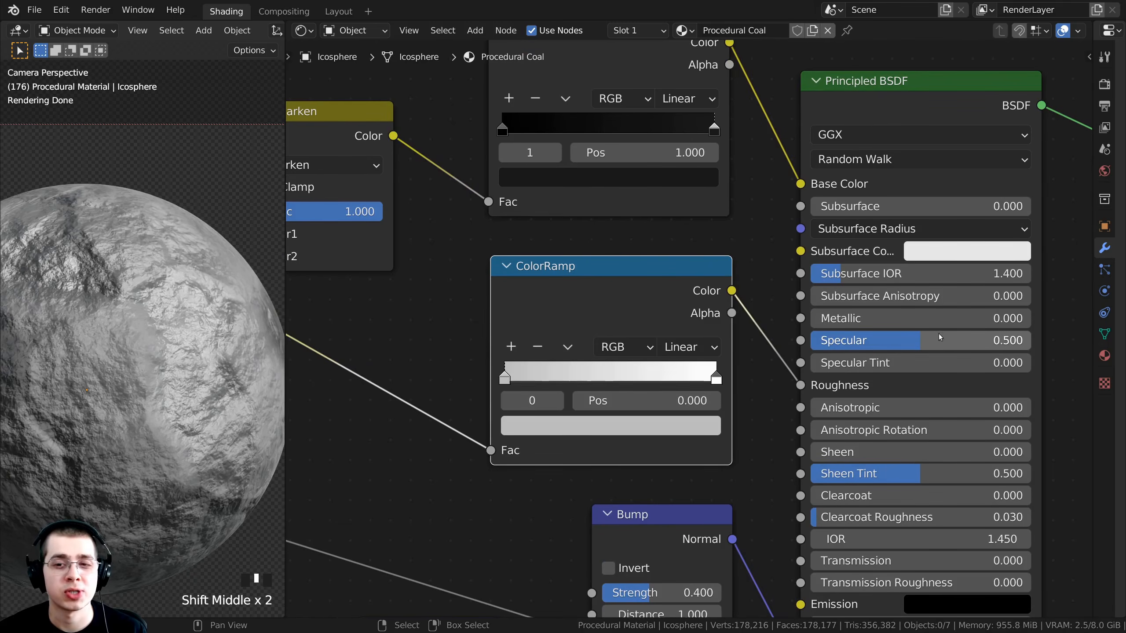
left_click_drag(813, 344, 761, 345)
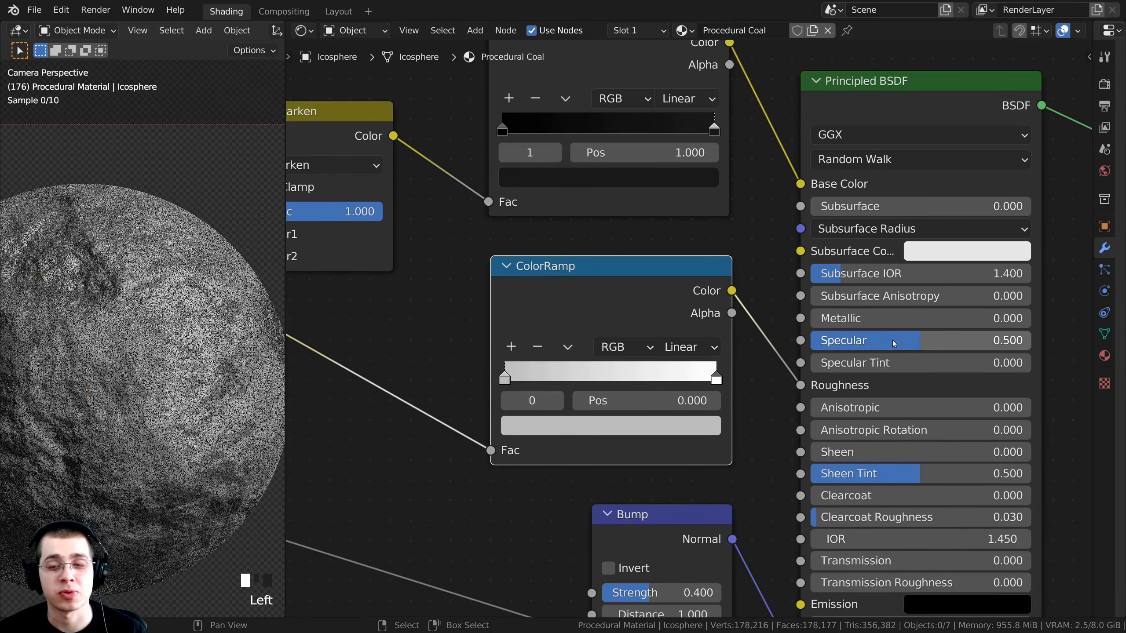
double_click(951, 358)
key("BackSpace")
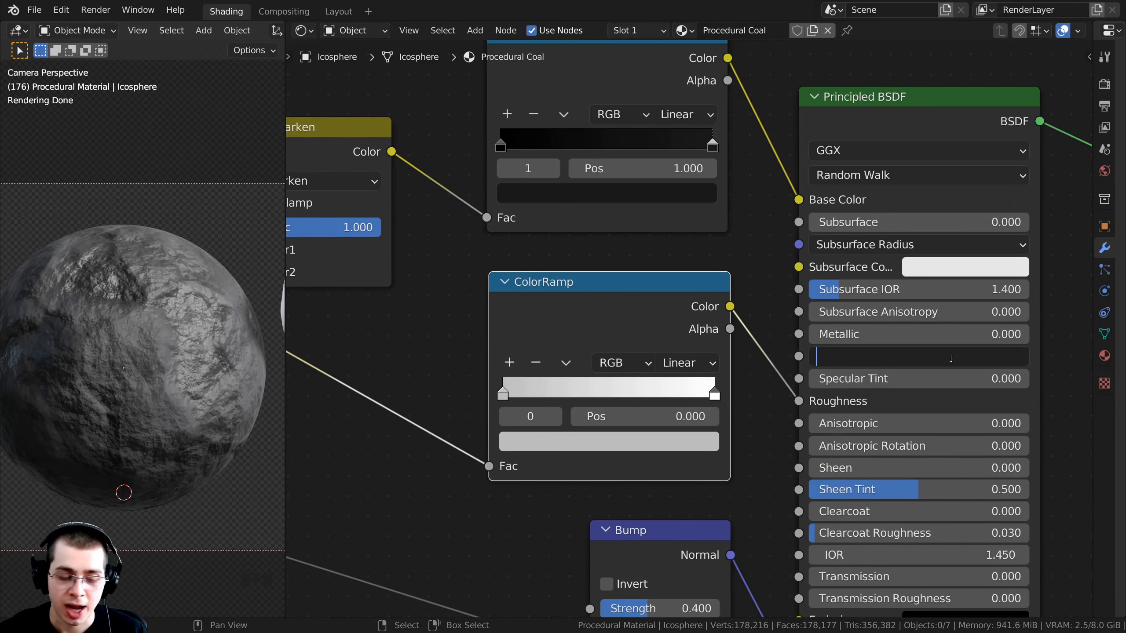
type(".15")
key("Return")
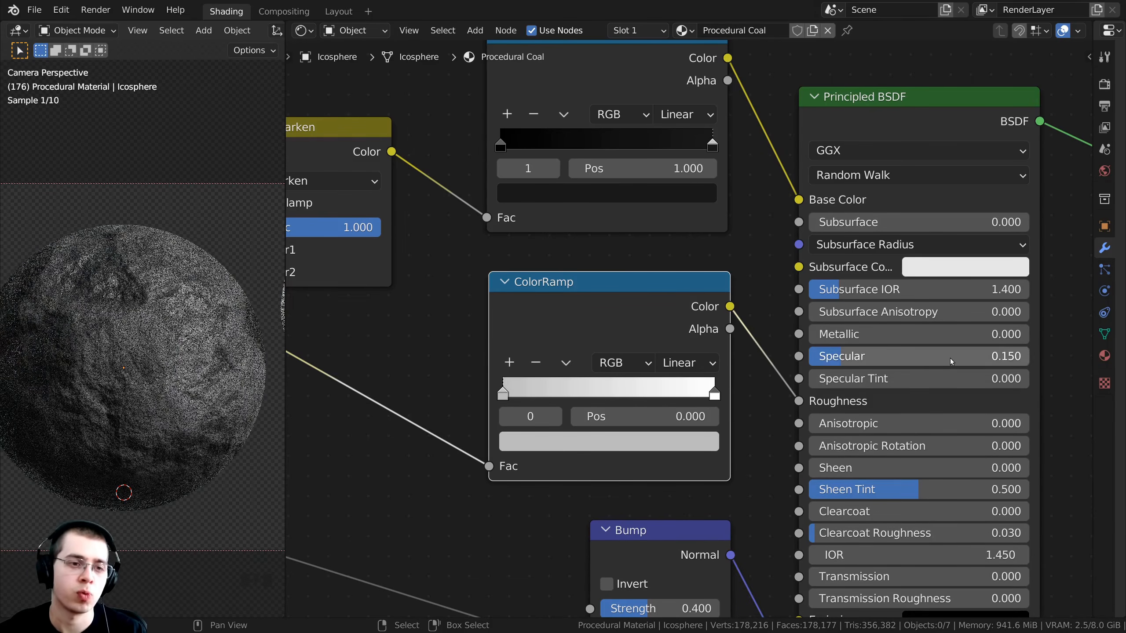
middle_click_drag(198, 312, 209, 316, "shift")
scroll(210, 315, "up", 2)
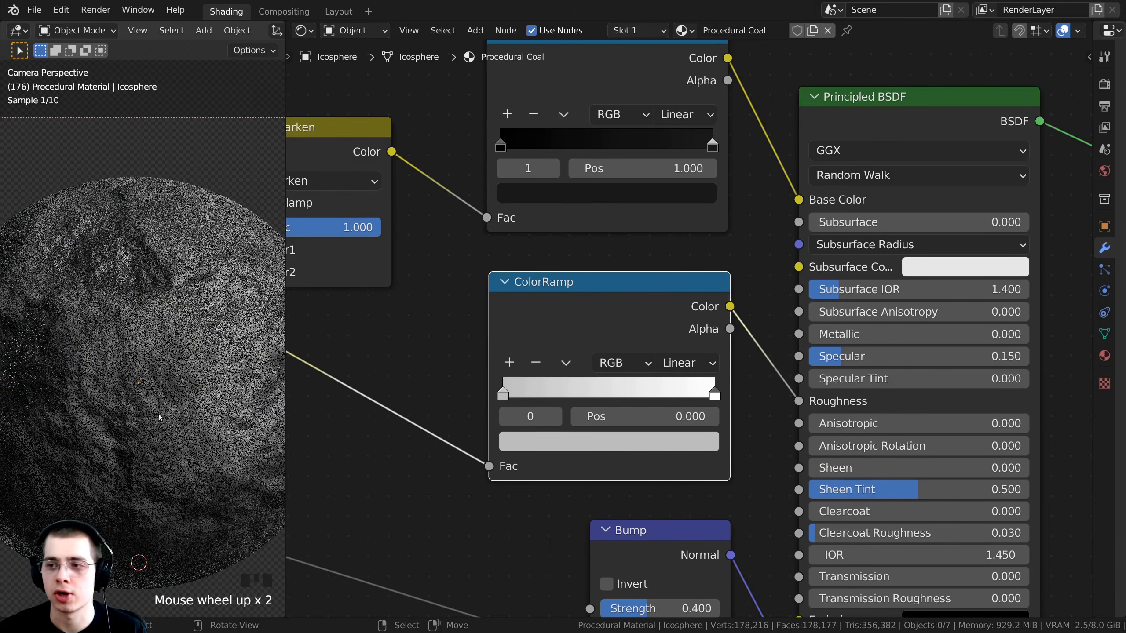
scroll(166, 387, "down", 2)
scroll(165, 387, "up", 2)
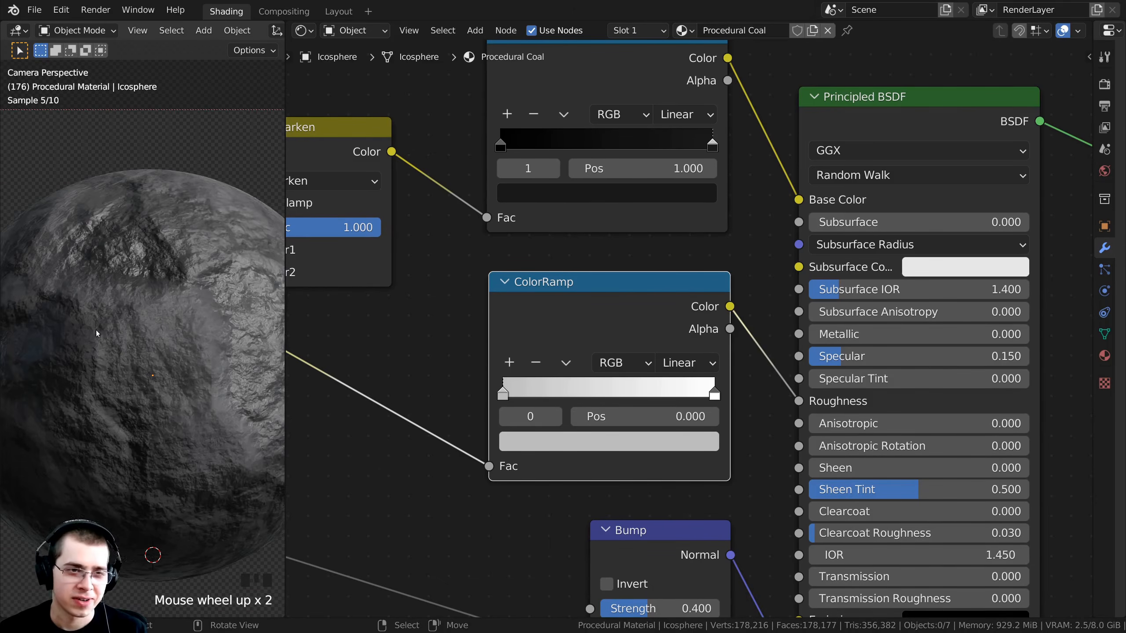
scroll(116, 305, "down", 1)
middle_click_drag(201, 377, 184, 386, "shift")
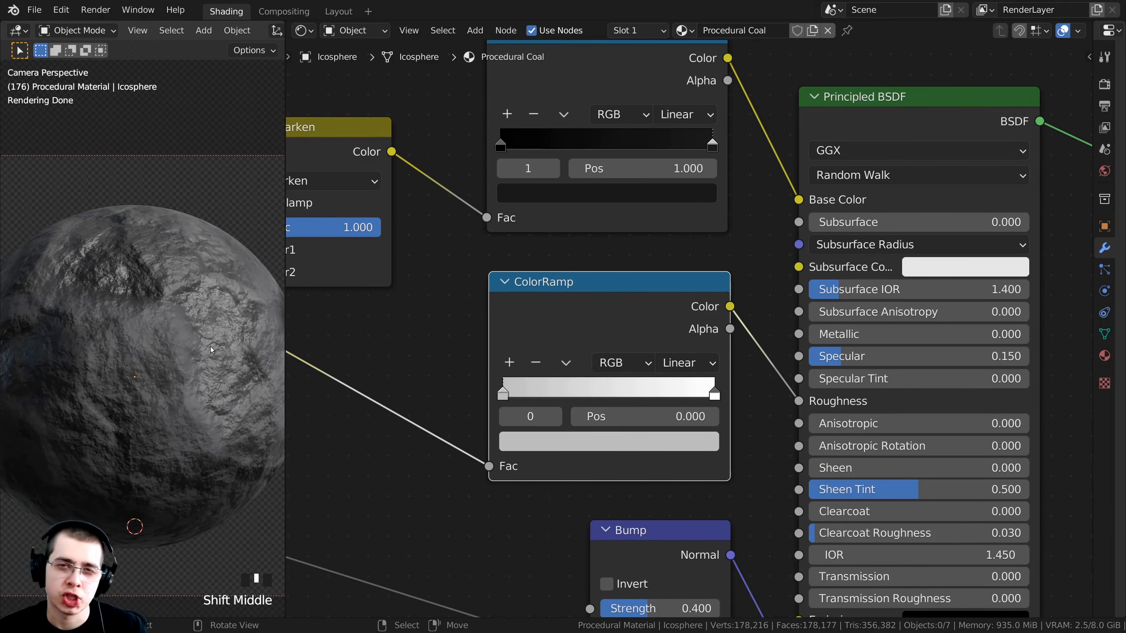
Step: Add a Displacement node and place it just below the Principled BSDF
scroll(430, 438, "down", 4)
middle_click_drag(461, 421, 473, 363)
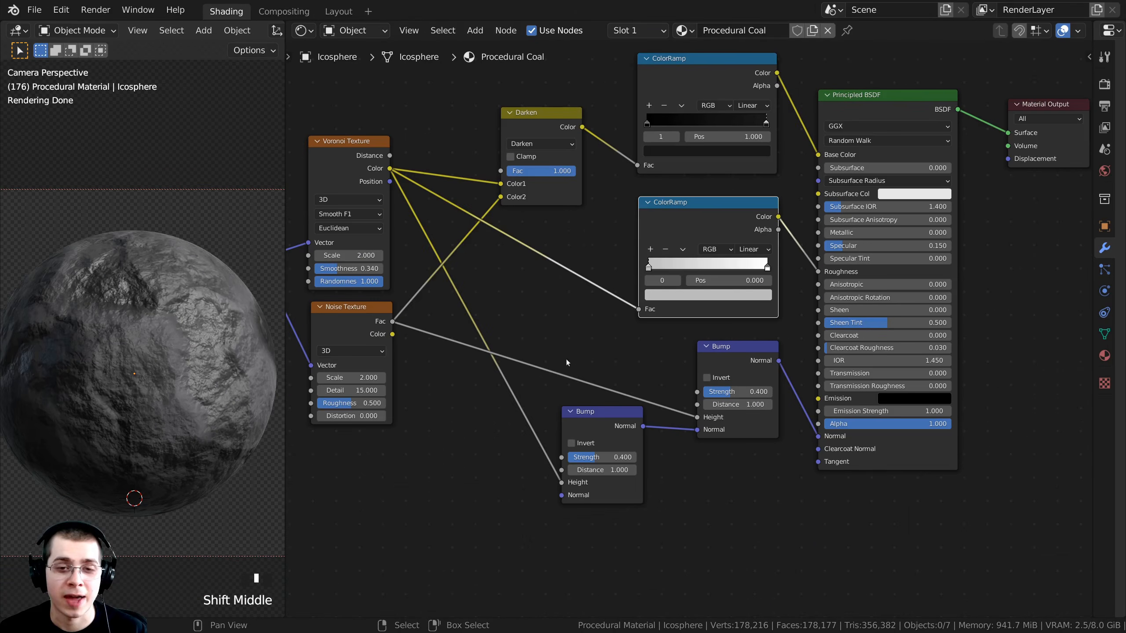
middle_click_drag(567, 359, 554, 359)
scroll(515, 276, "down", 1)
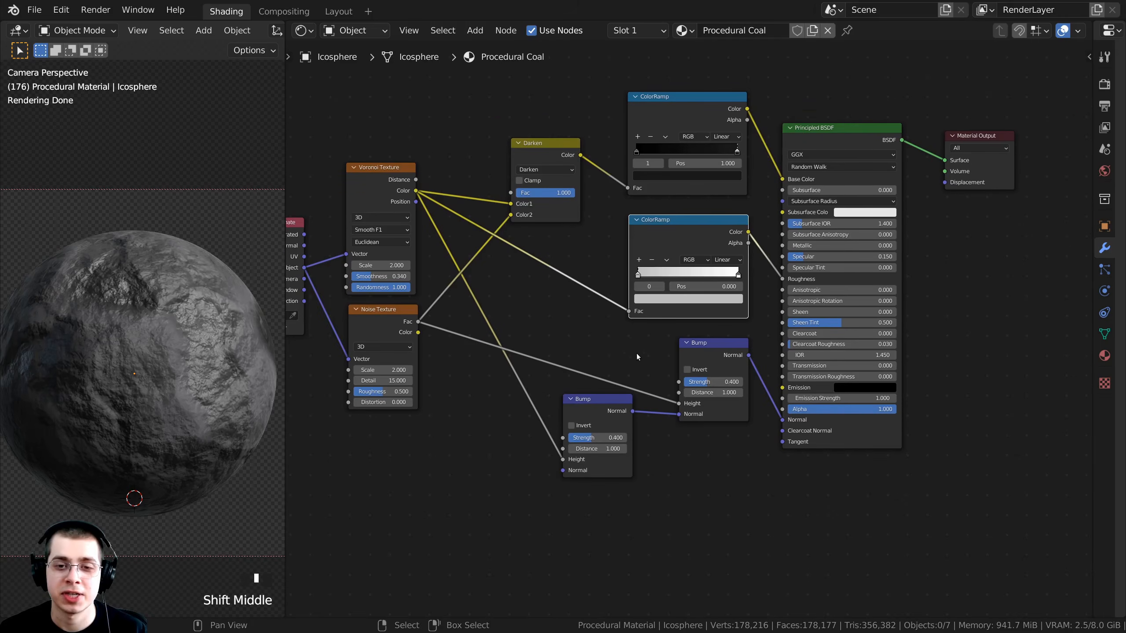
key("shift+a")
left_click(607, 351)
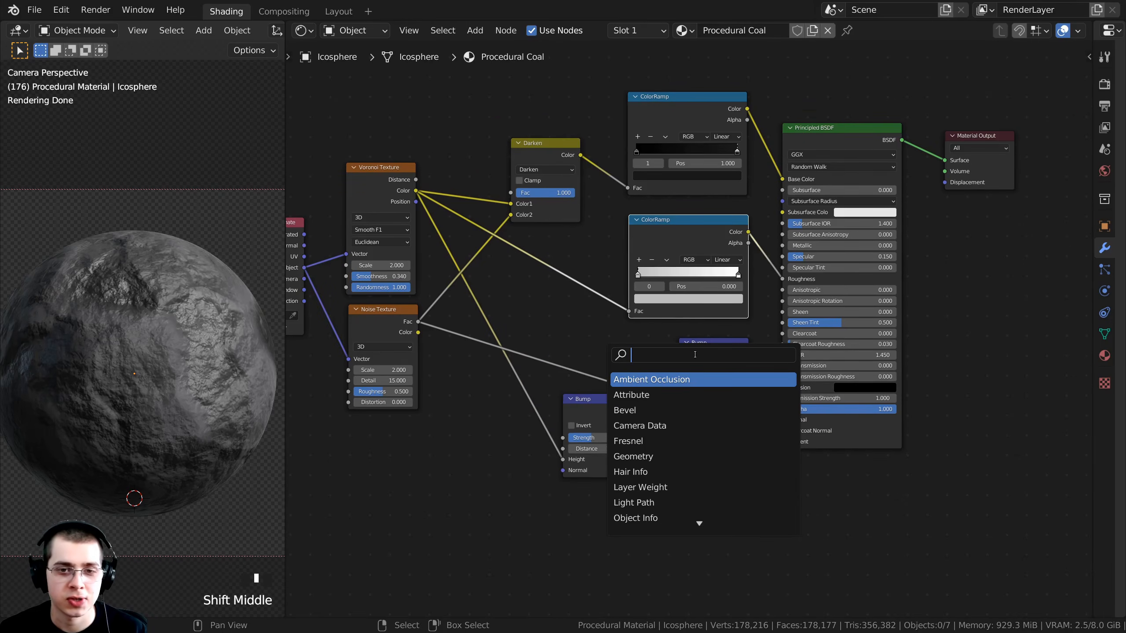
type("dis")
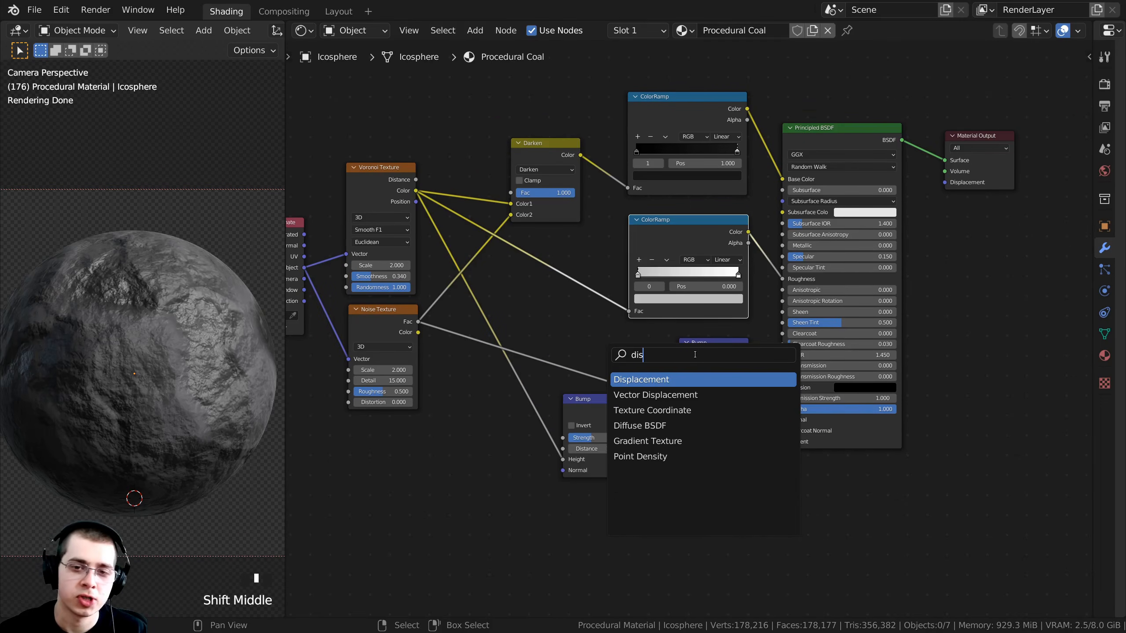
left_click(668, 380)
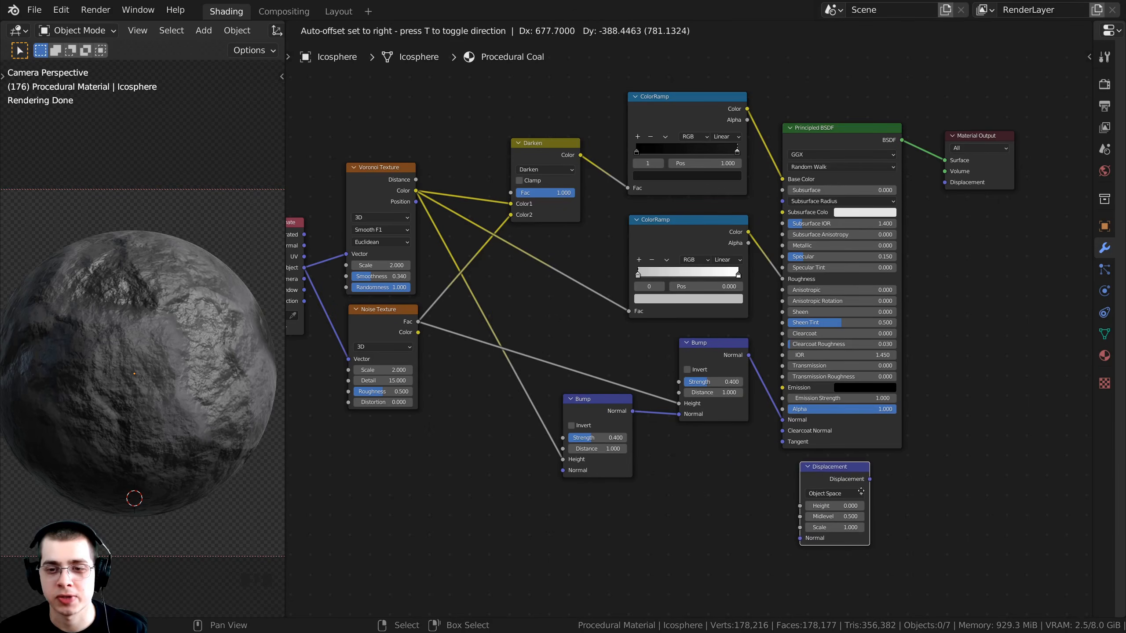
left_click(860, 492)
scroll(836, 445, "up", 3)
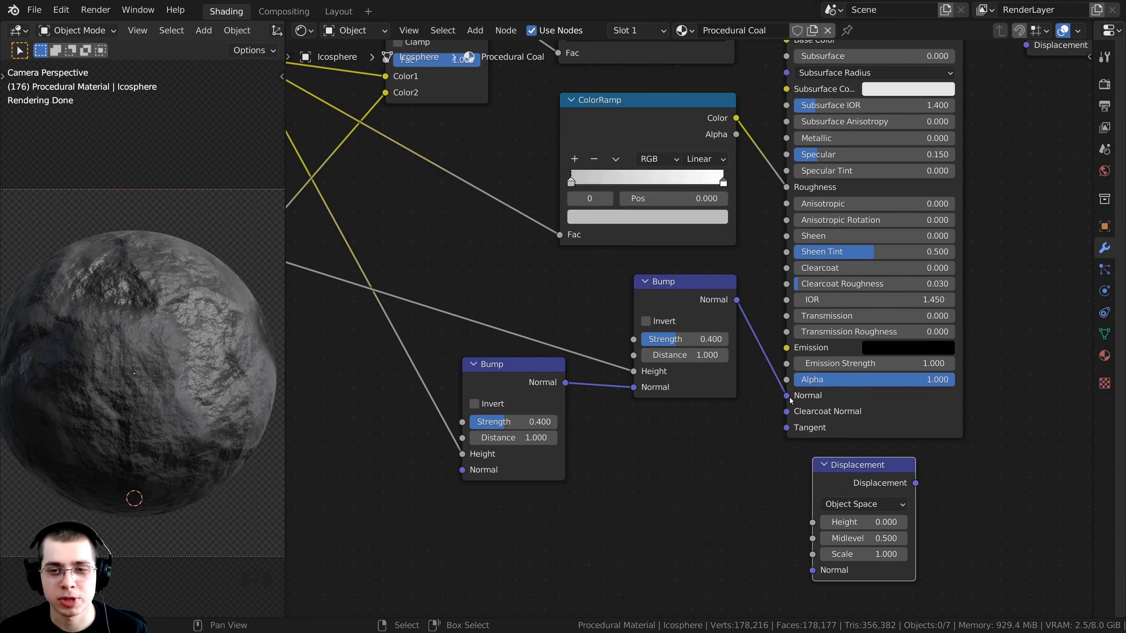
scroll(790, 401, "down", 3)
middle_click_drag(386, 289, 515, 325)
scroll(938, 138, "up", 2)
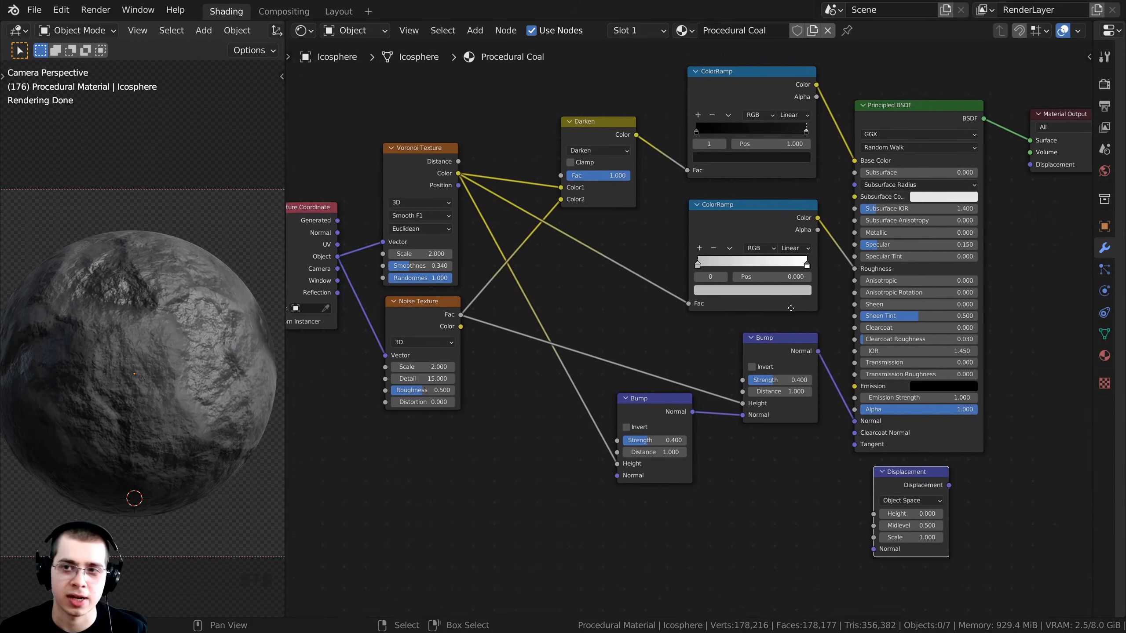
left_click_drag(953, 161, 940, 225)
key("Escape")
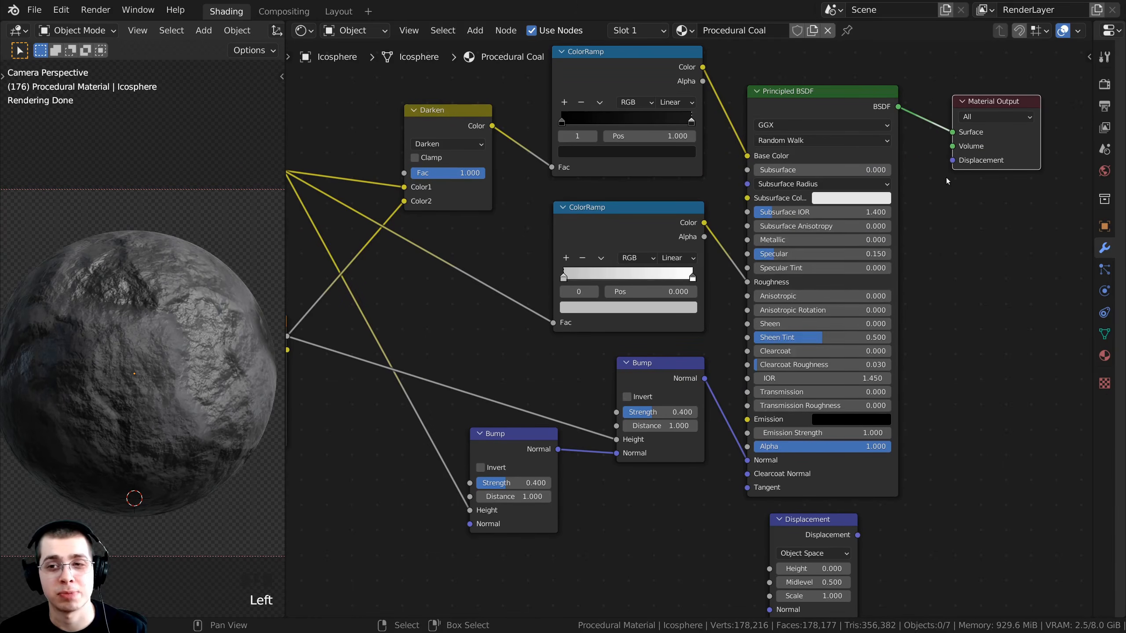
left_click_drag(952, 161, 937, 199)
middle_click_drag(1055, 358, 474, 322)
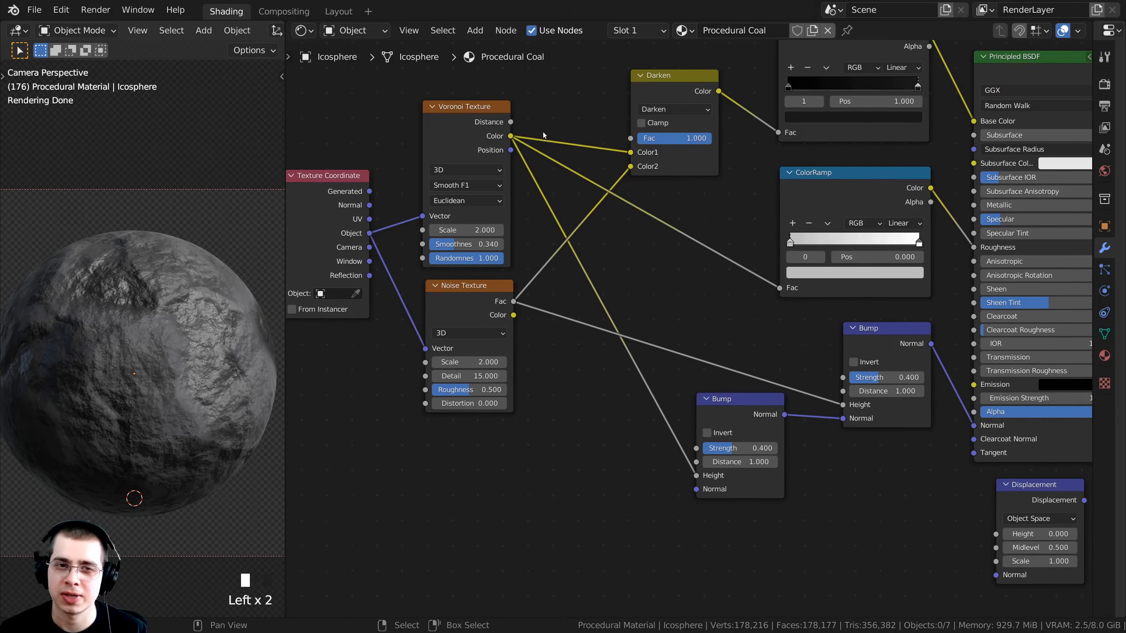
middle_click_drag(605, 140, 385, 143)
Step: Connect the Displacement node's output to the Material Output's Displacement input and space the two nodes out
mouse_move(811, 493)
left_mouse_down()
mouse_move(739, 333)
mouse_move(742, 472)
mouse_move(825, 490)
left_mouse_up()
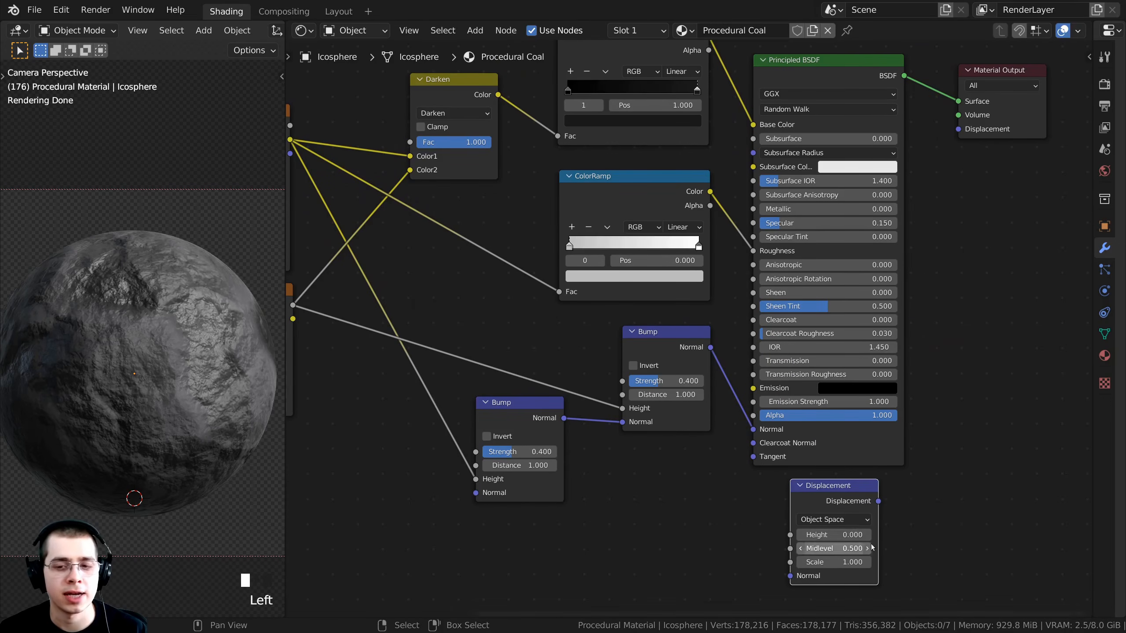
left_click_drag(839, 474, 867, 477)
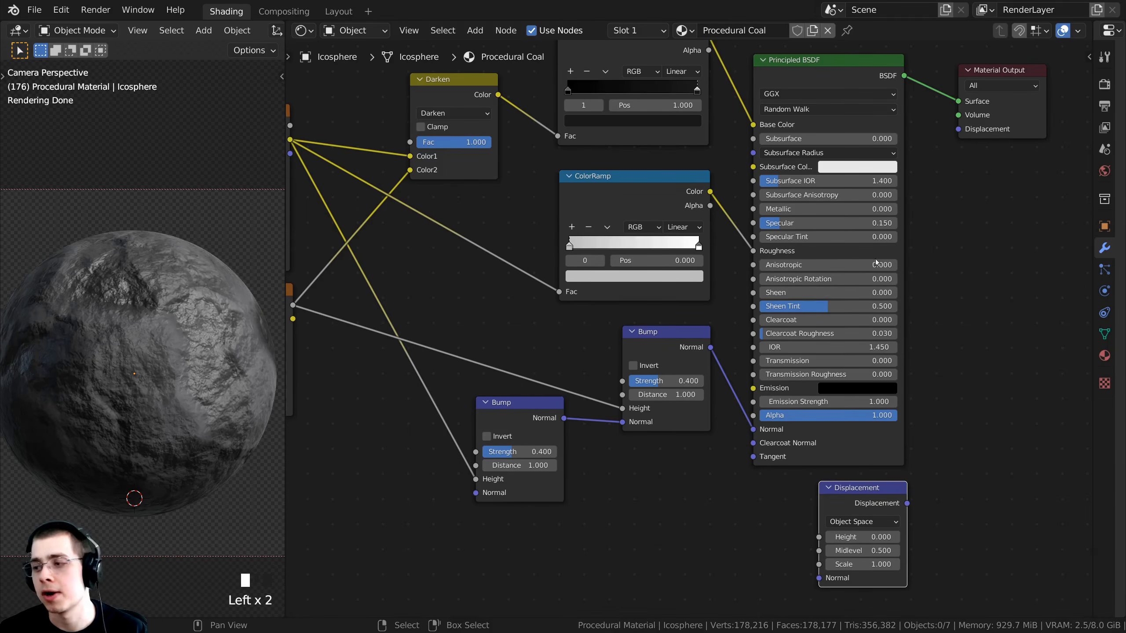
scroll(842, 334, "down", 2)
left_click_drag(845, 505, 892, 159)
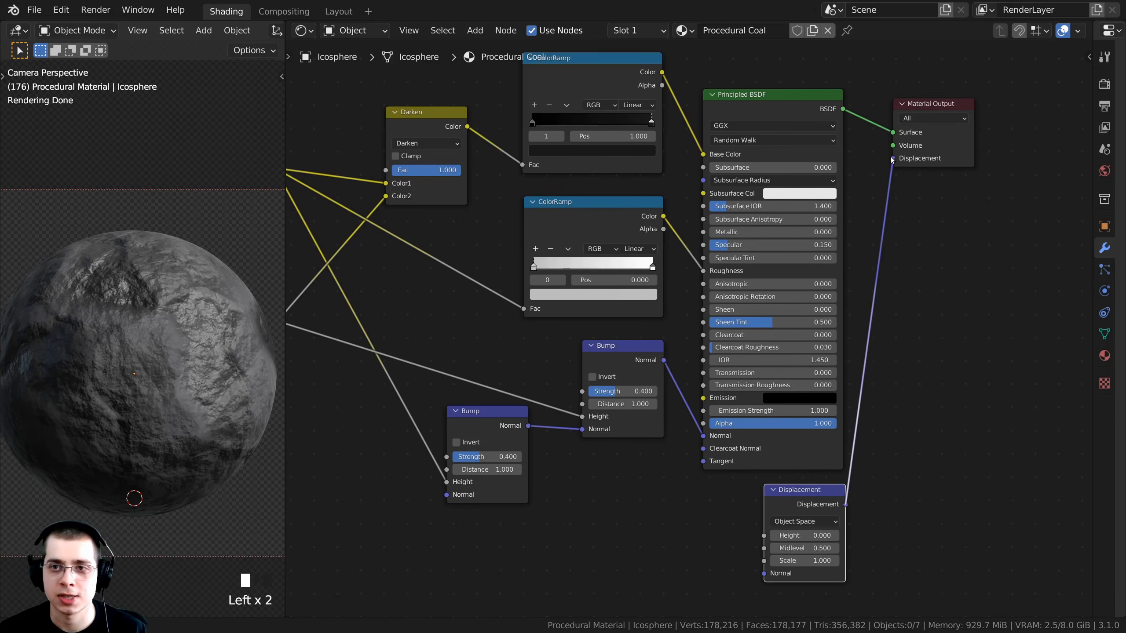
left_click_drag(933, 101, 957, 100)
middle_click_drag(678, 443, 713, 390)
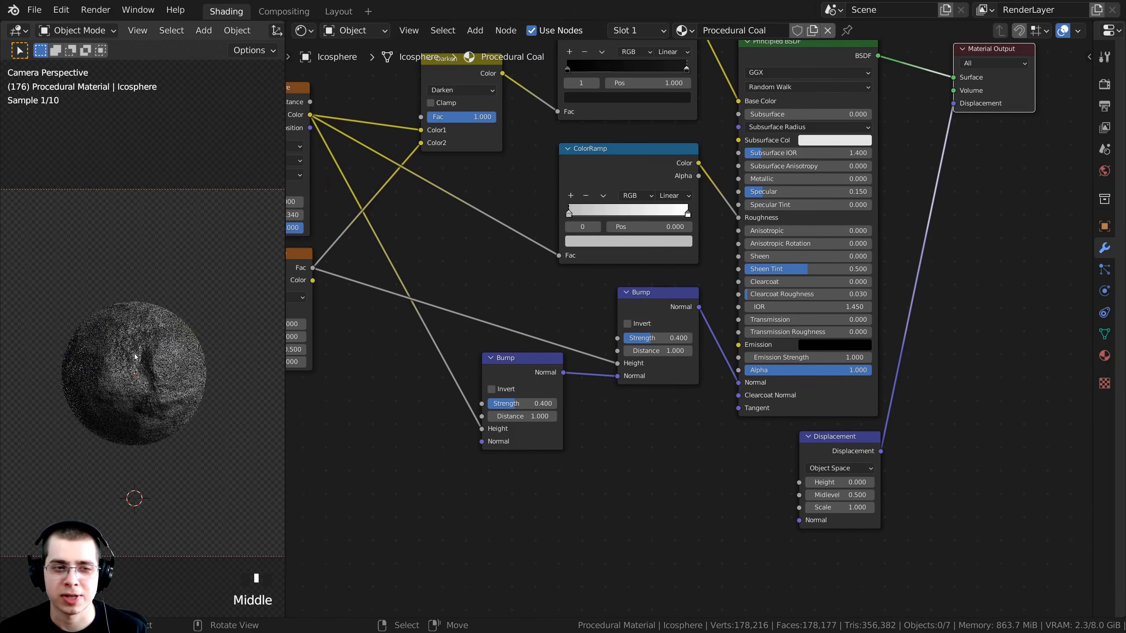
right_click(164, 280)
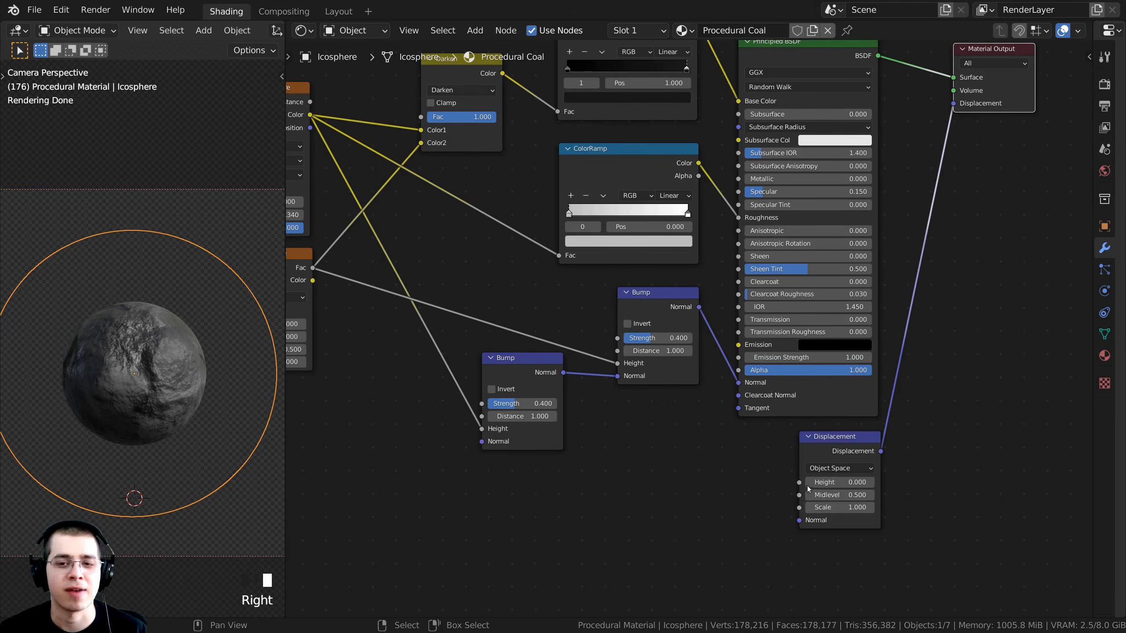
Step: Review how the Voronoi and Noise Texture nodes feed the Darken mix and the Bump nodes
scroll(807, 489, "up", 2)
left_click(875, 469)
scroll(601, 358, "down", 2)
middle_click_drag(563, 334, 668, 352)
left_click(380, 117)
left_click(380, 281)
left_click(362, 110)
left_click_drag(533, 94, 529, 96)
left_click(362, 136)
left_click(372, 290)
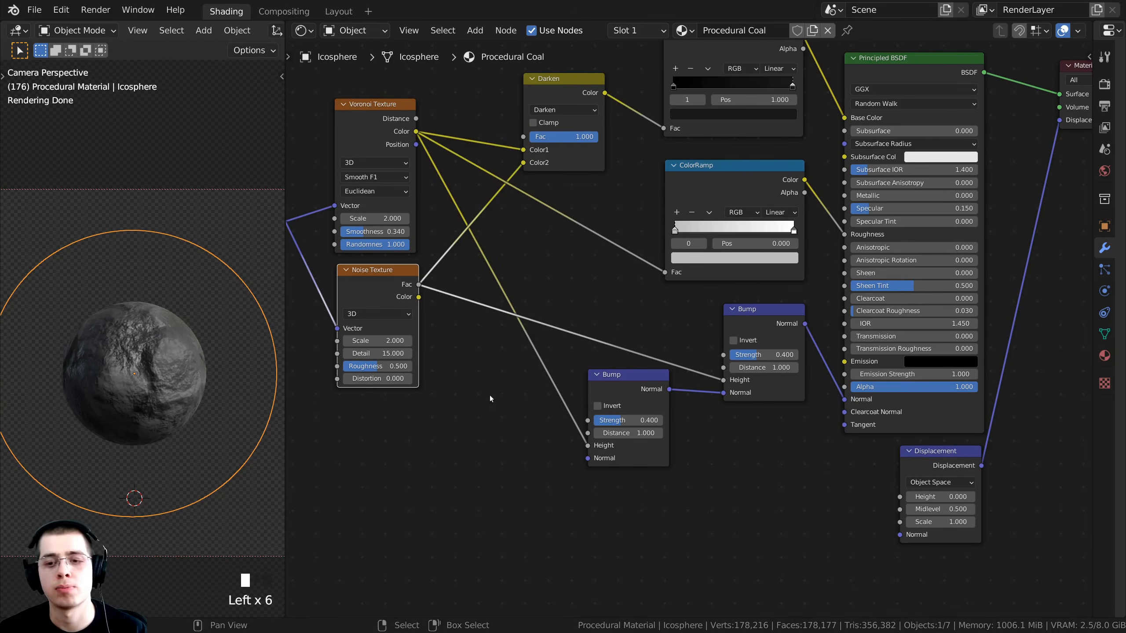
scroll(712, 392, "up", 1)
middle_click_drag(335, 236, 428, 280)
left_click_drag(432, 304, 430, 304)
left_click(427, 129)
left_click(464, 168)
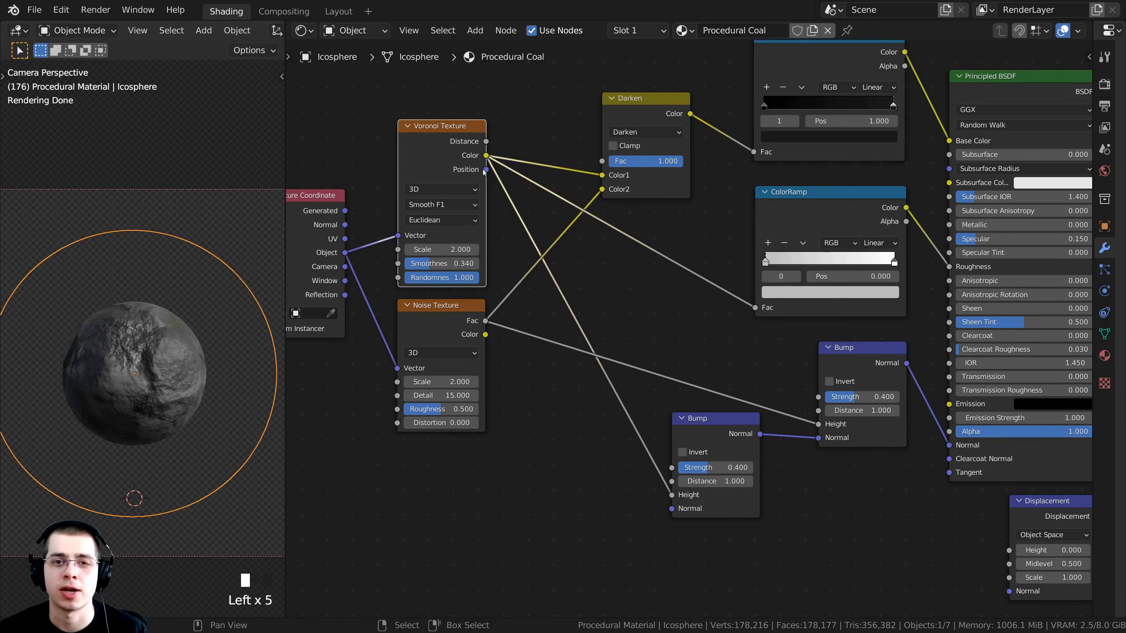
Step: Duplicate the Darken mix node with its Voronoi and Noise input links kept and place the copy below the first Bump node
left_click(653, 112)
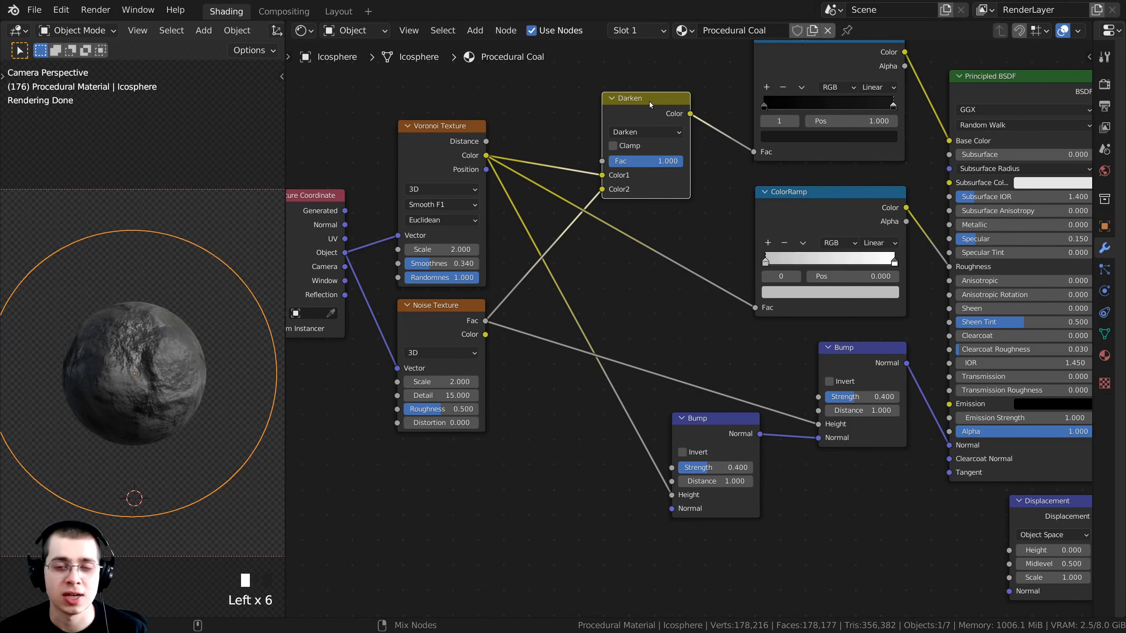
key("ctrl+shift+d")
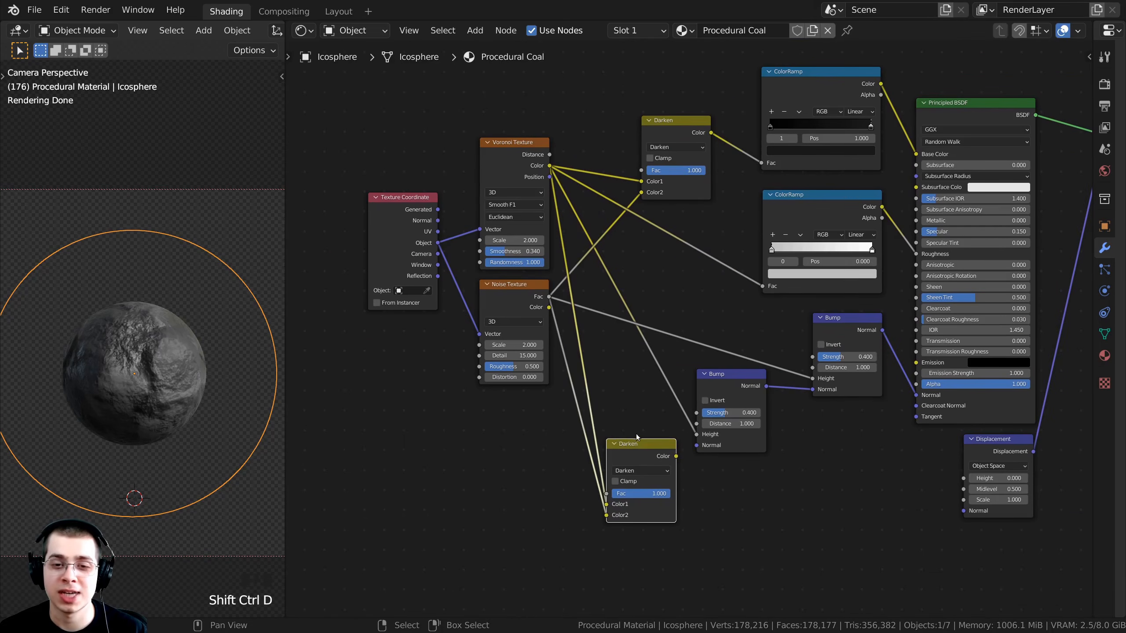
left_click_drag(636, 442, 642, 464)
middle_click_drag(642, 464, 639, 424)
scroll(638, 425, "up", 1)
left_click_drag(638, 439, 723, 450)
mouse_move(723, 450)
left_mouse_down()
mouse_move(642, 307)
mouse_move(654, 402)
mouse_move(697, 465)
mouse_move(732, 463)
mouse_move(738, 448)
left_mouse_up()
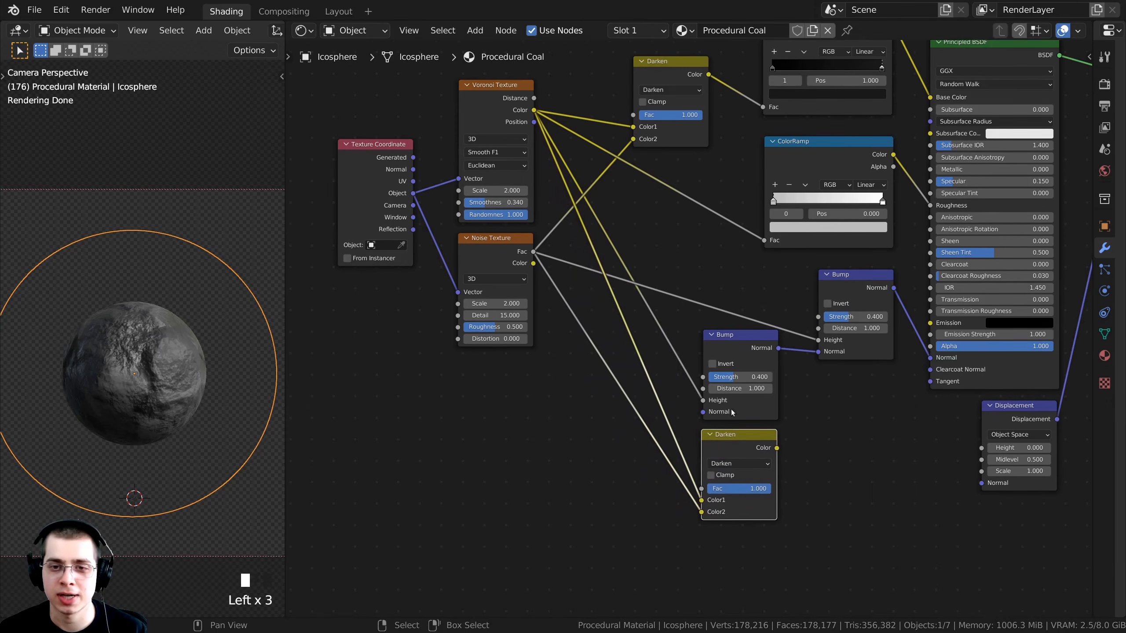
middle_click_drag(731, 412, 684, 424)
left_click_drag(675, 365, 666, 326)
left_click_drag(695, 459, 695, 437)
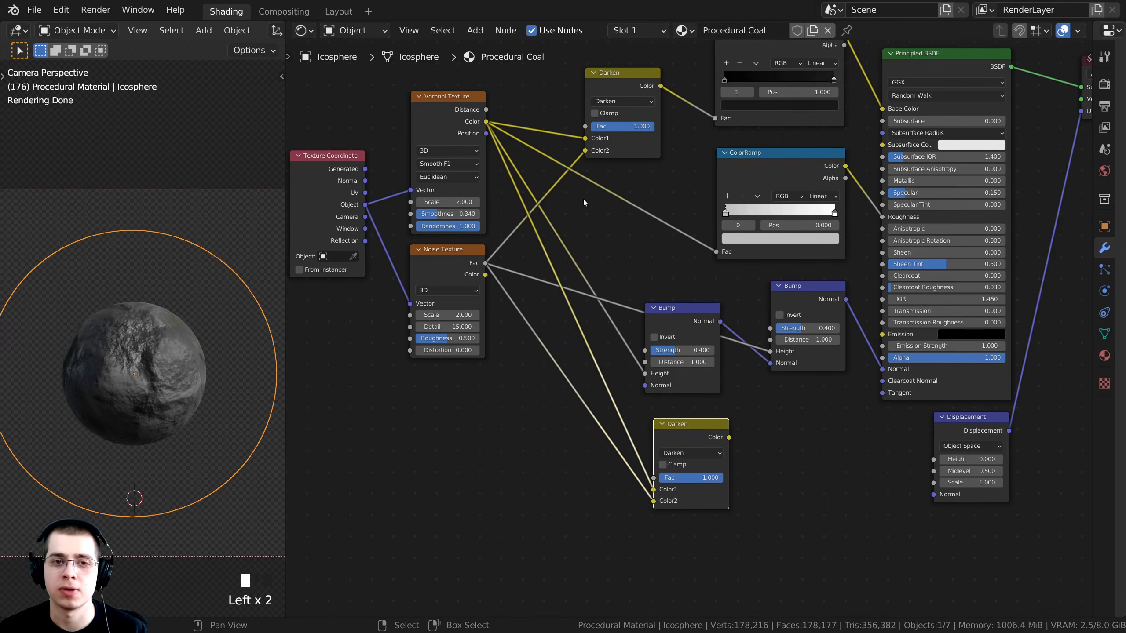
Step: Preview the duplicated mix node on the sphere and change its blend mode to Add
middle_click_drag(706, 400, 704, 350)
scroll(704, 351, "up", 2)
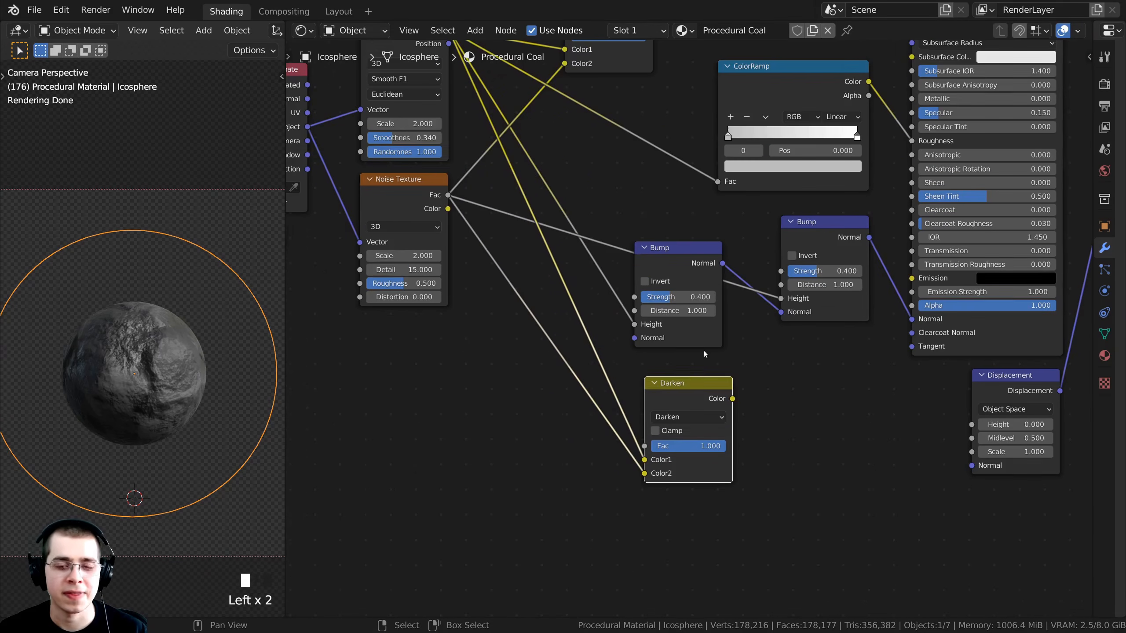
left_click(683, 388, "ctrl+shift")
middle_click_drag(364, 376, 351, 366)
scroll(652, 408, "up", 4)
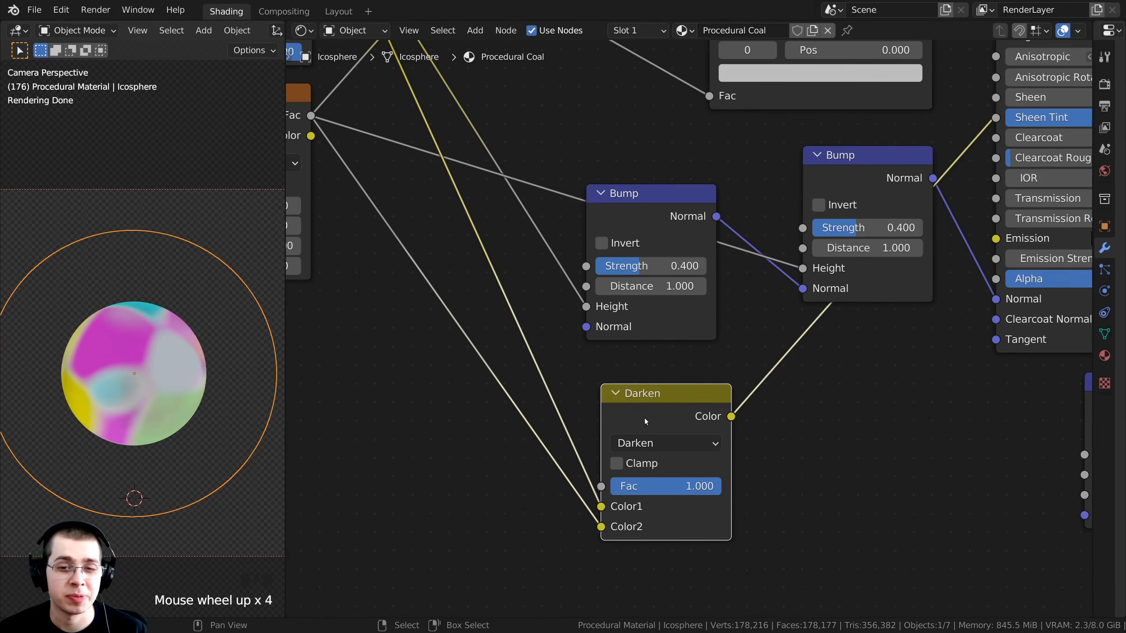
left_click(648, 449)
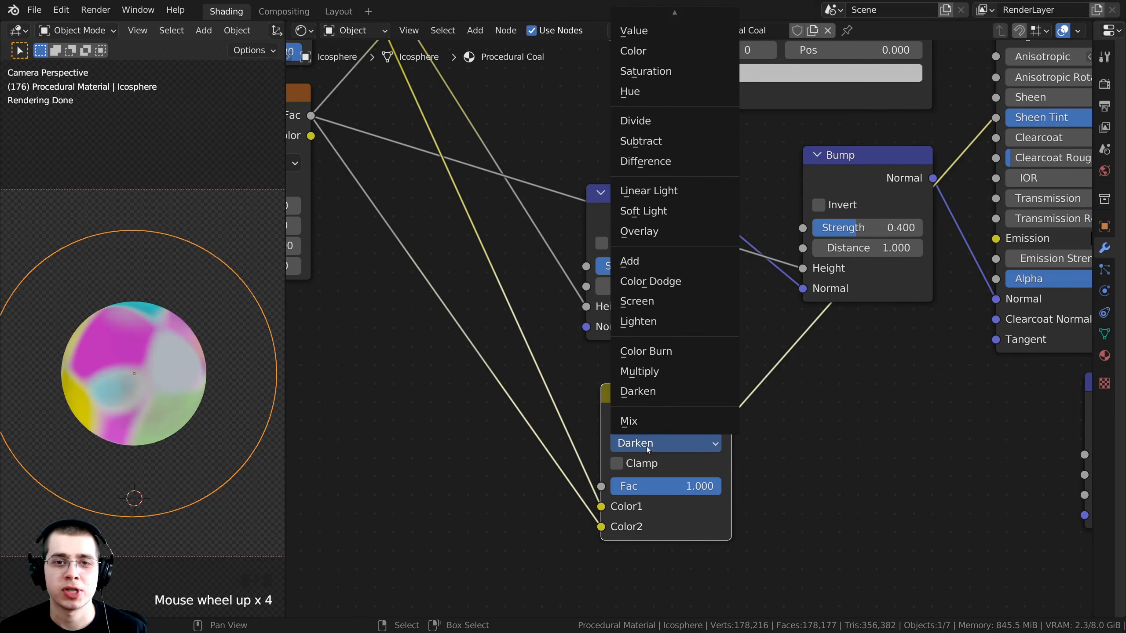
left_click(681, 267)
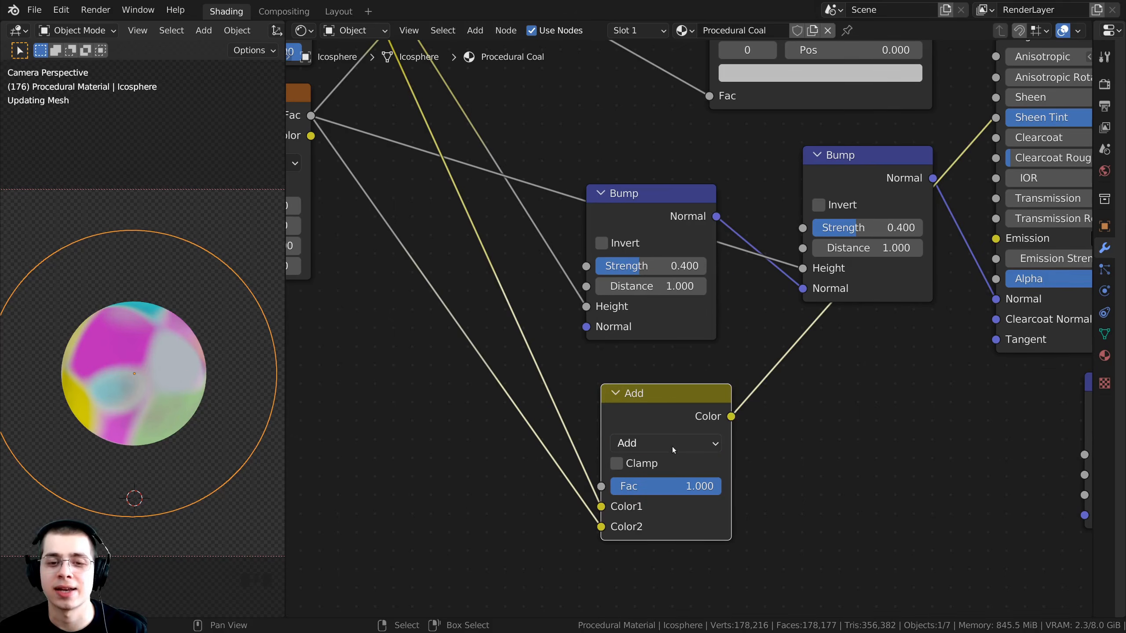
Step: Examine the previewed Add mix and trace its input links back to the Voronoi and Noise textures
scroll(665, 346, "down", 7)
scroll(586, 383, "up", 3)
scroll(585, 382, "down", 2)
middle_click_drag(528, 233, 560, 252)
middle_click_drag(467, 96, 455, 150)
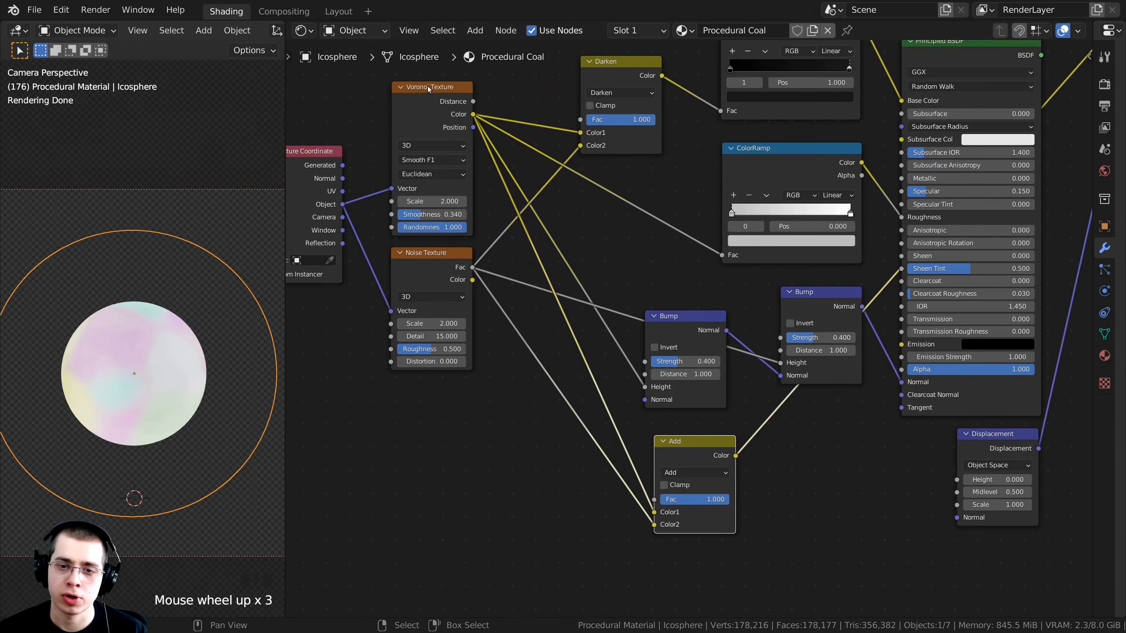
middle_click_drag(617, 492, 619, 377)
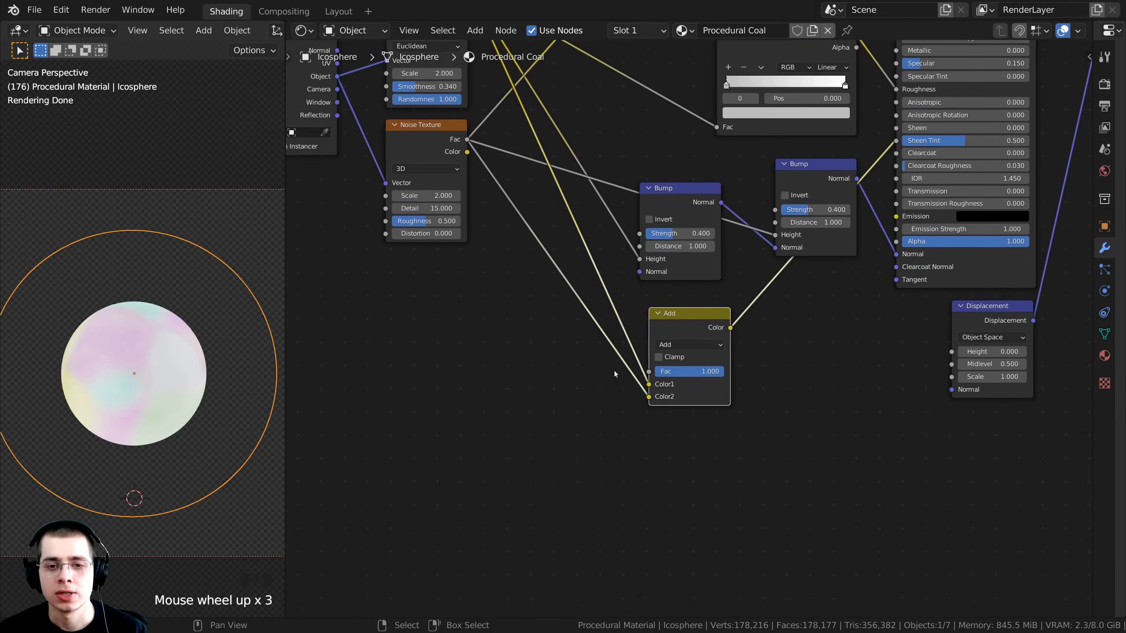
scroll(619, 411, "up", 2)
left_click_drag(627, 408, 630, 431)
scroll(619, 370, "down", 2)
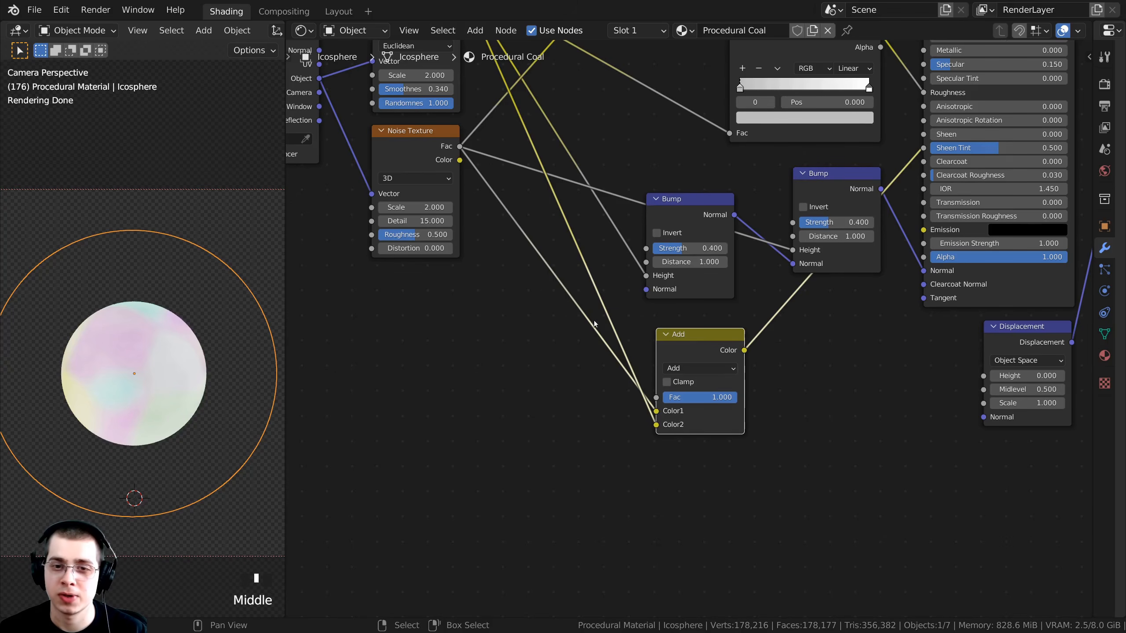
middle_click_drag(493, 139, 501, 274)
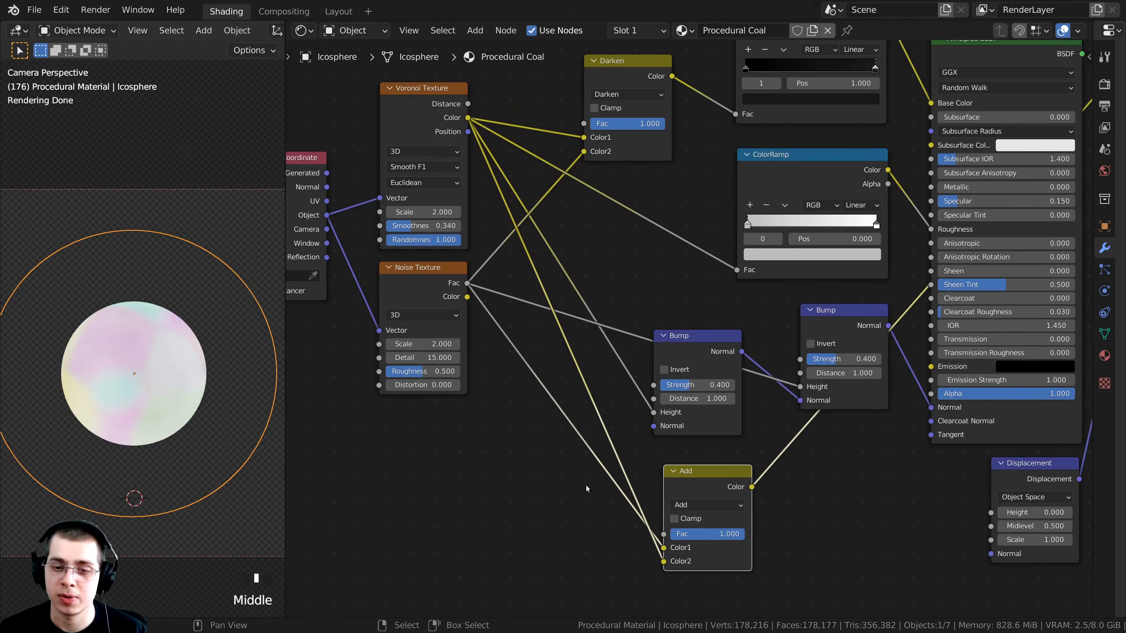
Step: Set the factor of the Add mix node below the Bump nodes to 0.5
mouse_move(719, 481)
left_mouse_down()
mouse_move(711, 470)
mouse_move(709, 483)
left_mouse_up()
middle_click_drag(723, 540, 605, 419)
scroll(604, 420, "up", 2)
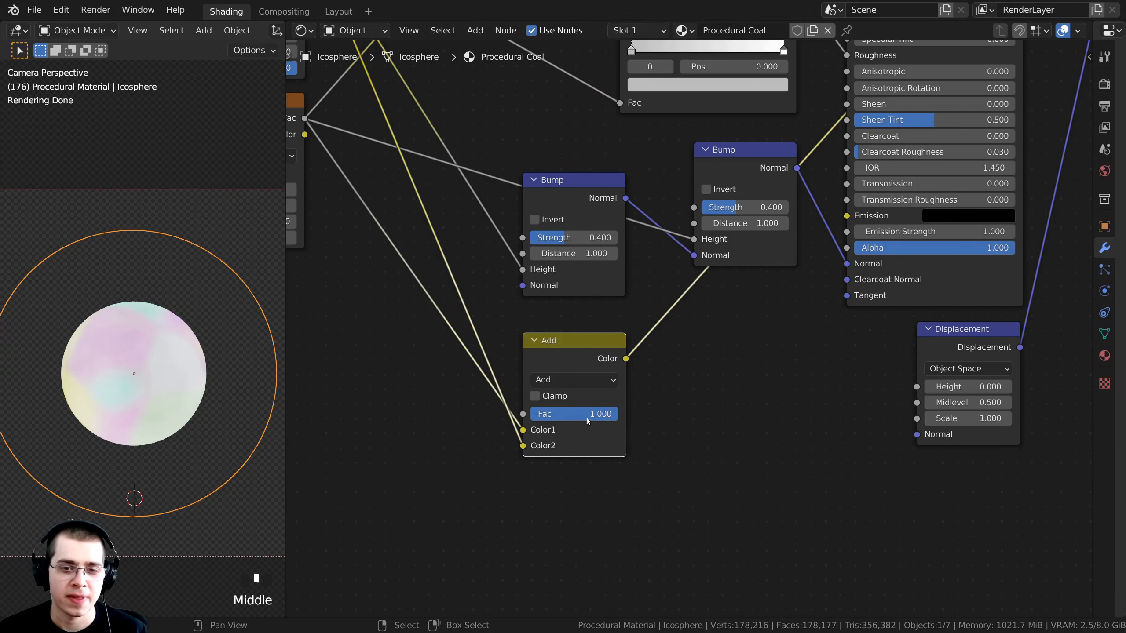
left_click(562, 414)
key("BackSpace")
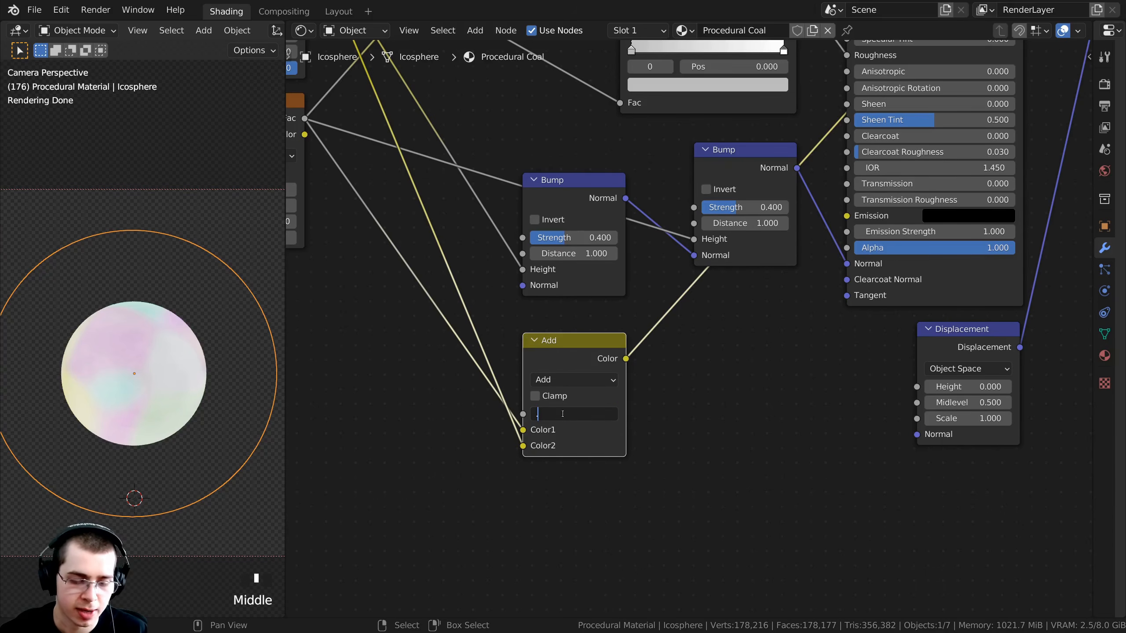
key("Return")
Step: Shift the Add node slightly lower and connect its Color output to the Displacement node's Height input
scroll(585, 378, "down", 5)
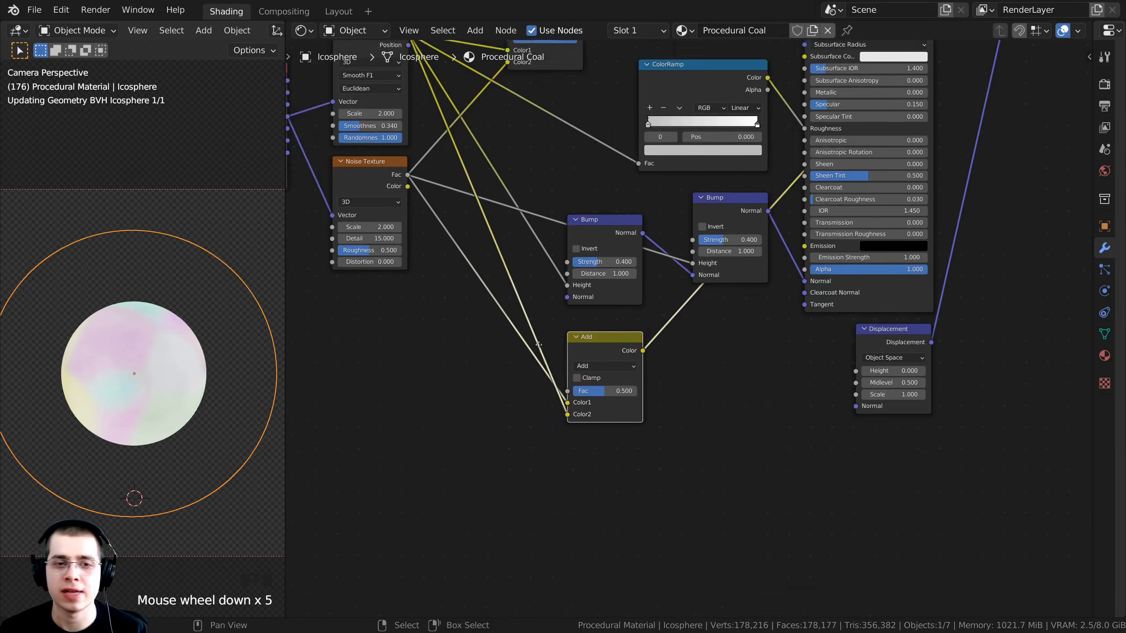
middle_click_drag(344, 111, 386, 203)
middle_click_drag(551, 358, 543, 342)
scroll(543, 341, "up", 1)
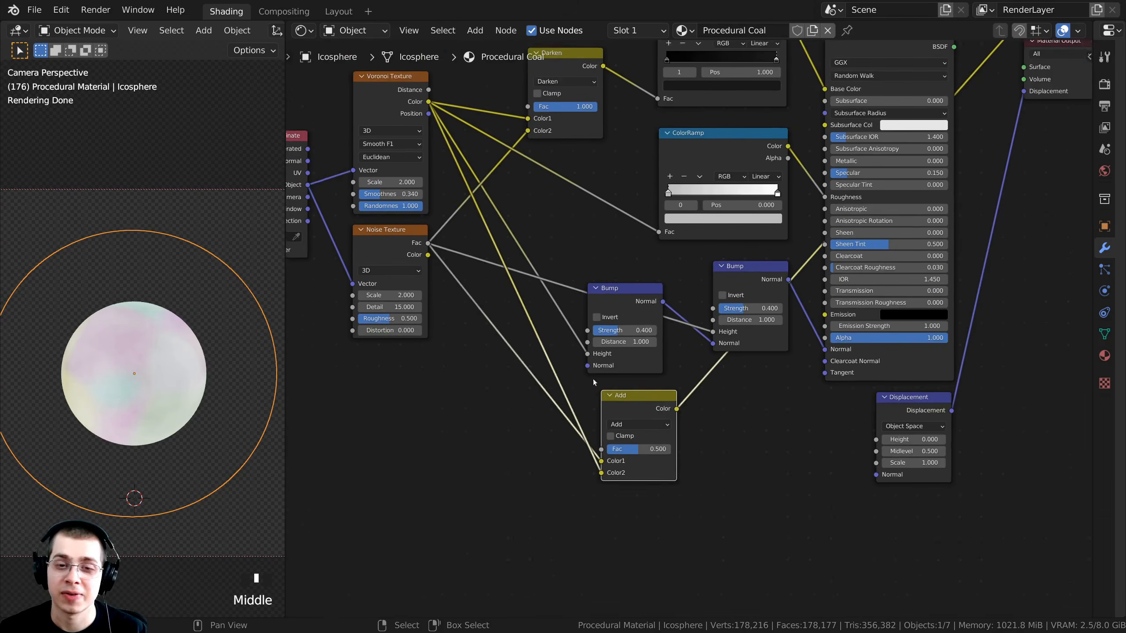
middle_click_drag(594, 382, 595, 394)
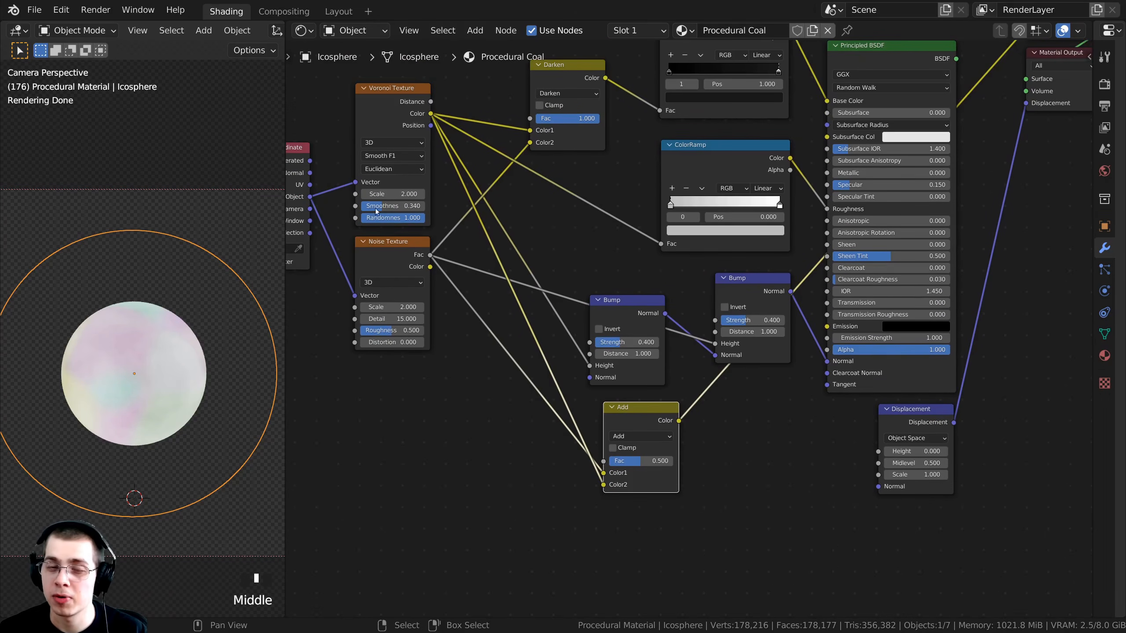
left_click_drag(642, 411, 646, 422)
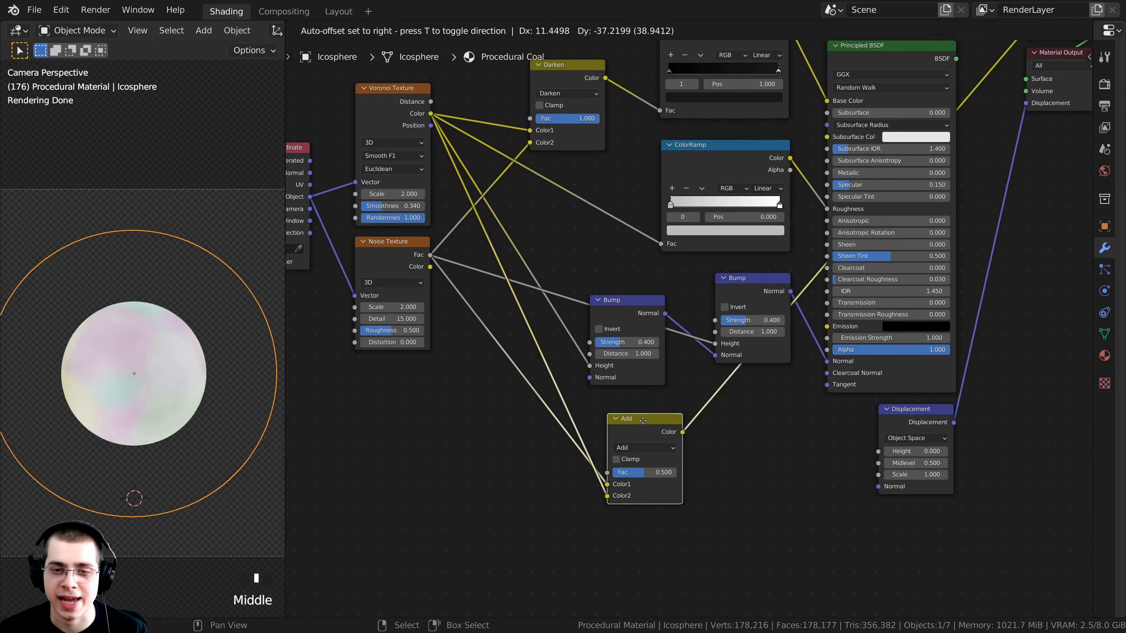
scroll(640, 417, "up", 1)
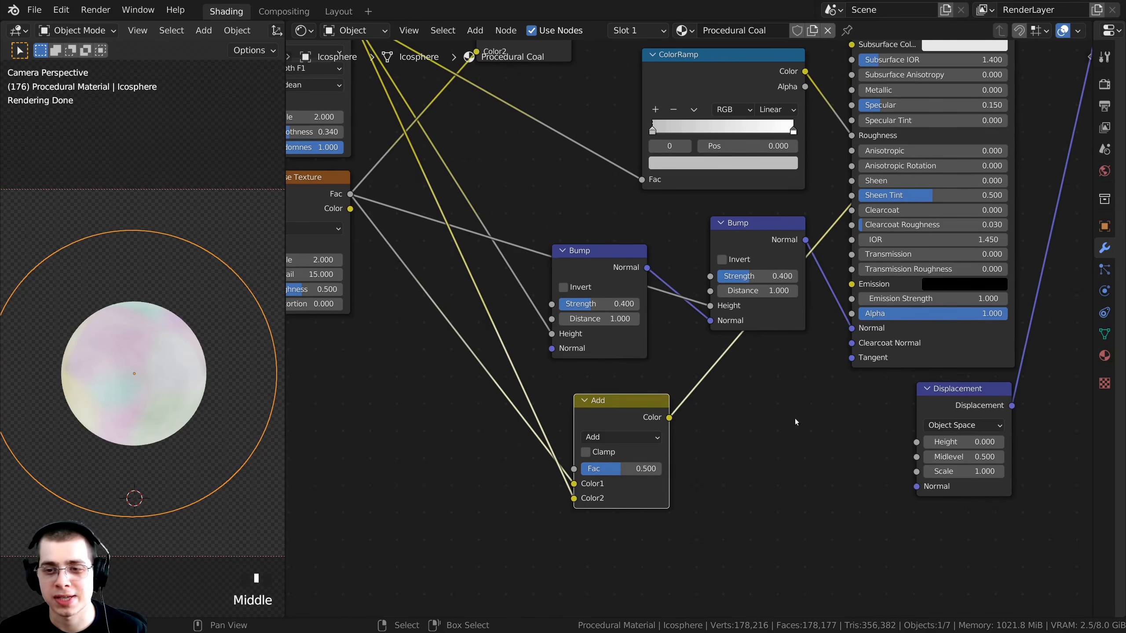
middle_click_drag(816, 422, 787, 420)
scroll(640, 422, "up", 1)
left_click_drag(637, 423, 904, 449)
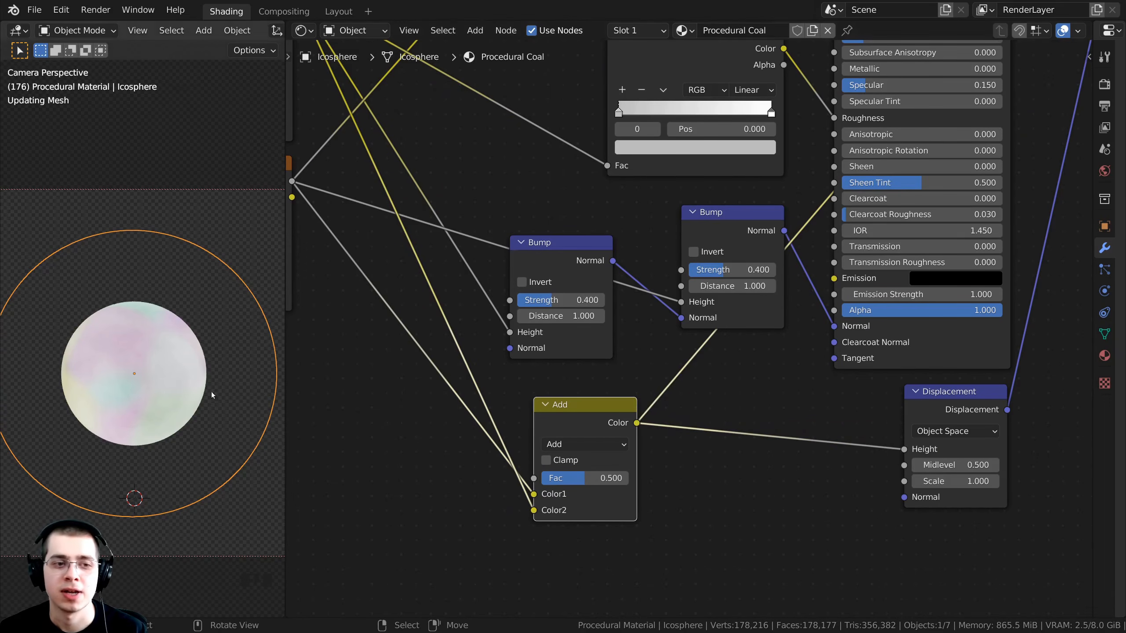
Step: Restore the Principled BSDF as the material's surface output and view the displaced coal shading on the sphere
scroll(134, 334, "down", 1)
scroll(572, 440, "down", 3)
middle_click_drag(671, 357, 648, 422)
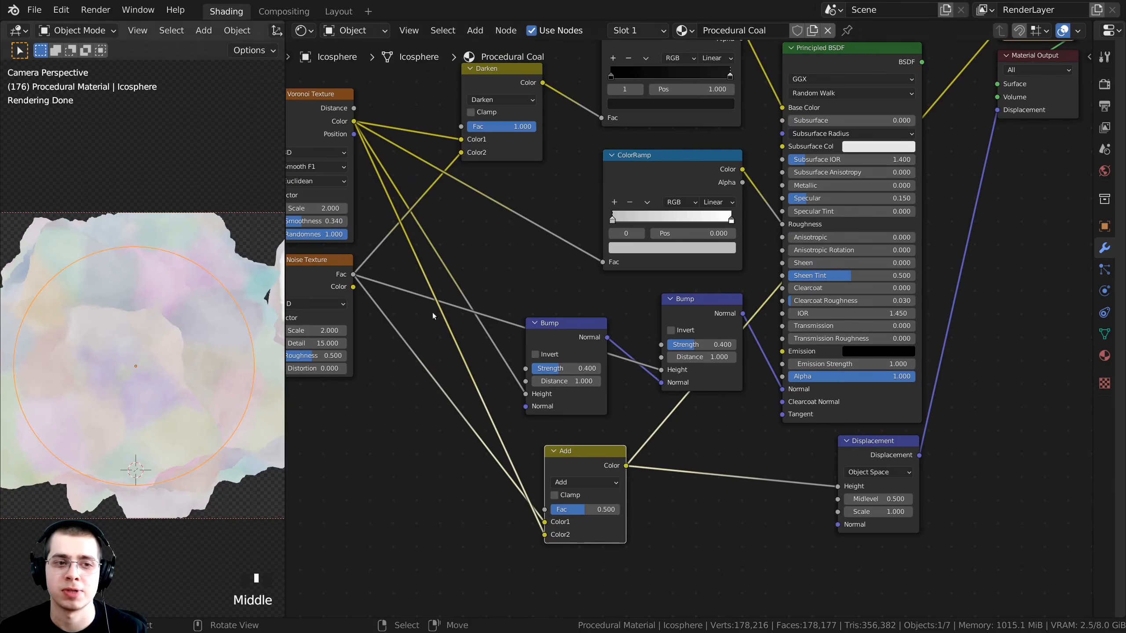
middle_click_drag(763, 165, 759, 186)
left_click(851, 73, "ctrl+shift")
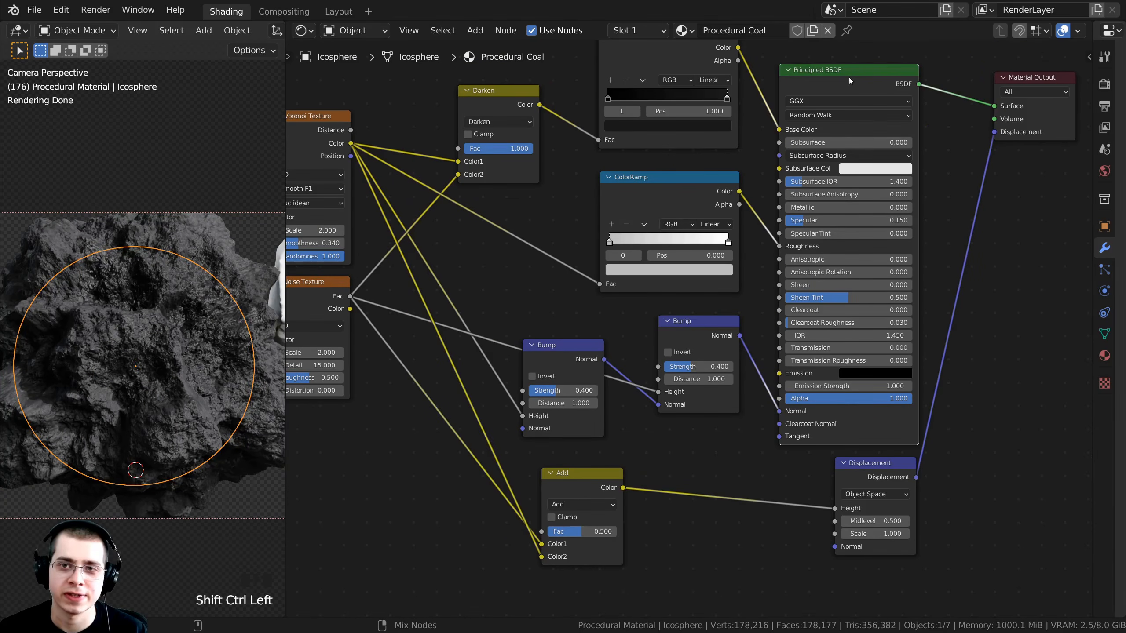
left_click(848, 81, "ctrl+shift")
left_click_drag(842, 83, 851, 77)
middle_click_drag(135, 358, 141, 354, "shift")
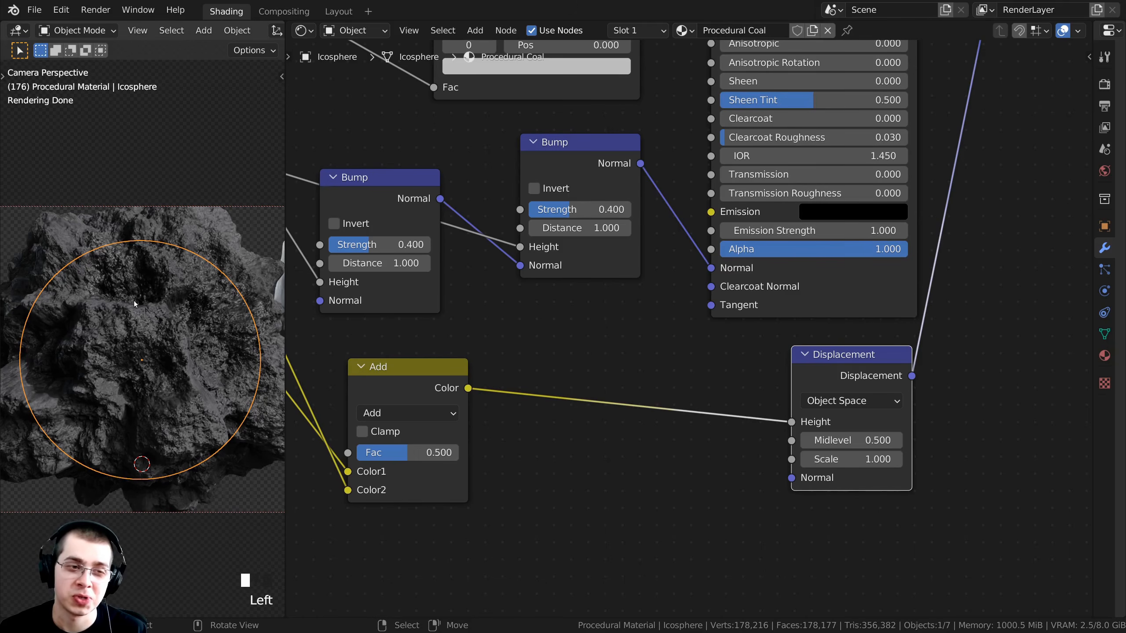
scroll(134, 304, "down", 1)
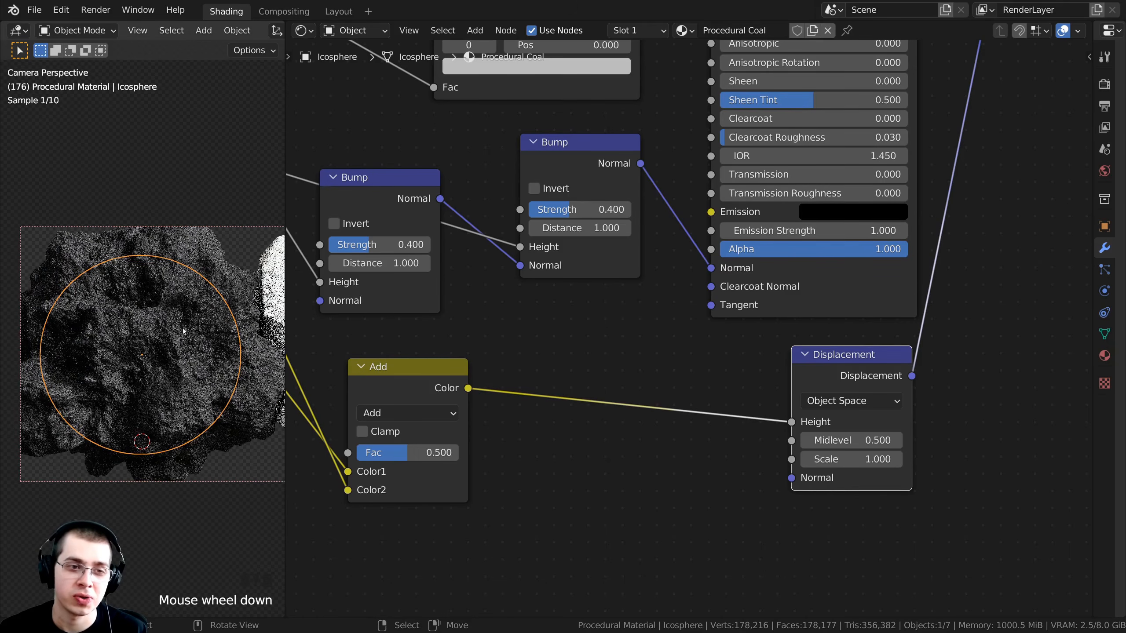
scroll(196, 368, "up", 1)
Step: Set the Displacement node's scale to 0.3
middle_click_drag(638, 424, 553, 398)
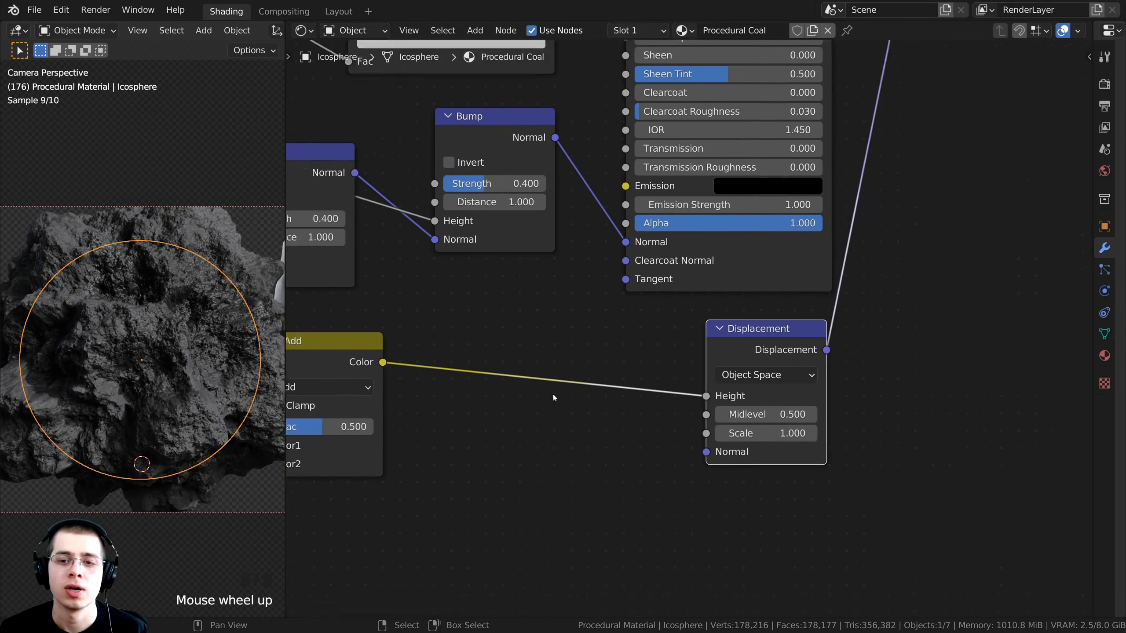
scroll(553, 398, "up", 2)
middle_click_drag(728, 447, 660, 451)
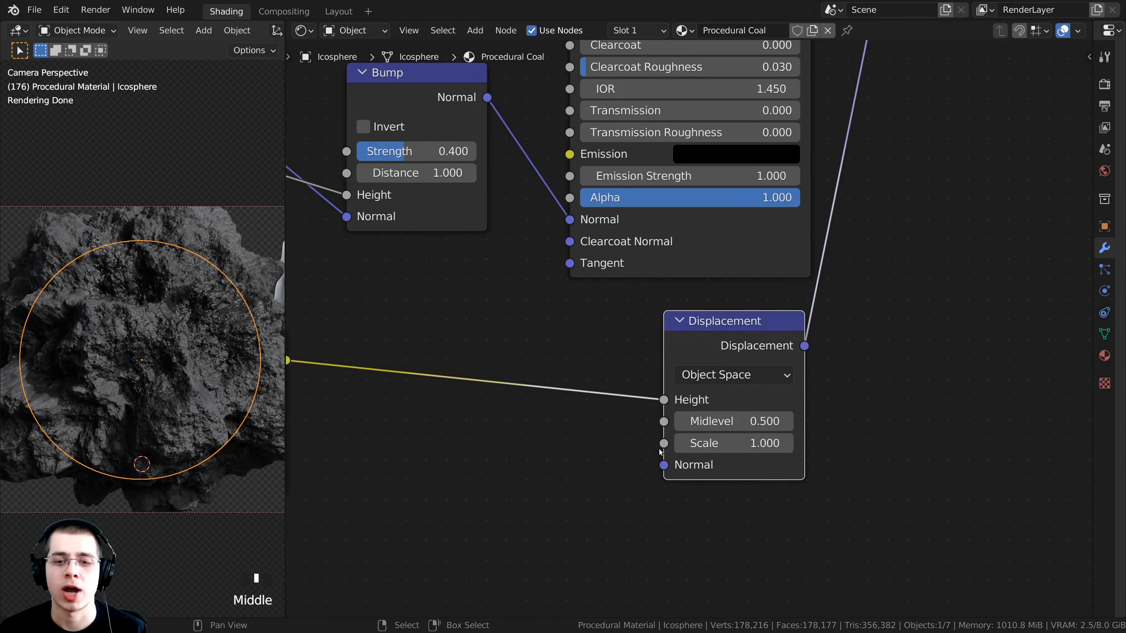
left_click(721, 443)
key("BackSpace")
type(".3")
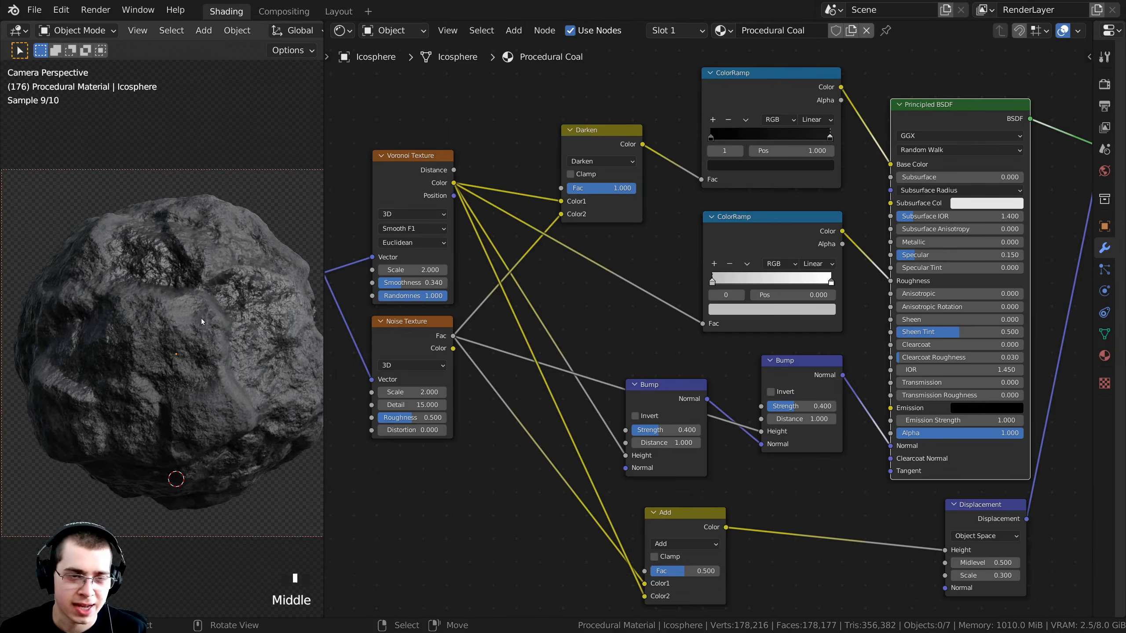
Step: Examine the displaced coal surface up close and review how the textures feed the full node tree
scroll(198, 300, "up", 1)
scroll(198, 301, "up", 2, "shift")
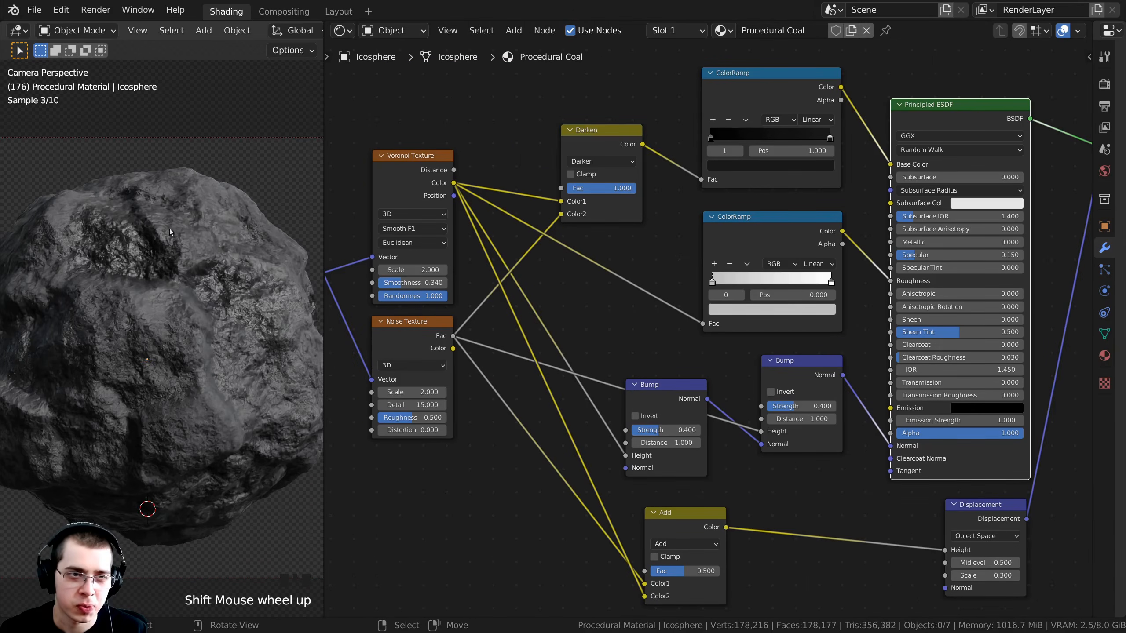
middle_click_drag(226, 333, 175, 328, "shift")
middle_click_drag(565, 282, 665, 258, "shift")
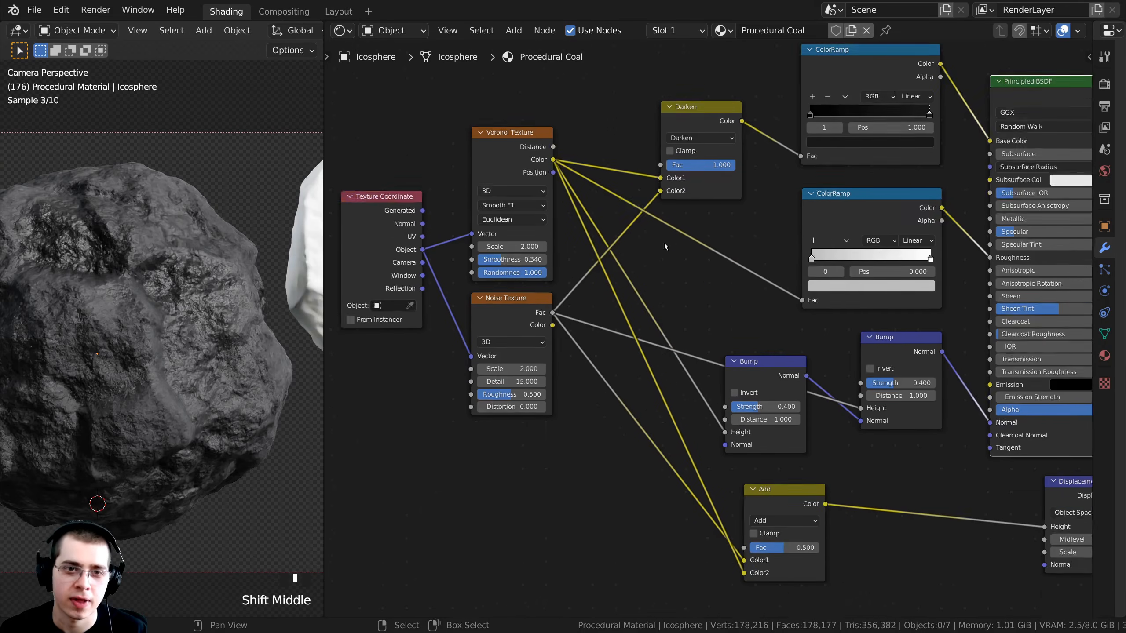
scroll(665, 259, "up", 3)
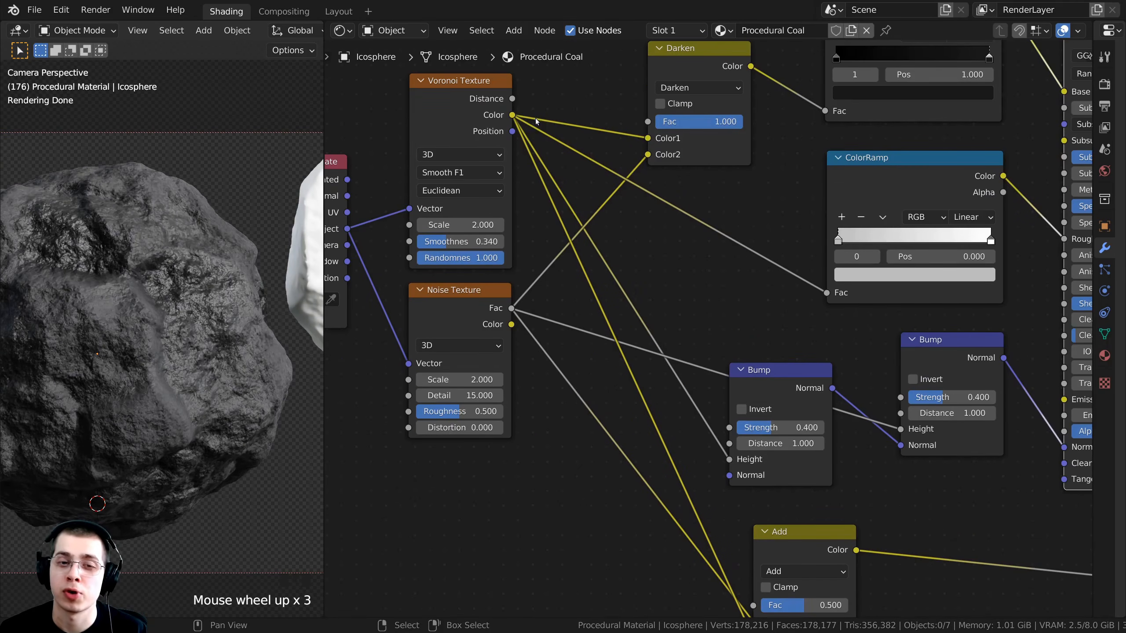
scroll(190, 319, "up", 3)
middle_click_drag(209, 311, 186, 326, "shift")
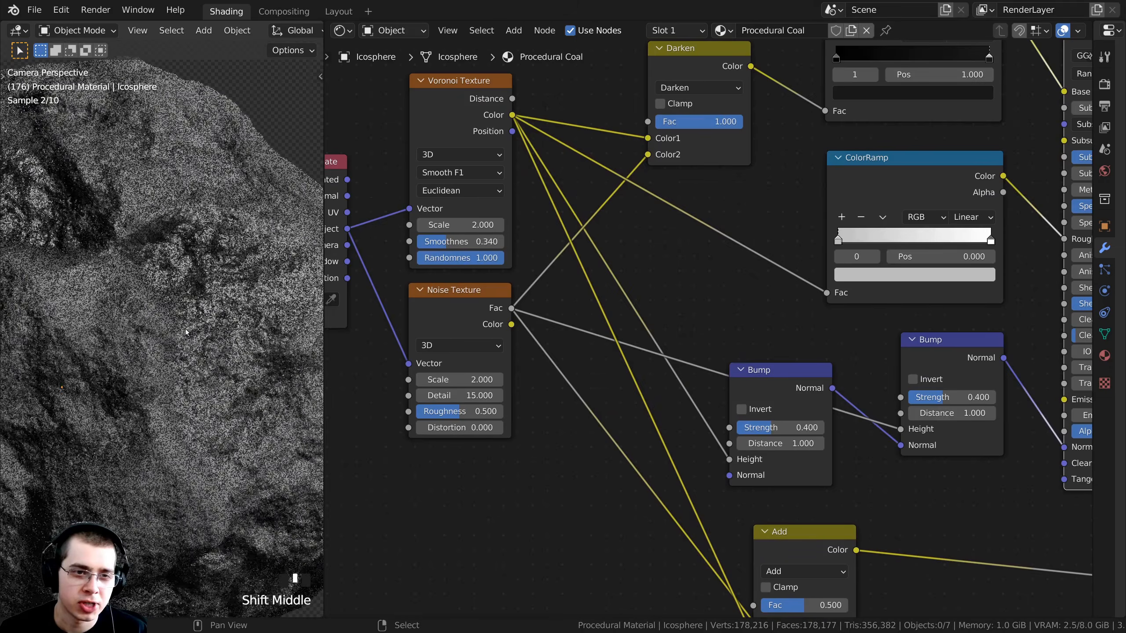
scroll(528, 419, "down", 3)
middle_click_drag(484, 304, 448, 253)
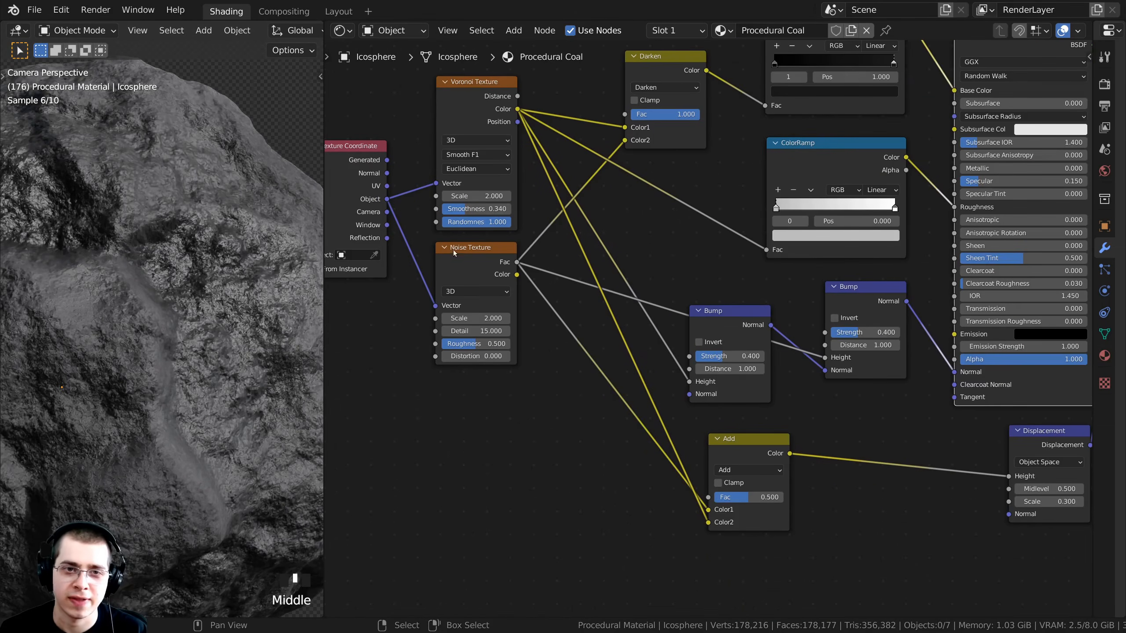
scroll(475, 275, "down", 2)
middle_click_drag(620, 177, 530, 243)
scroll(529, 243, "down", 4)
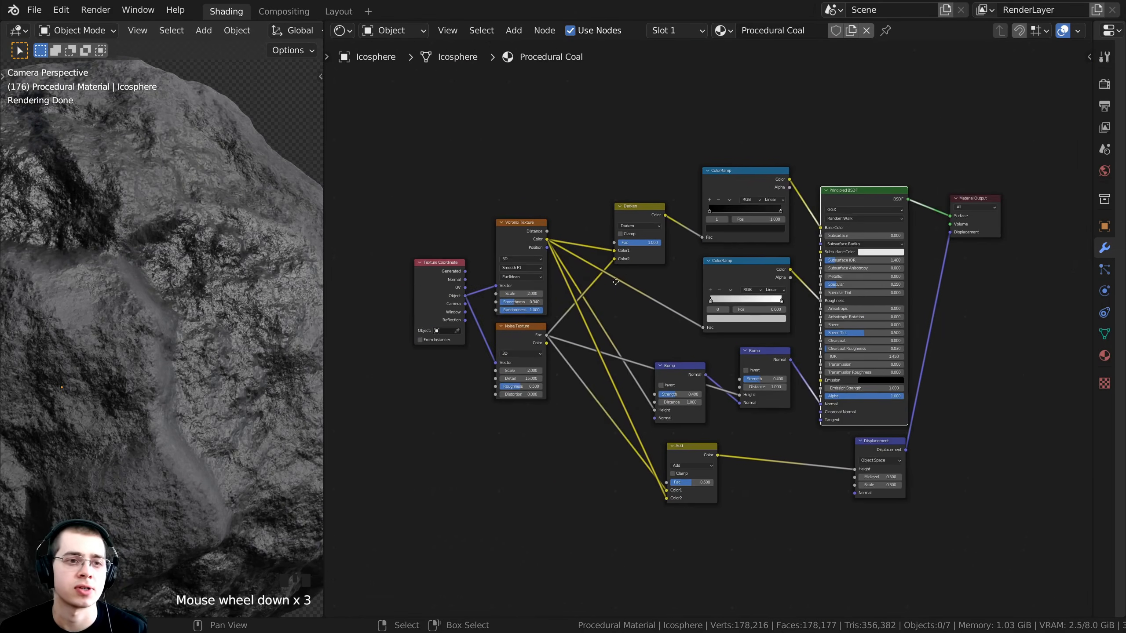
scroll(390, 353, "up", 2)
scroll(237, 356, "down", 5)
Step: Assign the Procedural Coal material to the upper white rock beside the coal sphere
middle_click_drag(238, 356, 265, 355, "shift")
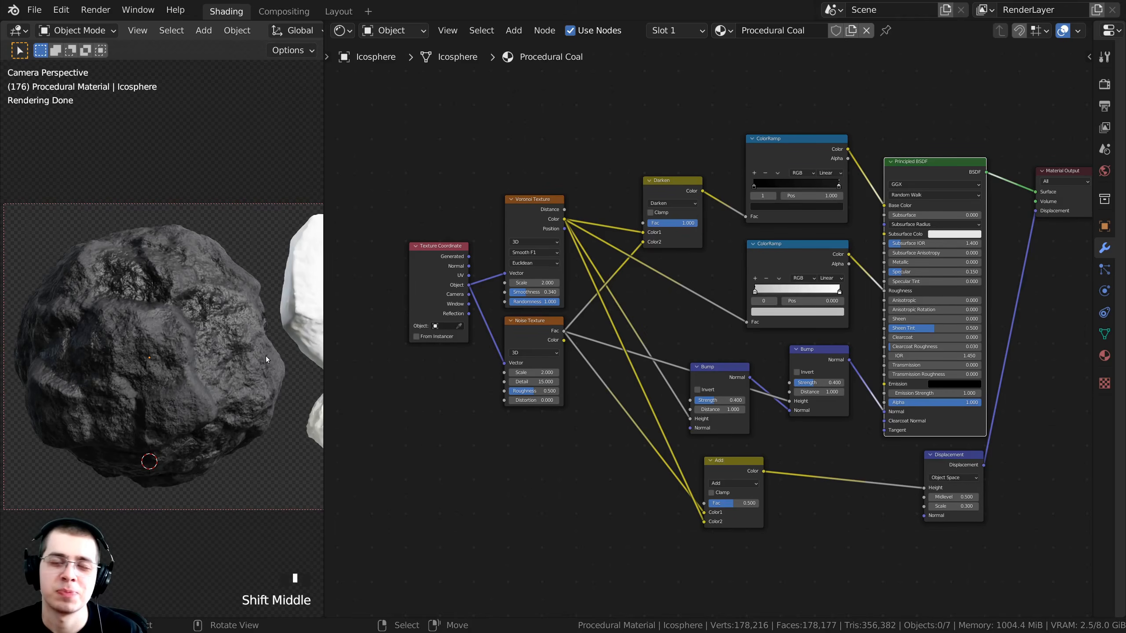
middle_click_drag(266, 355, 242, 379, "shift")
middle_click_drag(474, 394, 438, 394, "shift")
scroll(452, 382, "down", 1)
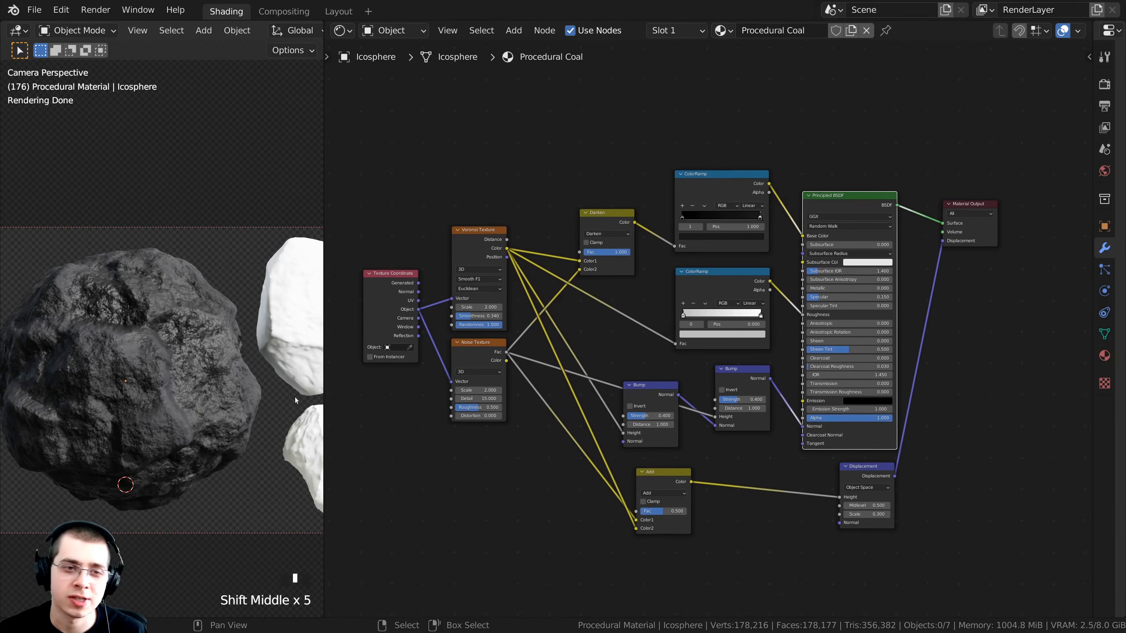
middle_click_drag(197, 394, 106, 346, "shift")
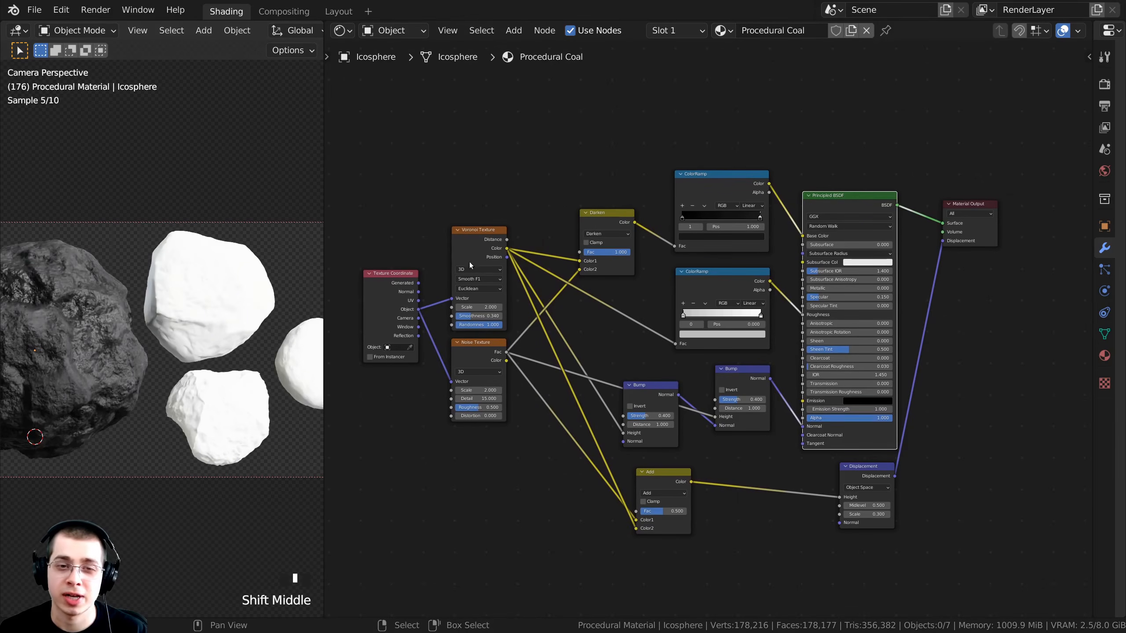
mouse_move(206, 349)
middle_mouse_down("shift")
mouse_move(212, 324)
mouse_move(186, 343)
middle_mouse_up("shift")
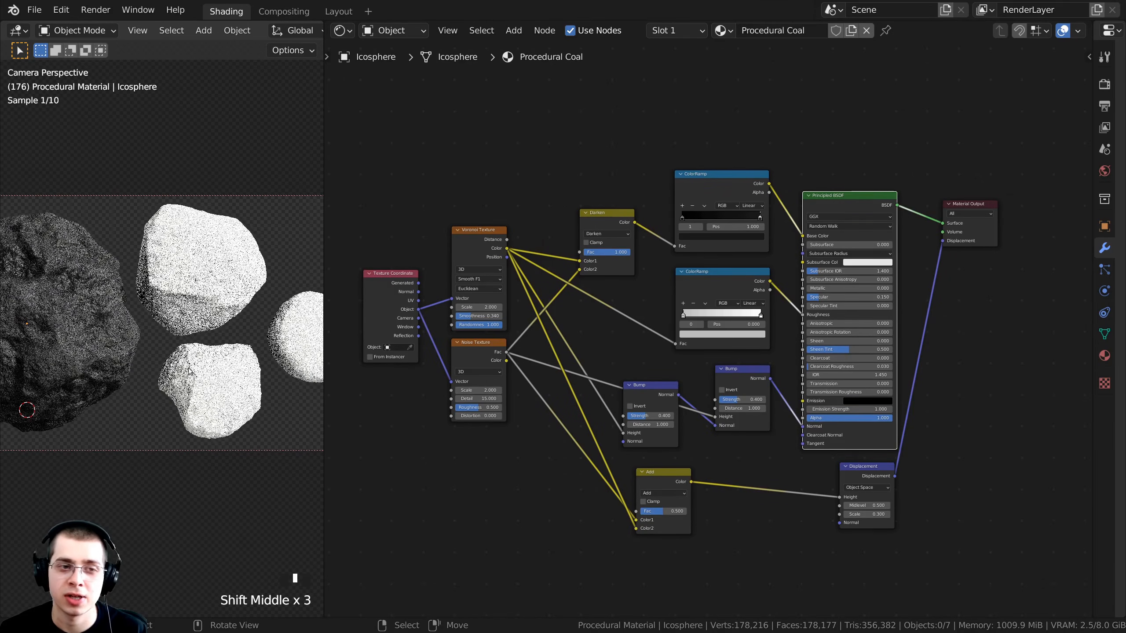
scroll(683, 424, "up", 1)
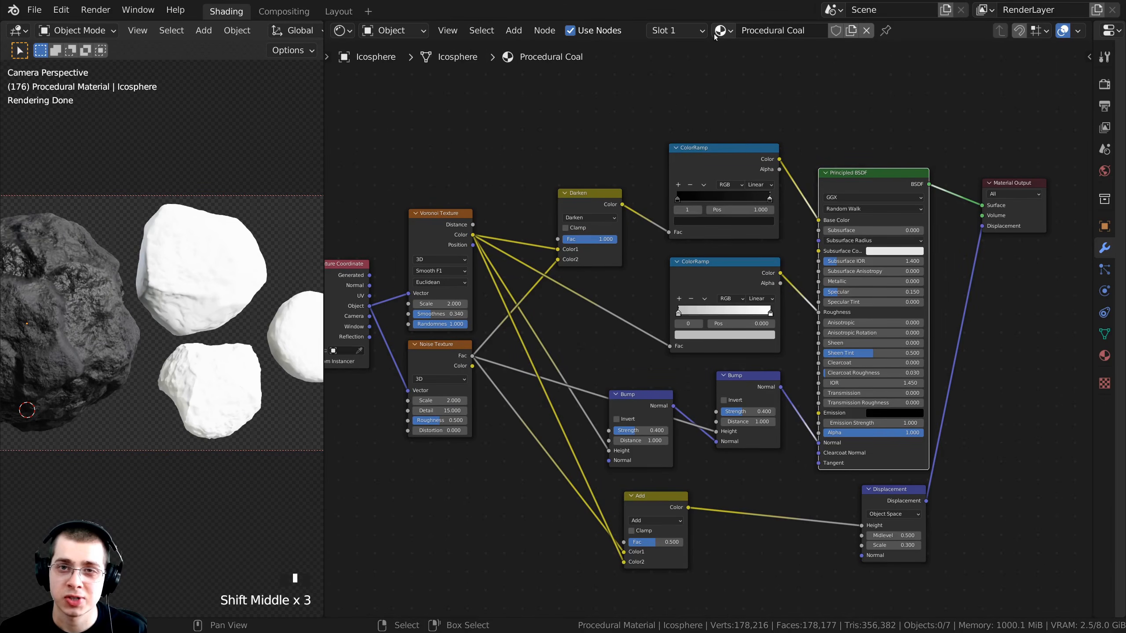
left_click_drag(722, 32, 190, 245)
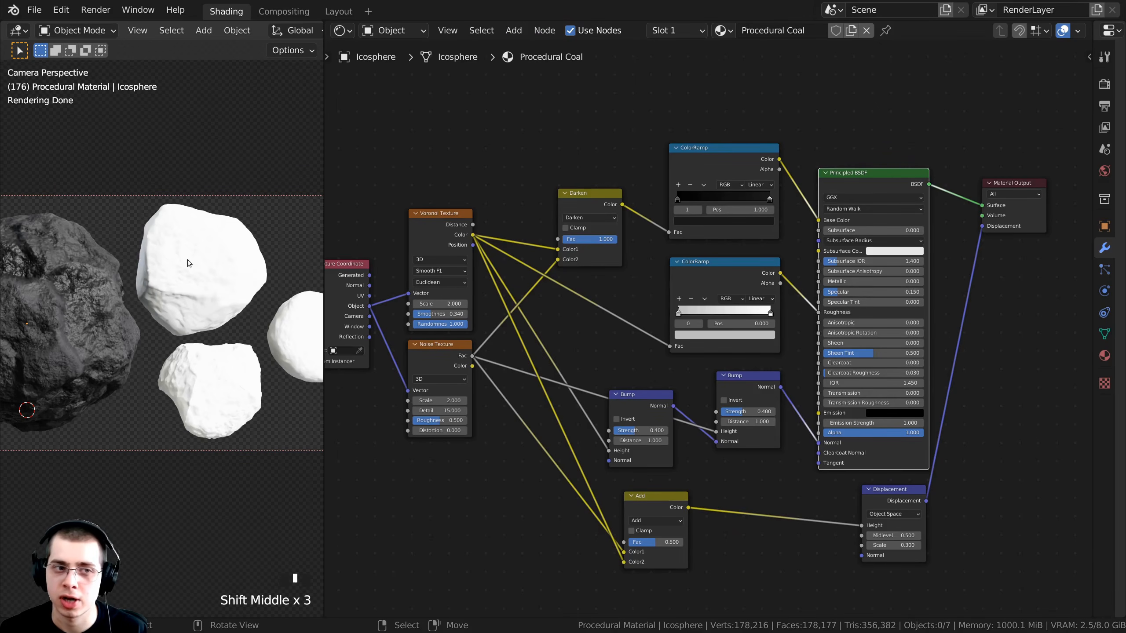
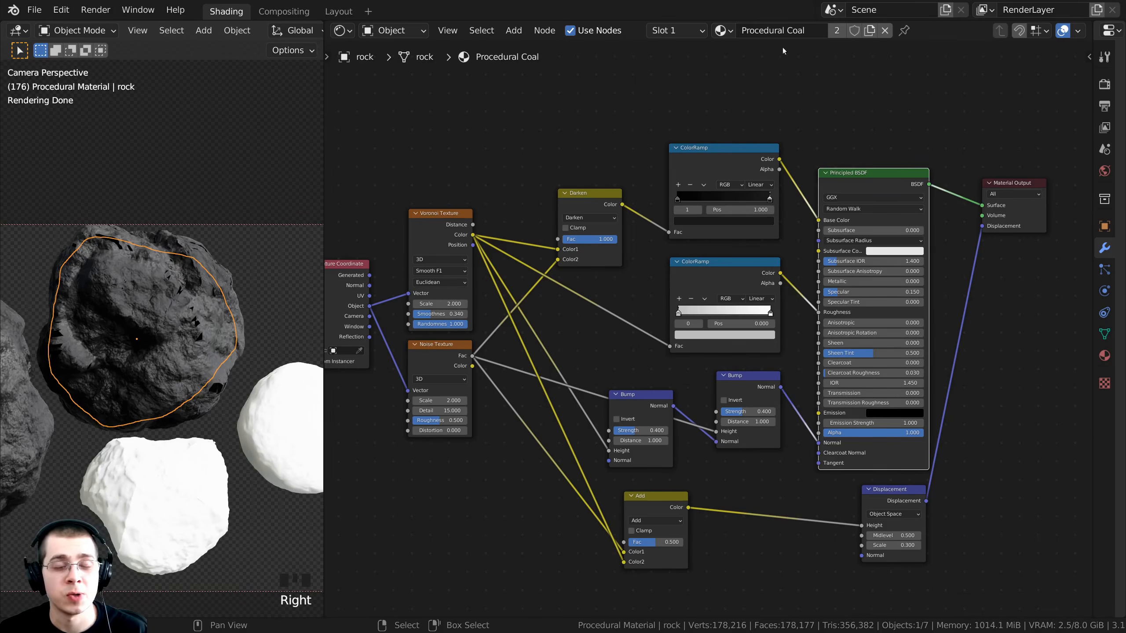
Step: Make the rock's material a single-user copy and rename it "Procedural Coal (No Displacment)"
left_click(870, 32)
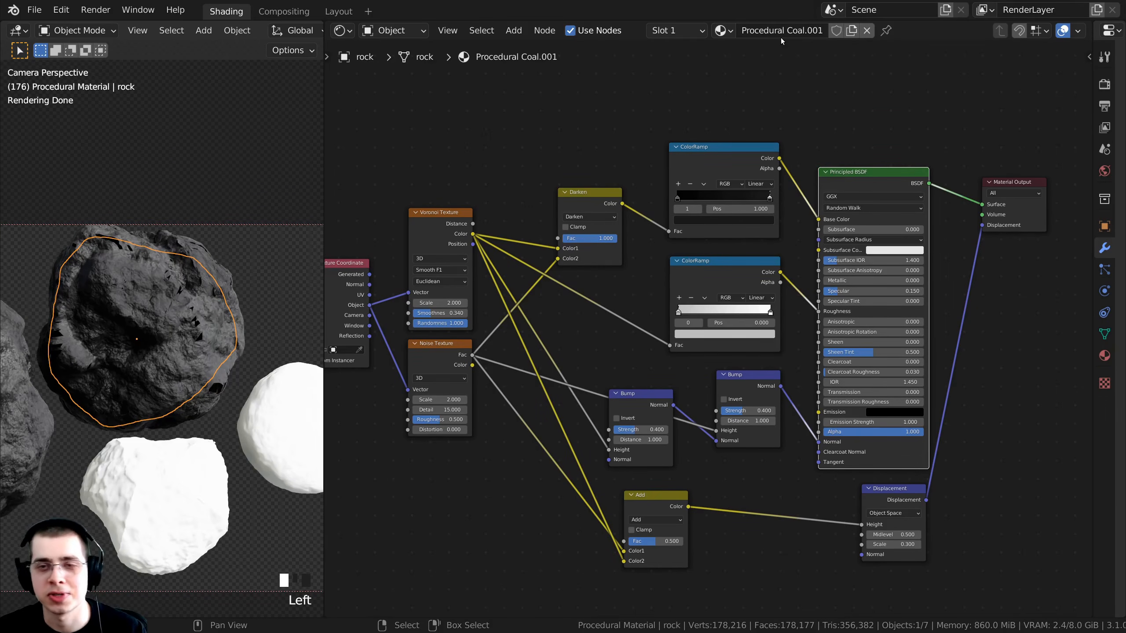
left_click(811, 30)
left_click_drag(818, 32, 824, 33)
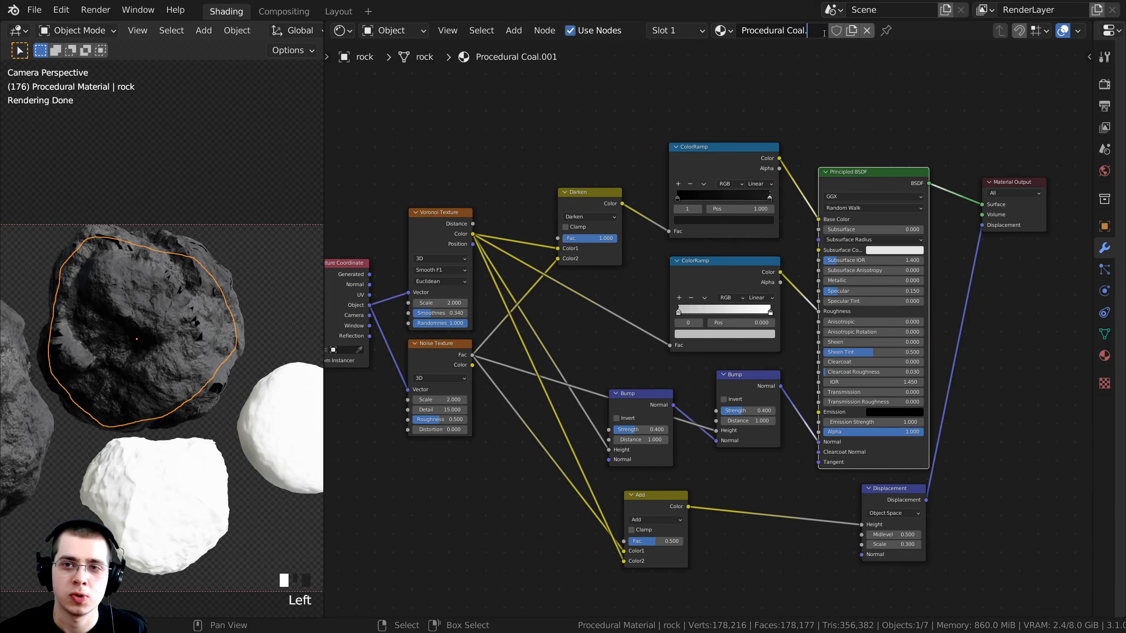
type("(No")
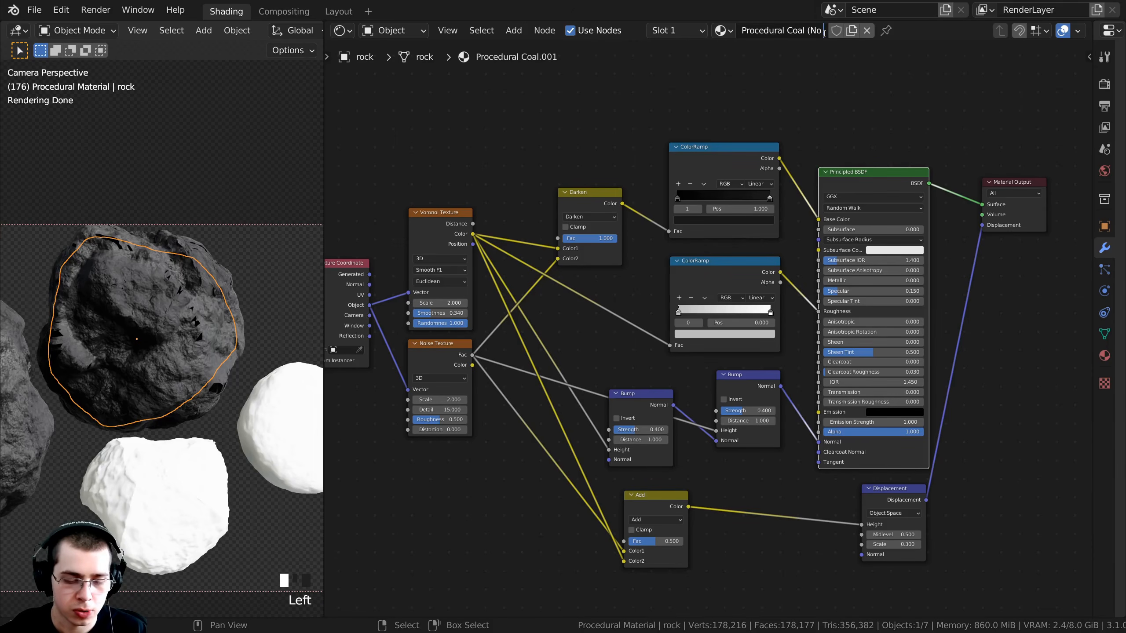
type(" Displacment)")
key("Return")
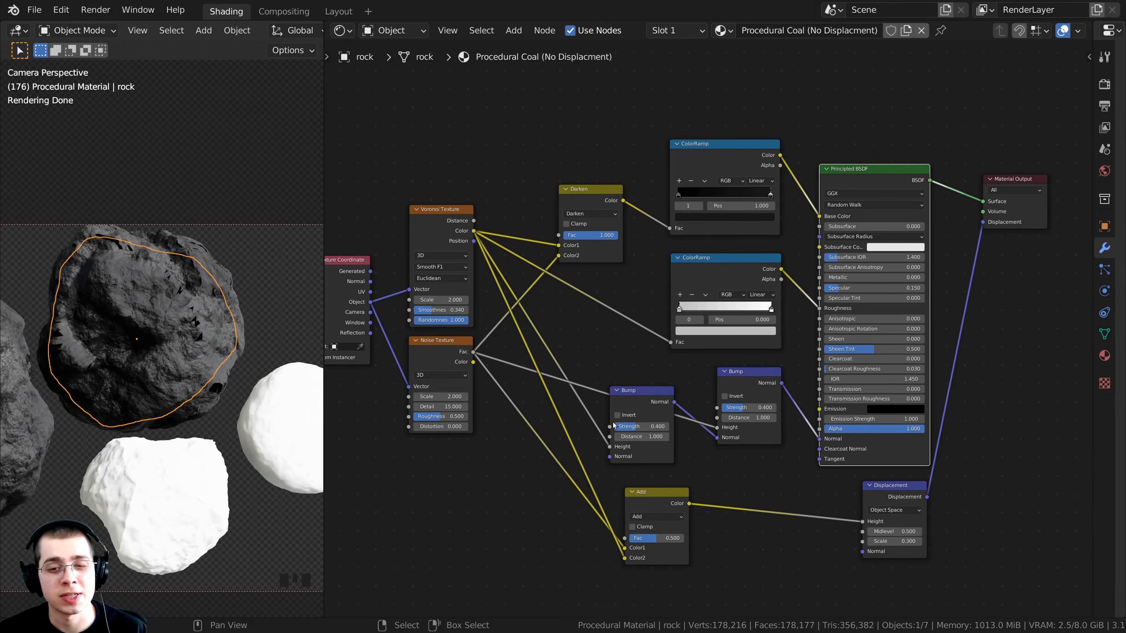
Step: Delete the Add mix and Displacement nodes from the rock's copied material
left_click(647, 500)
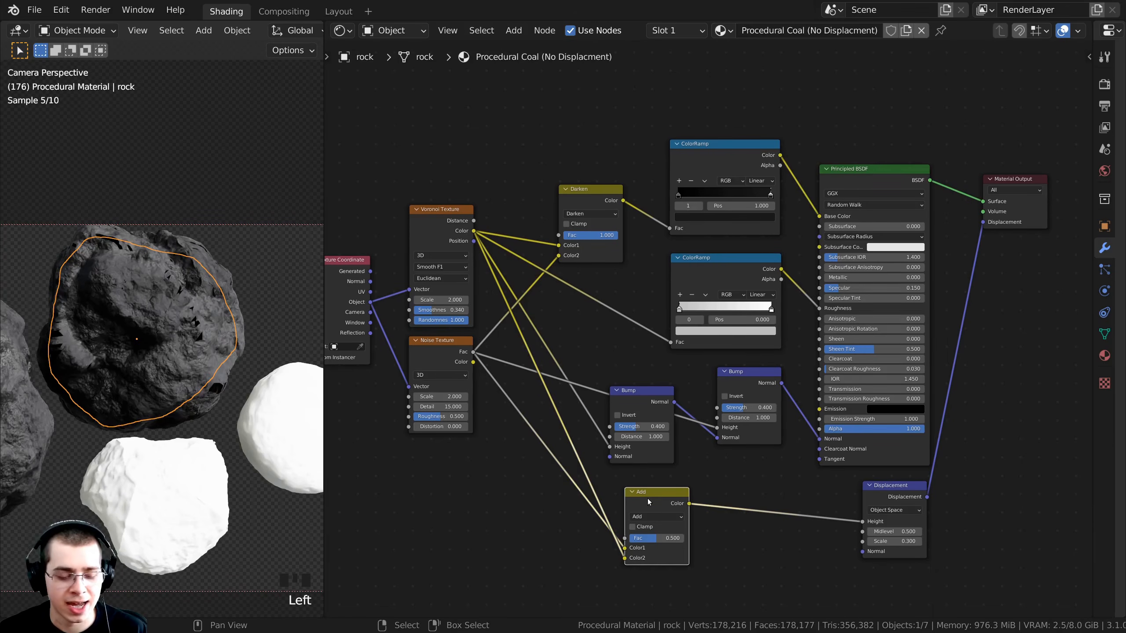
key("x")
left_click(886, 494)
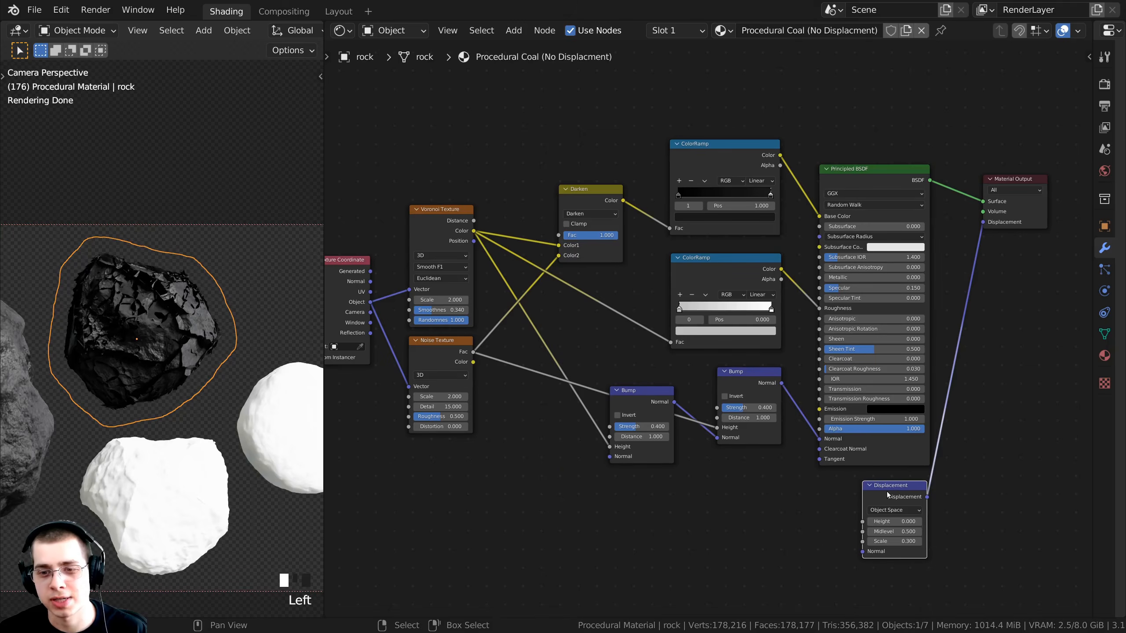
key("x")
scroll(166, 324, "up", 2)
middle_click_drag(180, 275, 204, 239, "shift")
scroll(162, 302, "down", 1)
middle_click_drag(685, 359, 722, 369)
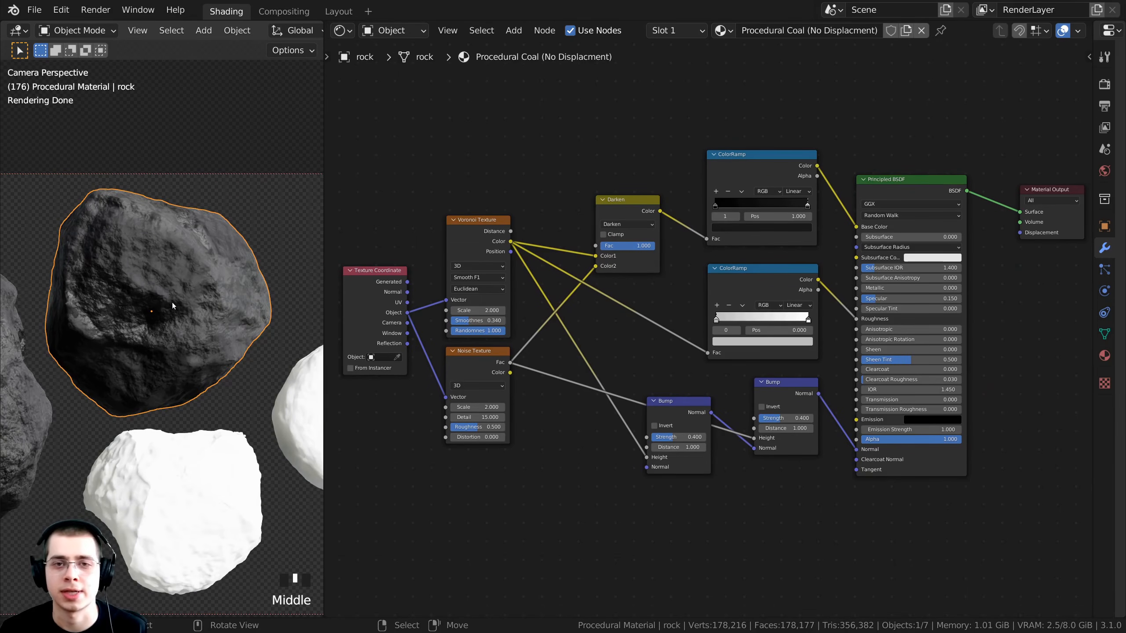
Step: Assign the Procedural Coal (No Displacment) material to the two remaining white rocks
middle_click_drag(184, 376, 151, 356, "shift")
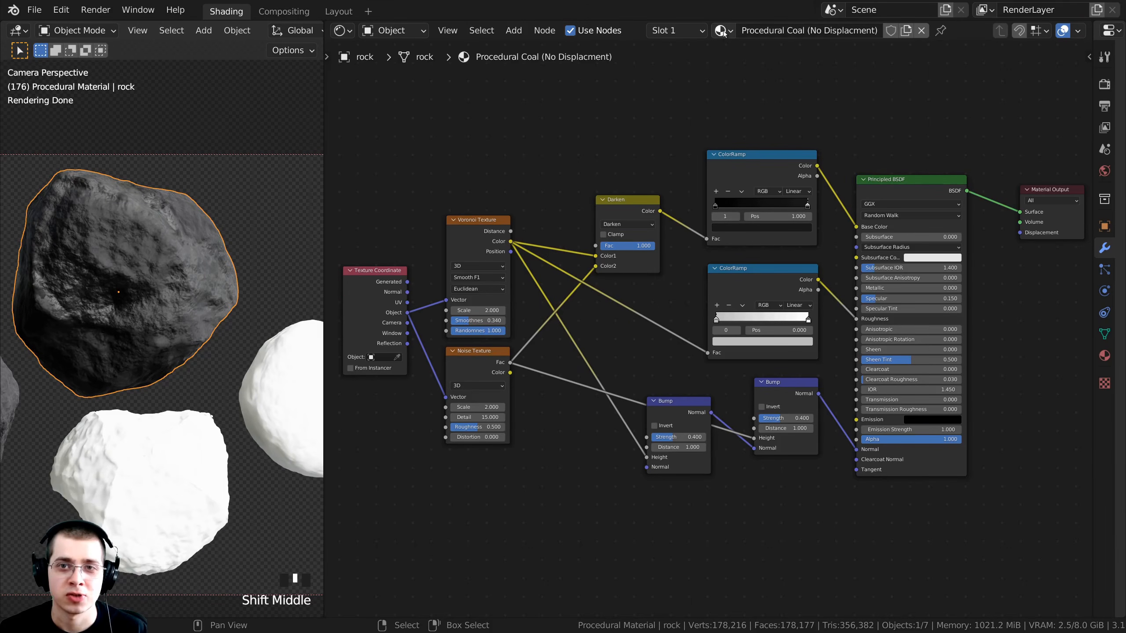
left_click_drag(720, 30, 151, 468)
middle_click_drag(152, 468, 96, 465, "shift")
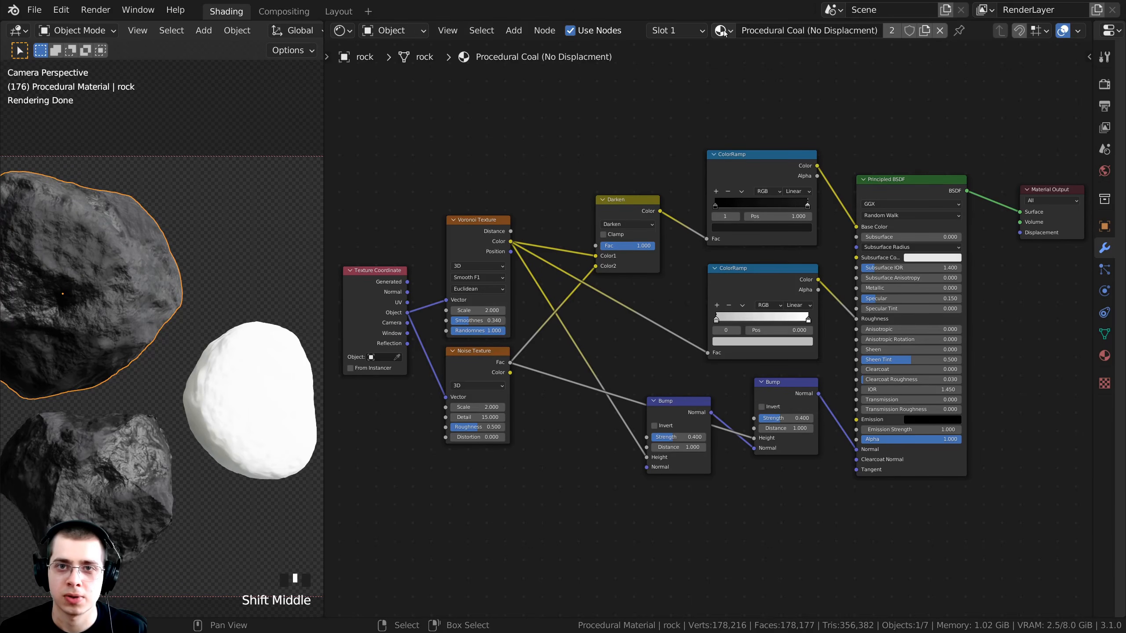
left_click_drag(719, 32, 234, 433)
Step: Widen the 3D viewport to frame all four coal rocks and show the render result
scroll(228, 404, "down", 2)
middle_click_drag(235, 337, 236, 365, "shift")
scroll(230, 337, "down", 2)
middle_click_drag(227, 315, 165, 333, "shift")
left_click_drag(323, 133, 536, 130)
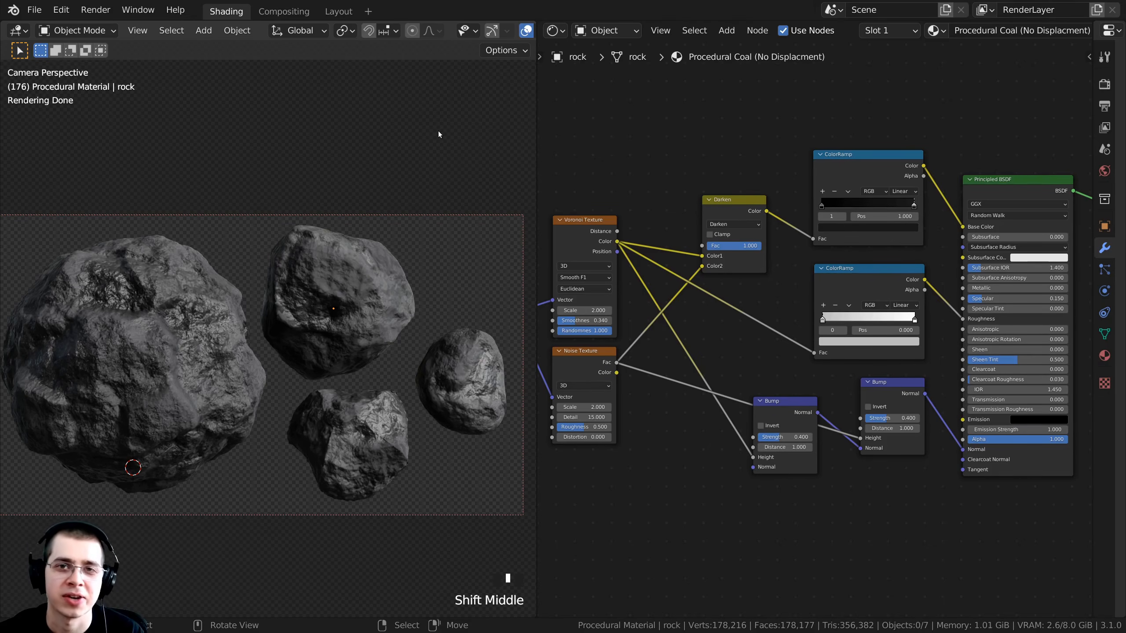
key("F11")
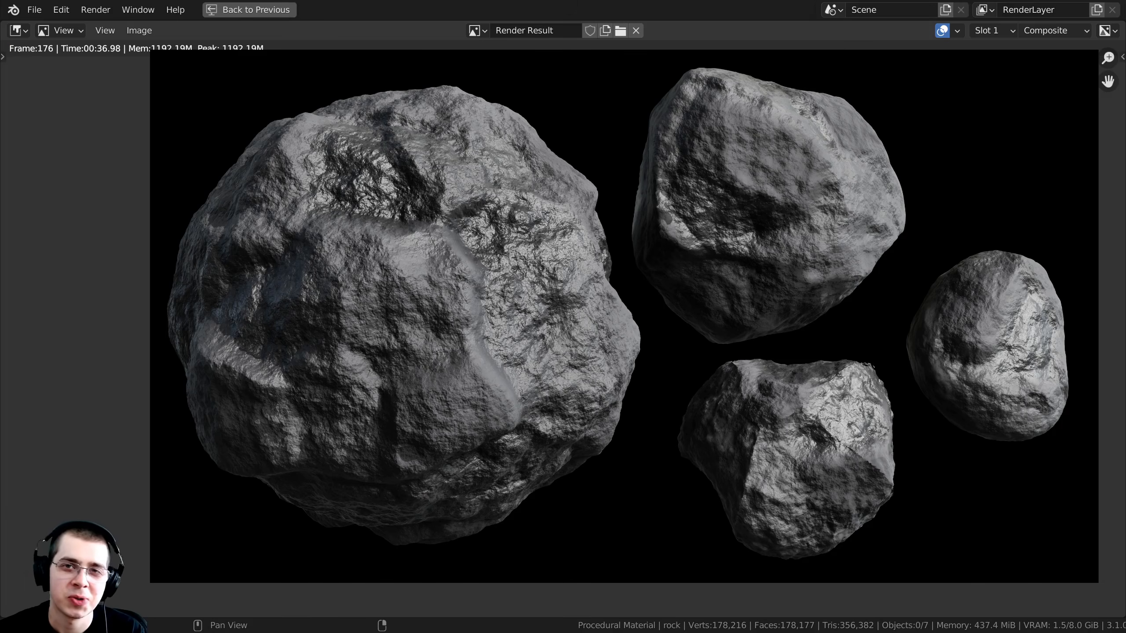